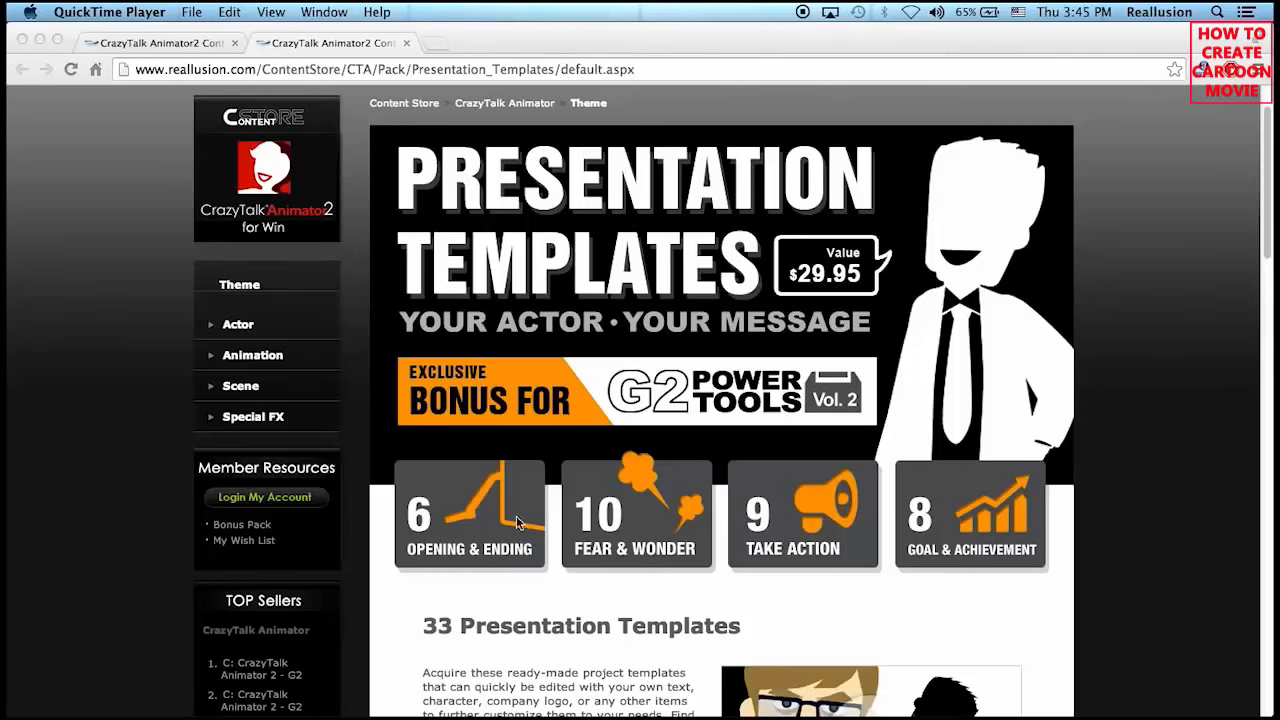
# Open the Opening & Ending template demos and play the Enter, Finished and Exit previews.
pyautogui.click(480, 517)
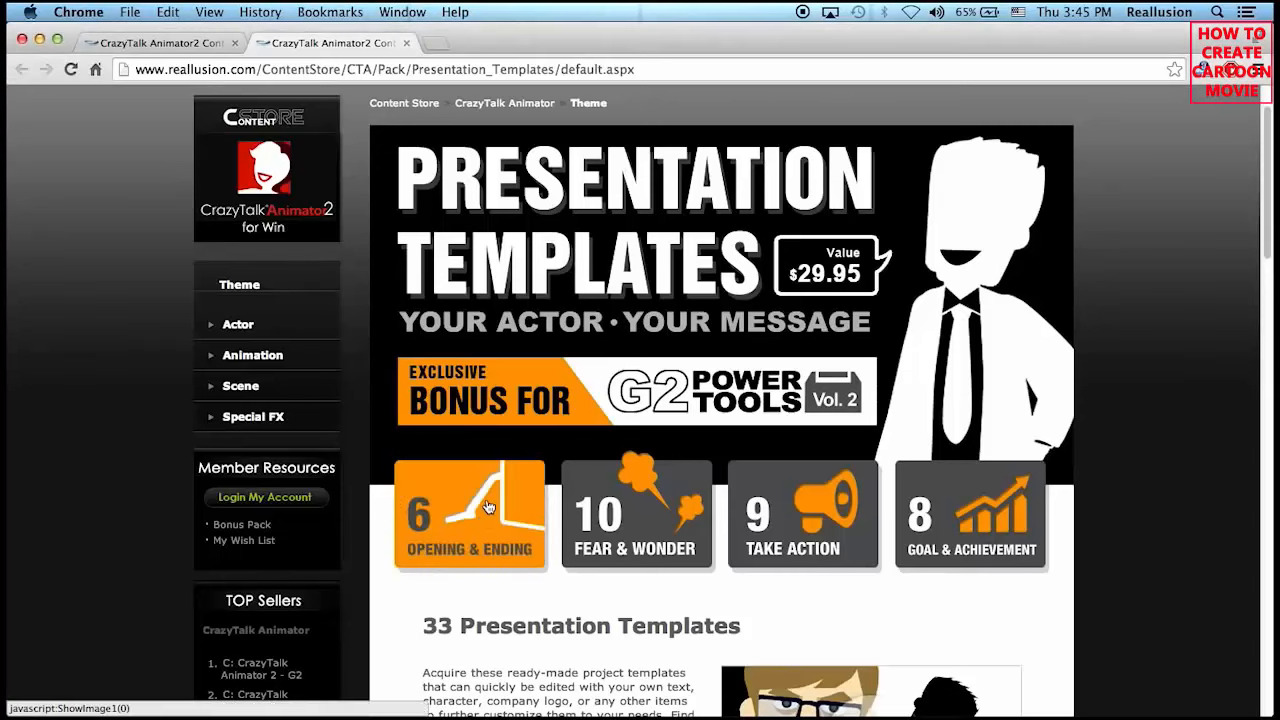
pyautogui.click(486, 505)
pyautogui.scroll(-5, 522, 358)
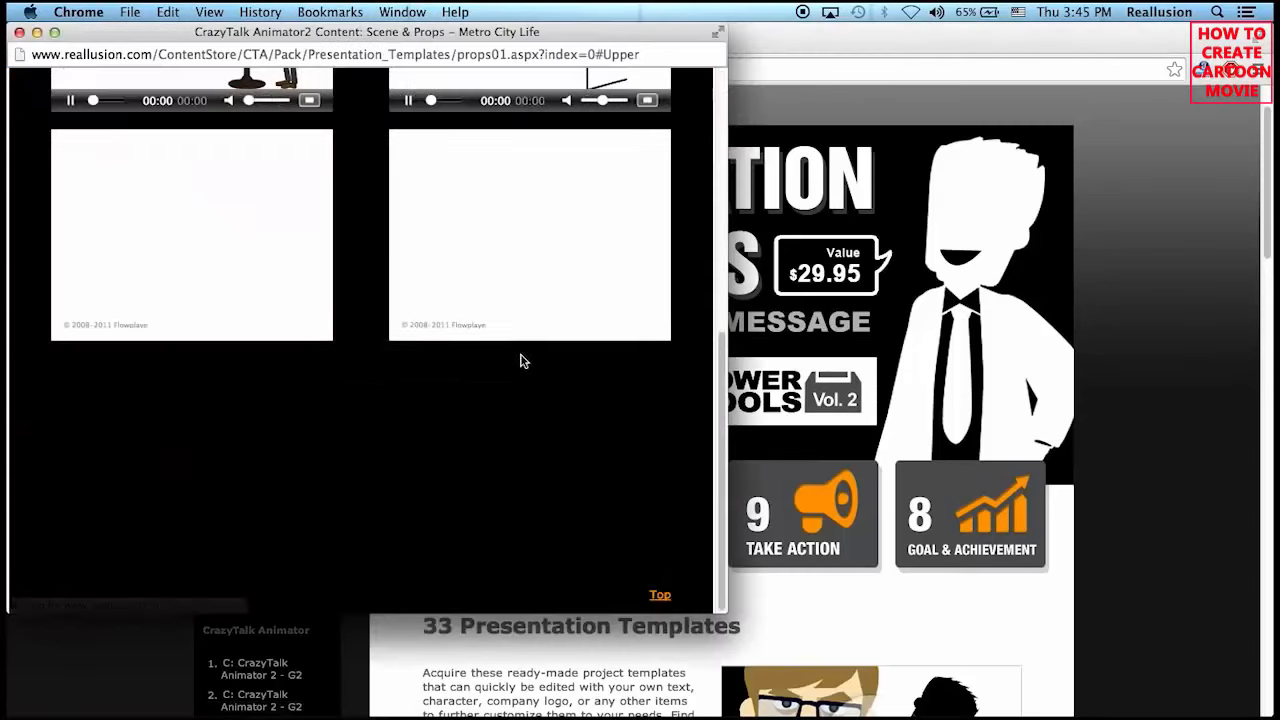
pyautogui.scroll(6, 522, 358)
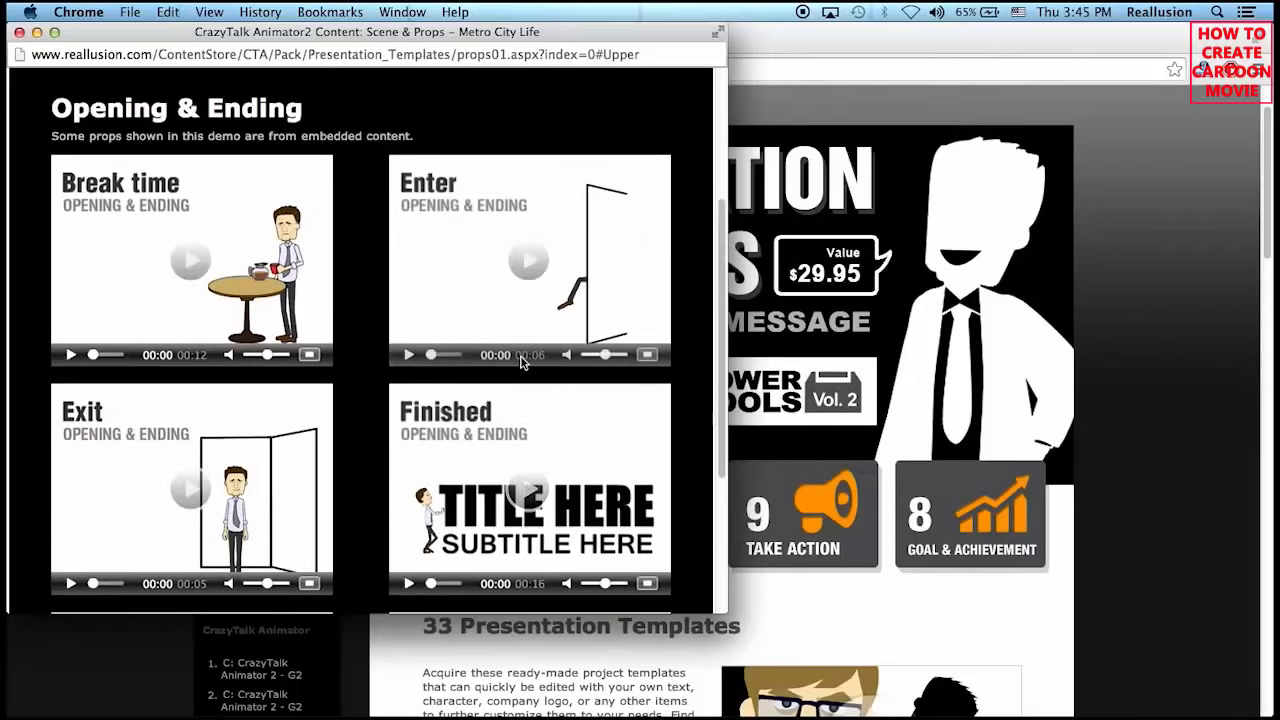
pyautogui.click(530, 264)
pyautogui.click(528, 490)
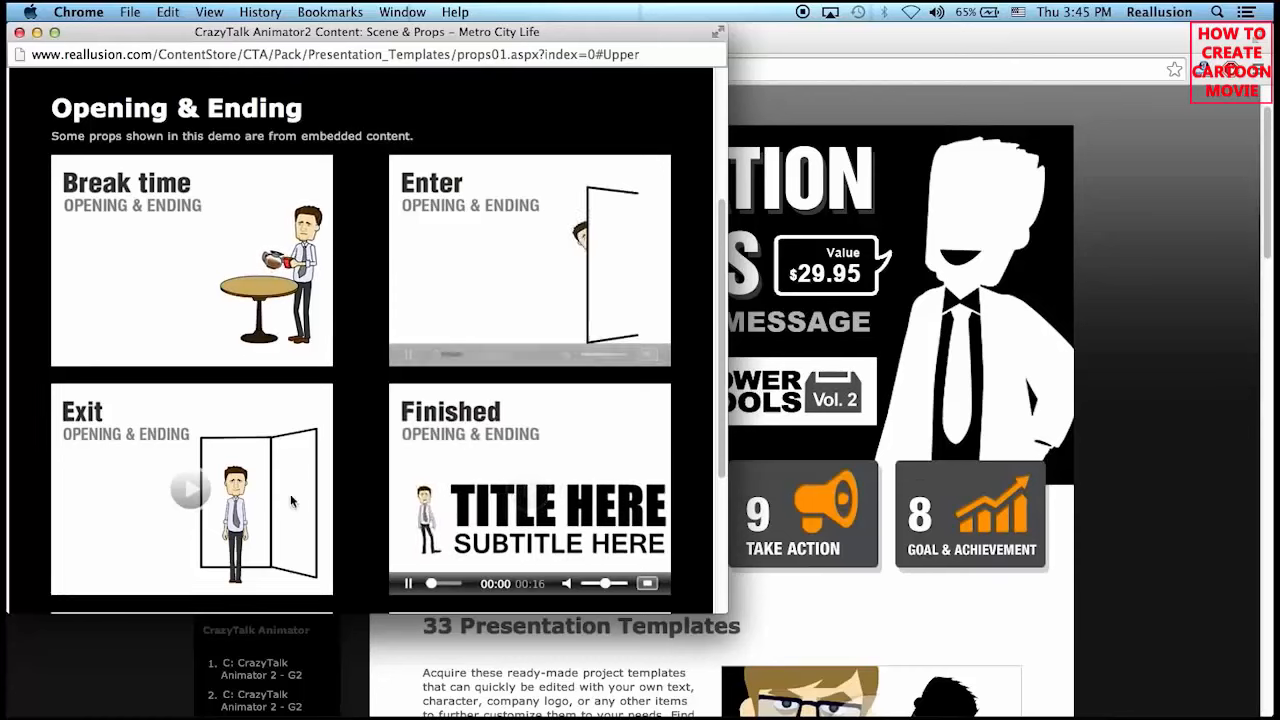
pyautogui.click(192, 489)
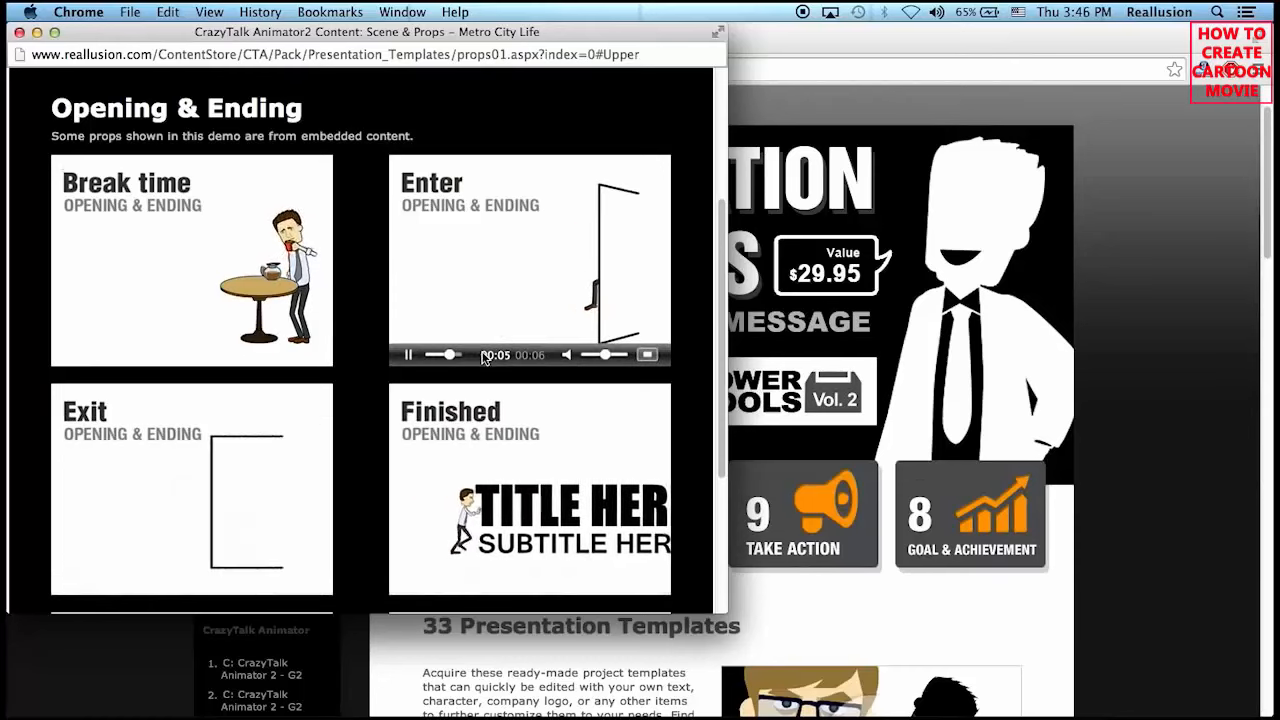
pyautogui.scroll(-3, 484, 358)
pyautogui.scroll(2, 496, 233)
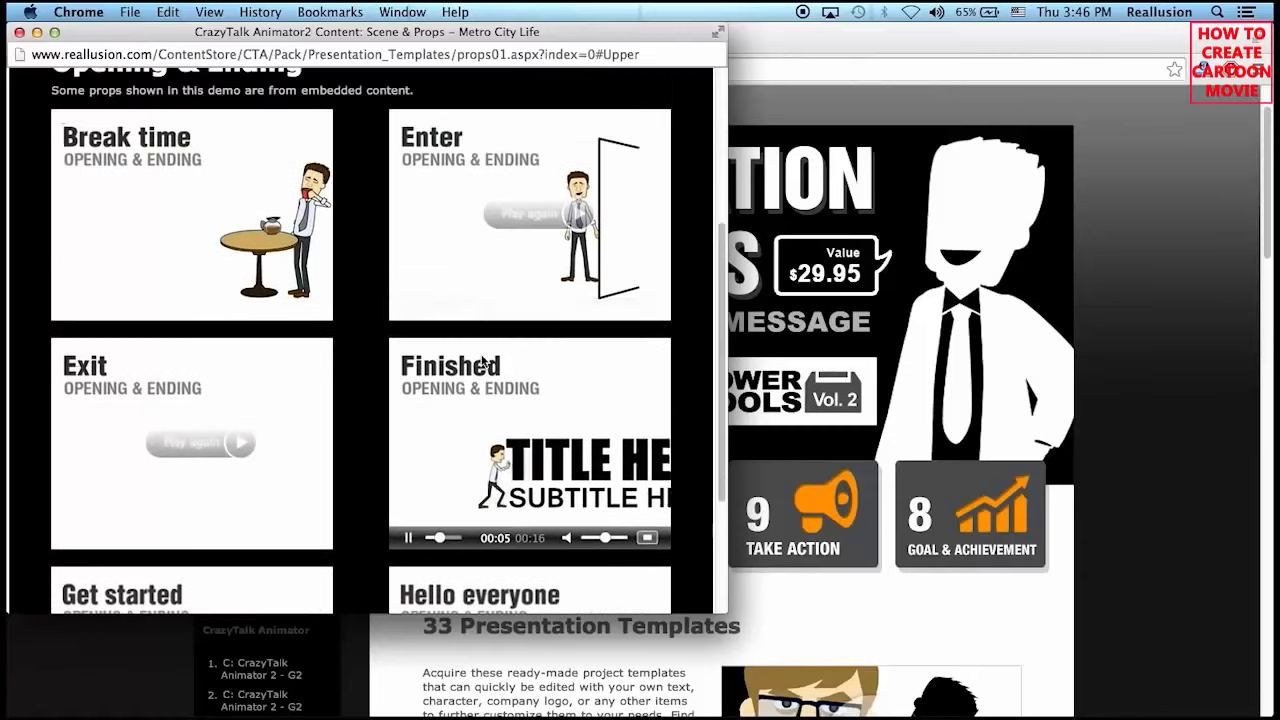
# Open the Fear & Wonder template demos and play the Accusing, Begging, Chase money and Crying previews.
pyautogui.scroll(5, 496, 233)
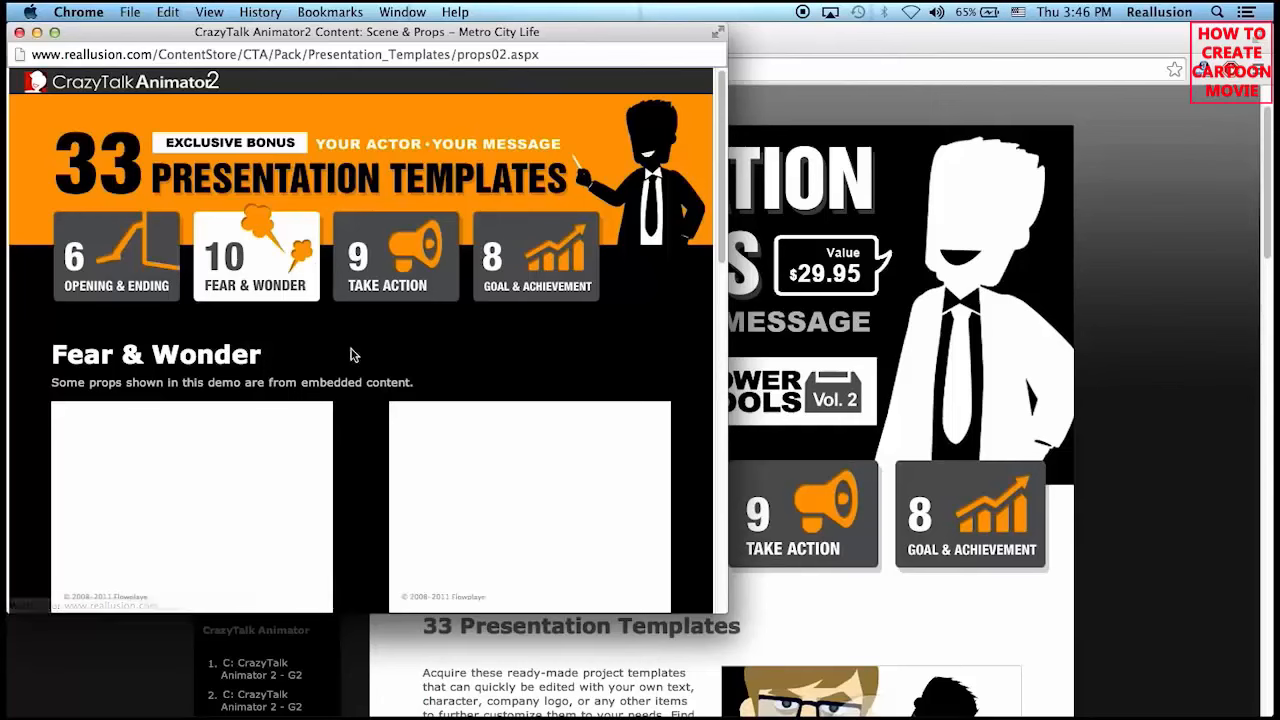
pyautogui.scroll(-2, 243, 395)
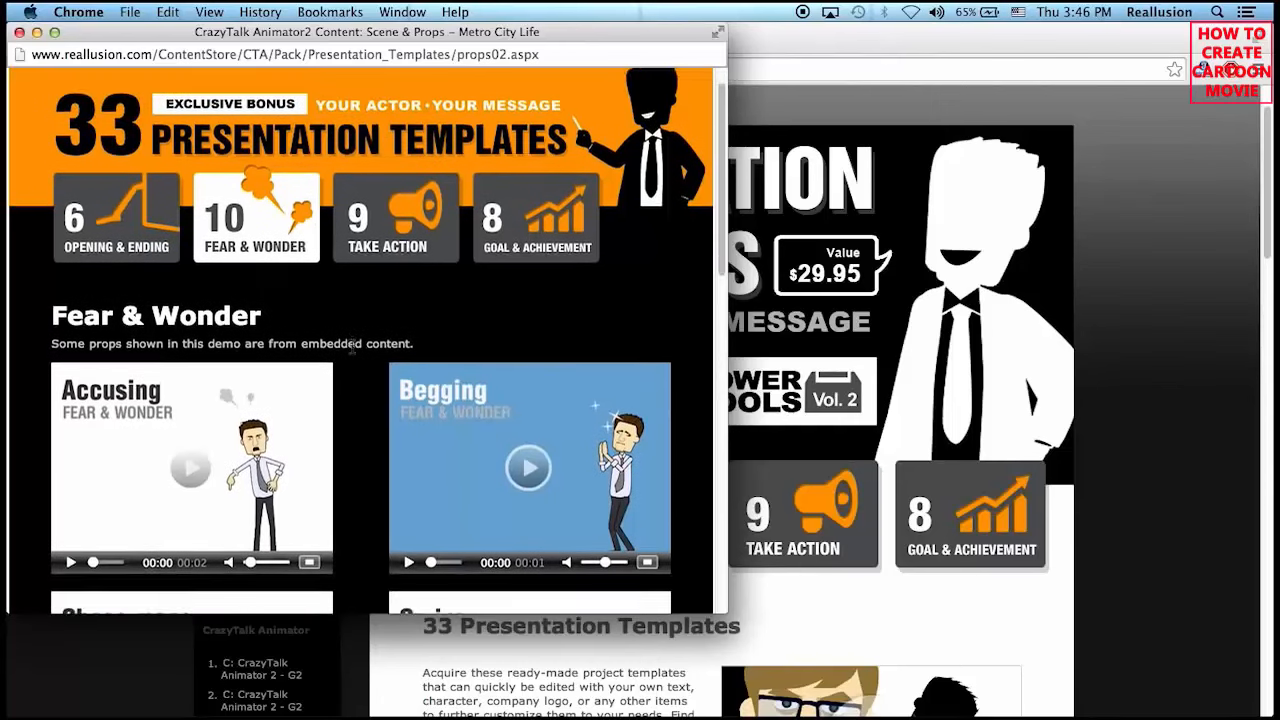
pyautogui.click(243, 398)
pyautogui.scroll(-1, 227, 451)
pyautogui.scroll(-3, 227, 451)
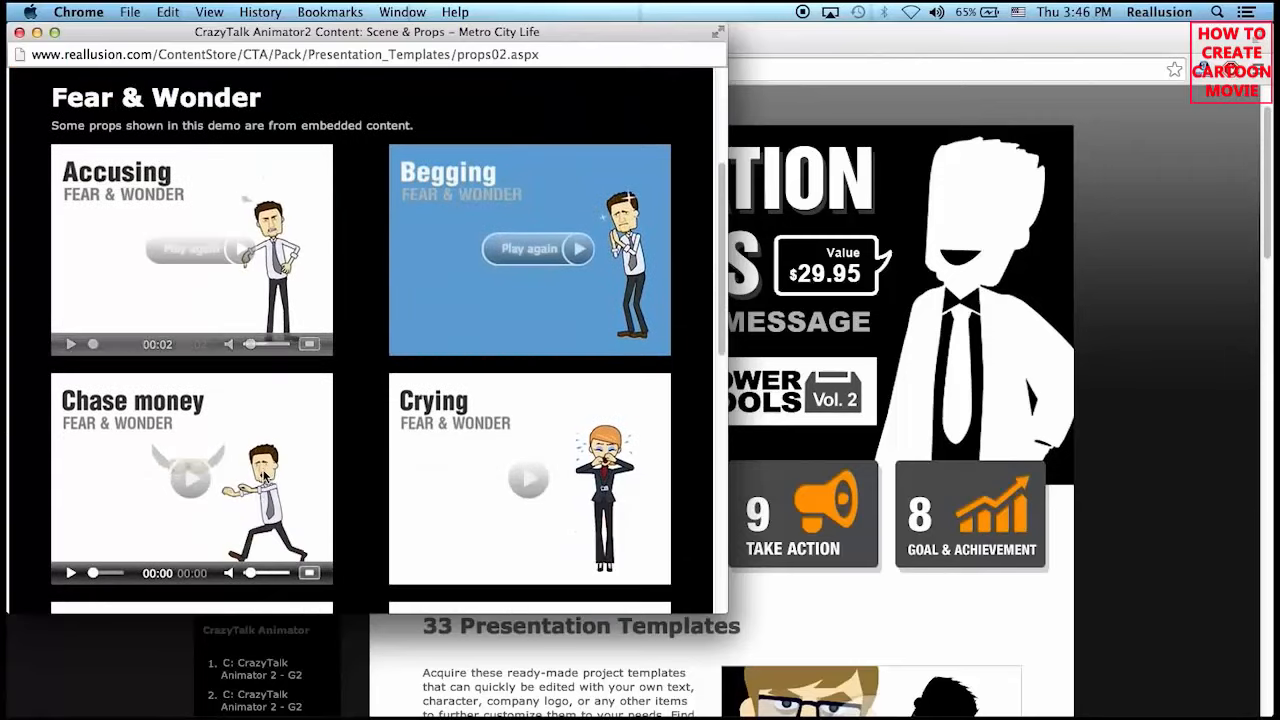
pyautogui.click(528, 480)
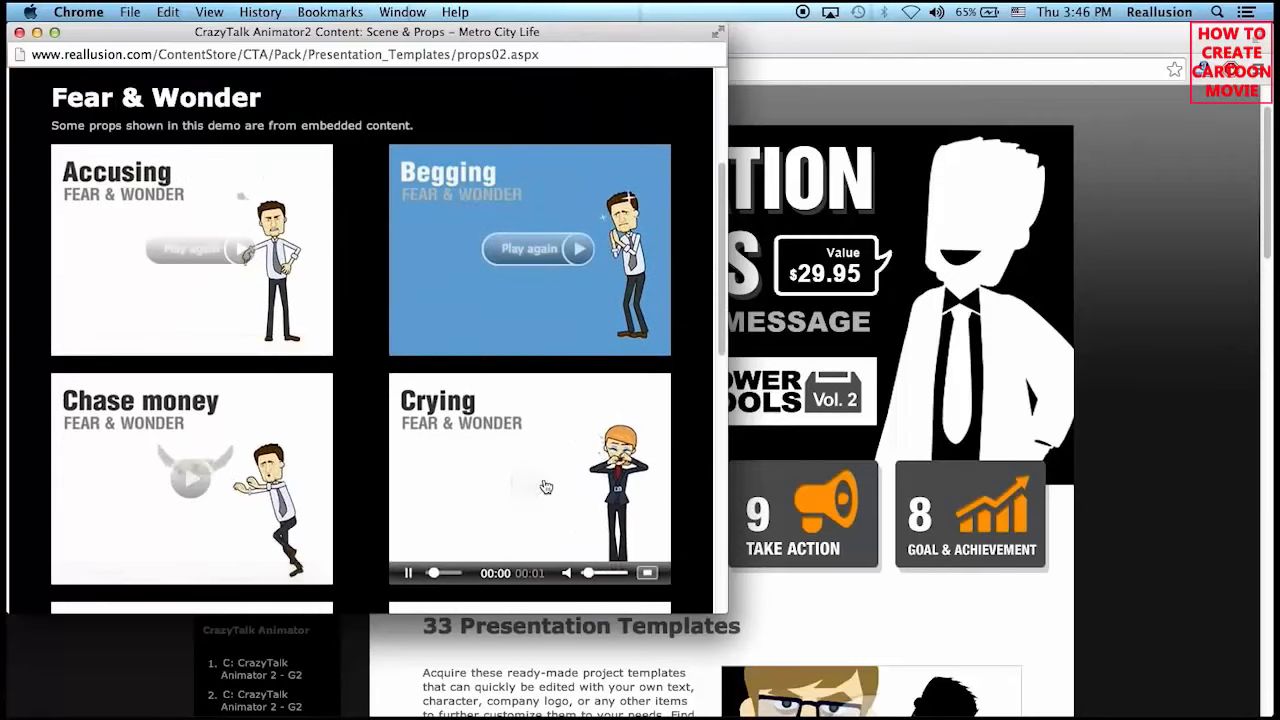
# Look through the Take Action template demos and close the demo window.
pyautogui.scroll(6, 530, 480)
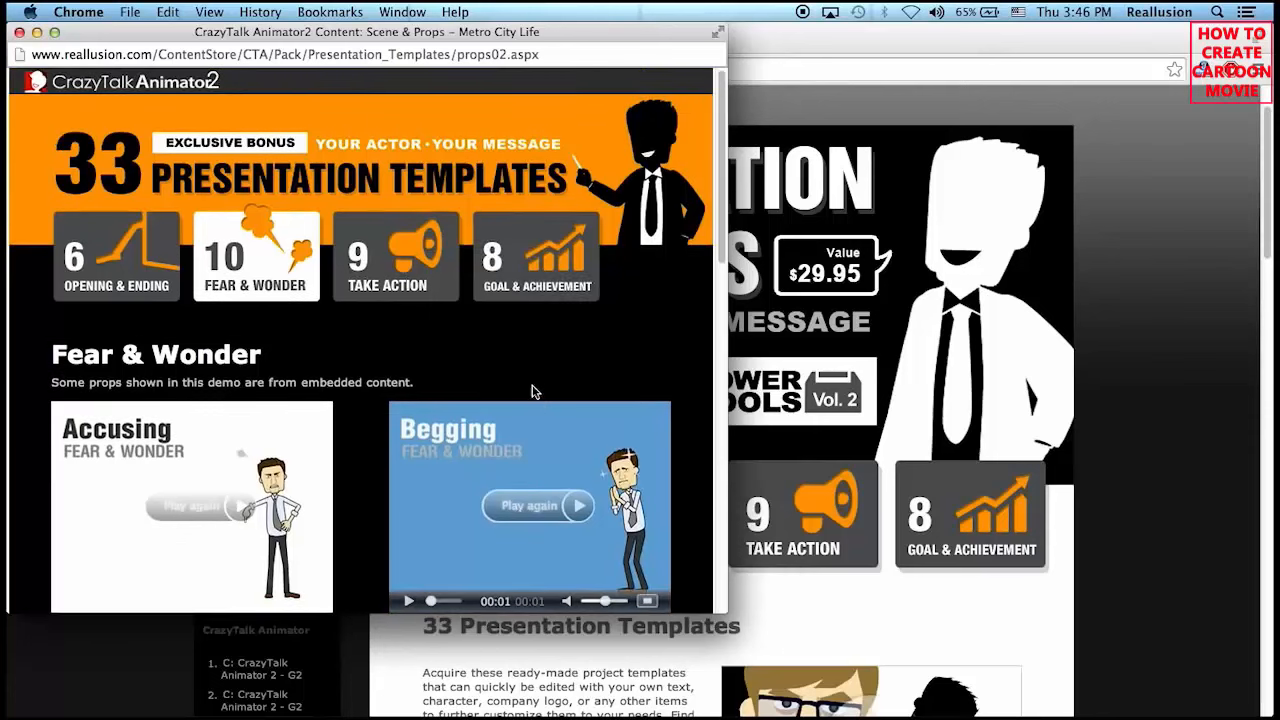
pyautogui.click(418, 272)
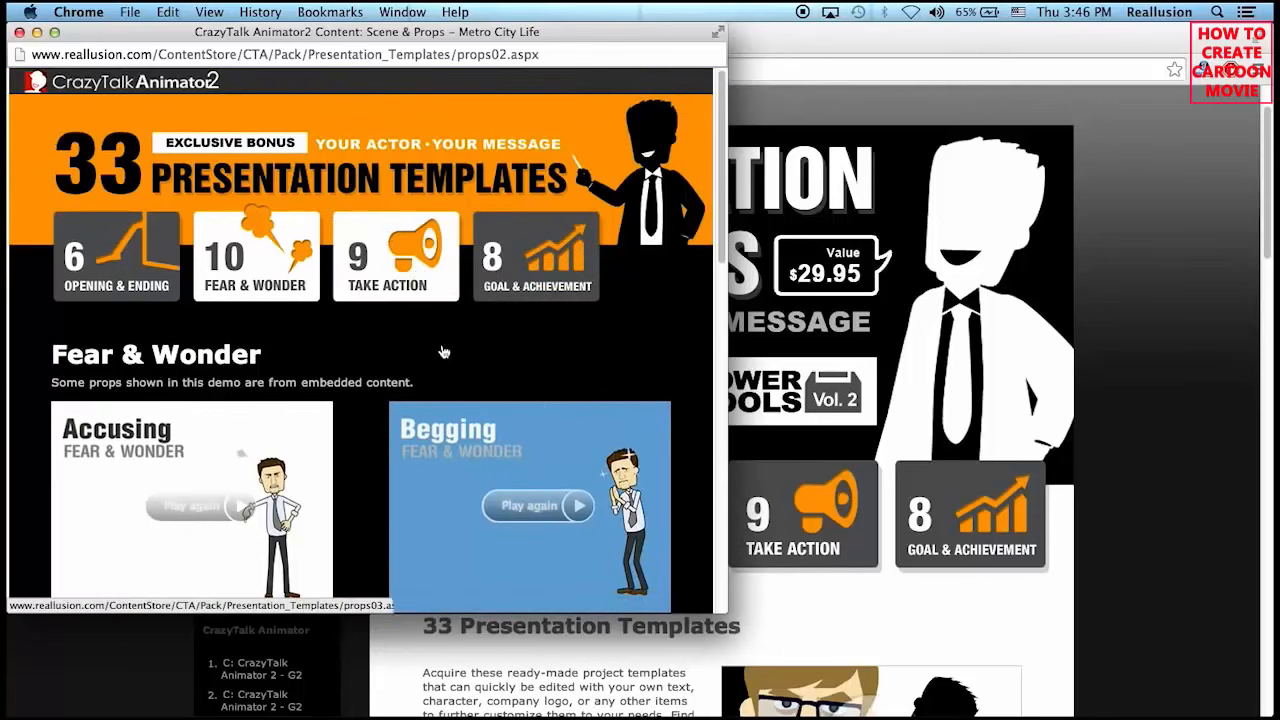
pyautogui.scroll(-3, 444, 350)
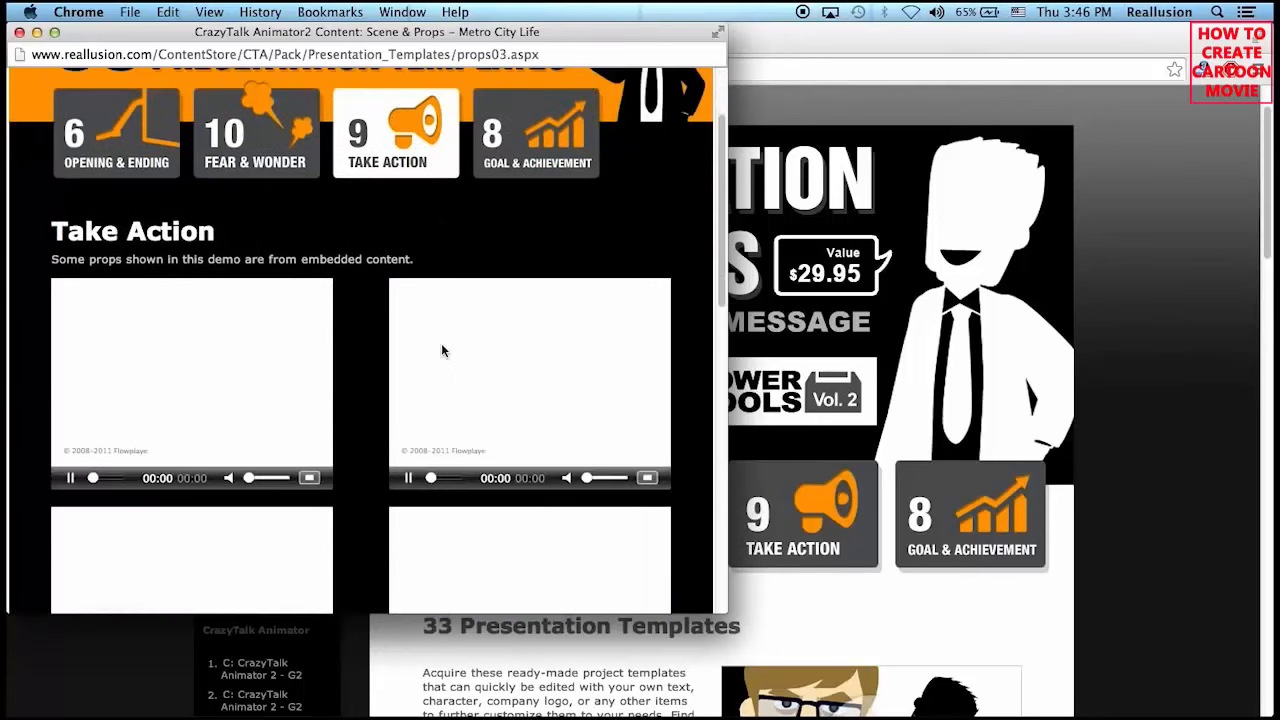
pyautogui.scroll(-2, 460, 358)
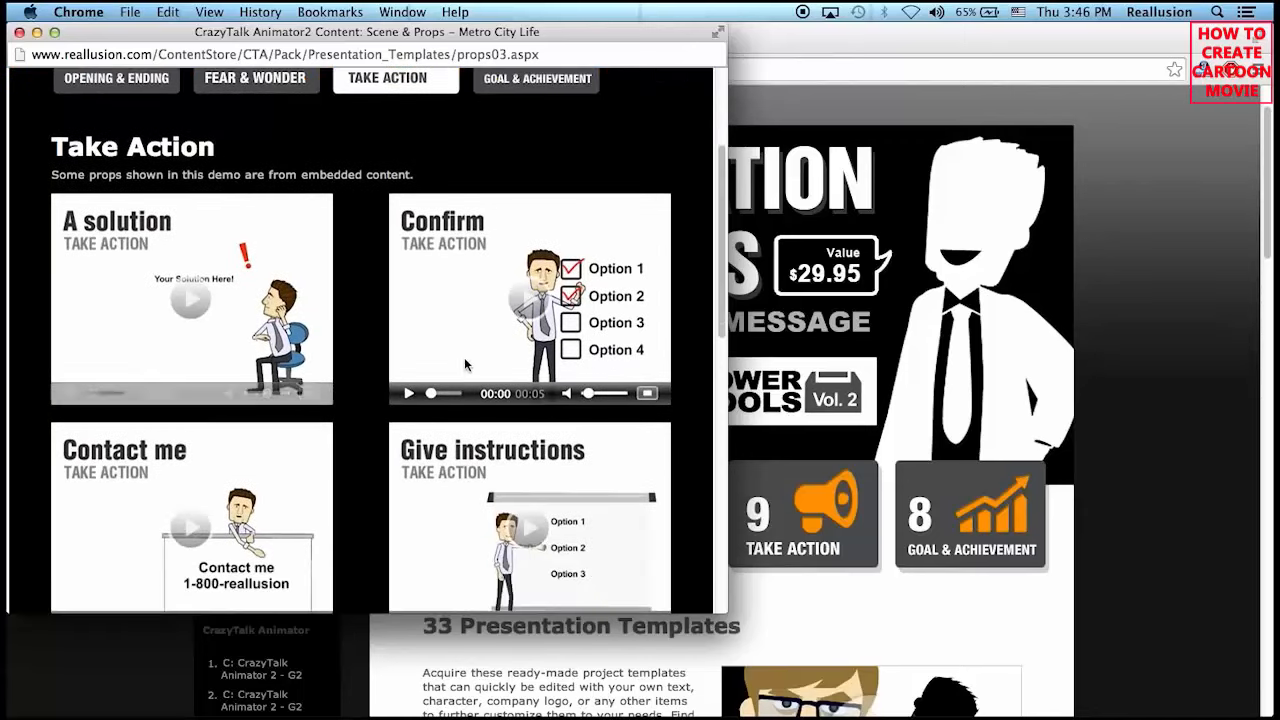
pyautogui.click(18, 32)
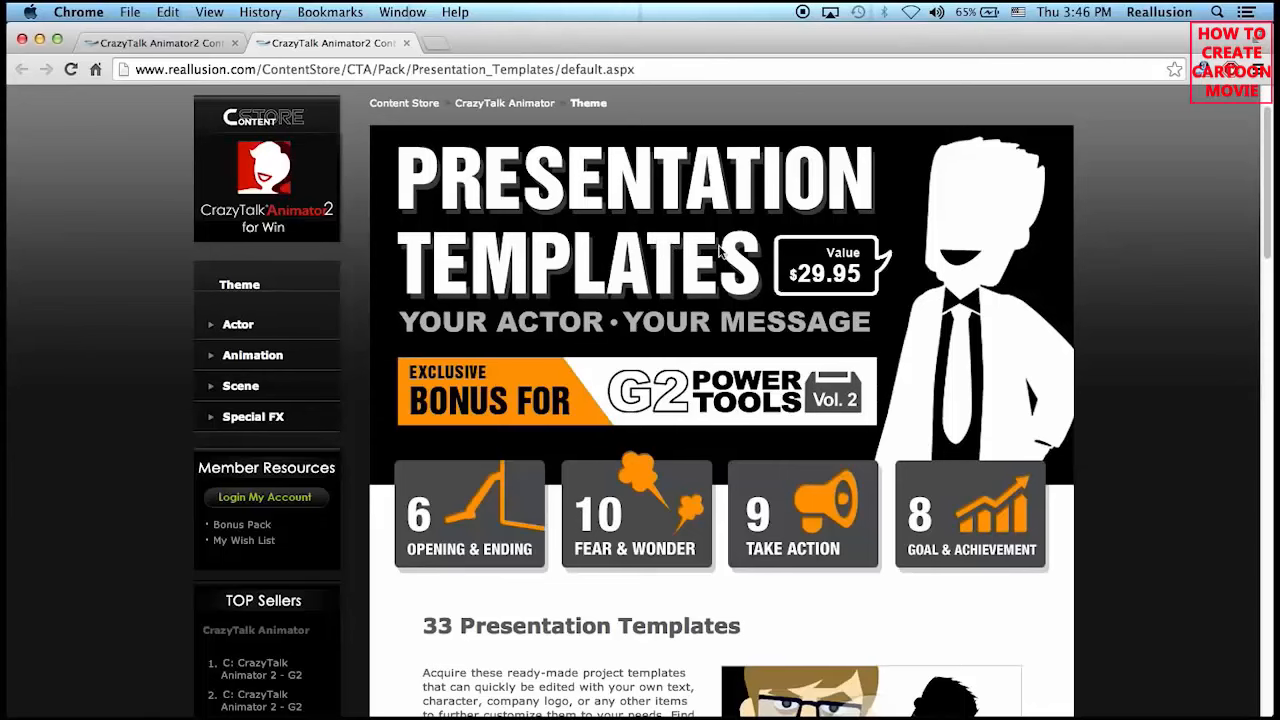
# Review the packs included in the G2 Power Tools Vol. 2 Mega Presenter bundle on its store page.
pyautogui.click(158, 43)
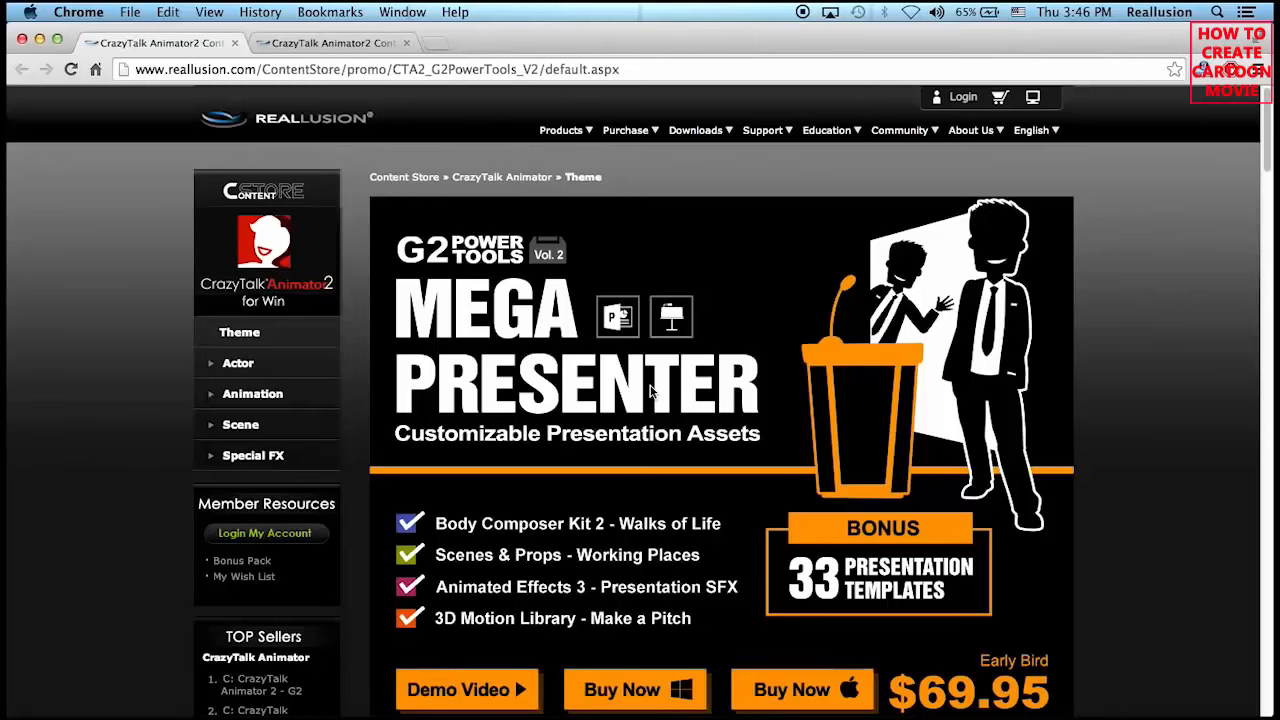
pyautogui.scroll(-10, 650, 392)
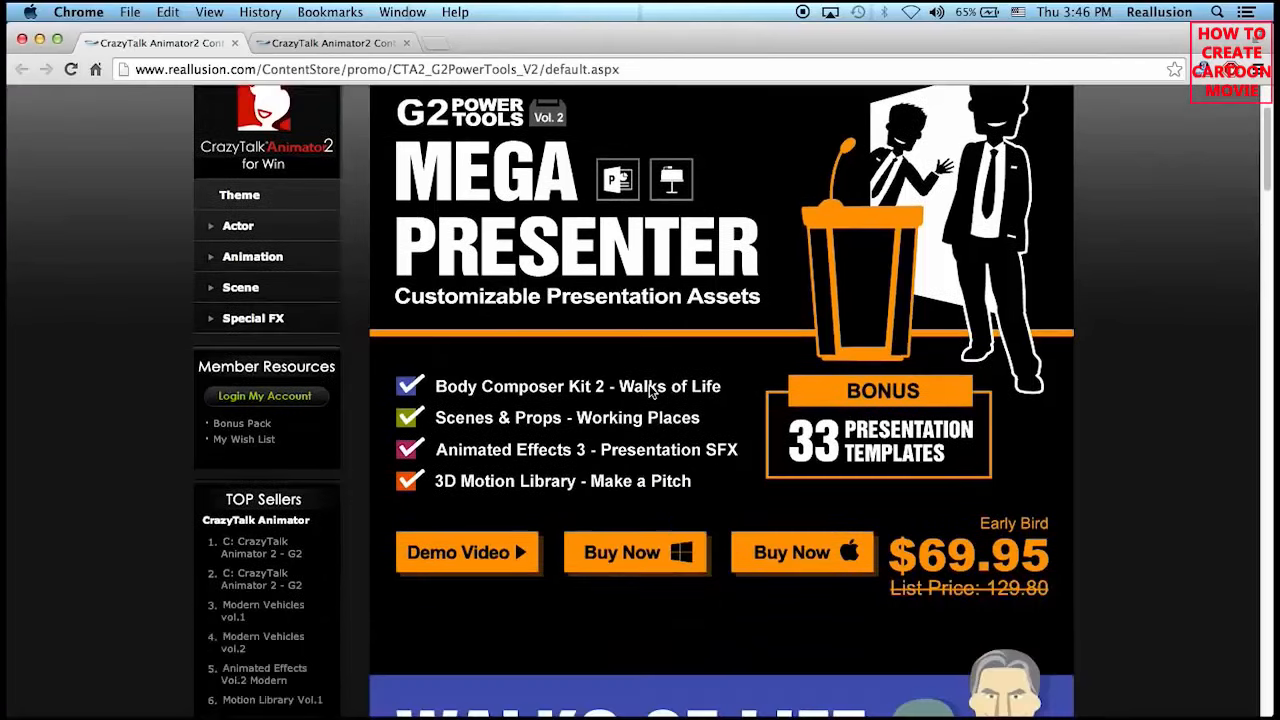
pyautogui.scroll(-20, 650, 392)
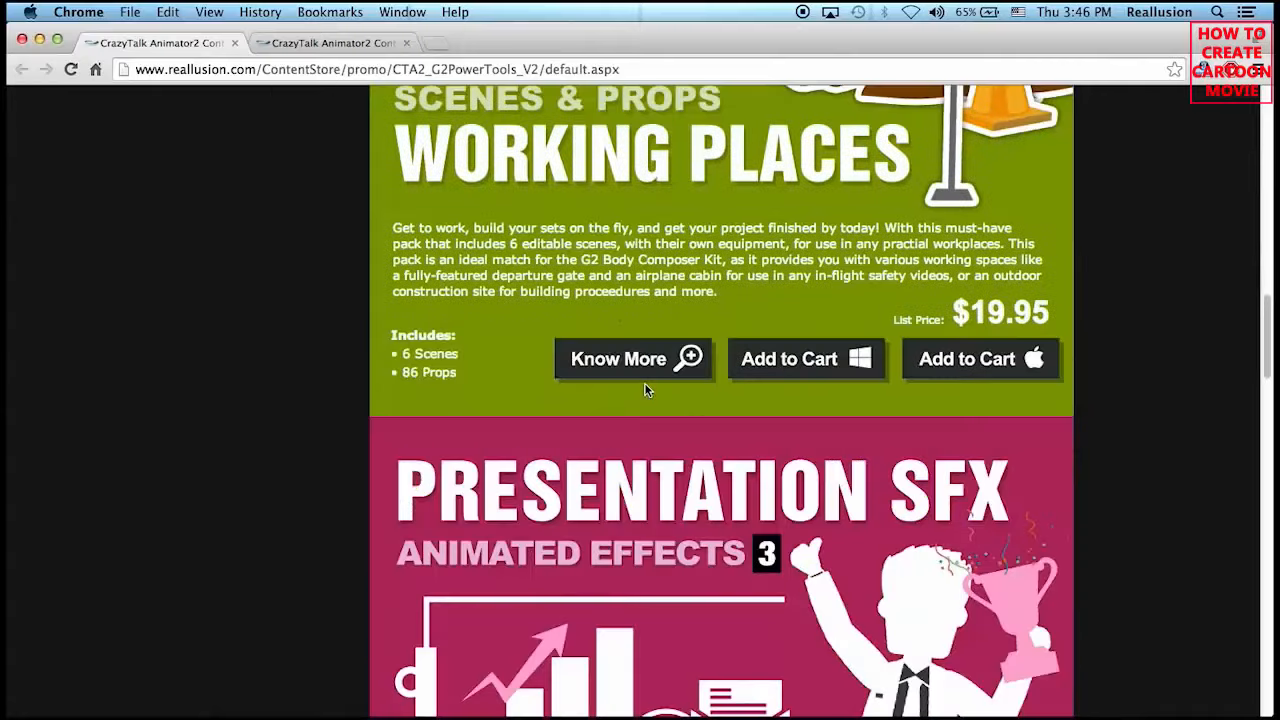
pyautogui.scroll(-10, 645, 390)
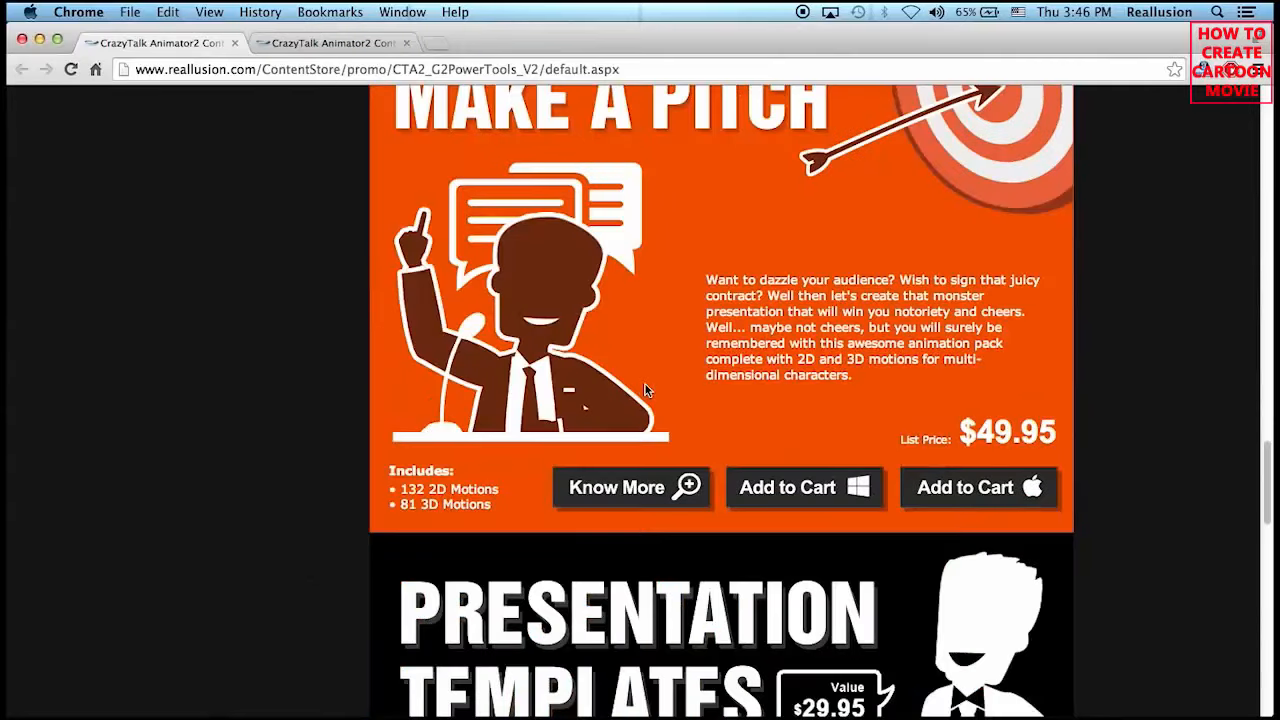
pyautogui.scroll(20, 645, 390)
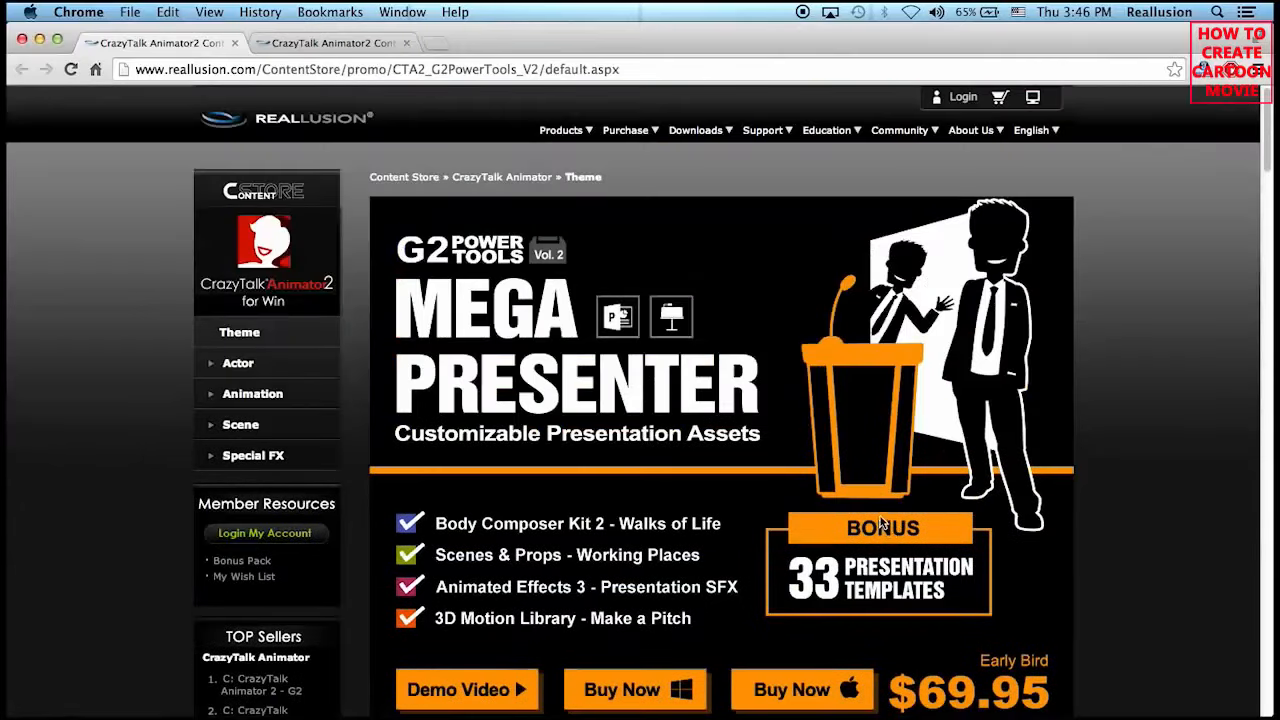
# Return to the Presentation Templates store page, look over it, and switch to CrazyTalk Animator 2.
pyautogui.click(385, 47)
pyautogui.scroll(-2, 1140, 345)
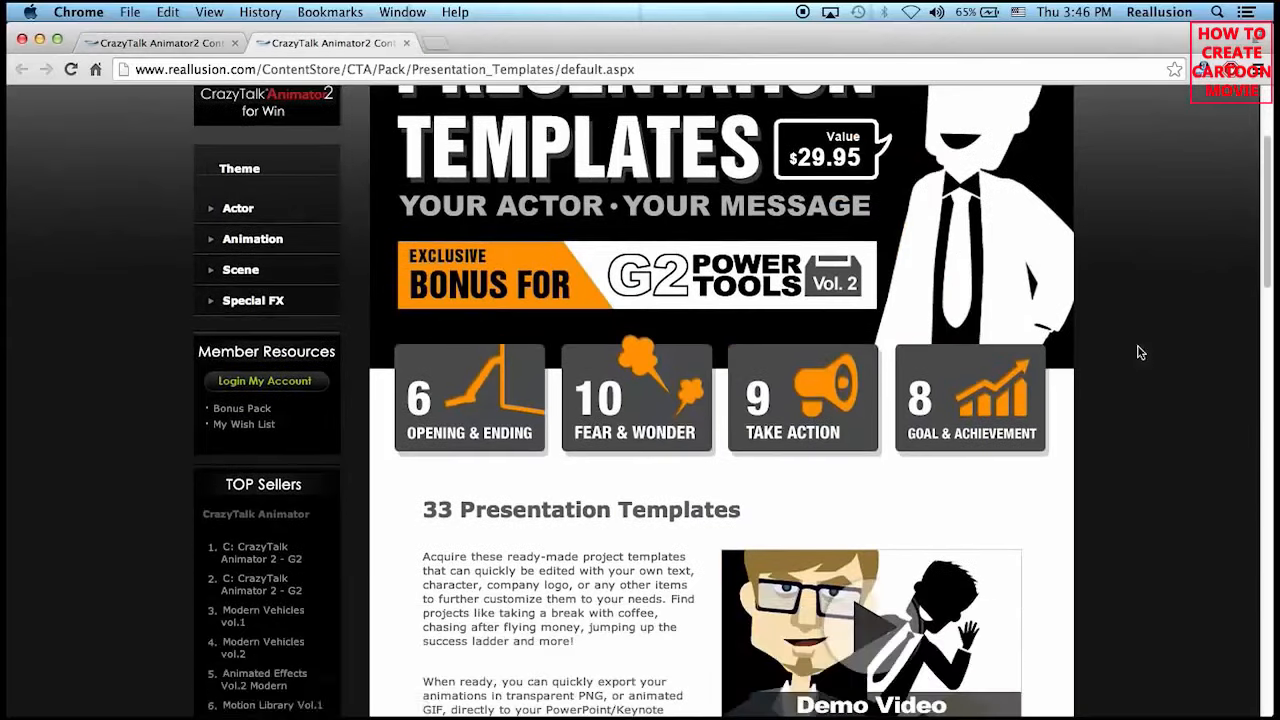
pyautogui.scroll(3, 790, 410)
pyautogui.click(39, 39)
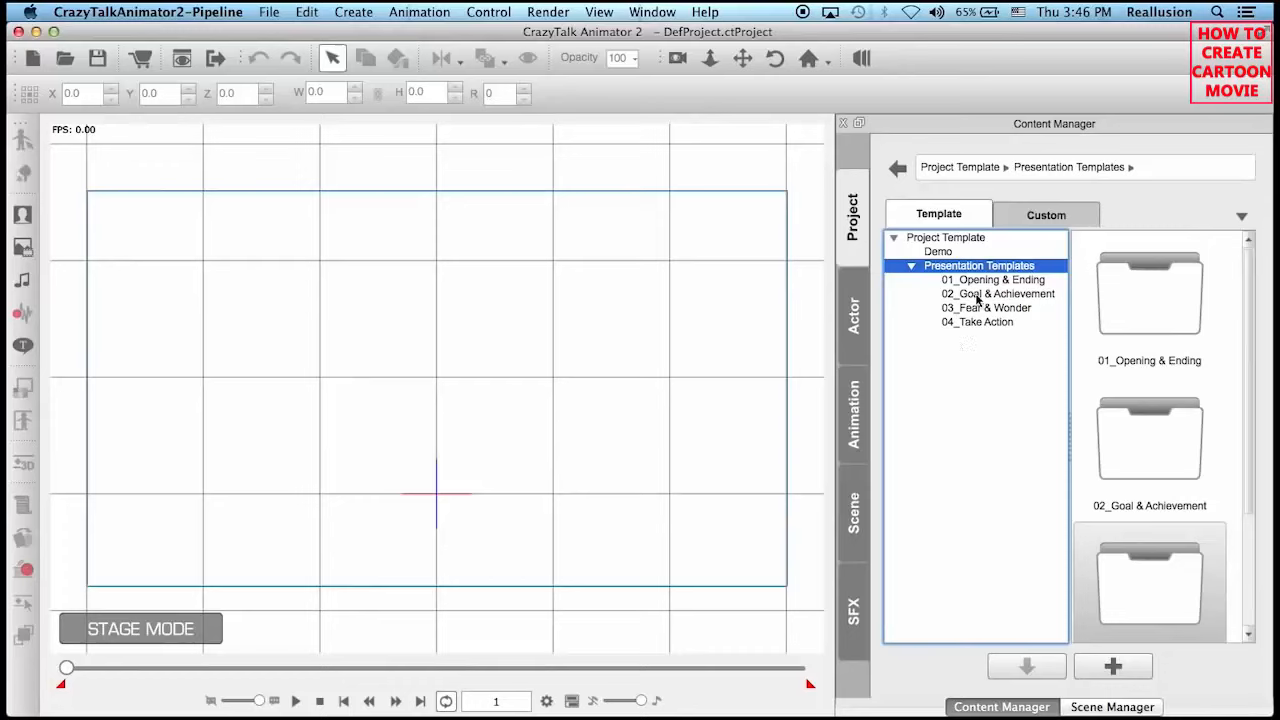
# Browse the Opening & Ending, Goal & Achievement and Fear & Wonder folders of the project's Presentation Templates.
pyautogui.click(978, 283)
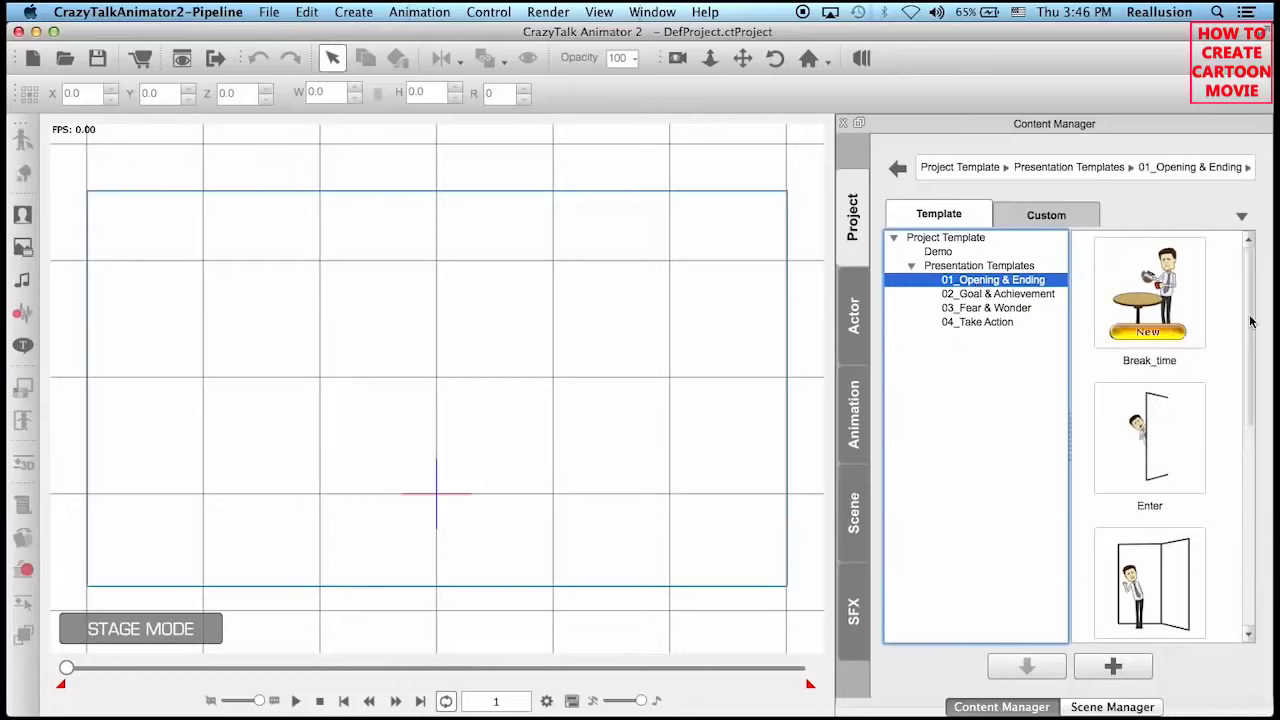
pyautogui.moveTo(1250, 320); pyautogui.dragTo(1243, 478)
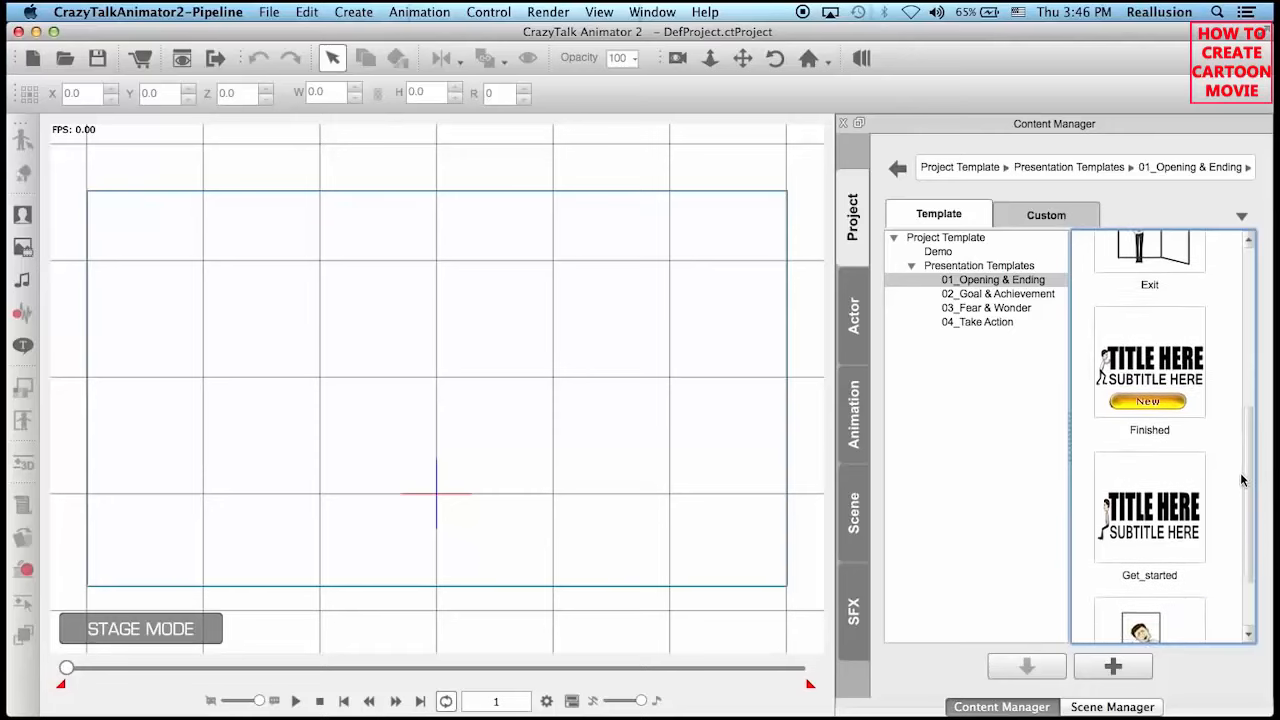
pyautogui.click(1030, 294)
pyautogui.moveTo(1250, 393); pyautogui.dragTo(1249, 276)
pyautogui.click(1000, 308)
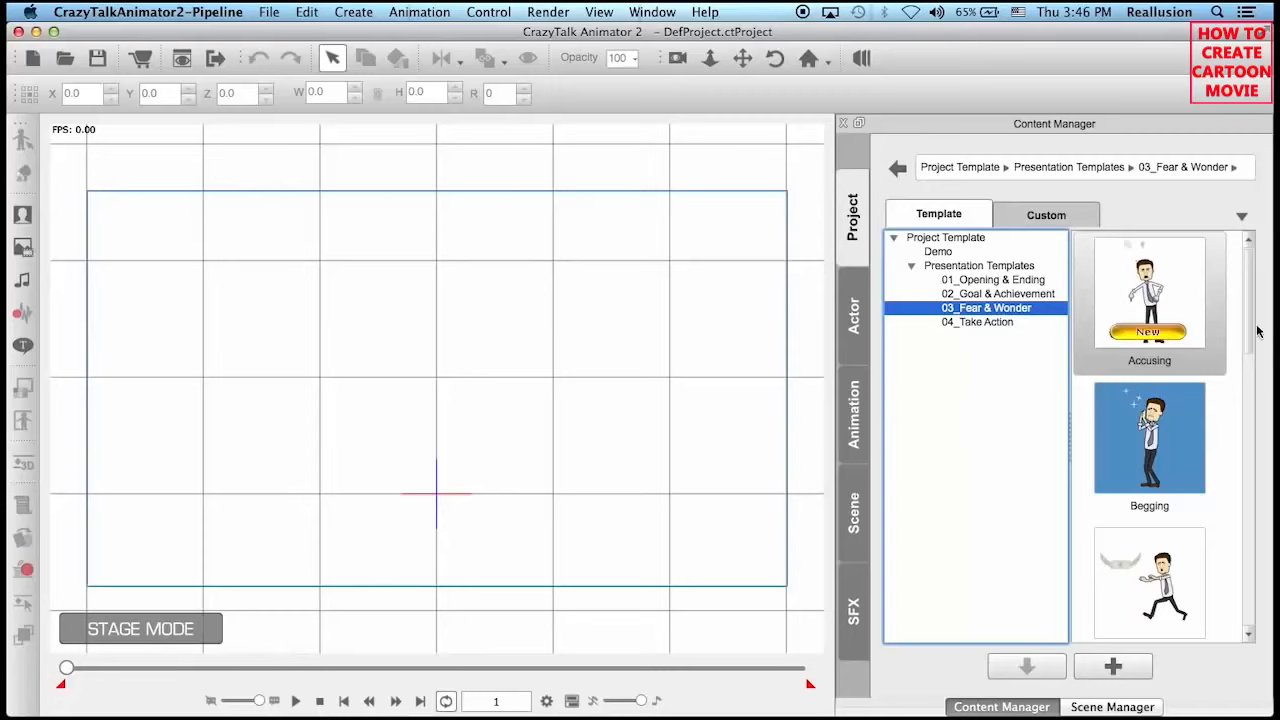
pyautogui.moveTo(1250, 333); pyautogui.dragTo(1272, 290)
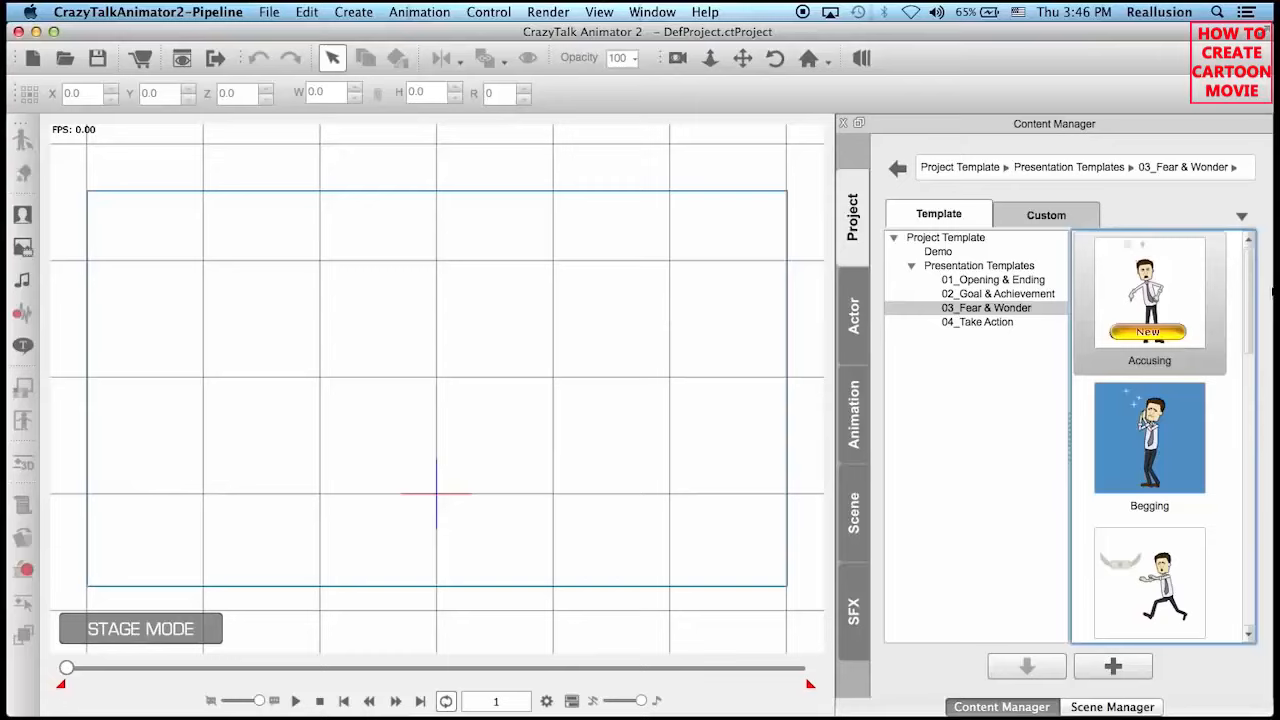
# Load the Enter template from the 01_Opening & Ending project templates.
pyautogui.click(1007, 283)
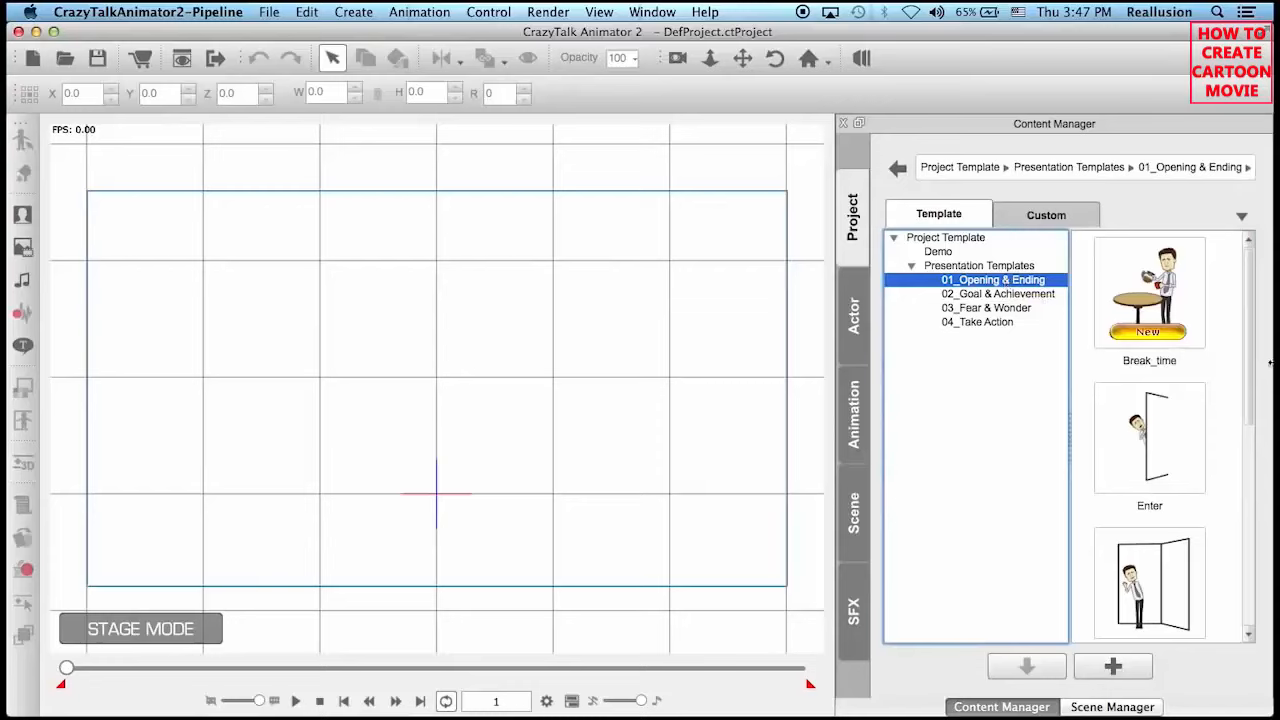
pyautogui.scroll(-2, 1250, 338)
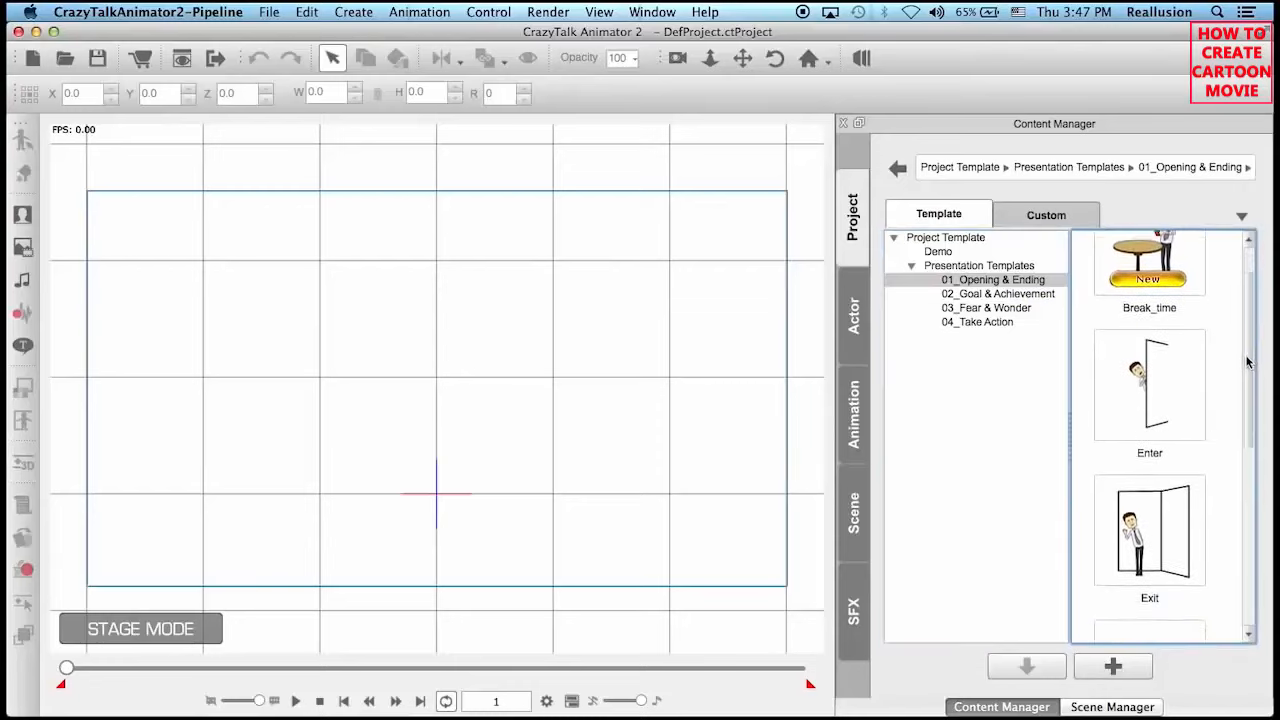
pyautogui.doubleClick(1167, 376)
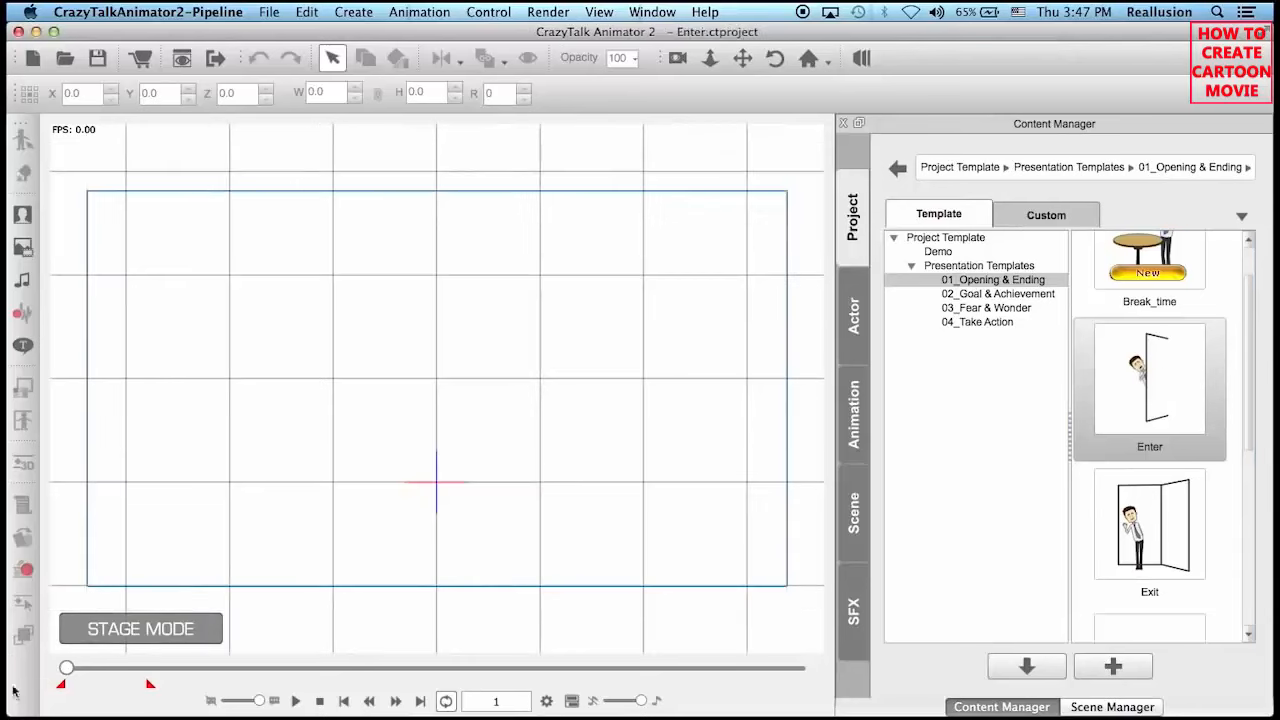
# Play the Enter project and pause it at frame 195, with the actor standing beside the door.
pyautogui.click(296, 701)
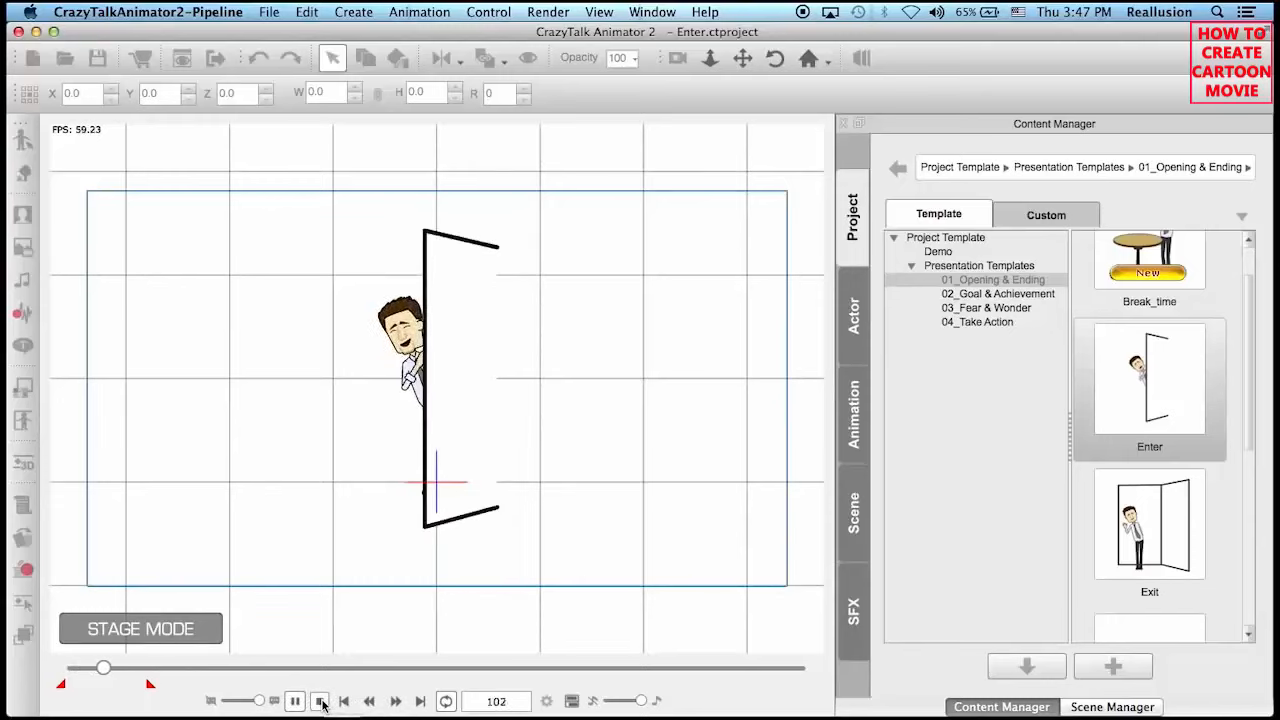
pyautogui.click(295, 701)
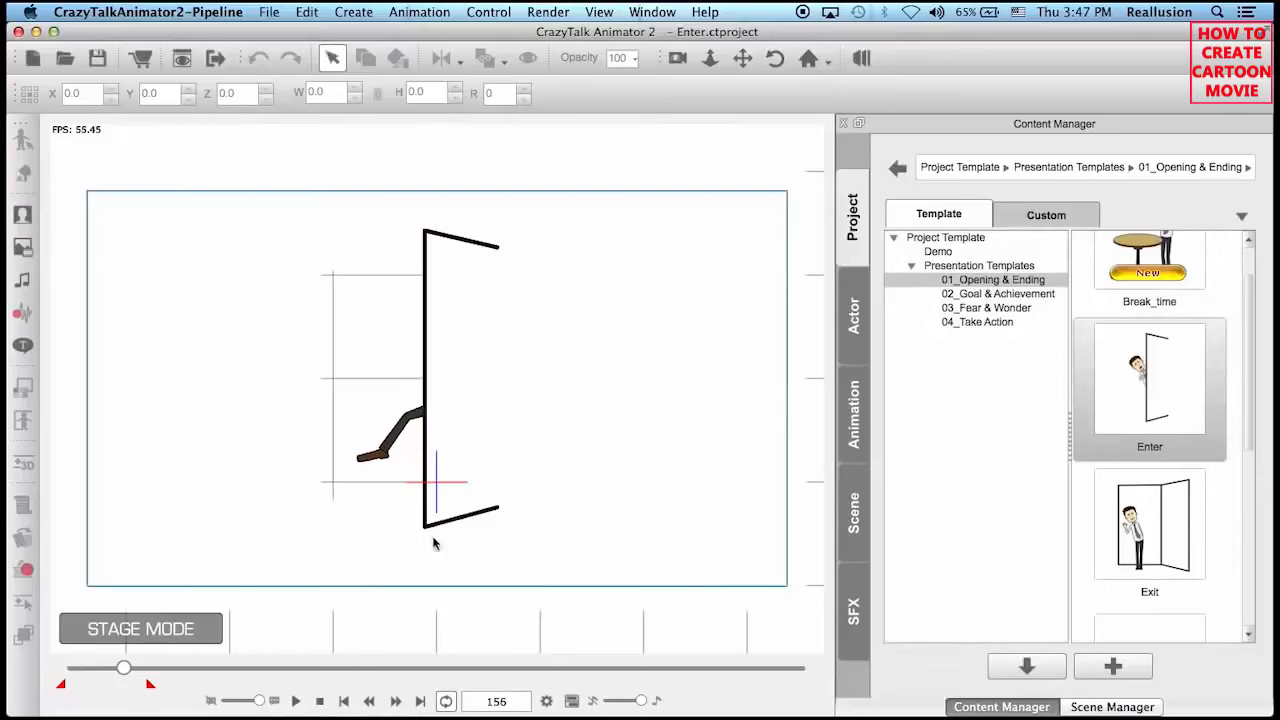
pyautogui.click(668, 313)
pyautogui.click(668, 313)
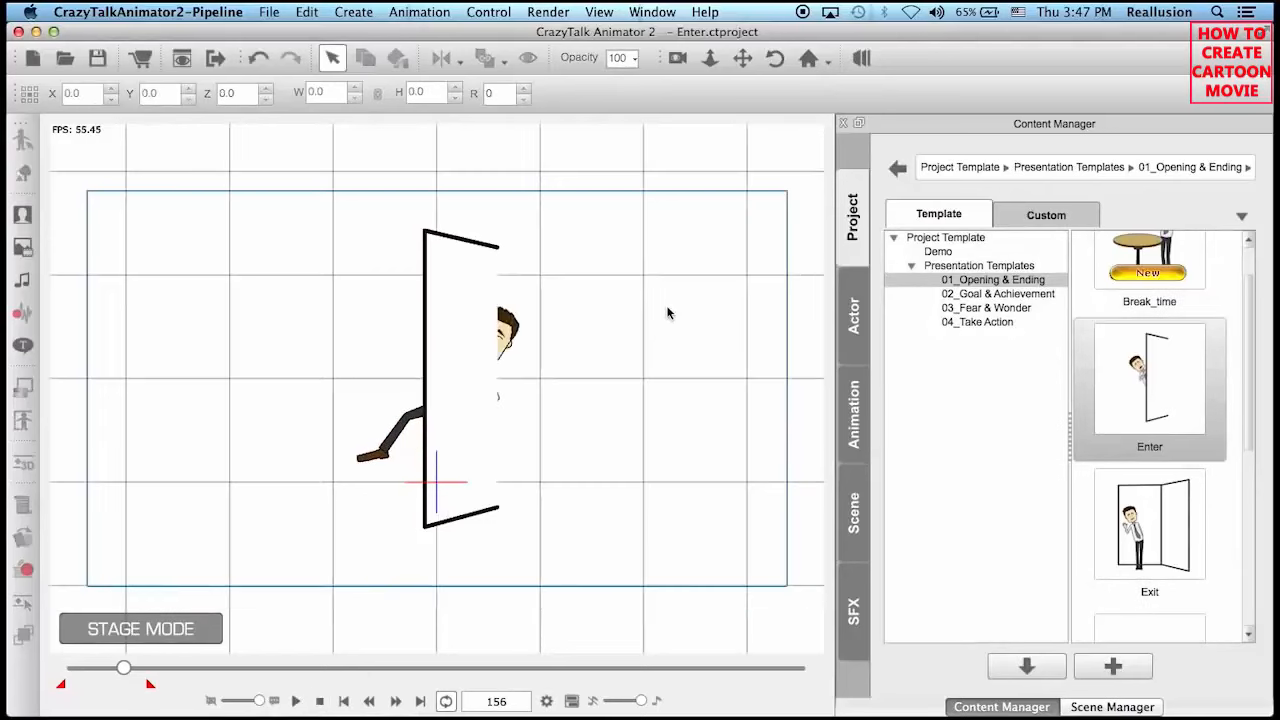
pyautogui.click(296, 701)
pyautogui.click(296, 701)
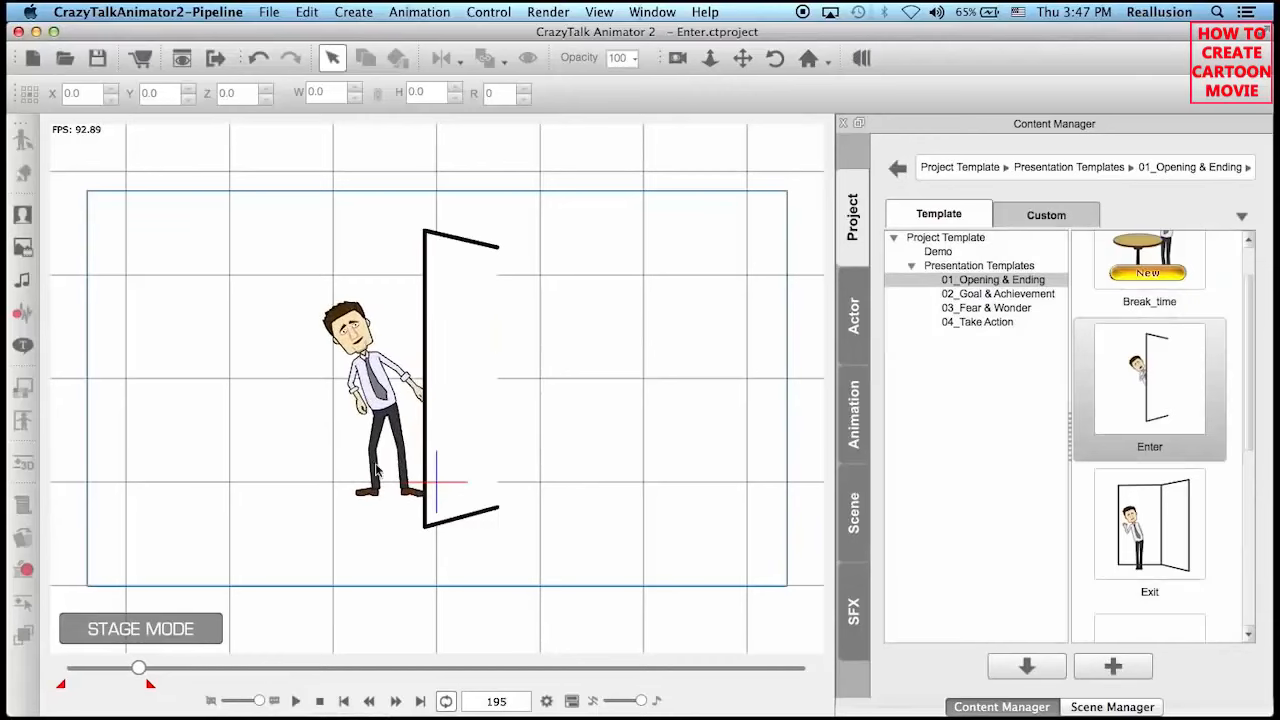
# Replace the actor beside the door with the Steve Jobs character from the custom actor library.
pyautogui.click(370, 346)
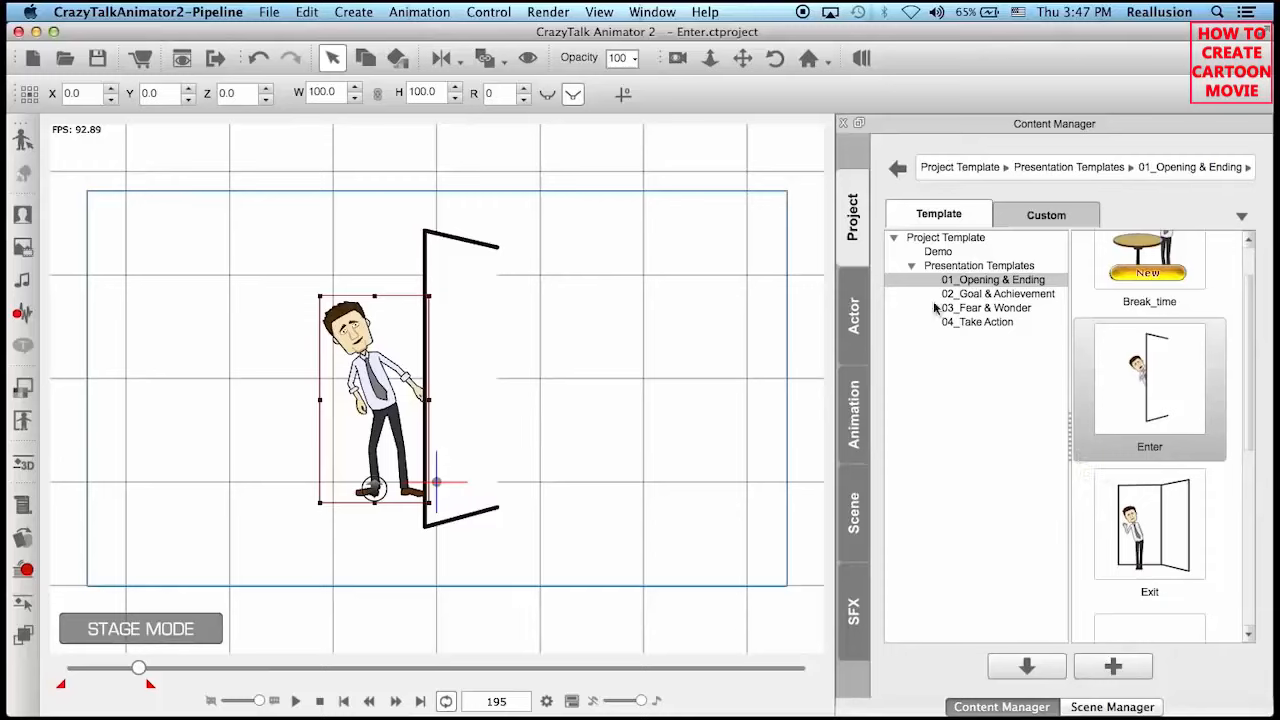
pyautogui.click(855, 315)
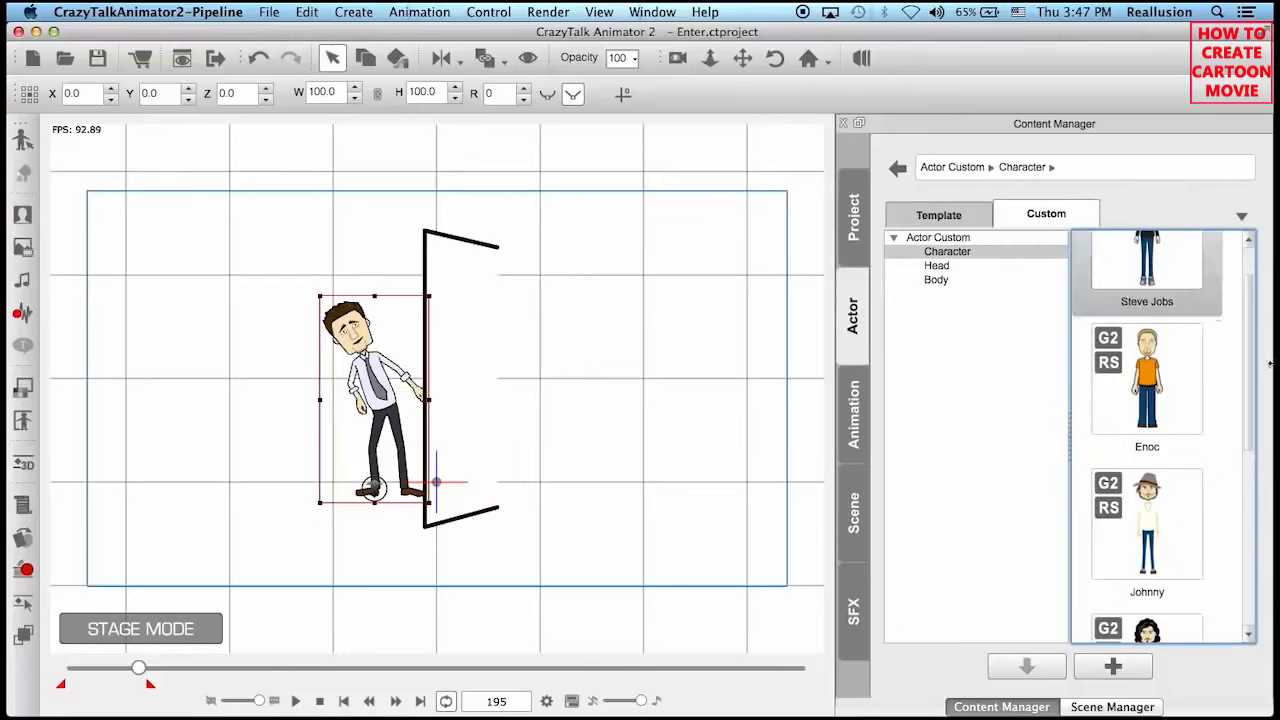
pyautogui.scroll(2, 1254, 358)
pyautogui.click(1130, 303)
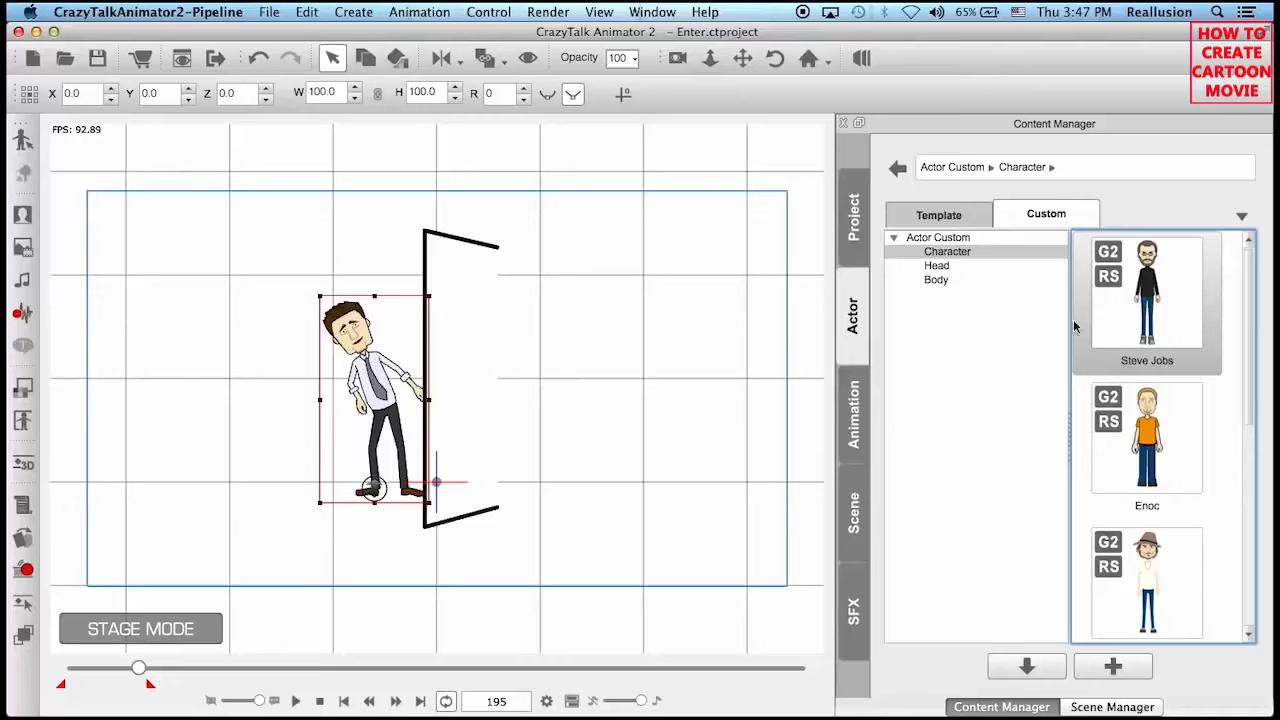
pyautogui.moveTo(1075, 326); pyautogui.dragTo(405, 380)
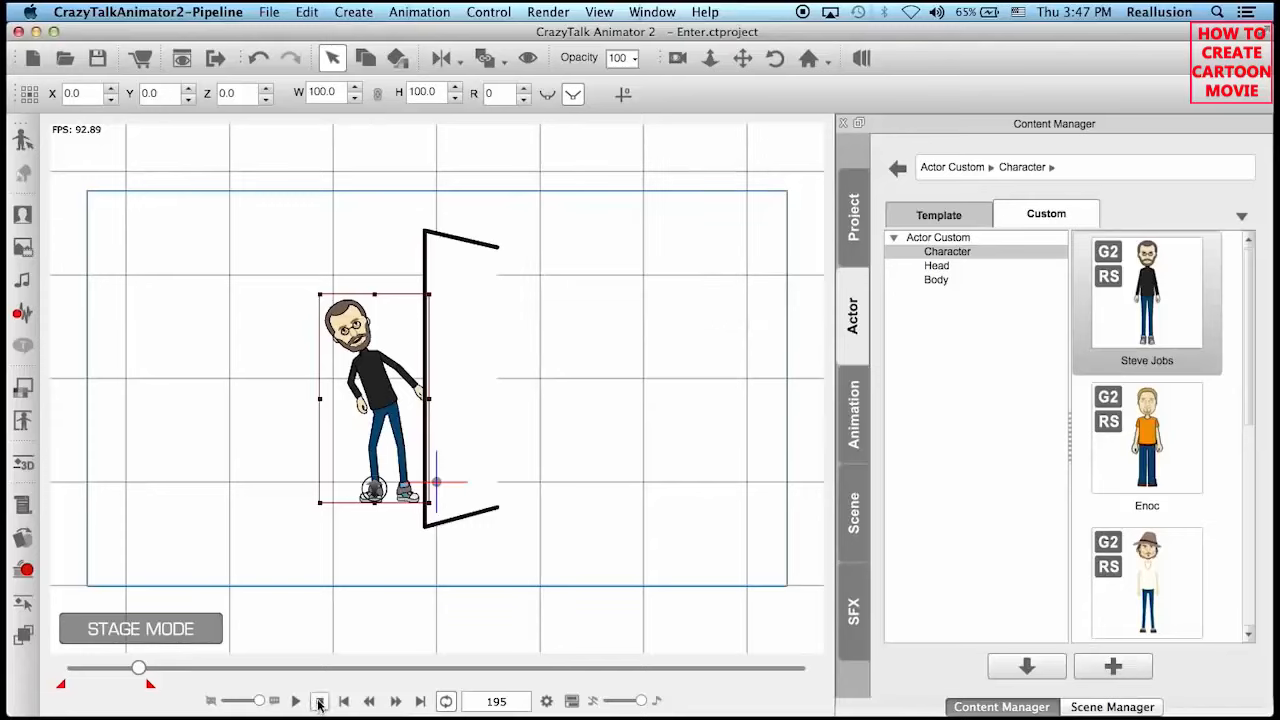
# Play the Enter animation from the start, stop it, and scrub the timeline to frame 126.
pyautogui.click(319, 703)
pyautogui.click(295, 701)
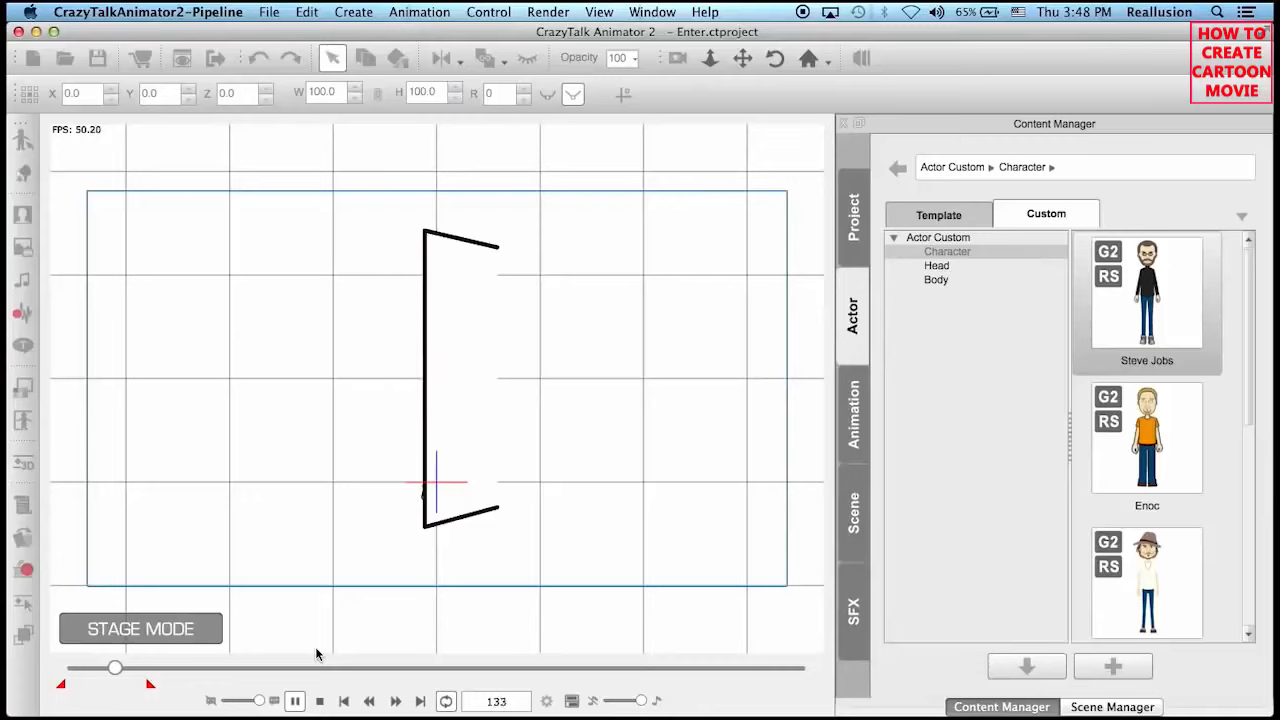
pyautogui.click(295, 701)
pyautogui.click(319, 701)
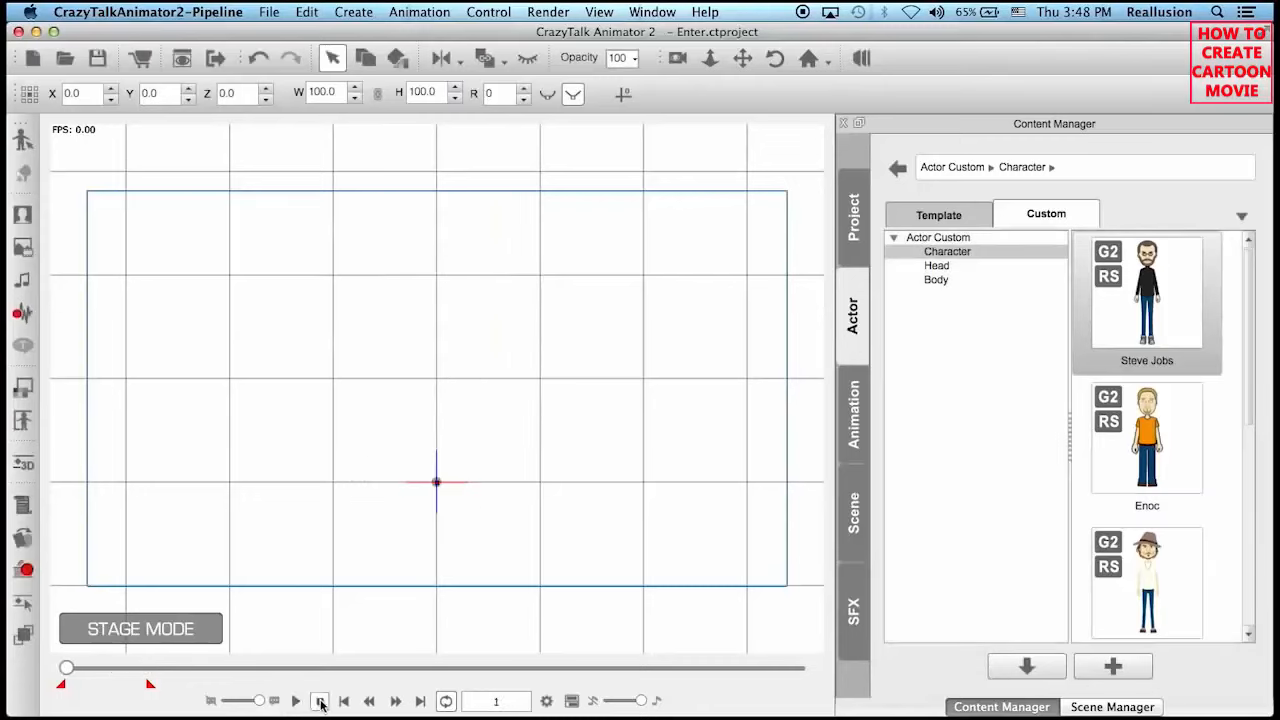
pyautogui.moveTo(70, 670); pyautogui.dragTo(107, 678)
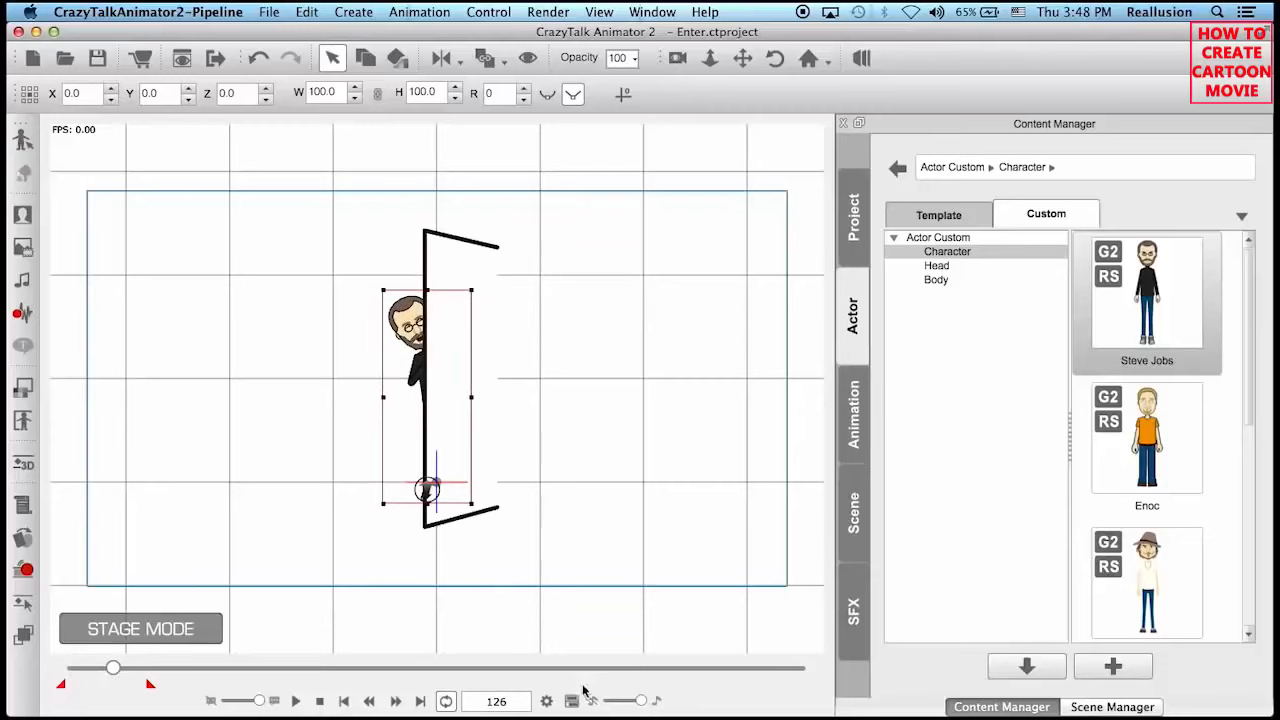
# Set the project's background color to black in the Project Settings.
pyautogui.click(546, 701)
pyautogui.click(777, 231)
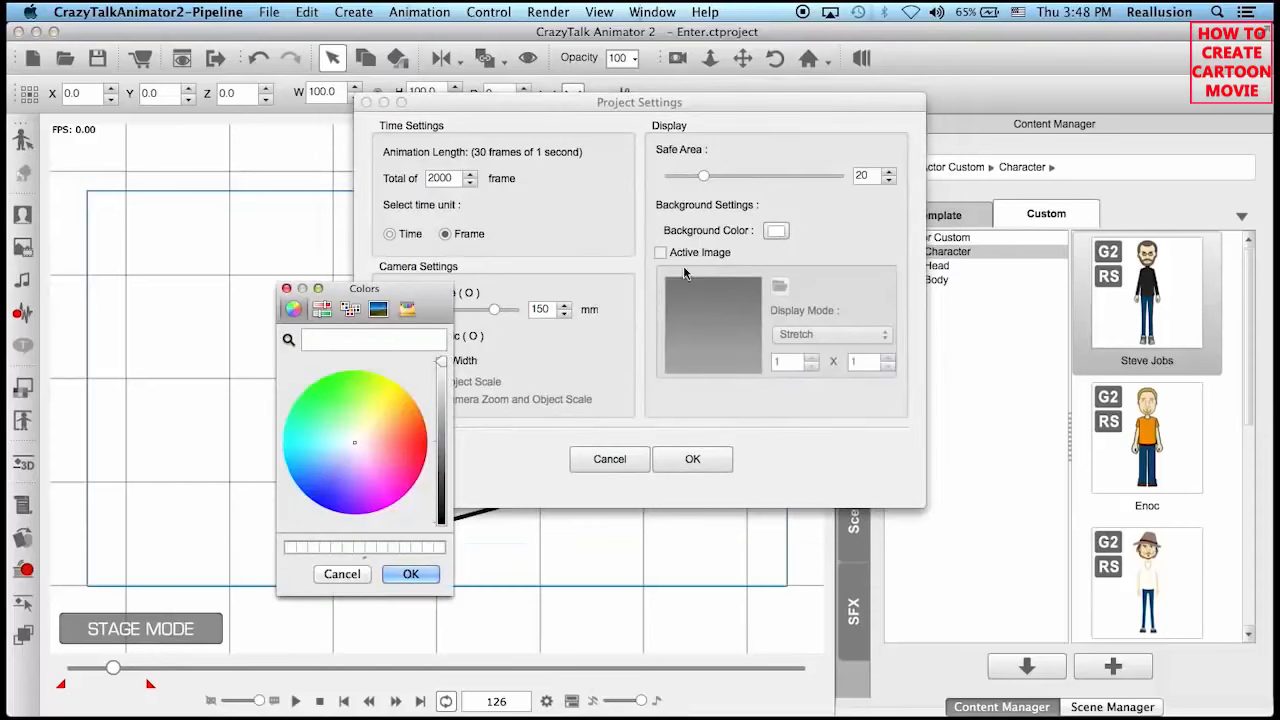
pyautogui.moveTo(442, 362); pyautogui.dragTo(425, 530)
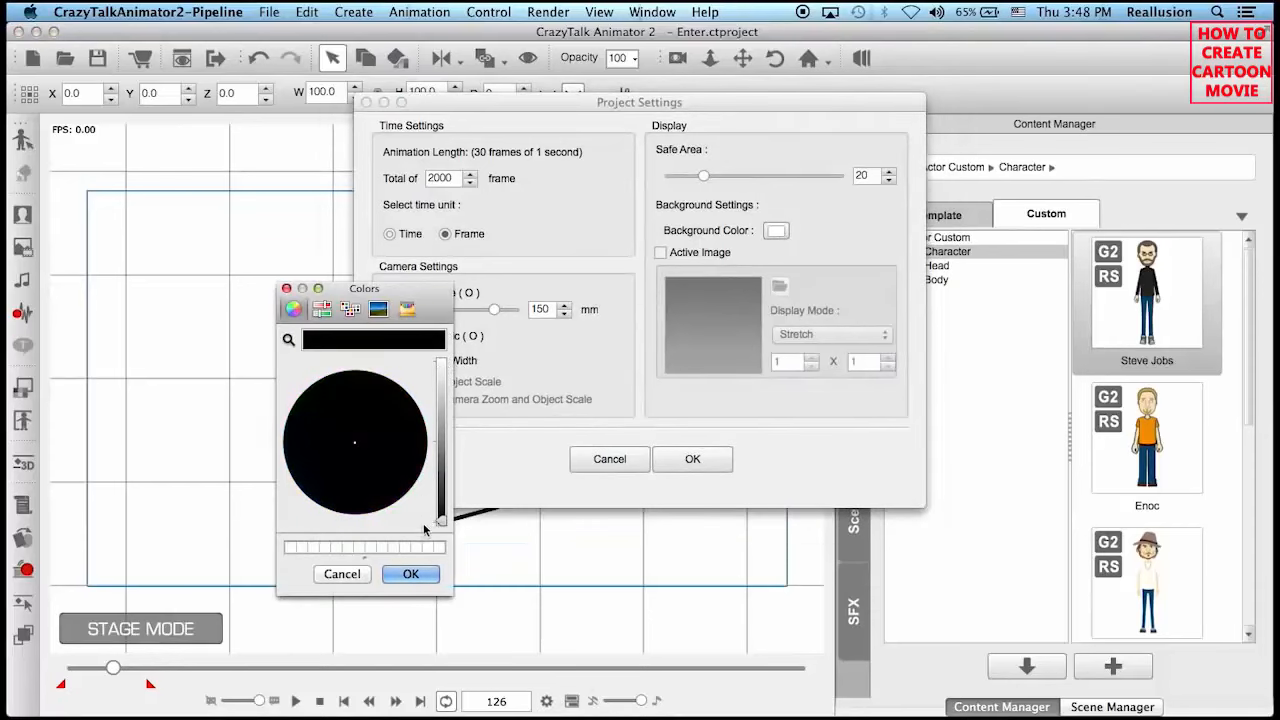
pyautogui.click(411, 573)
pyautogui.click(692, 459)
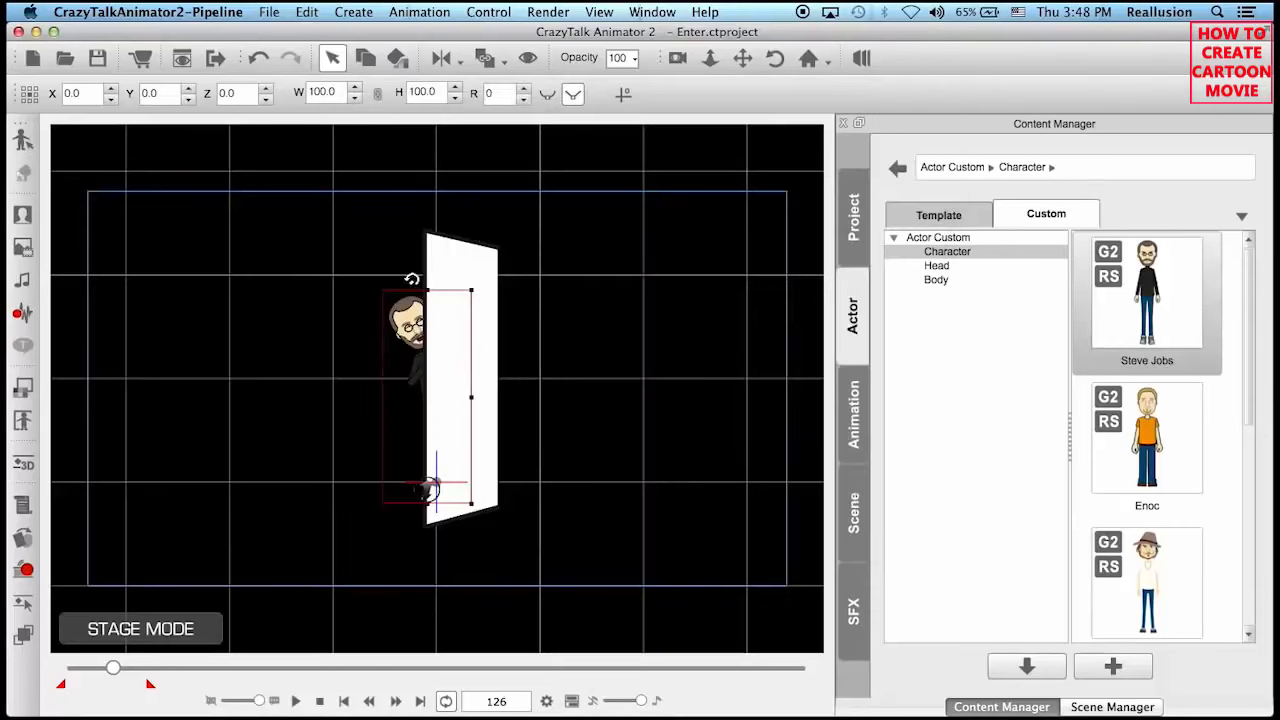
# Resume playback, pause it at frame 194, and select the actor together with the door.
pyautogui.click(296, 701)
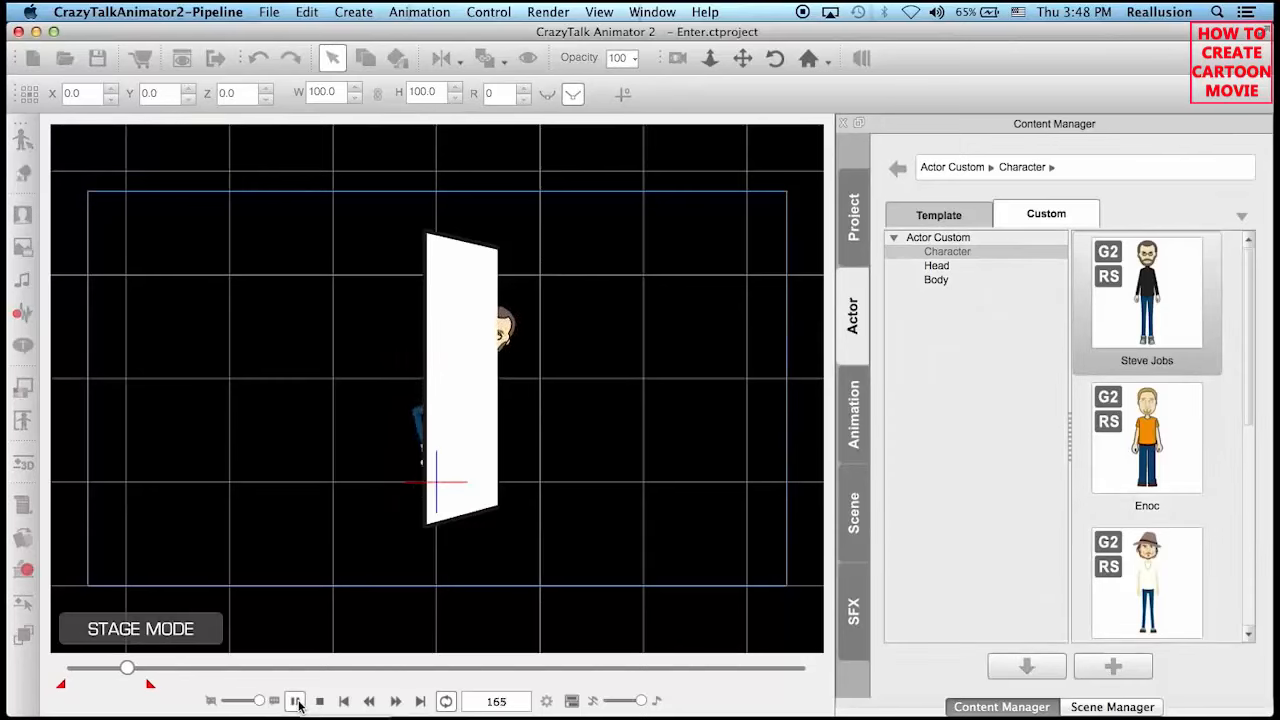
pyautogui.click(296, 701)
pyautogui.moveTo(563, 209)
pyautogui.mouseDown()
pyautogui.moveTo(257, 578)
pyautogui.moveTo(543, 251)
pyautogui.moveTo(560, 213)
pyautogui.mouseUp()
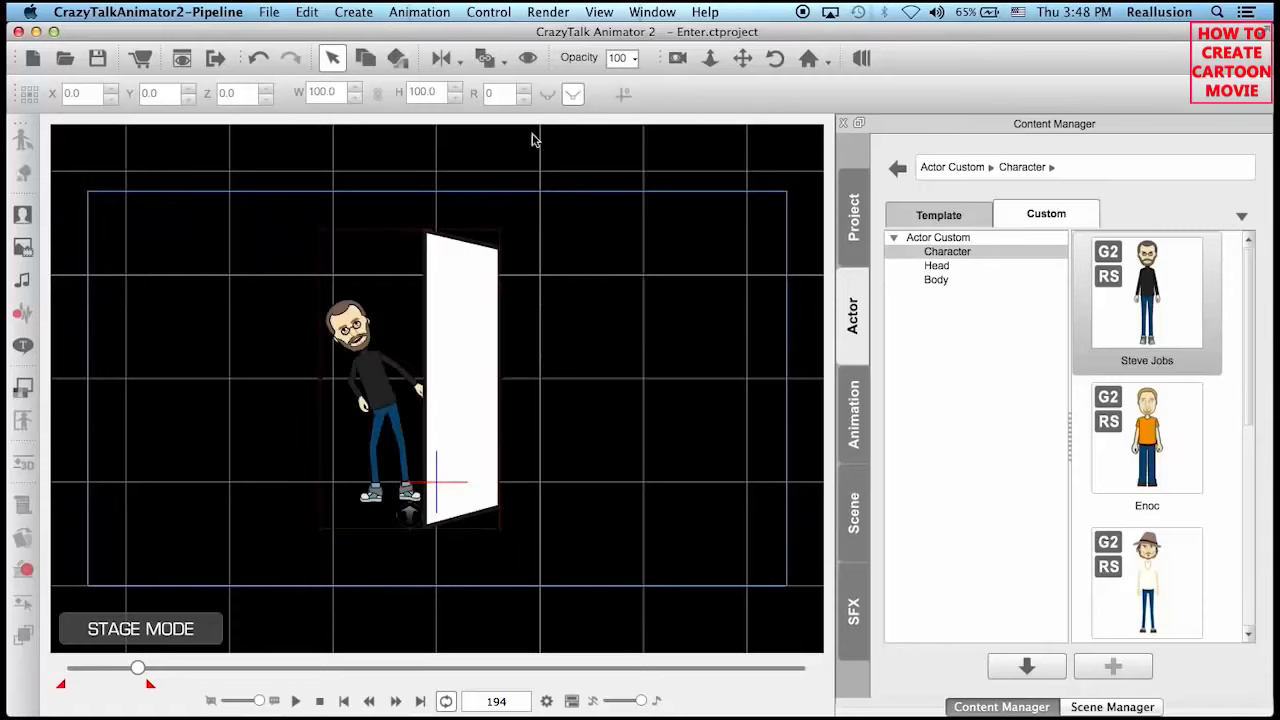
# Quick-capture the selected actor and door as a transparent GIF, quality 5, frame rate 15, frames 1 to 213, looping once, and close the capture settings.
pyautogui.click(561, 18)
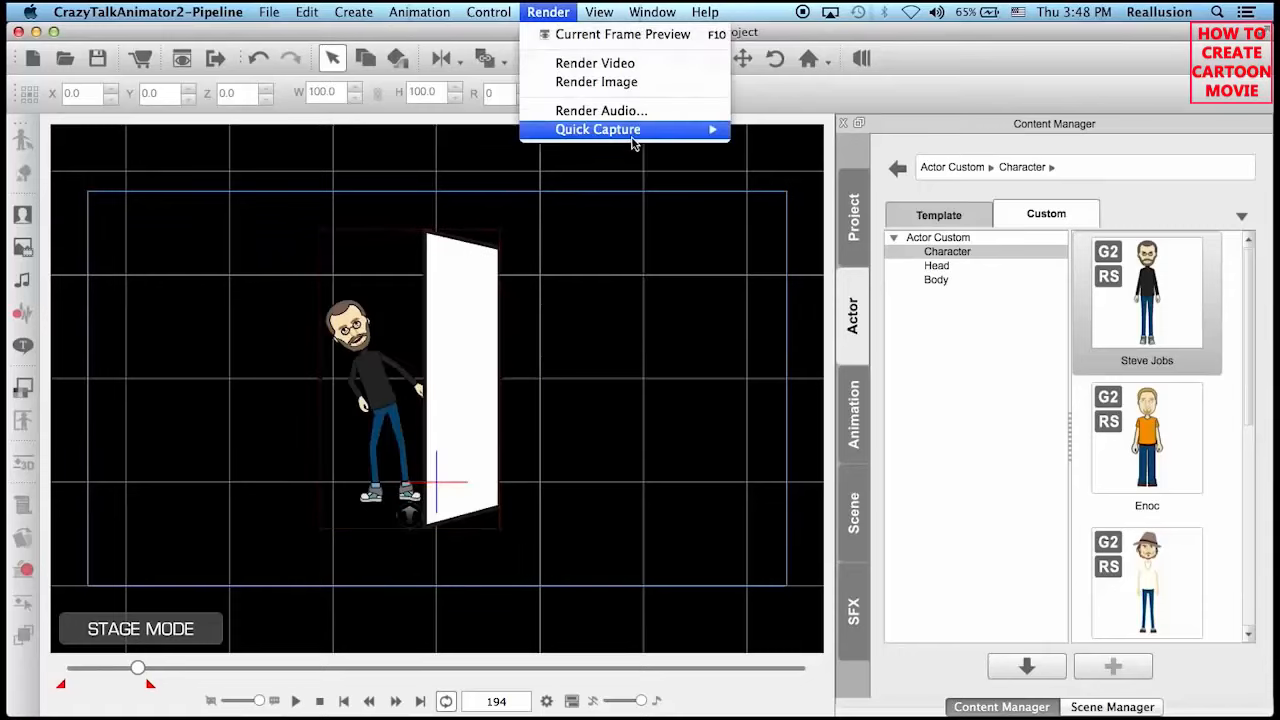
pyautogui.moveTo(700, 129)
pyautogui.click(818, 168)
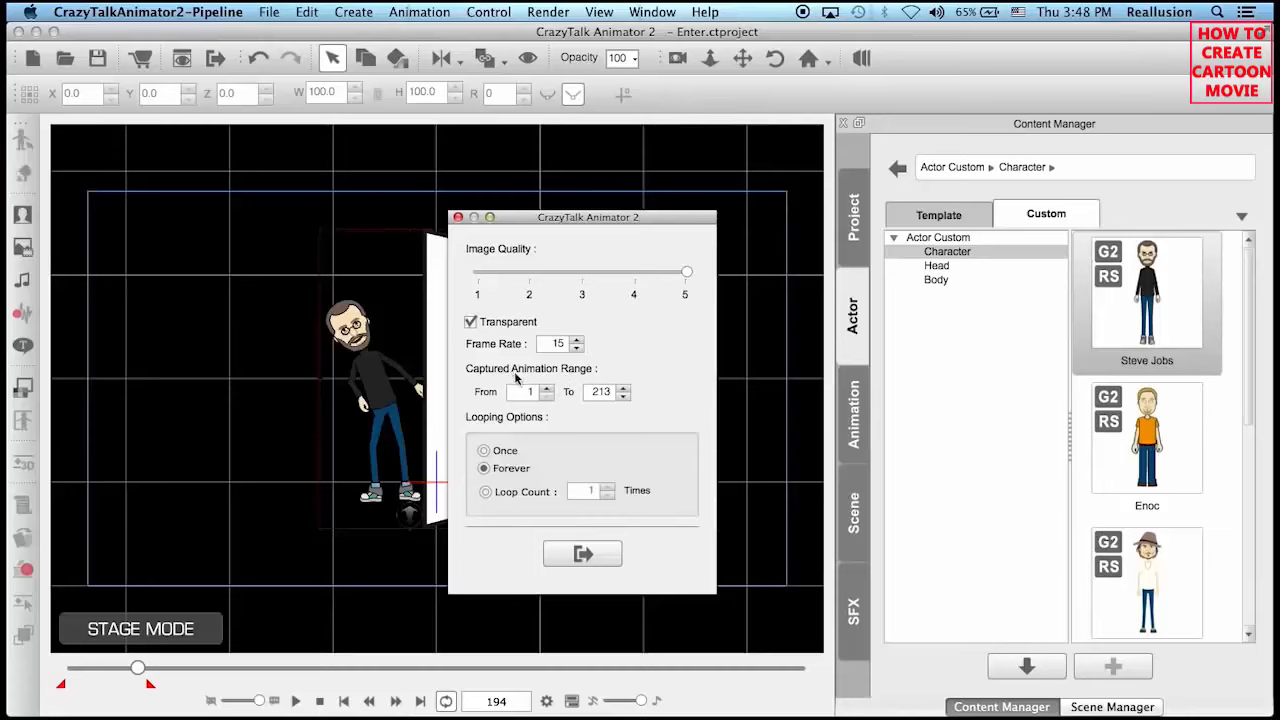
pyautogui.click(420, 701)
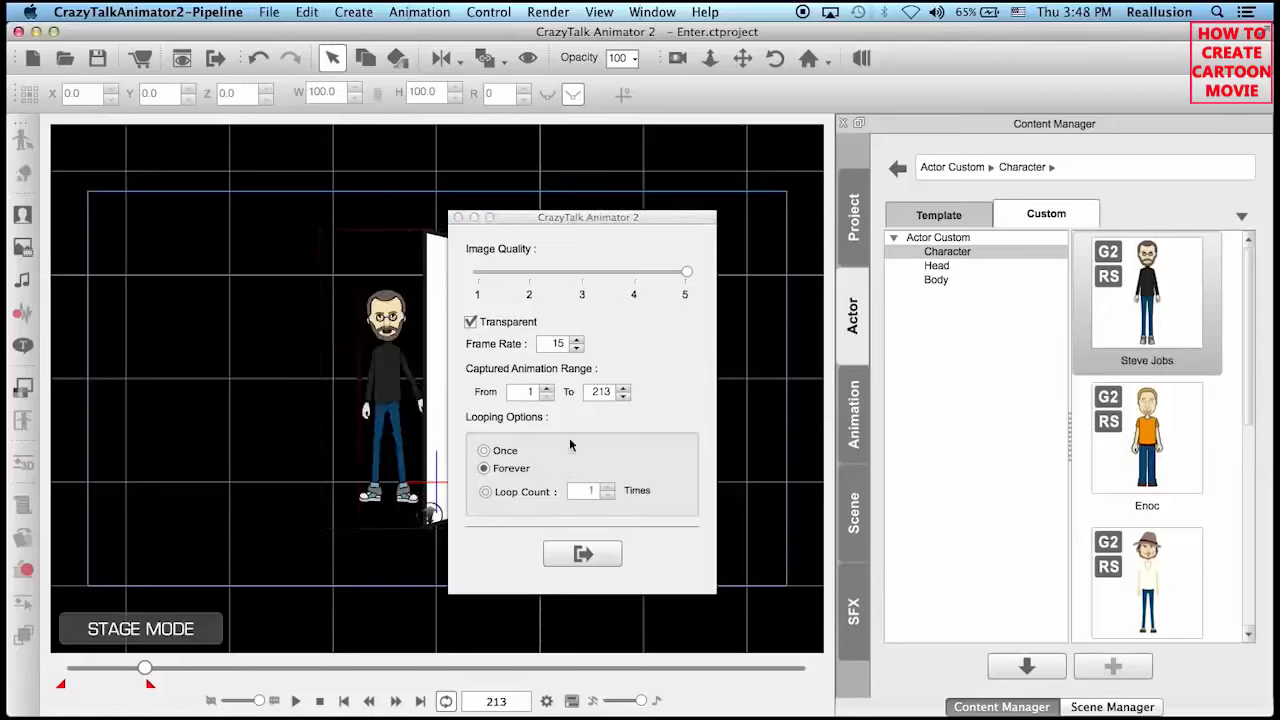
pyautogui.click(485, 452)
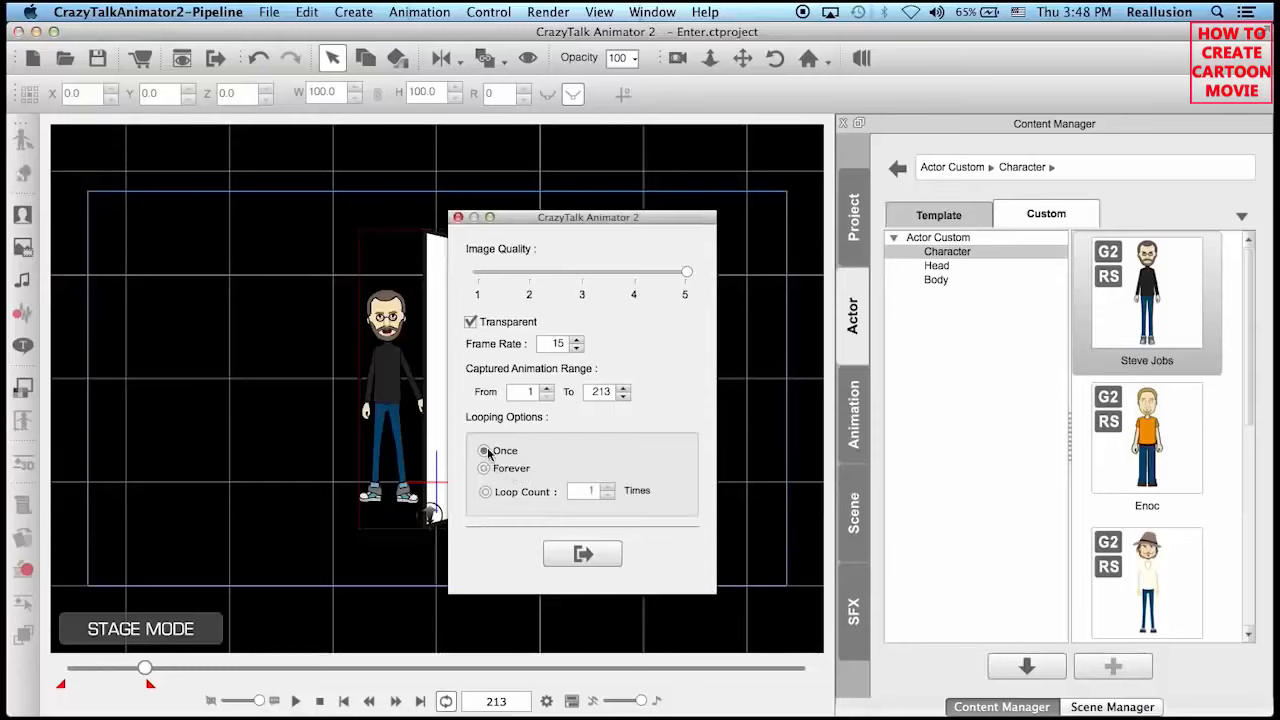
pyautogui.click(583, 554)
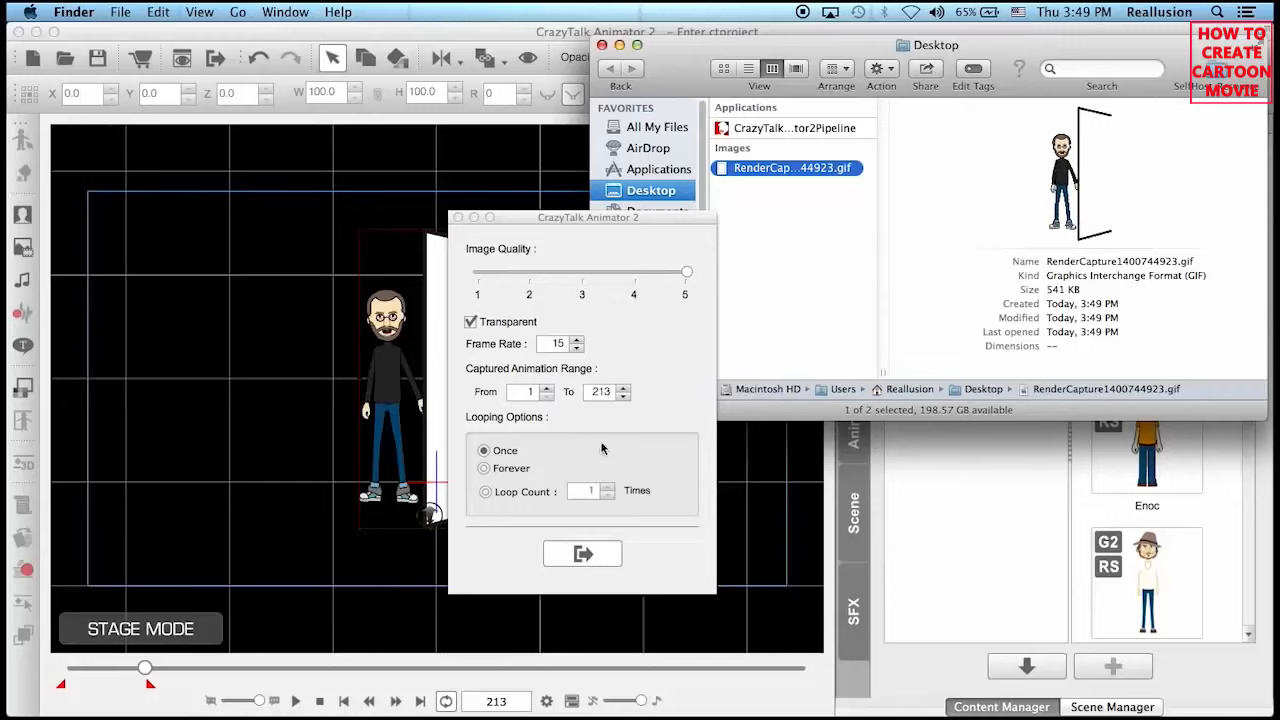
pyautogui.click(458, 217)
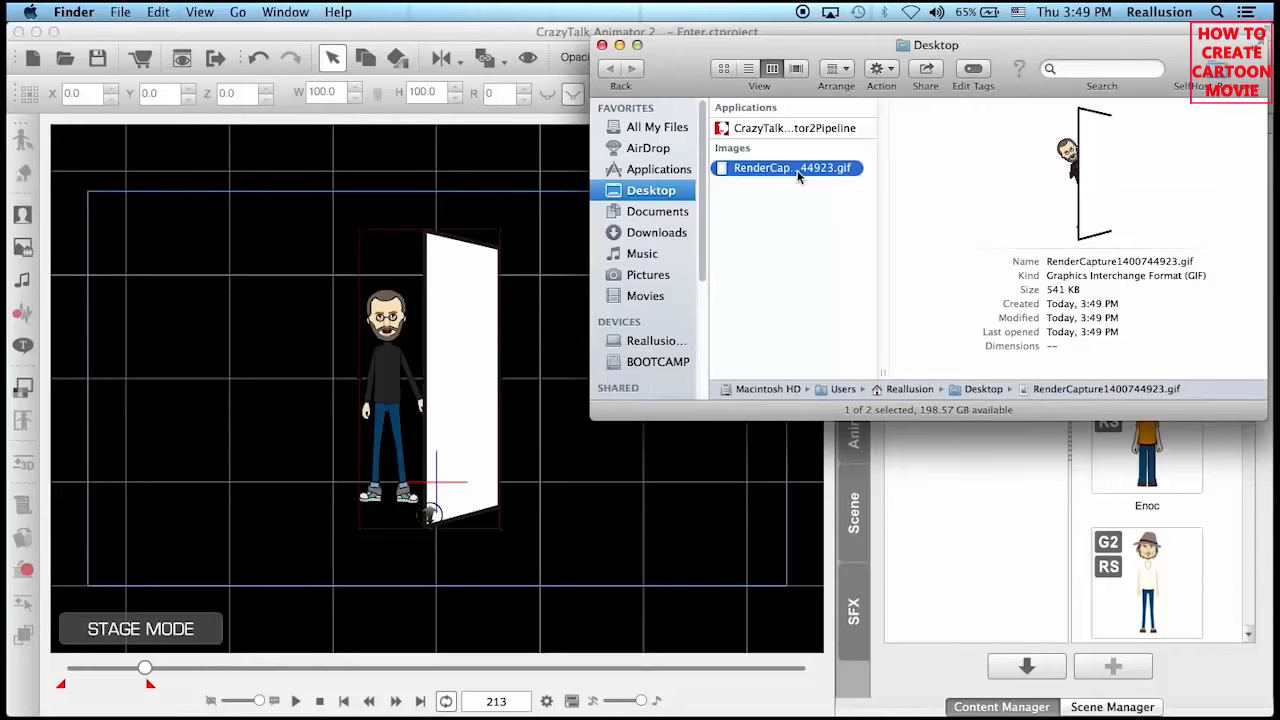
# Switch to the Customize Templates presentation in Keynote, select slide 2, and bring up the Finder window holding the captured GIF.
pyautogui.click(36, 32)
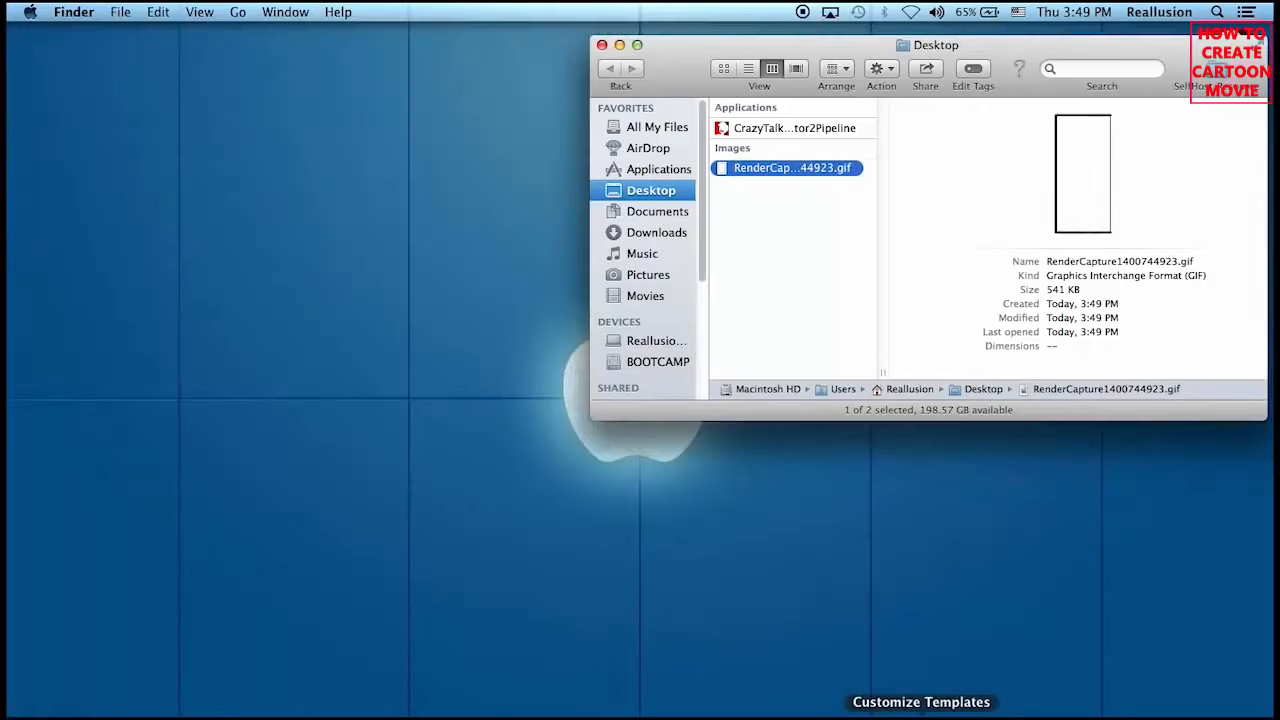
pyautogui.click(915, 703)
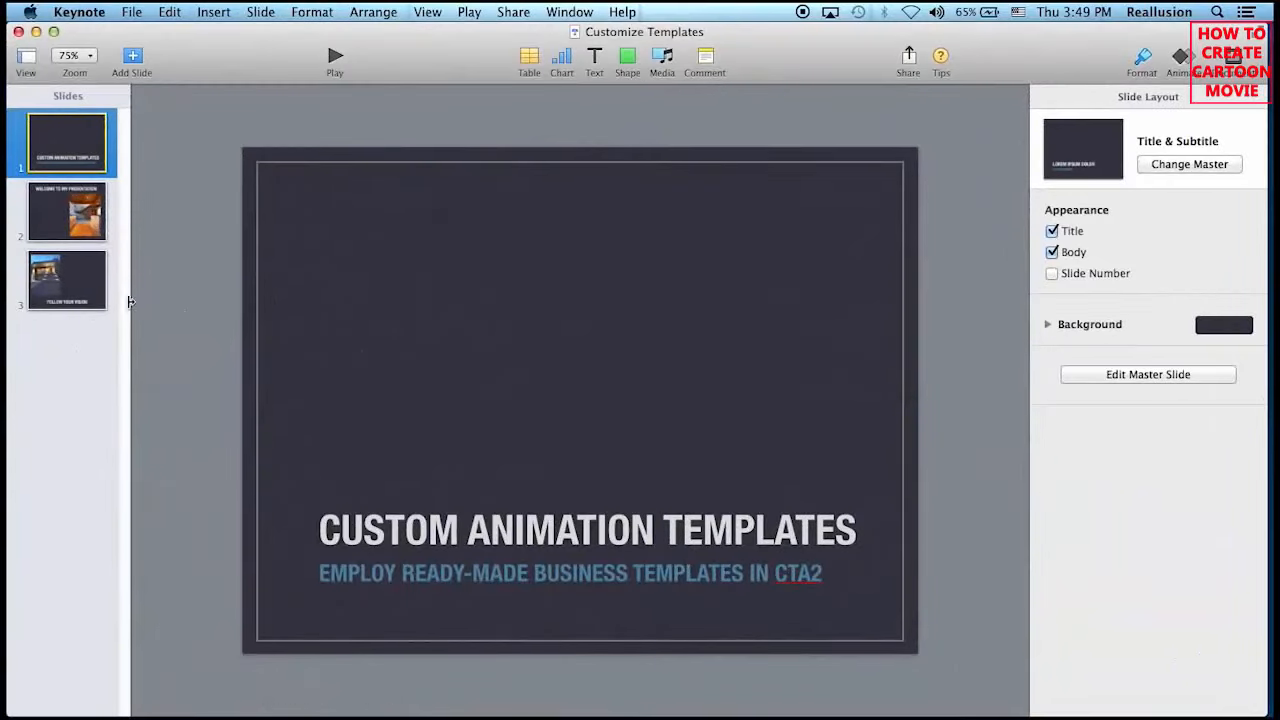
pyautogui.click(84, 218)
pyautogui.click(214, 710)
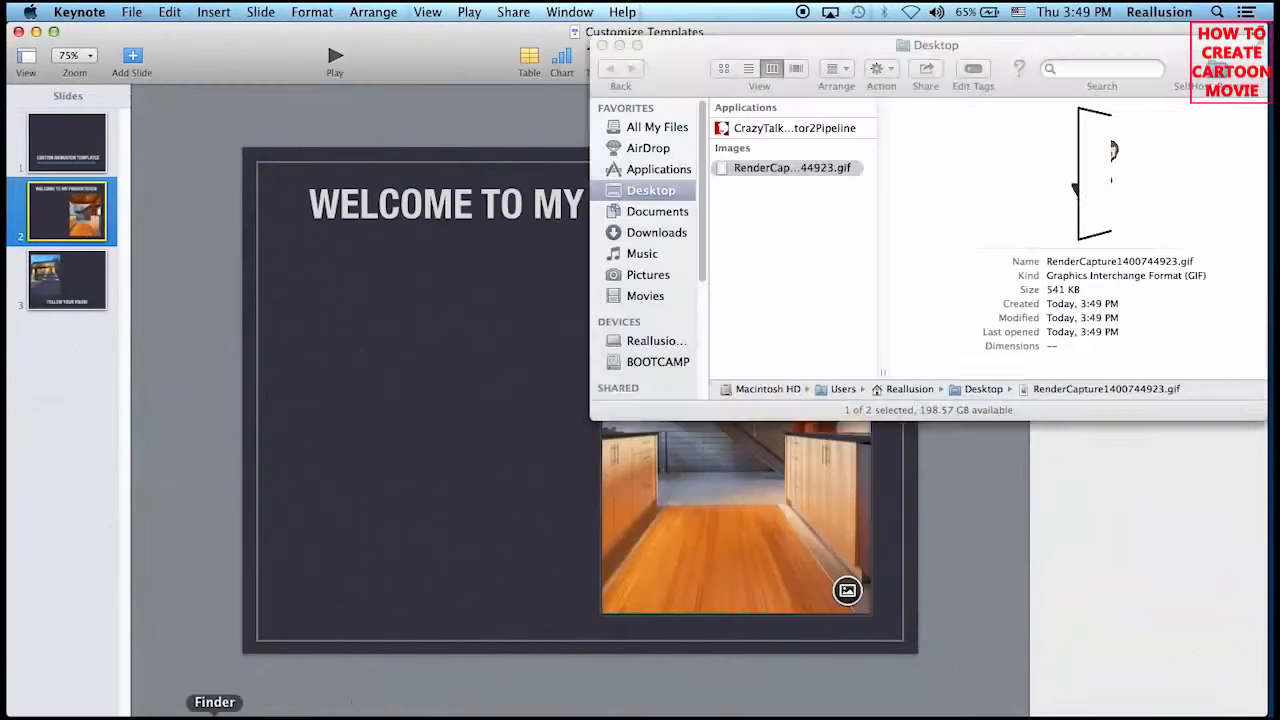
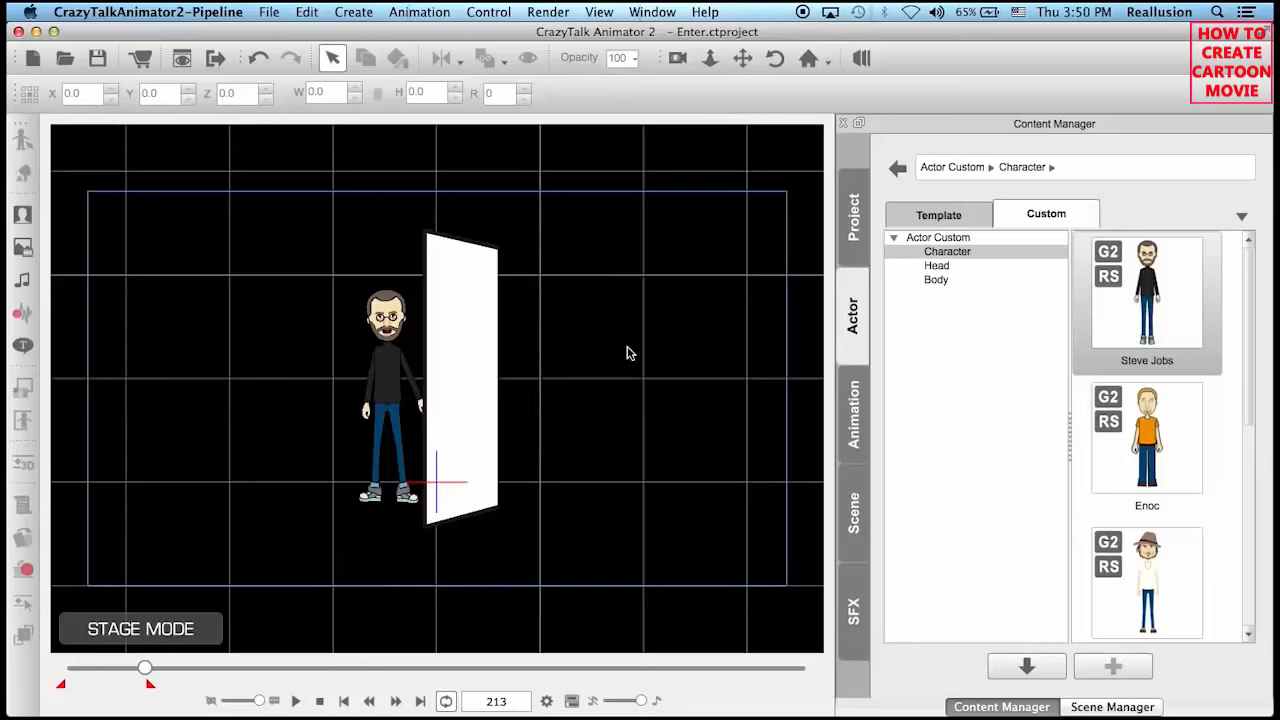
# Start a new project without saving the Enter project and show the project templates.
pyautogui.press('super+n')
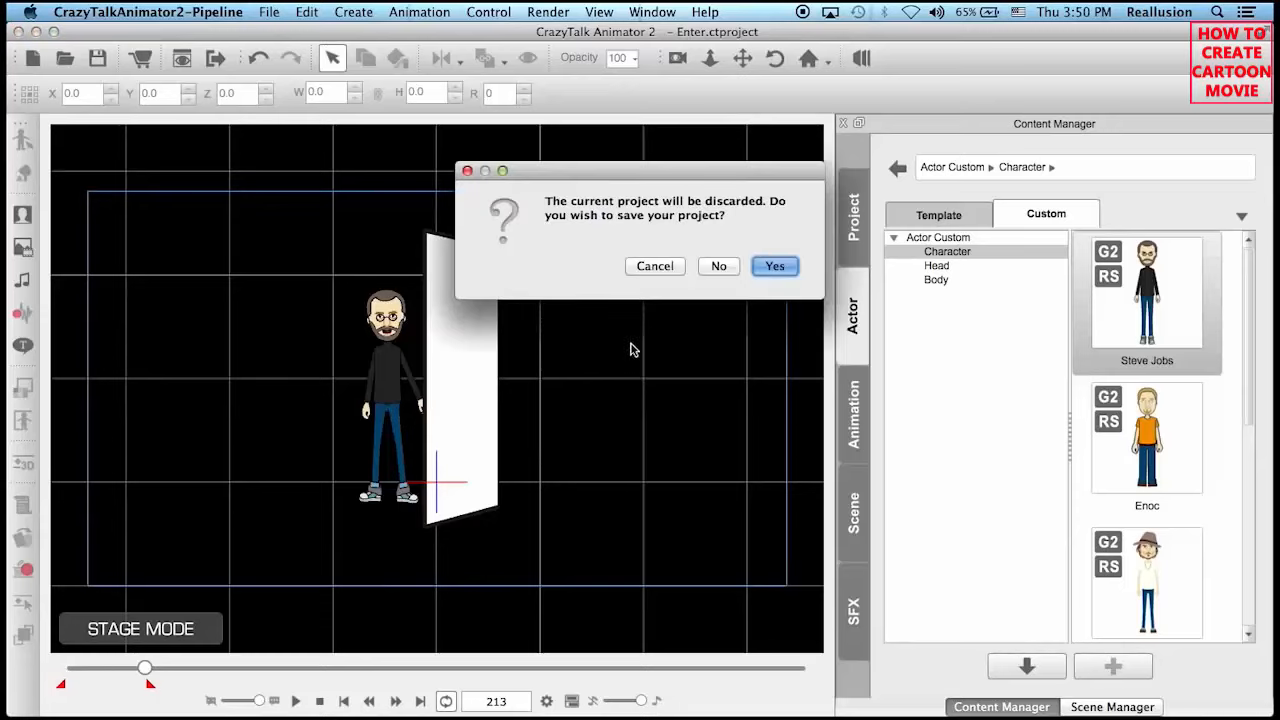
pyautogui.click(718, 266)
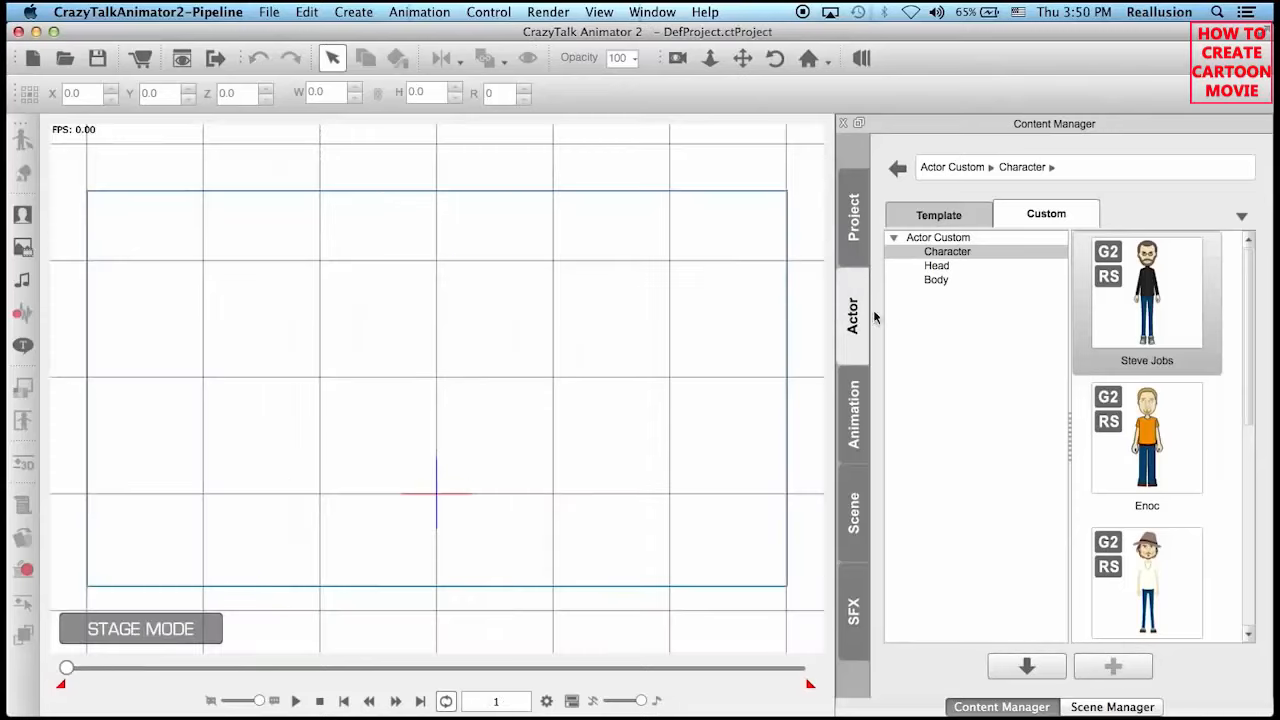
pyautogui.click(853, 218)
# Look through the Opening & Ending and Goal & Achievement templates and load Get_started from 01_Opening & Ending.
pyautogui.click(993, 287)
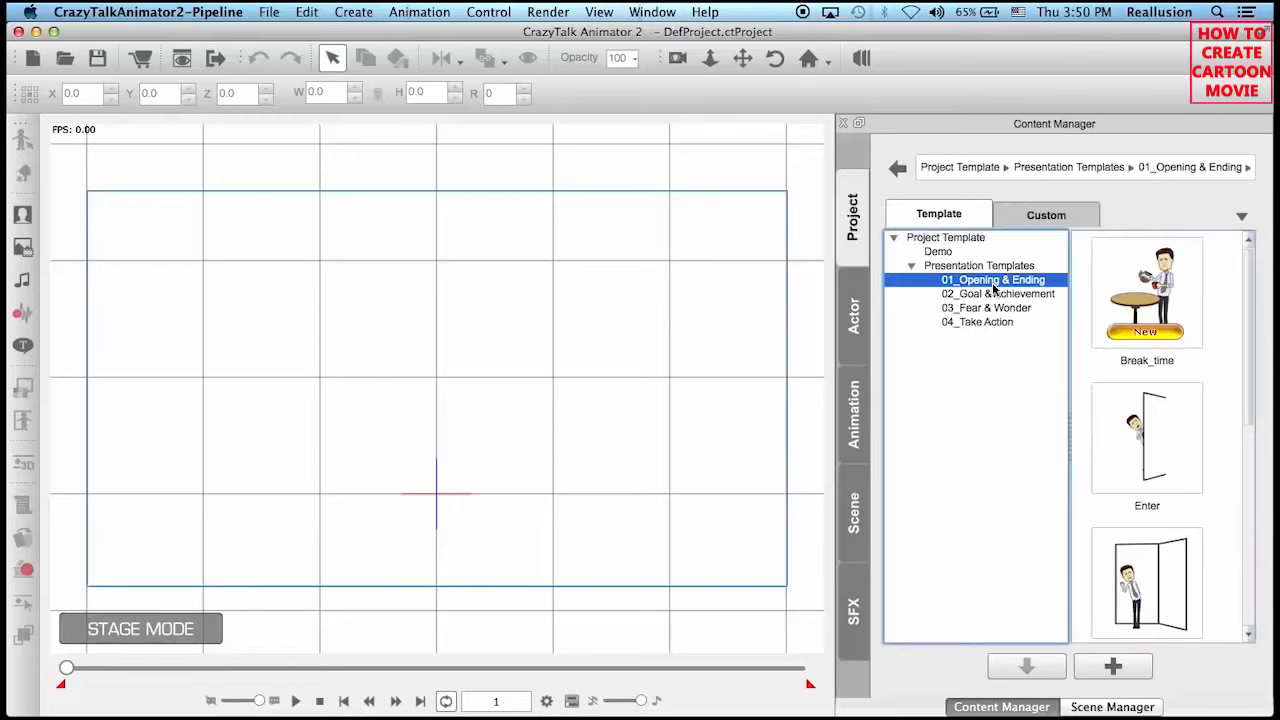
pyautogui.click(1000, 295)
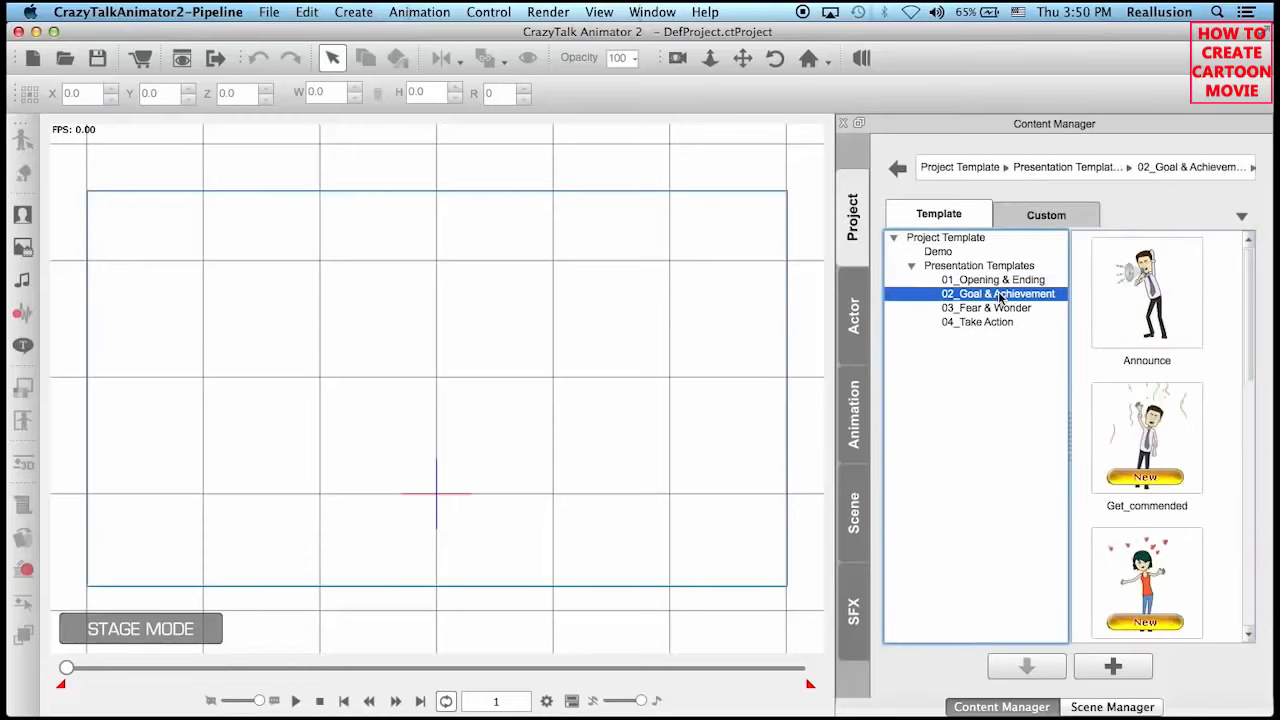
pyautogui.click(1012, 281)
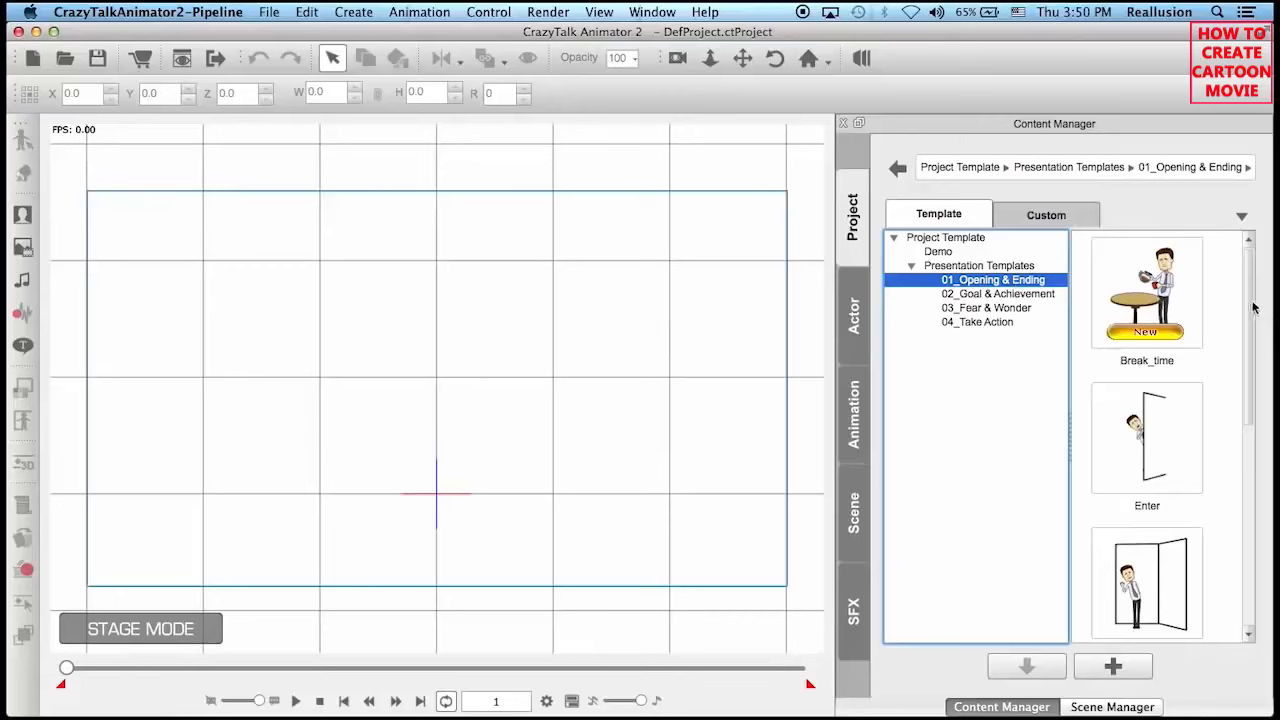
pyautogui.moveTo(1253, 307); pyautogui.dragTo(1248, 478)
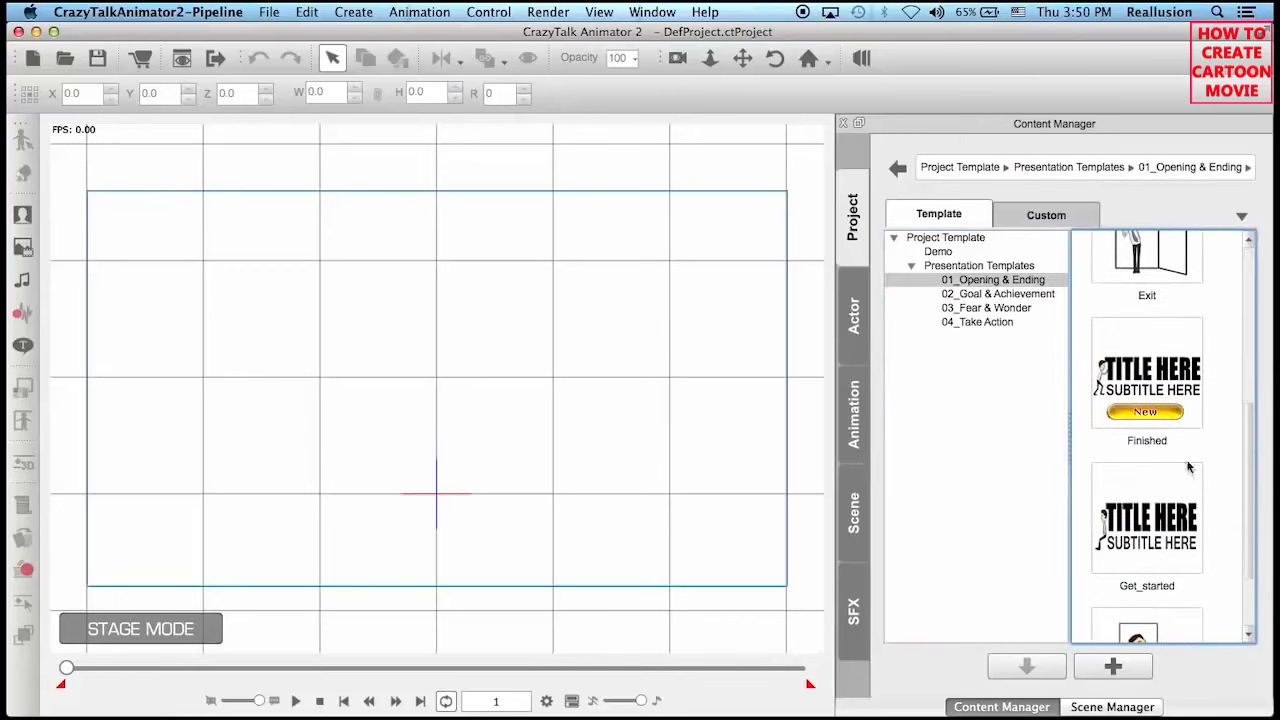
pyautogui.click(1146, 370)
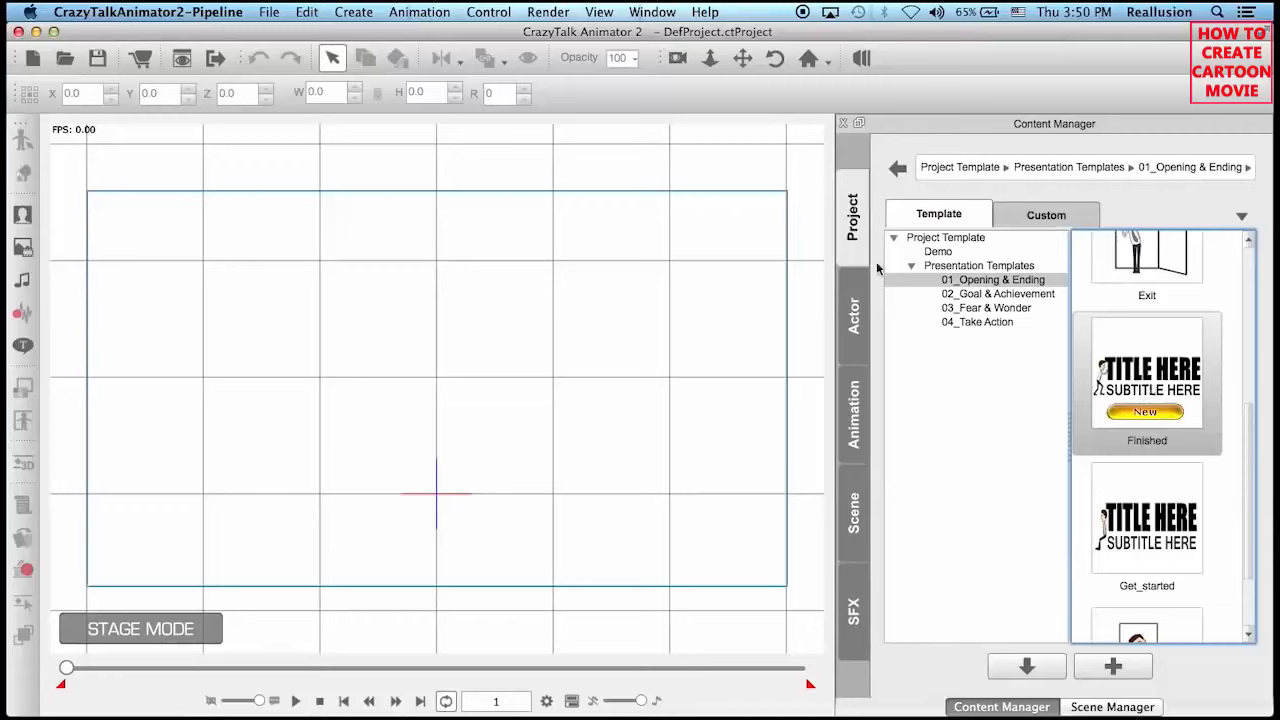
pyautogui.doubleClick(1168, 524)
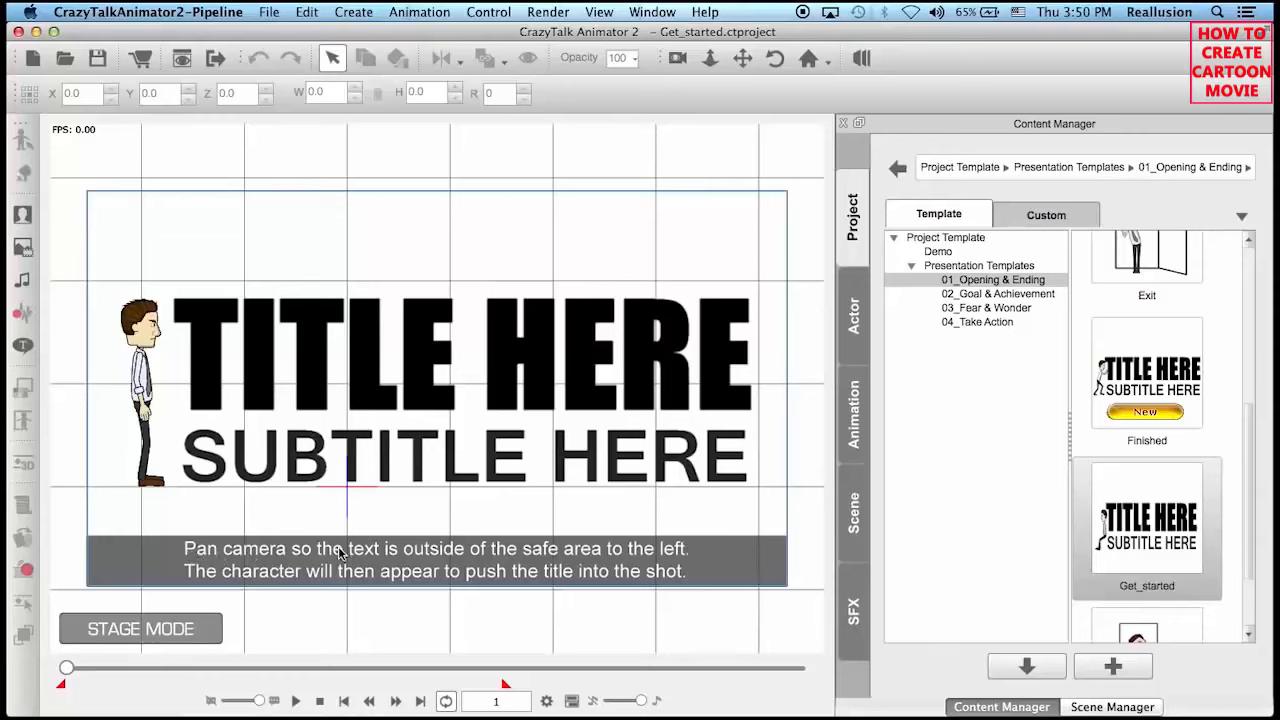
# Play the Get_started project, pause it at frame 264, and scrub the timeline to frame 1161.
pyautogui.click(296, 701)
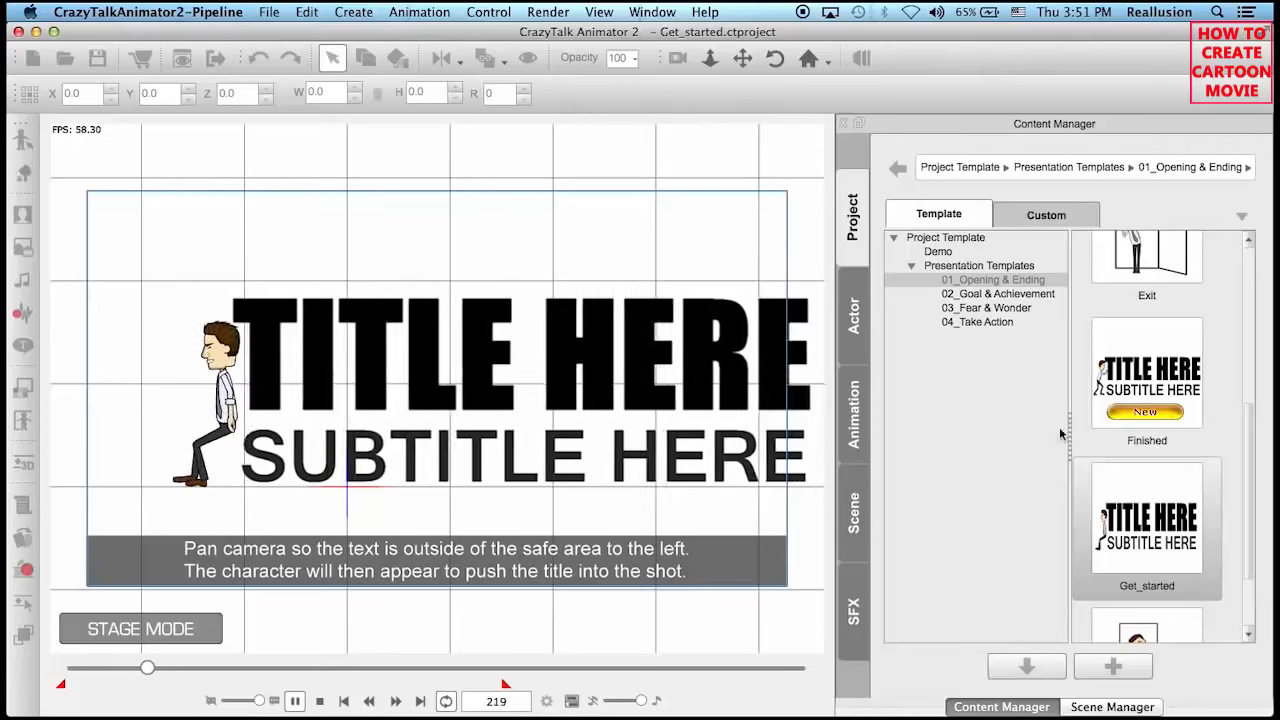
pyautogui.click(198, 684)
pyautogui.press('space')
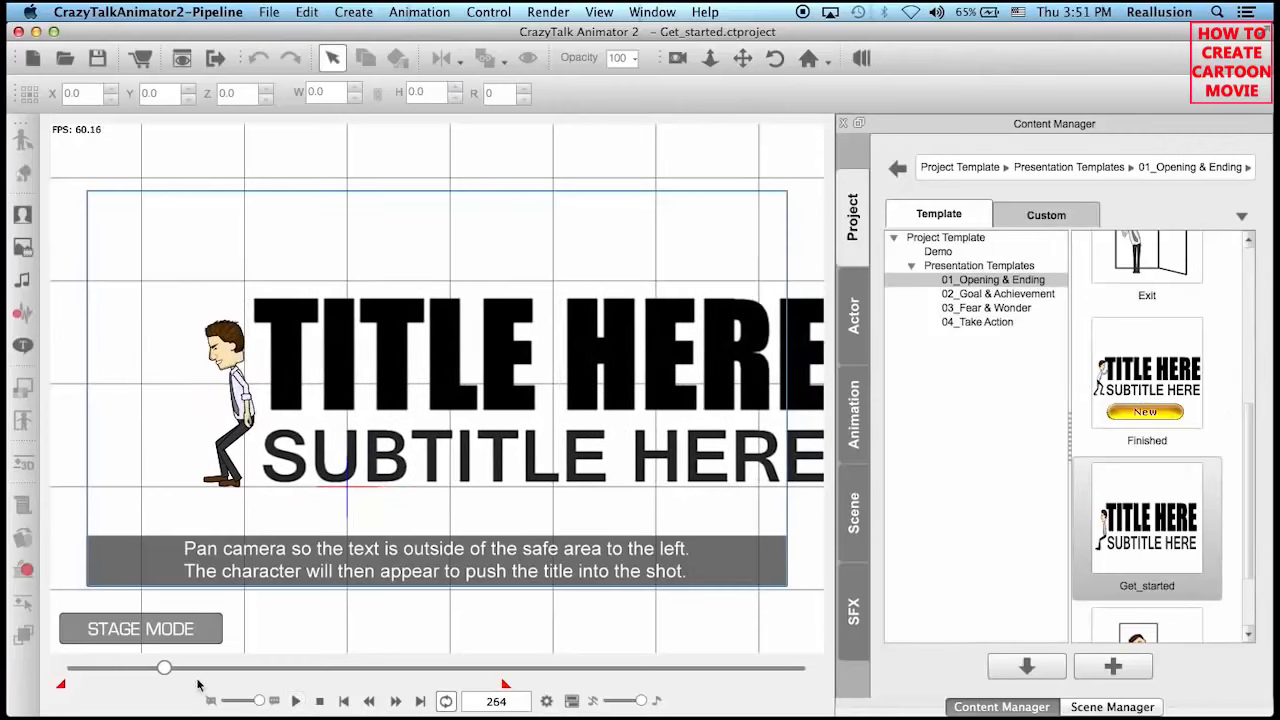
pyautogui.moveTo(165, 670); pyautogui.dragTo(494, 662)
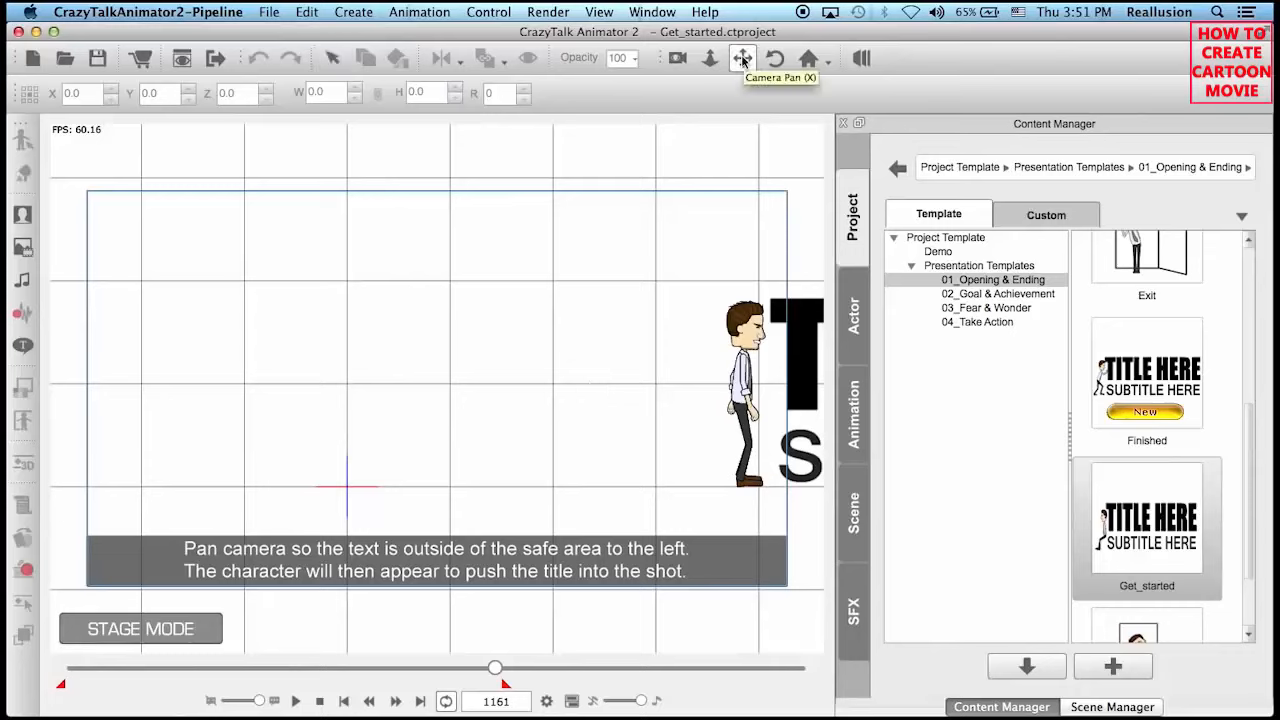
# Pan the camera at frame 1161 until the actor and the whole title and subtitle fit inside the frame.
pyautogui.click(742, 58)
pyautogui.moveTo(732, 266); pyautogui.dragTo(127, 279)
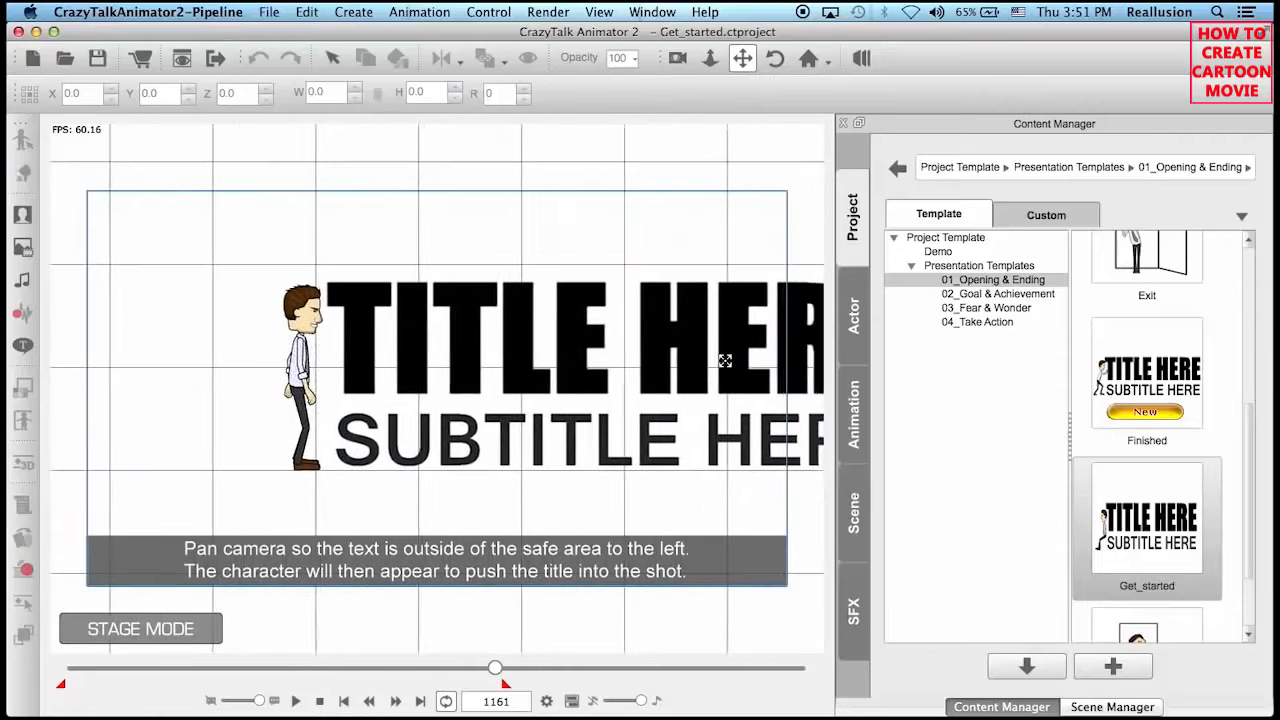
pyautogui.moveTo(729, 357); pyautogui.dragTo(523, 357)
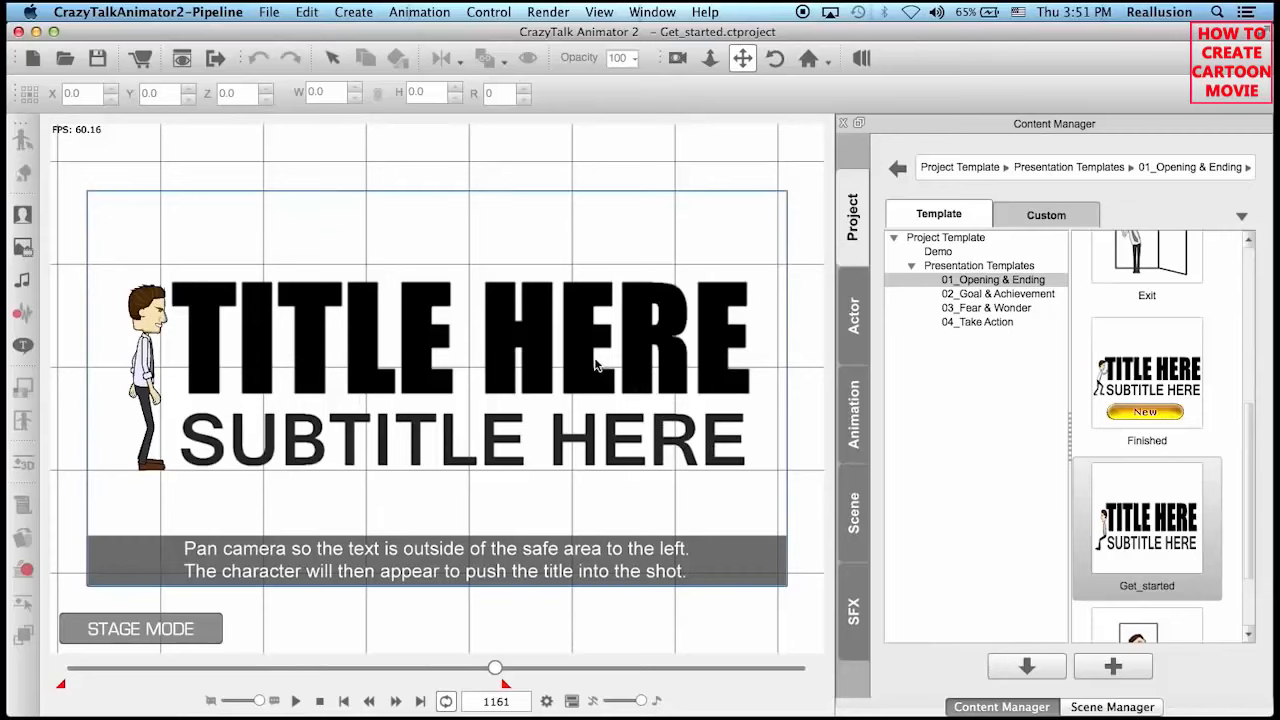
# Pan the camera slightly to refine the title framing, return to the first frame, and scrub the project to frame 1128.
pyautogui.moveTo(595, 365); pyautogui.dragTo(576, 358)
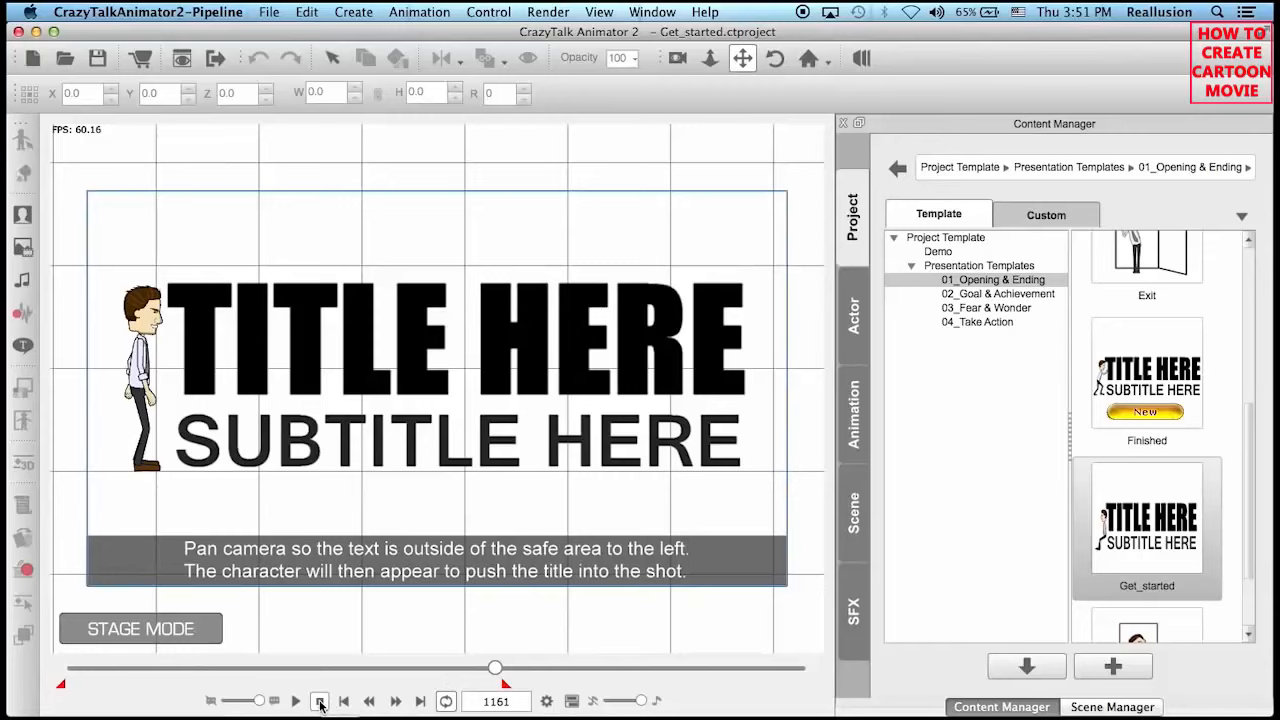
pyautogui.click(320, 703)
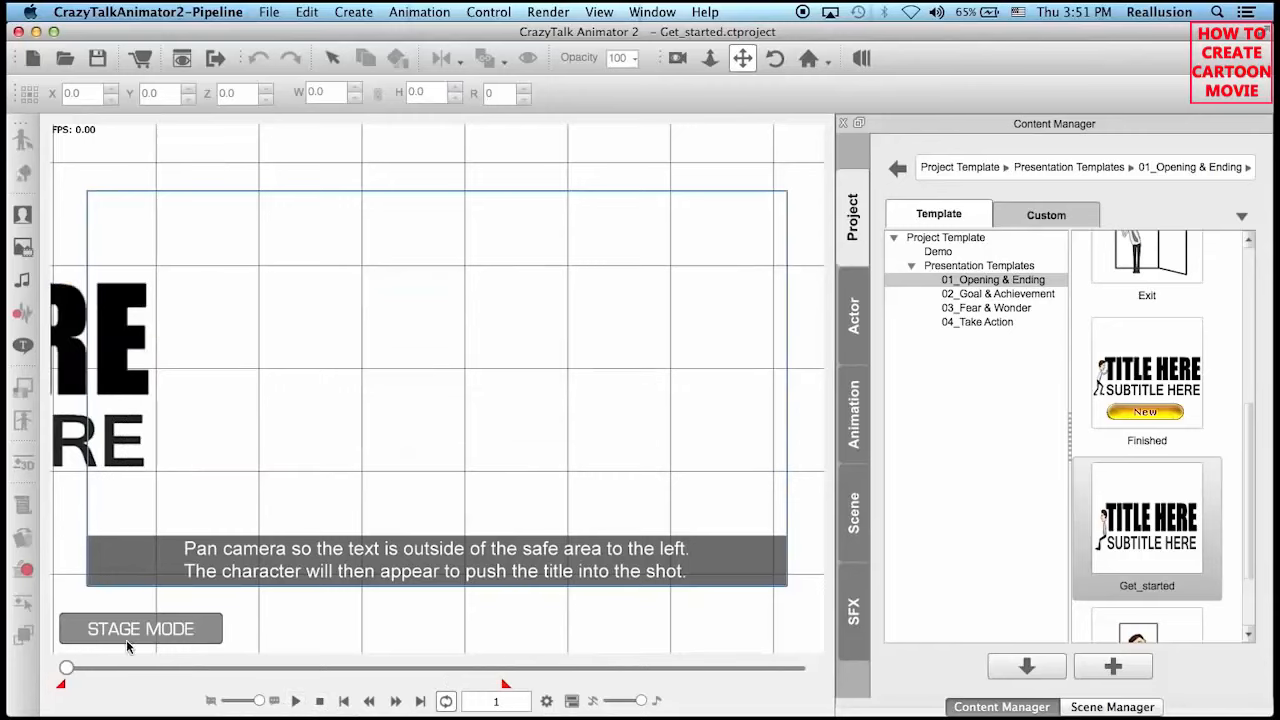
pyautogui.moveTo(66, 667); pyautogui.dragTo(480, 684)
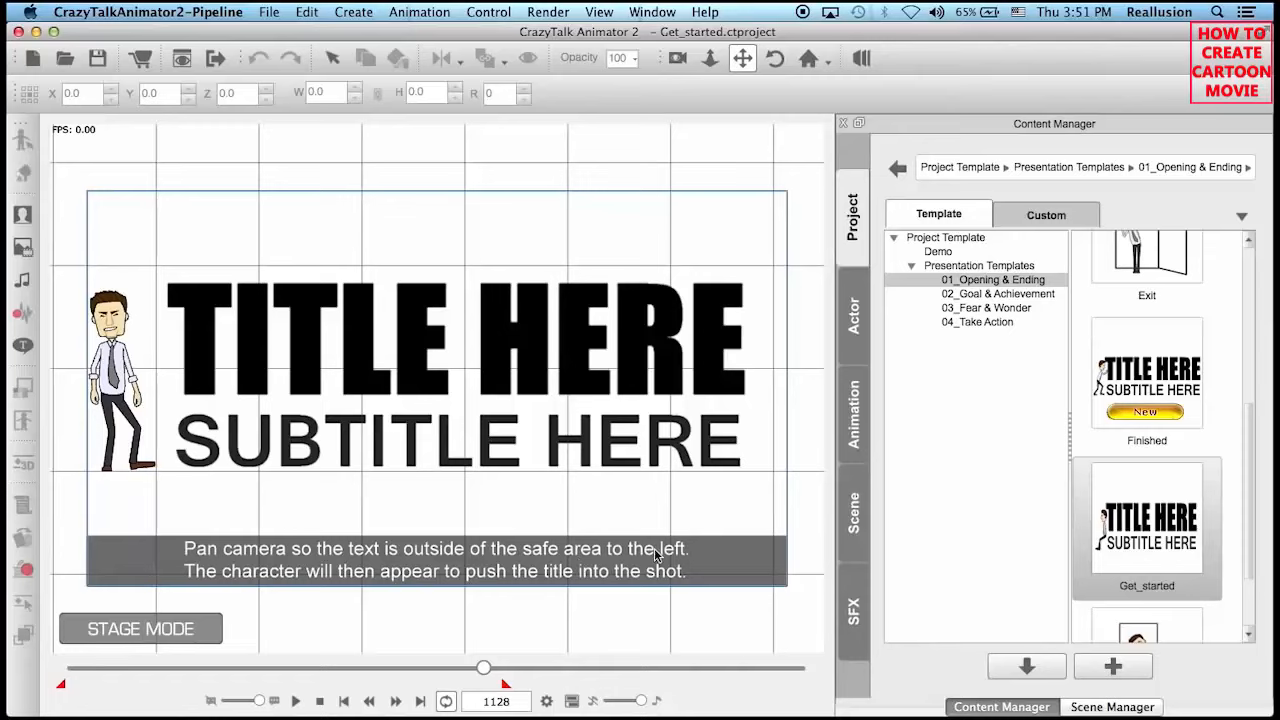
# Hide the Image Layer holding the instruction caption and move the playhead to frame 1133.
pyautogui.click(1113, 707)
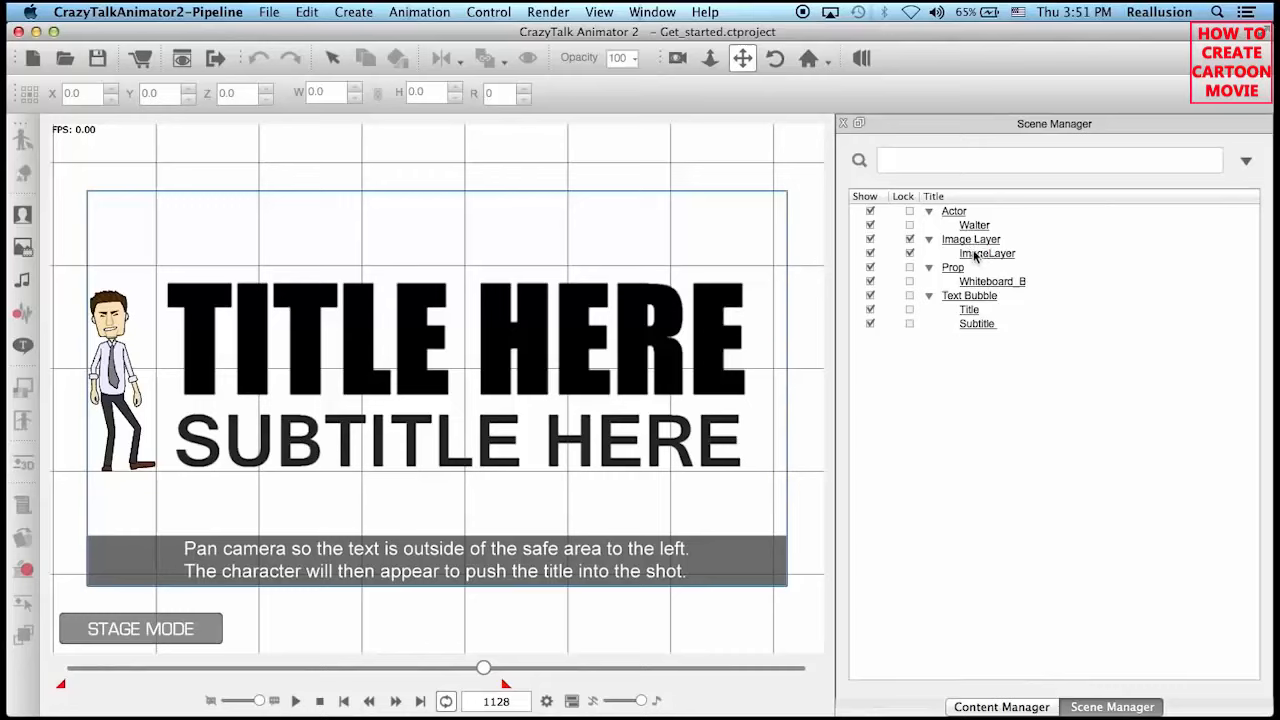
pyautogui.click(871, 241)
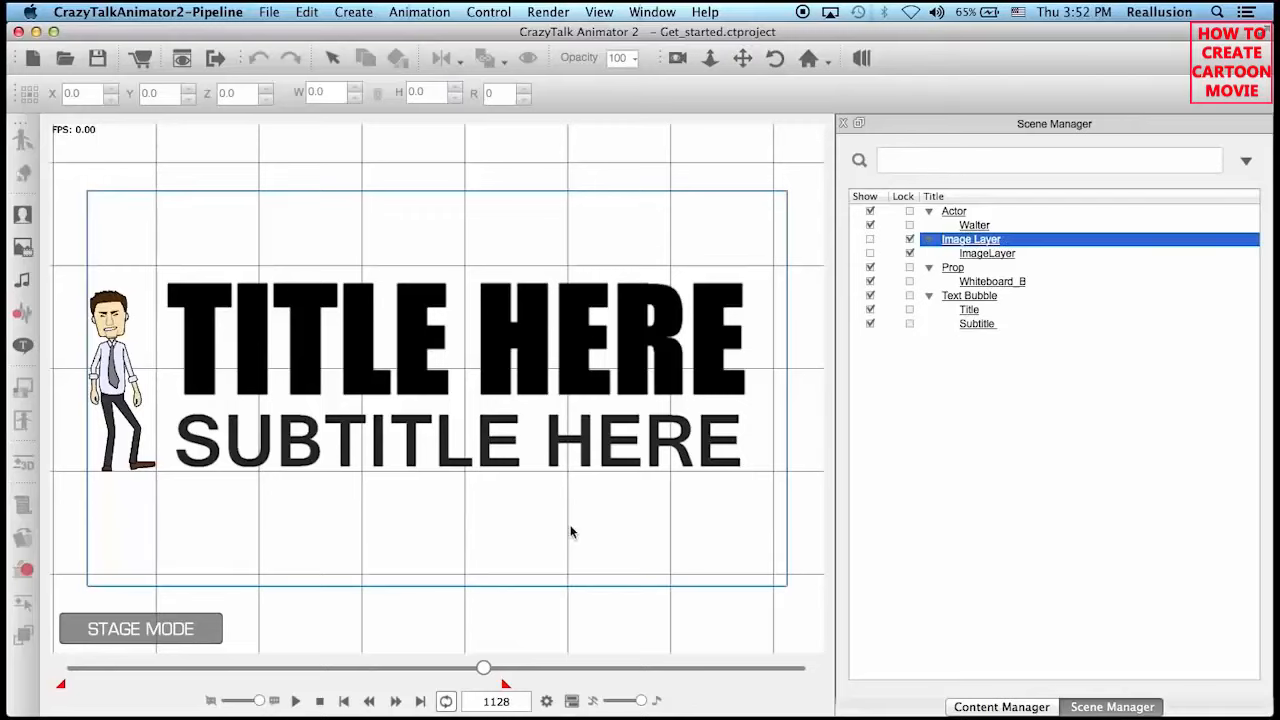
pyautogui.moveTo(481, 667)
pyautogui.mouseDown()
pyautogui.moveTo(498, 668)
pyautogui.moveTo(486, 670)
pyautogui.mouseUp()
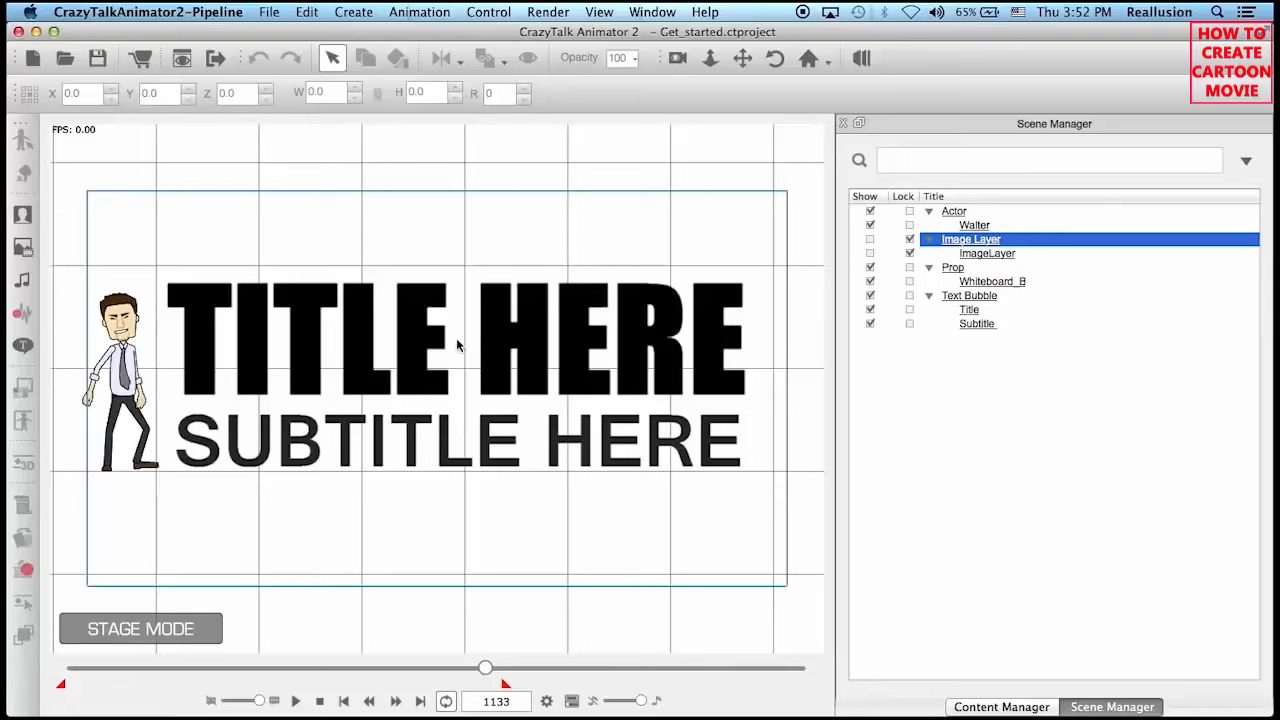
# Replace the text of the Title bubble with "WELCOME!" and apply it.
pyautogui.click(420, 332)
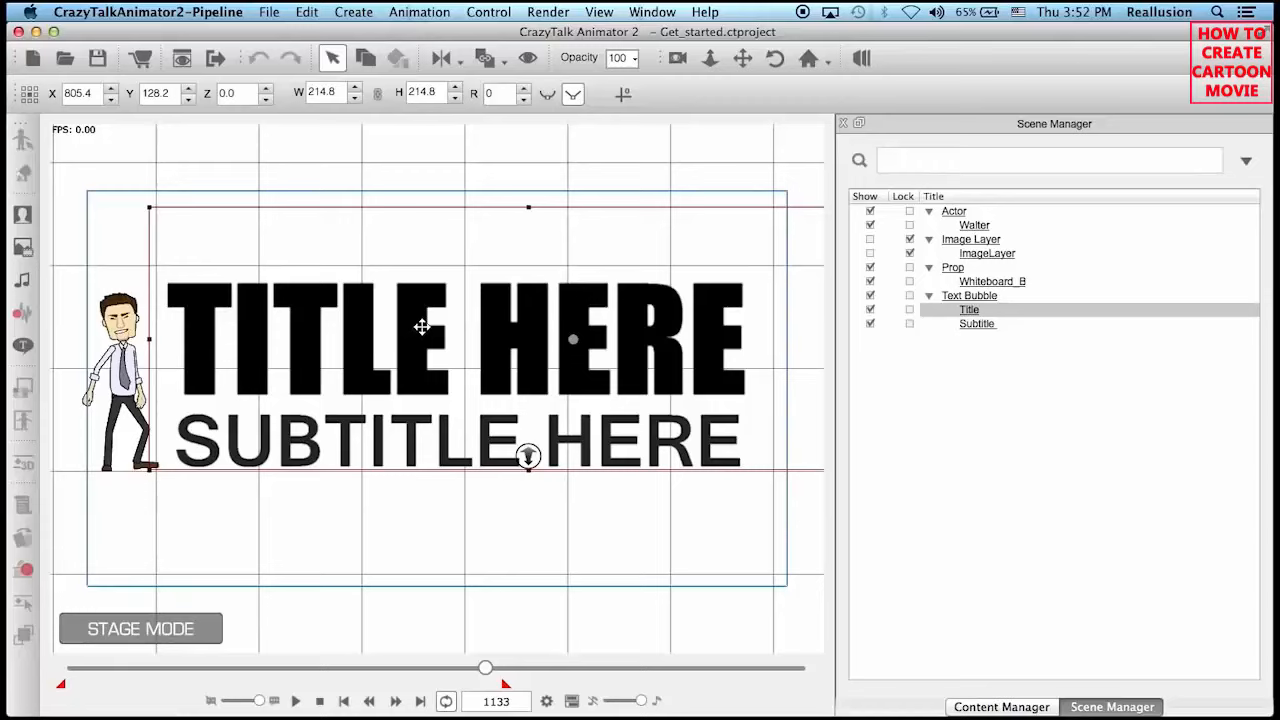
pyautogui.doubleClick(360, 327)
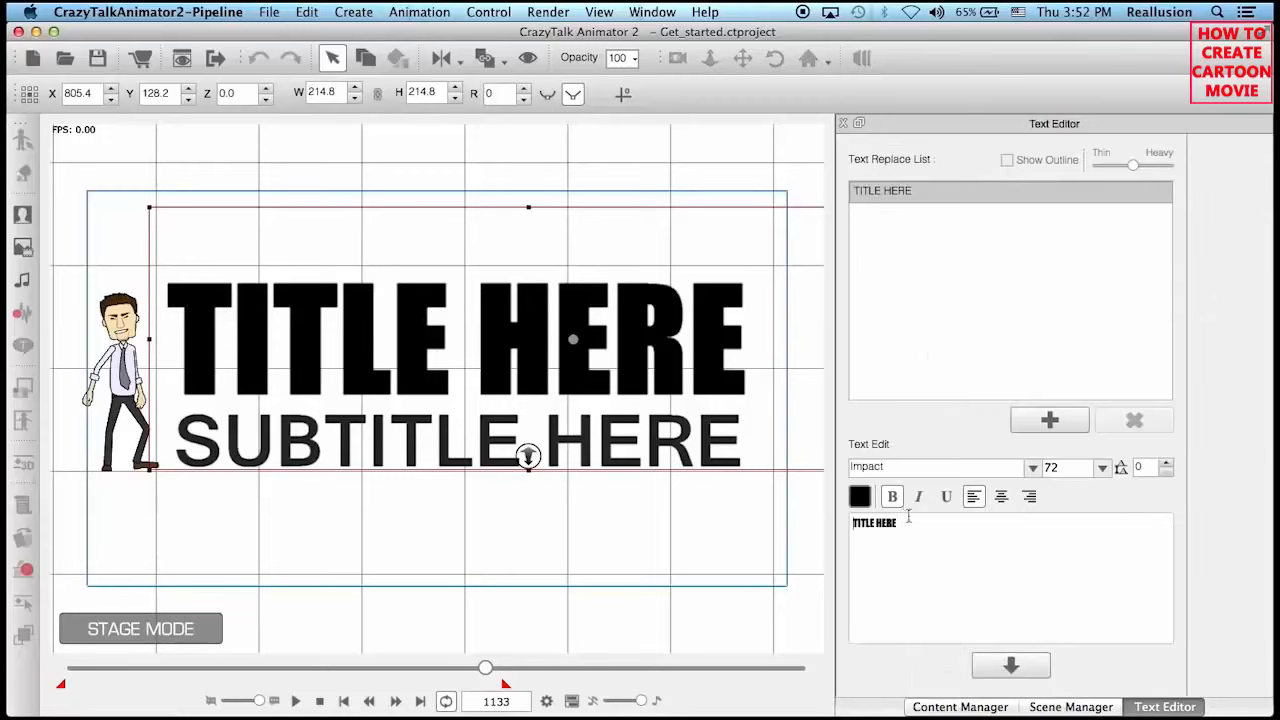
pyautogui.moveTo(910, 531); pyautogui.dragTo(835, 527)
pyautogui.press('BackSpace')
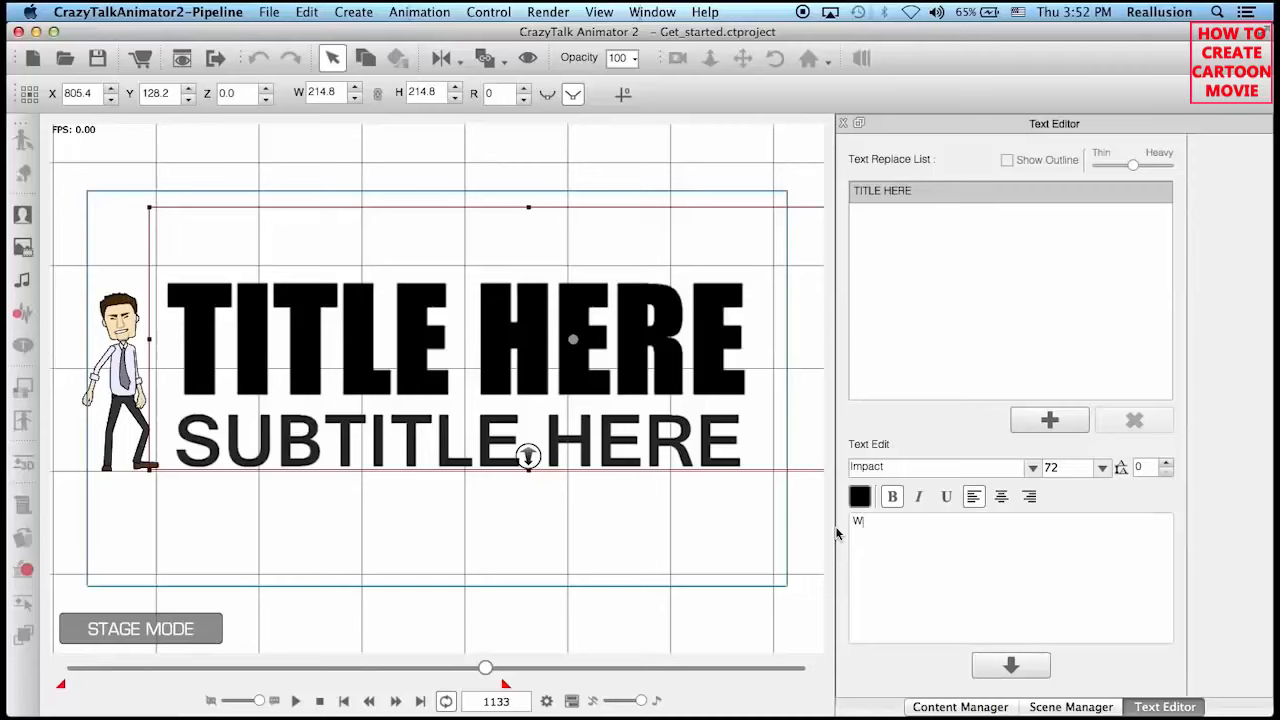
pyautogui.click(884, 552)
pyautogui.write('WELCOME!')
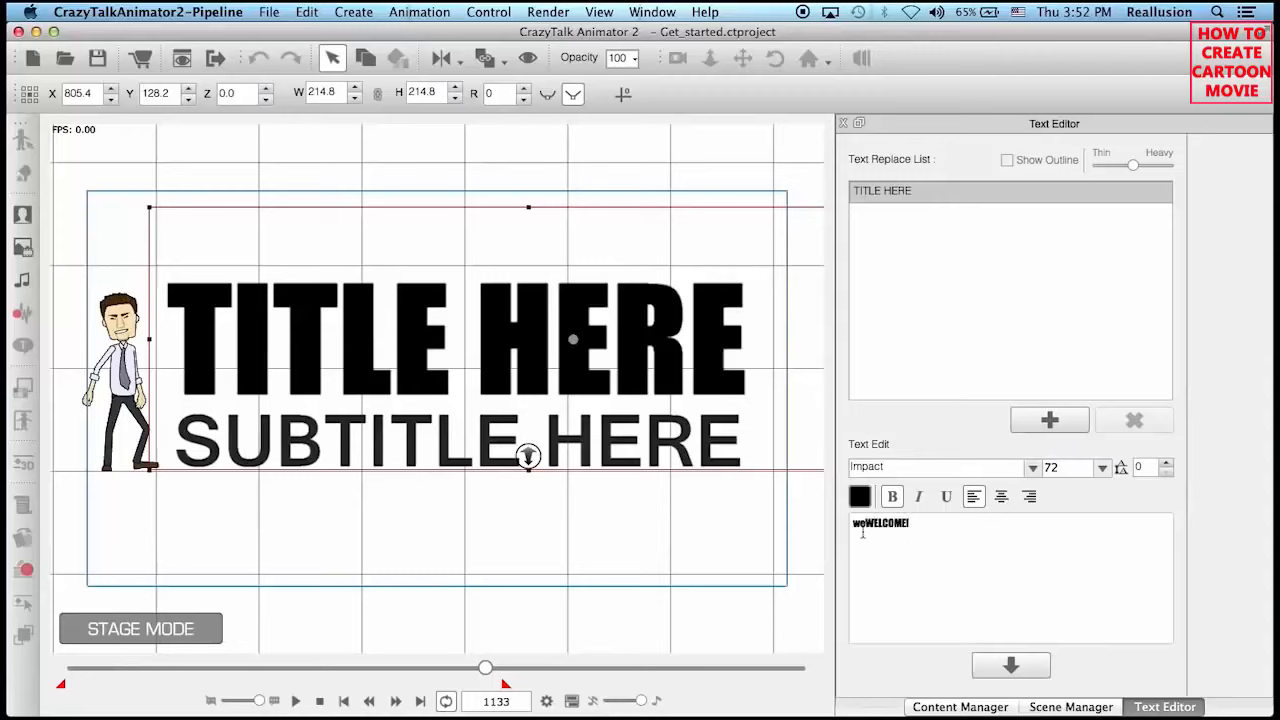
pyautogui.press('BackSpace')
pyautogui.press('BackSpace')
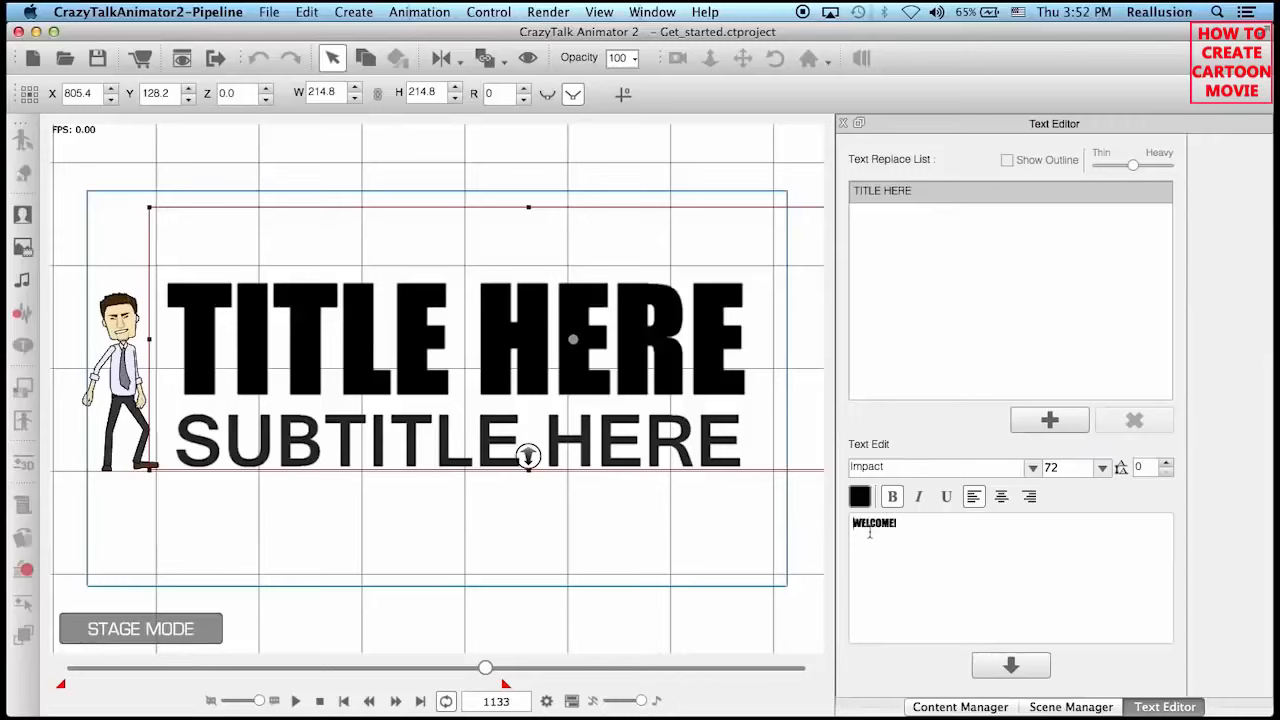
pyautogui.click(1033, 666)
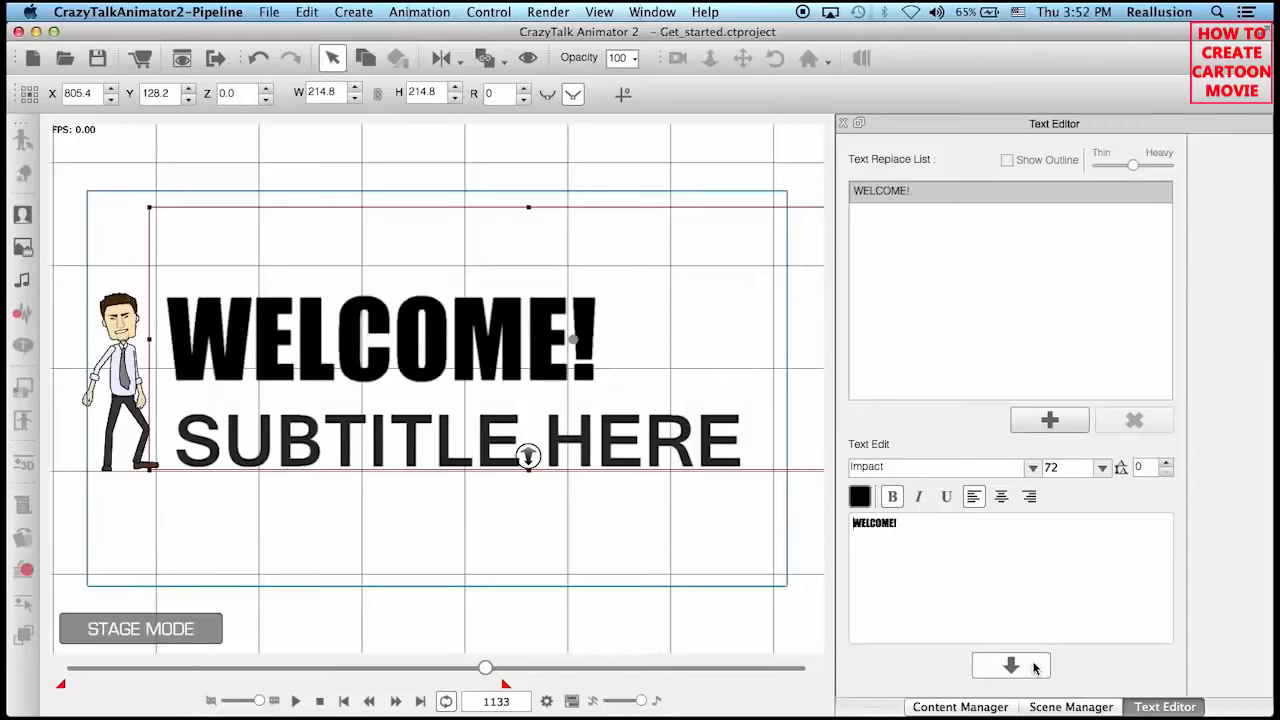
# Try font size 128 on the WELCOME! title, and set it back to 72.
pyautogui.click(1103, 468)
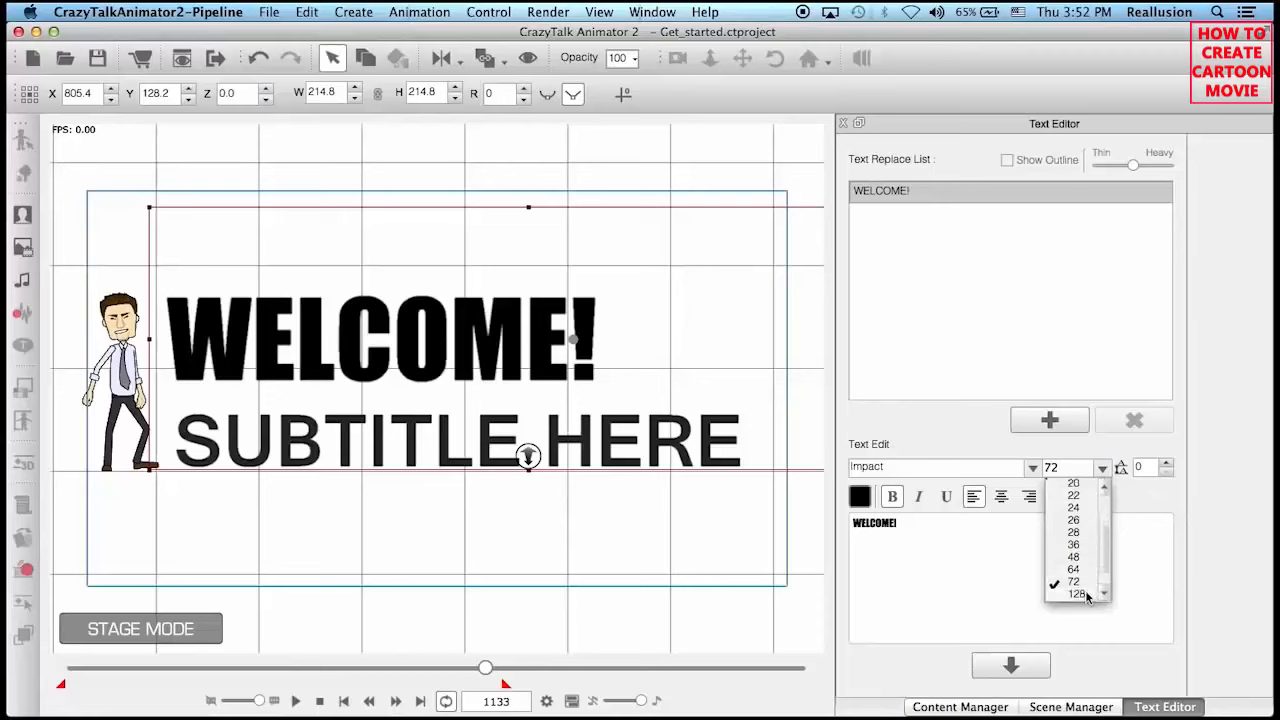
pyautogui.click(1076, 594)
pyautogui.click(1027, 662)
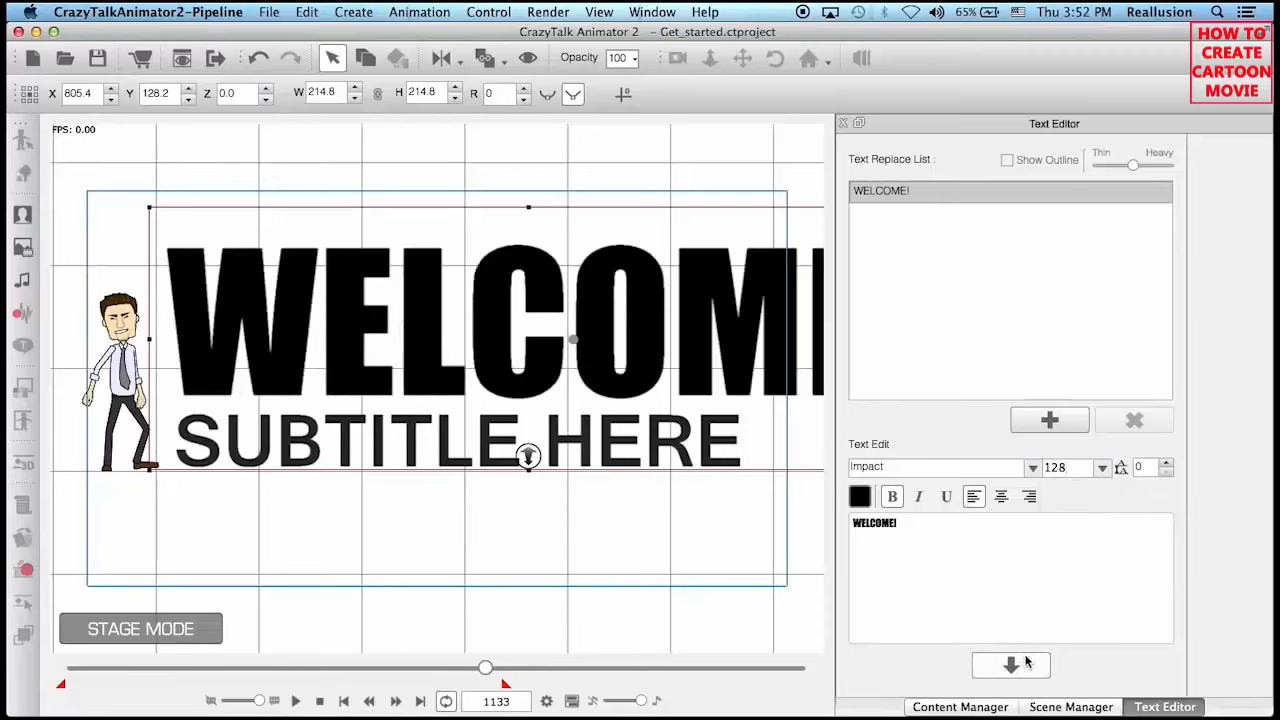
pyautogui.click(1102, 467)
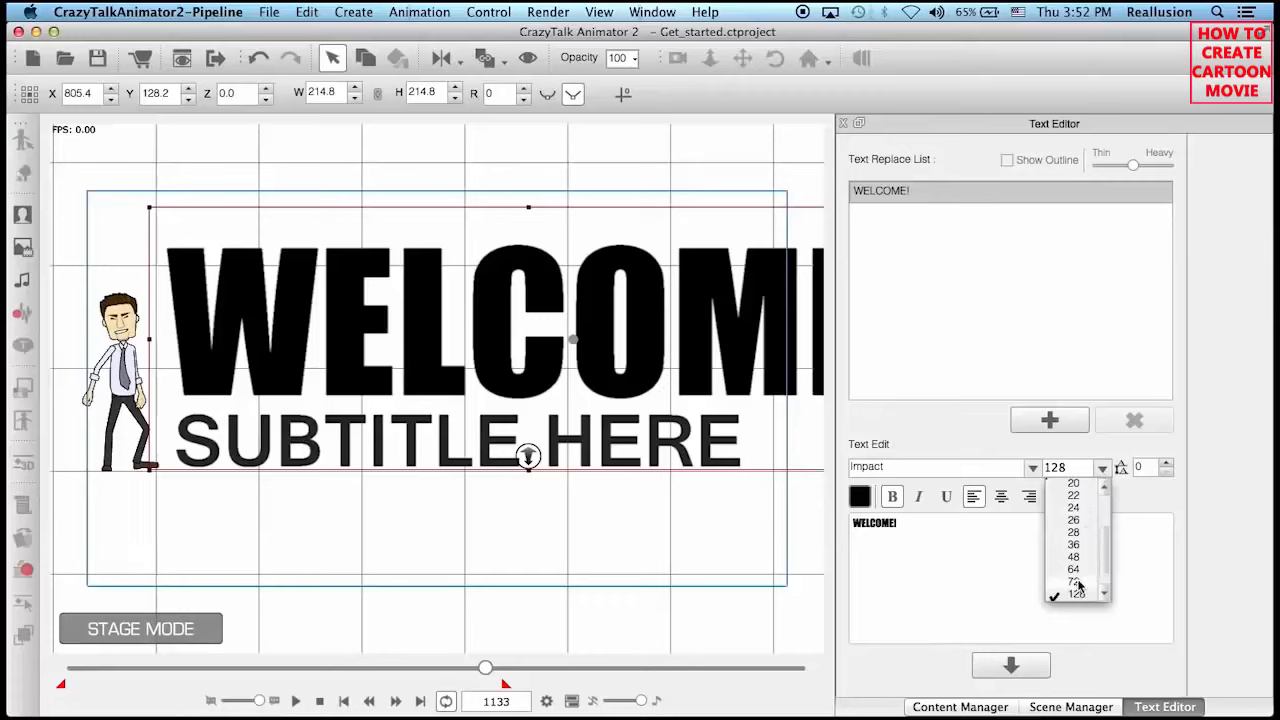
pyautogui.click(1075, 582)
pyautogui.click(1011, 664)
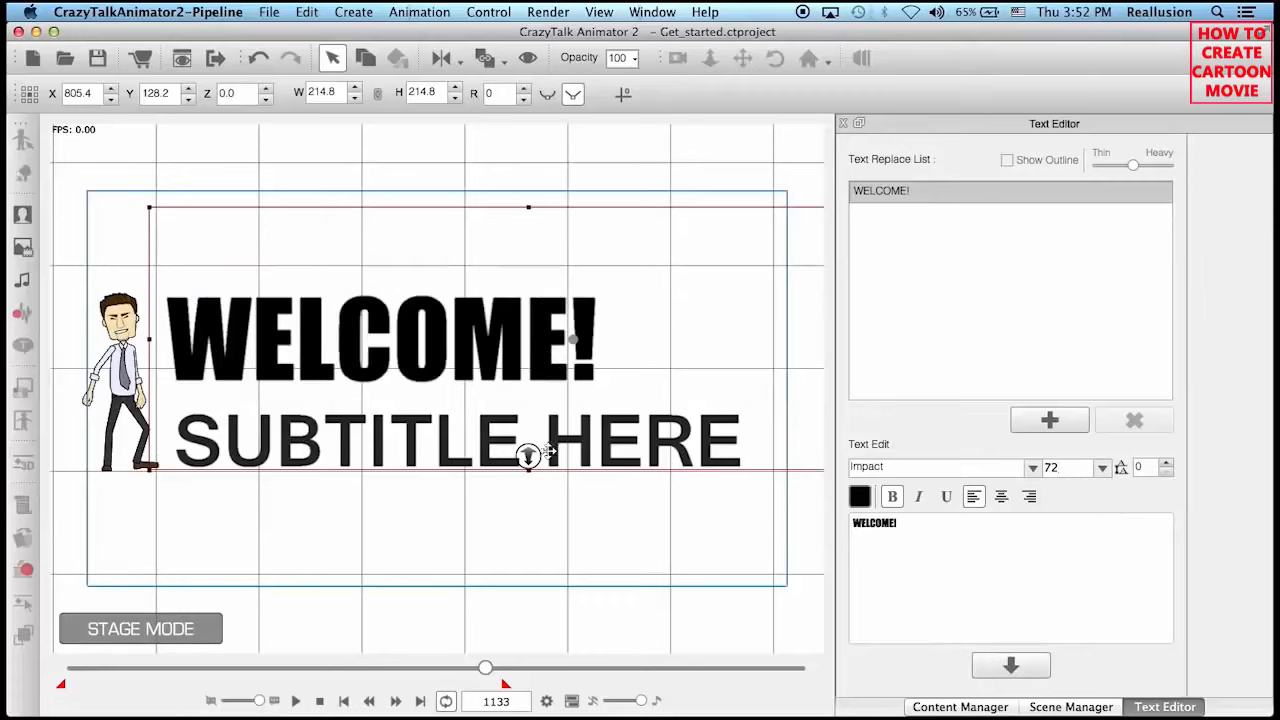
# Replace the text of the Subtitle bubble with "5th Annual Awards", apply it, and close the text editor.
pyautogui.click(487, 435)
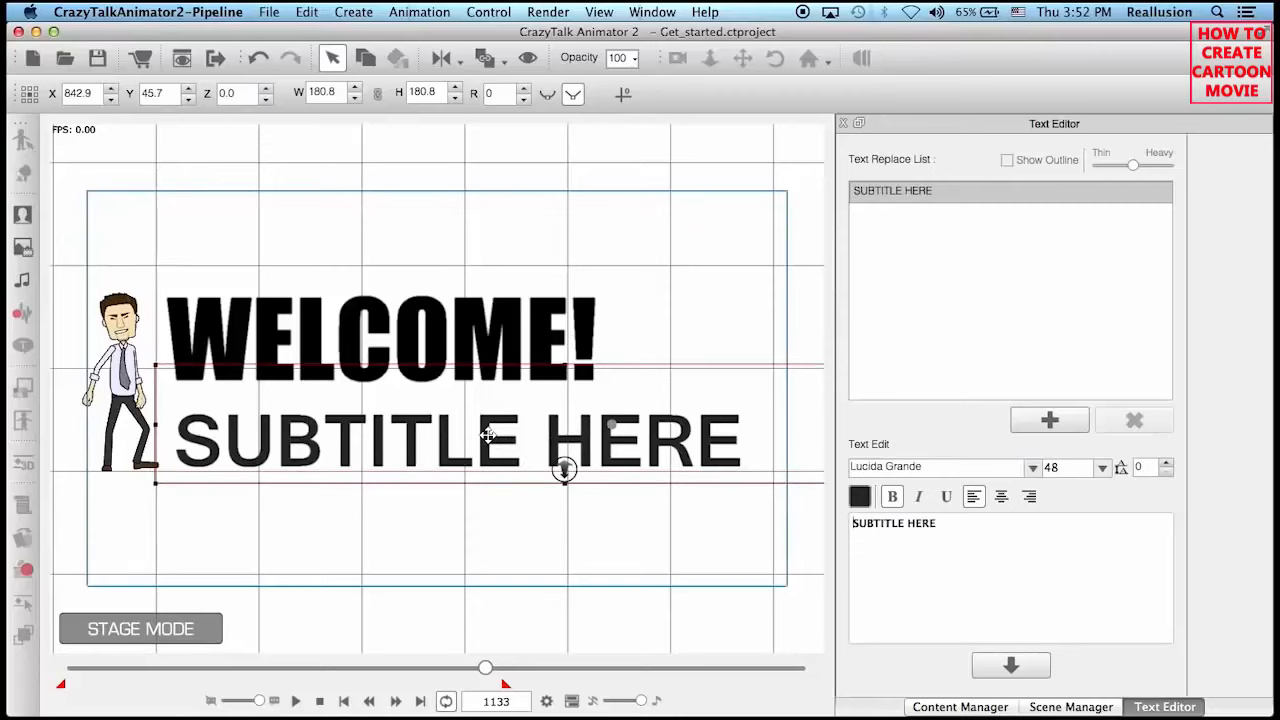
pyautogui.moveTo(941, 524); pyautogui.dragTo(774, 526)
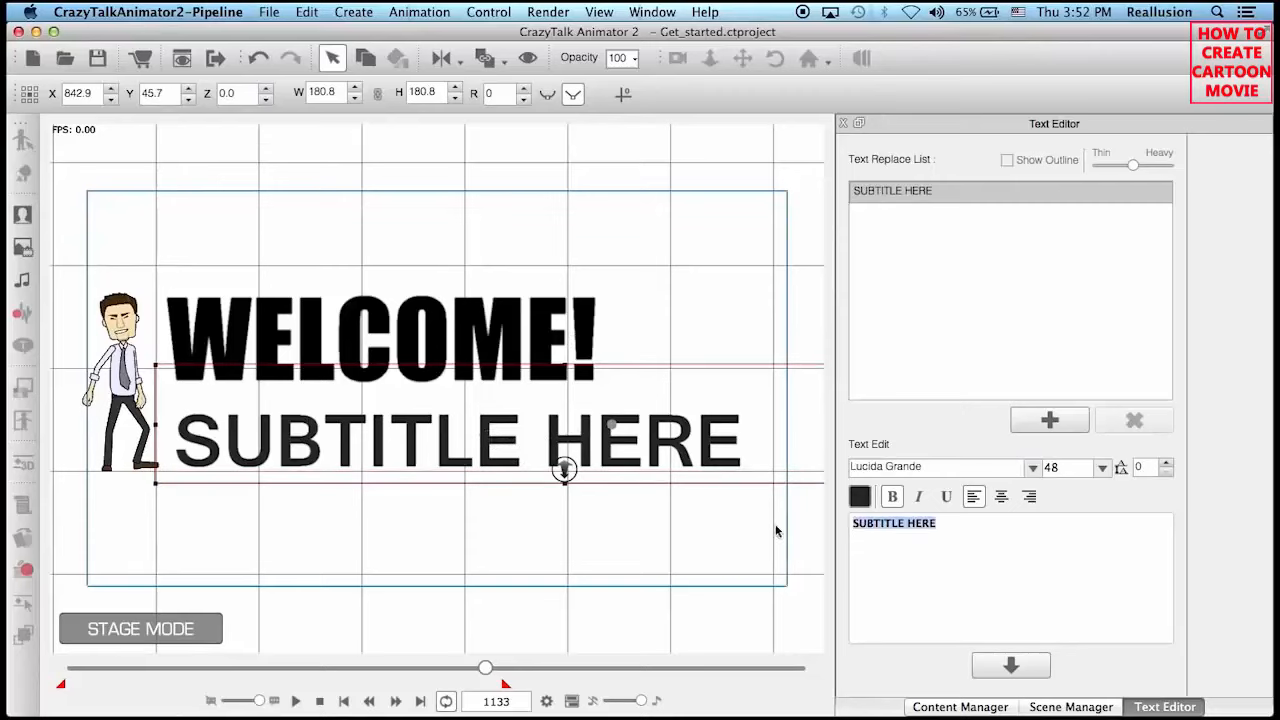
pyautogui.write('STH')
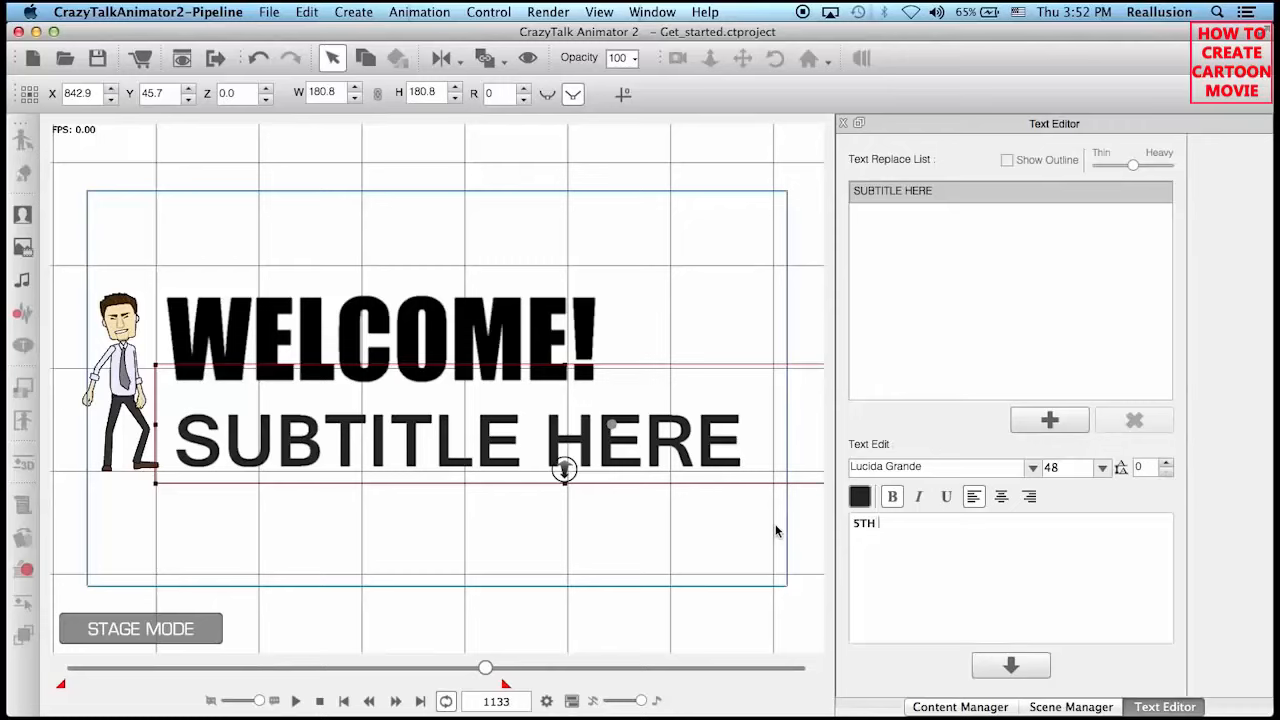
pyautogui.press('BackSpace')
pyautogui.press('BackSpace')
pyautogui.write('th Annual Awards')
pyautogui.click(1010, 666)
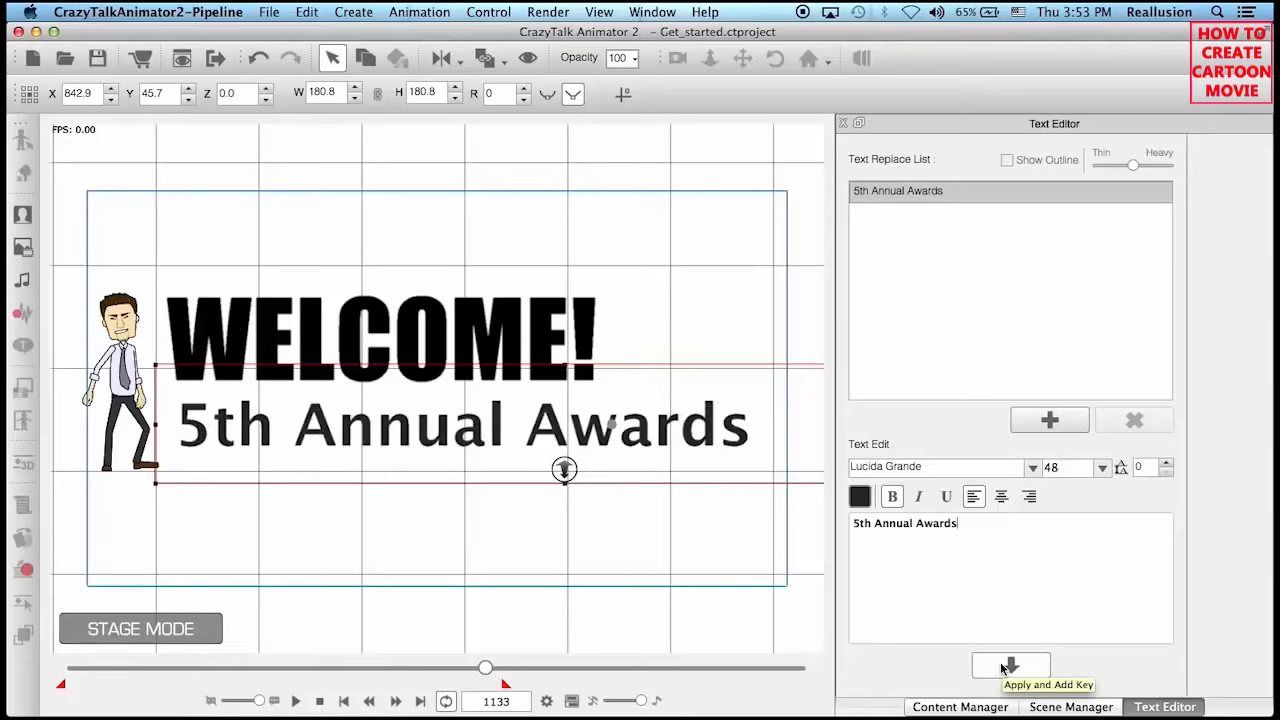
pyautogui.click(843, 122)
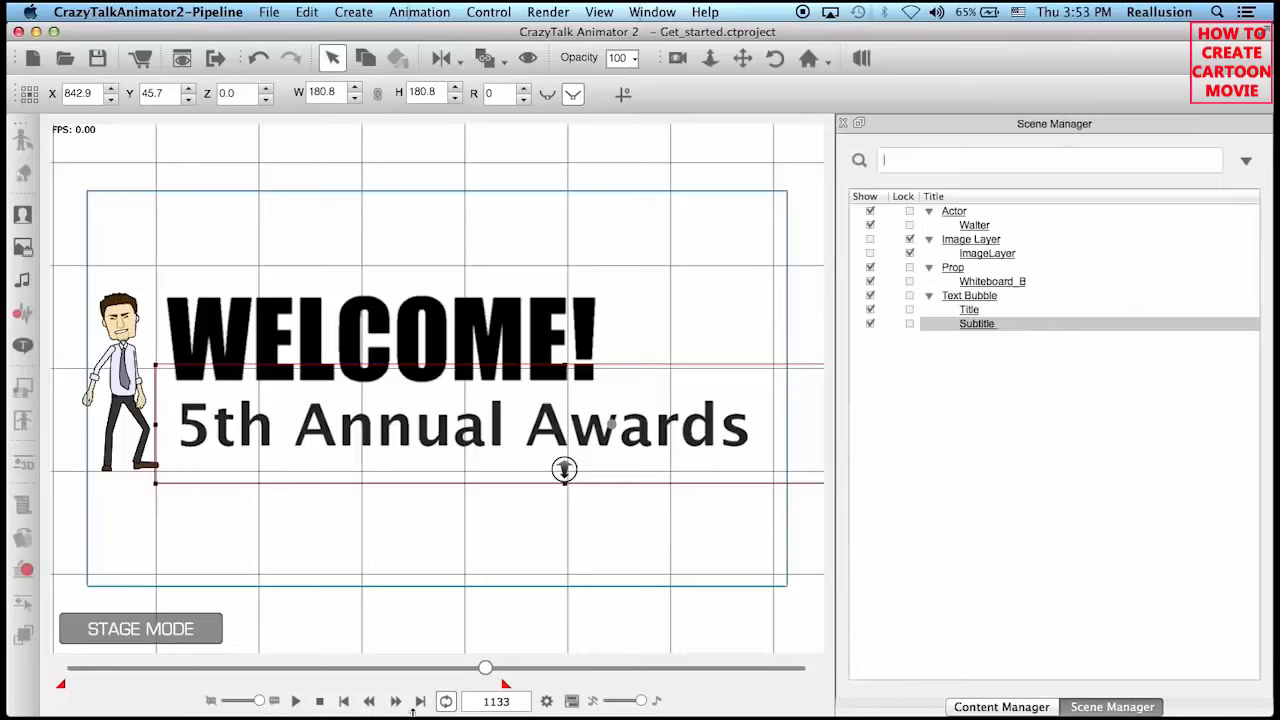
# Preview the retitled animation from an early frame and again from frame 1062, pausing at frame 1130.
pyautogui.moveTo(485, 668); pyautogui.dragTo(129, 668)
pyautogui.click(296, 701)
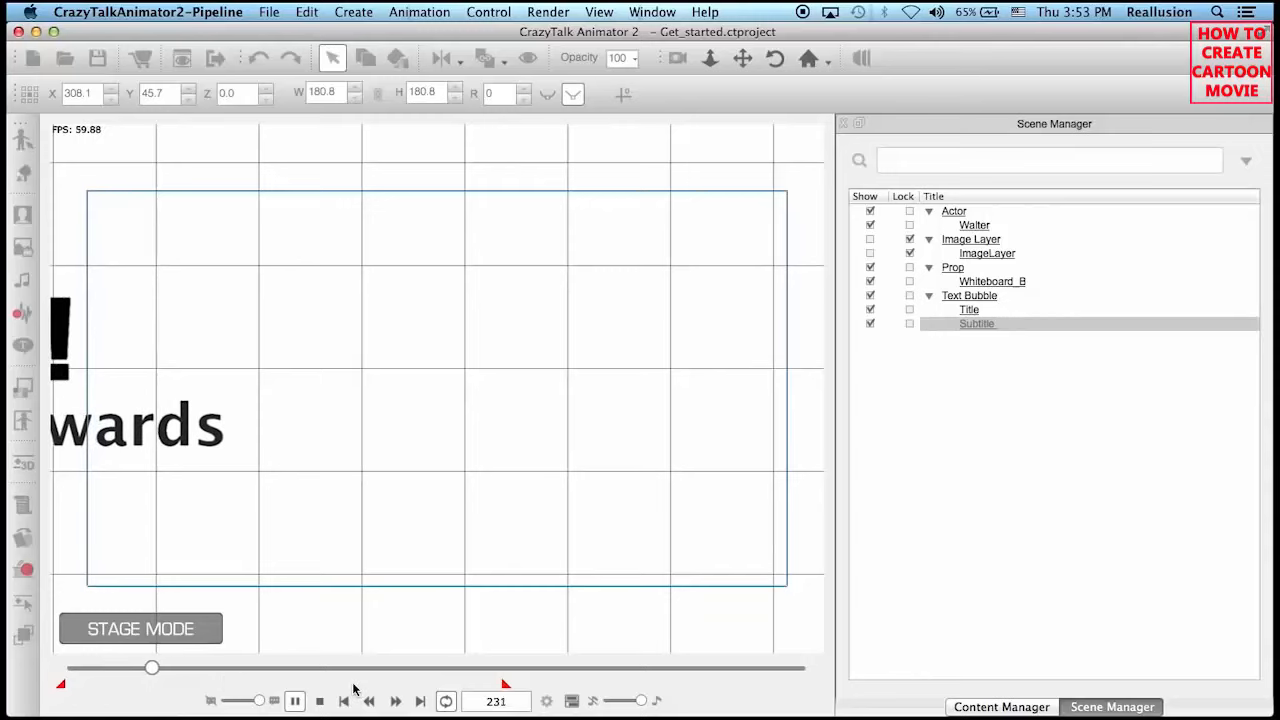
pyautogui.click(298, 700)
pyautogui.moveTo(247, 668); pyautogui.dragTo(459, 670)
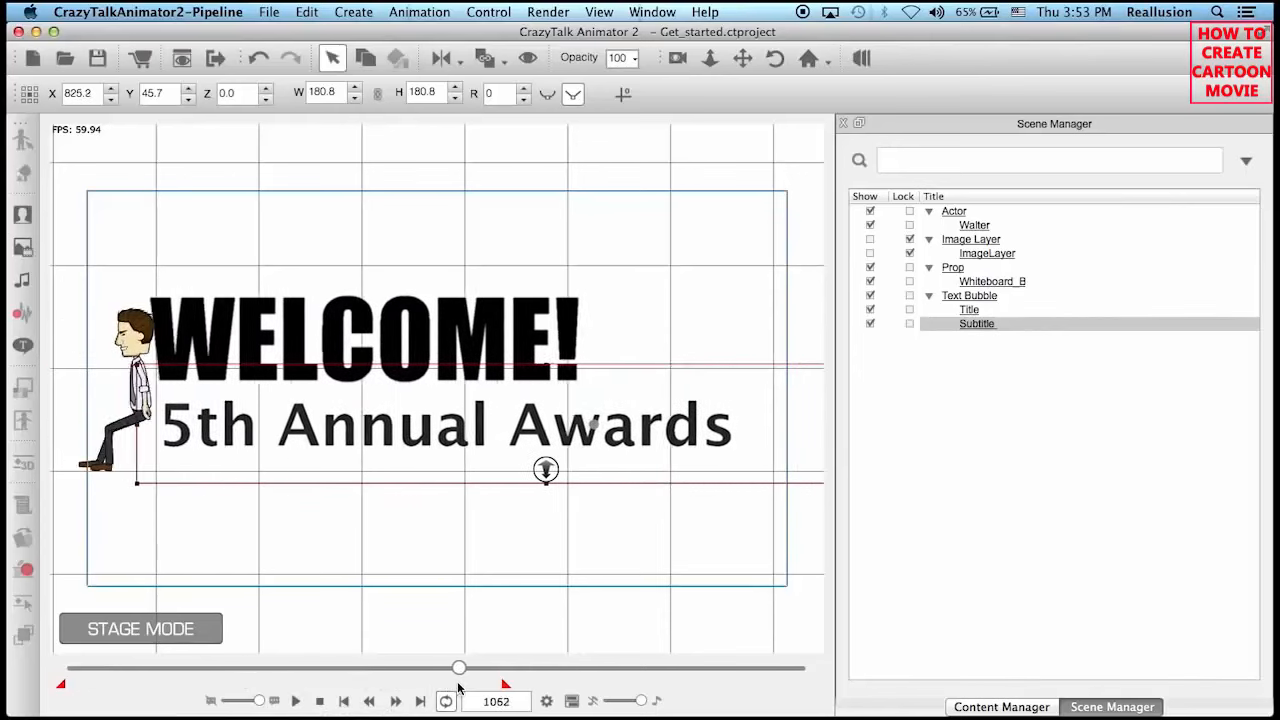
pyautogui.click(291, 701)
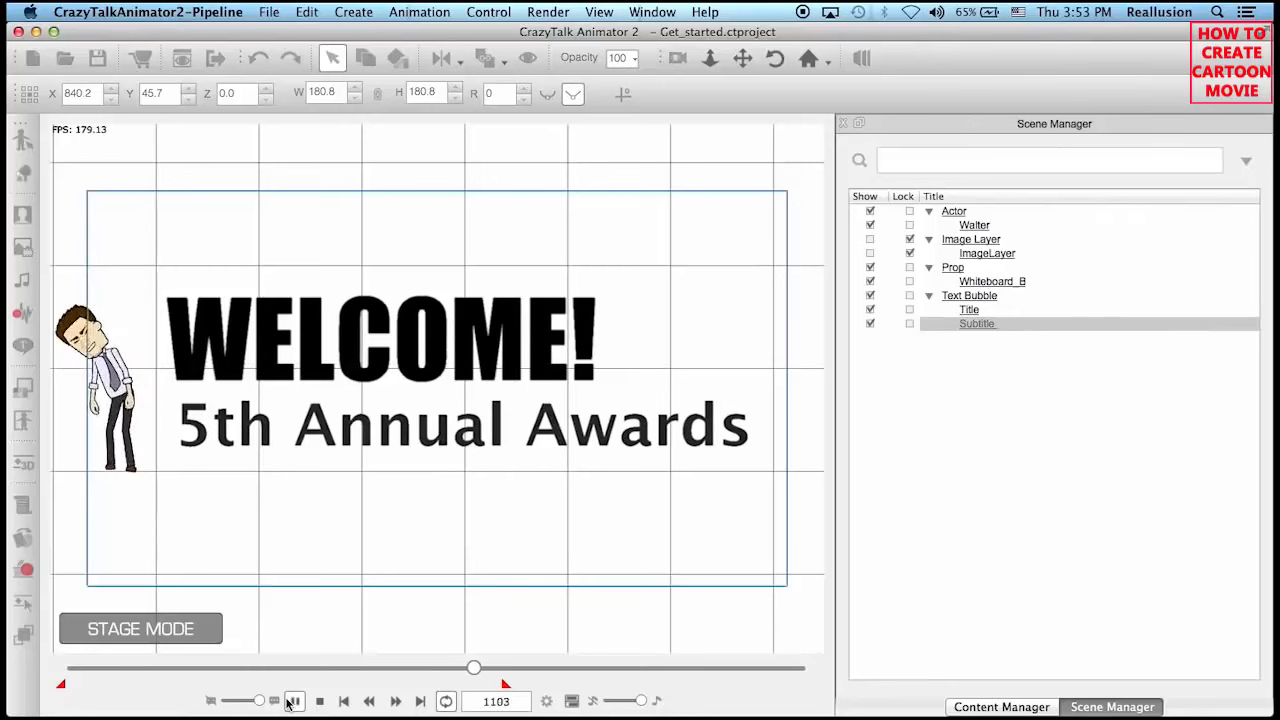
pyautogui.click(291, 702)
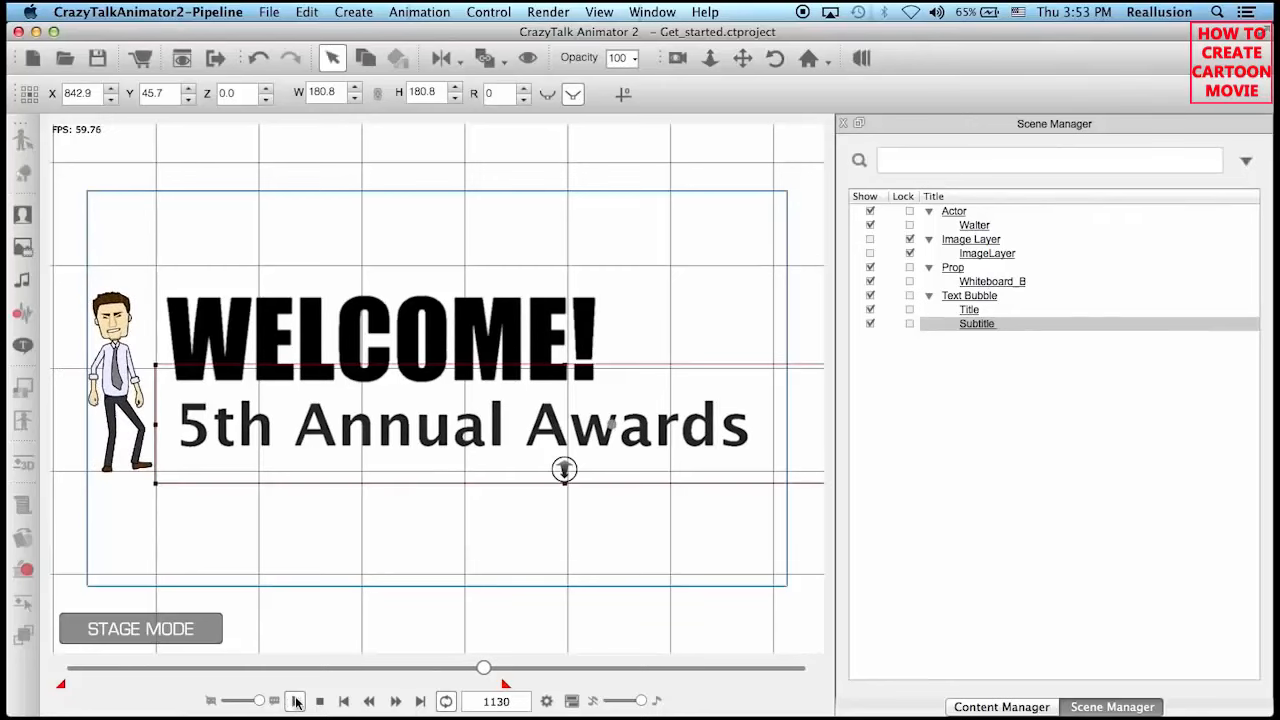
# Replay the actor's ending motion from frame 1081 and again from frame 1116, pausing at frame 1151.
pyautogui.moveTo(480, 675); pyautogui.dragTo(466, 670)
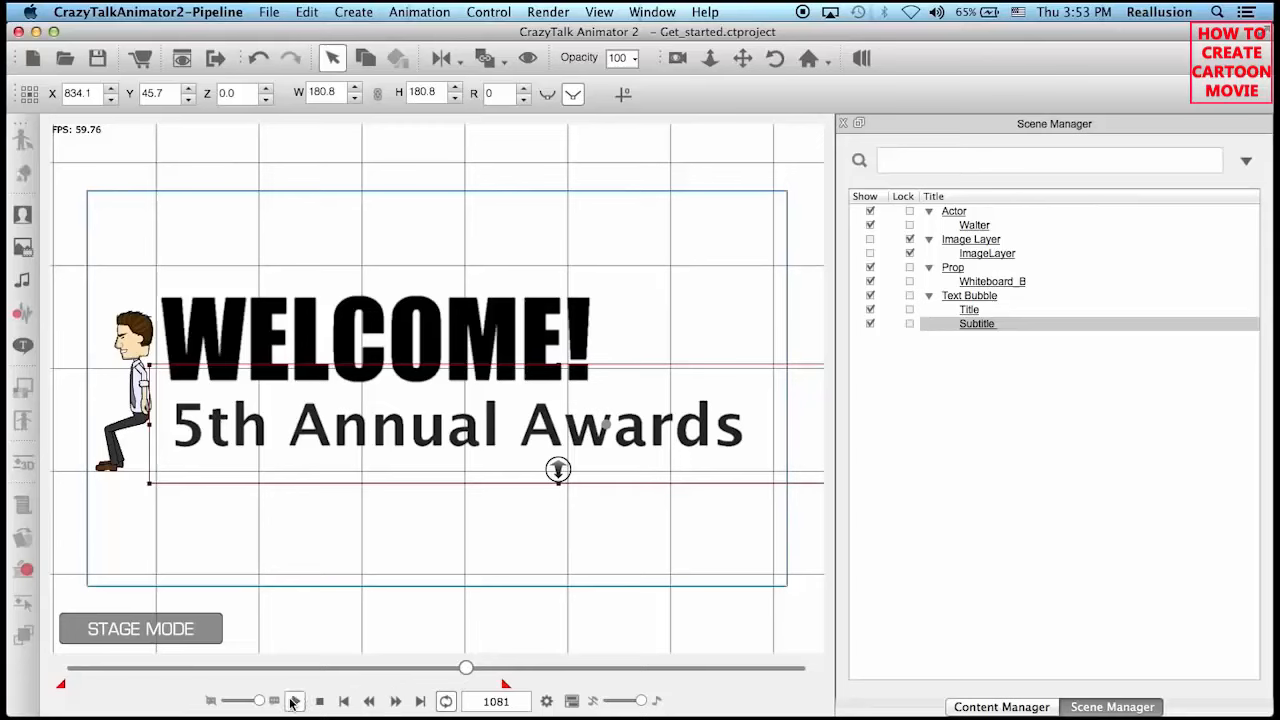
pyautogui.click(295, 703)
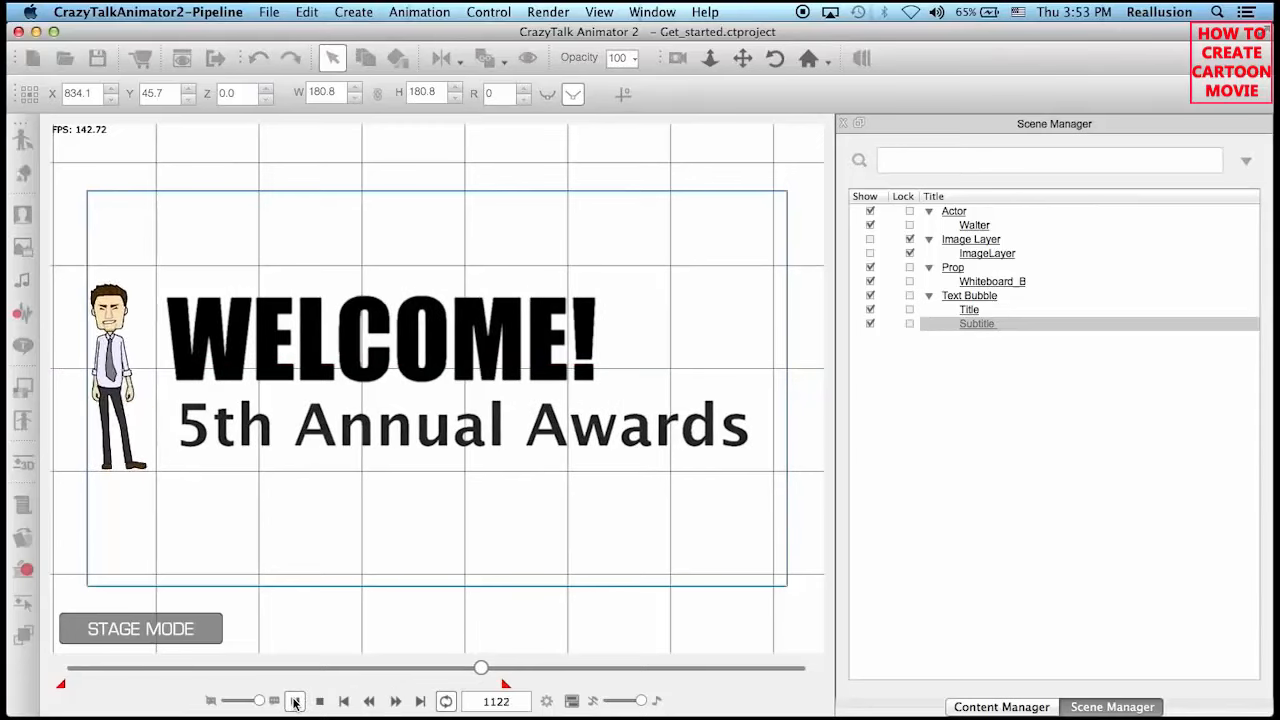
pyautogui.click(295, 703)
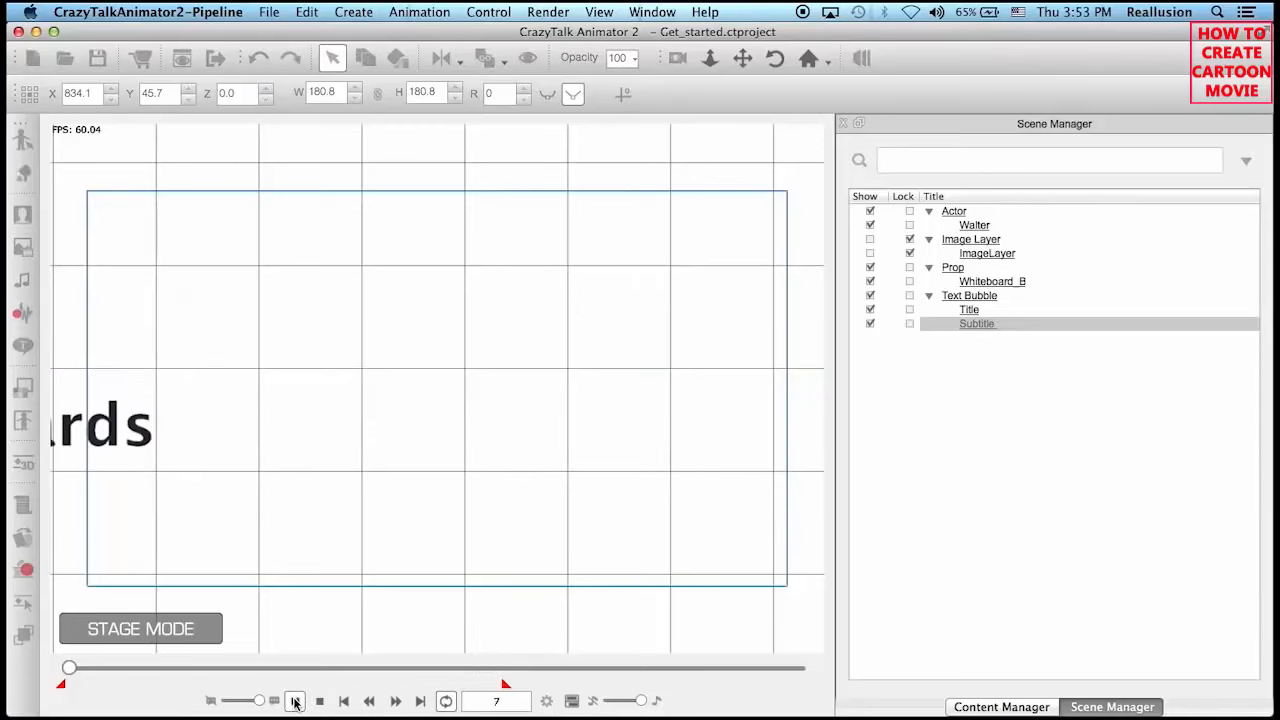
pyautogui.moveTo(70, 668); pyautogui.dragTo(480, 689)
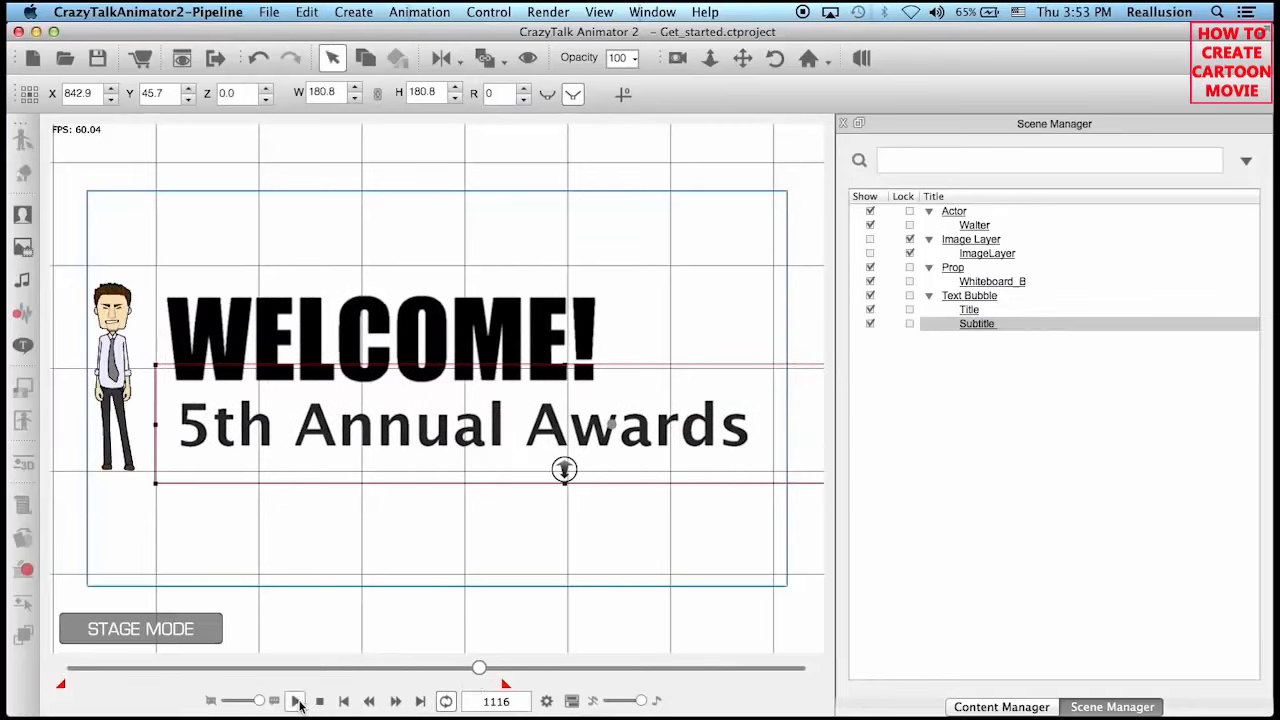
pyautogui.click(297, 702)
pyautogui.click(297, 702)
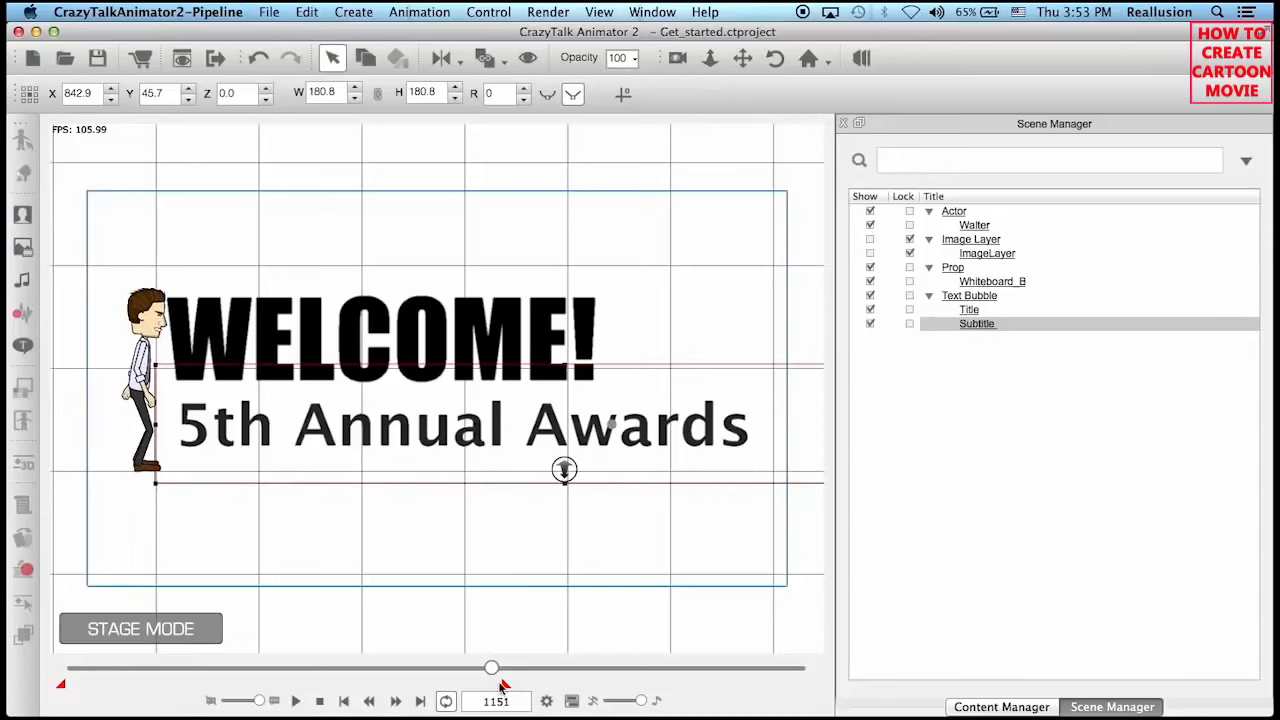
# Move to frame 1123 and show the Walter actor's 3D Motion tracks in the timeline, zoomed out to include the neighbouring clips.
pyautogui.moveTo(493, 676); pyautogui.dragTo(482, 676)
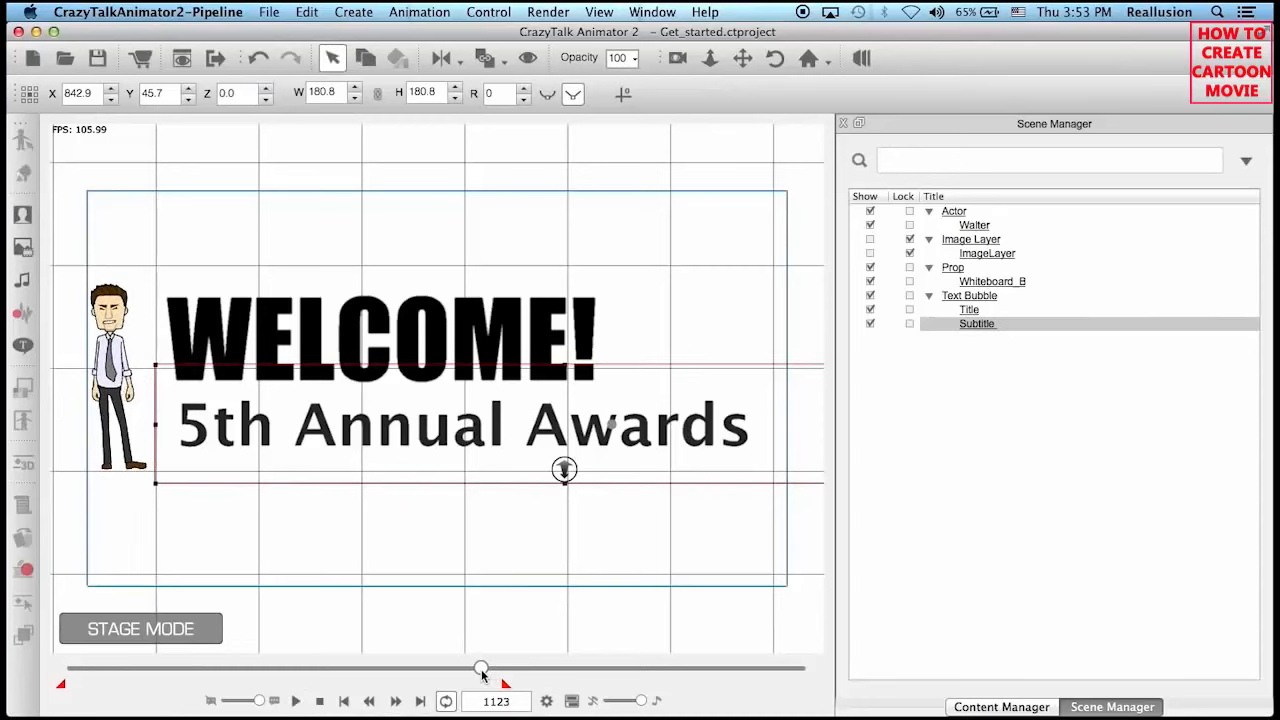
pyautogui.click(572, 701)
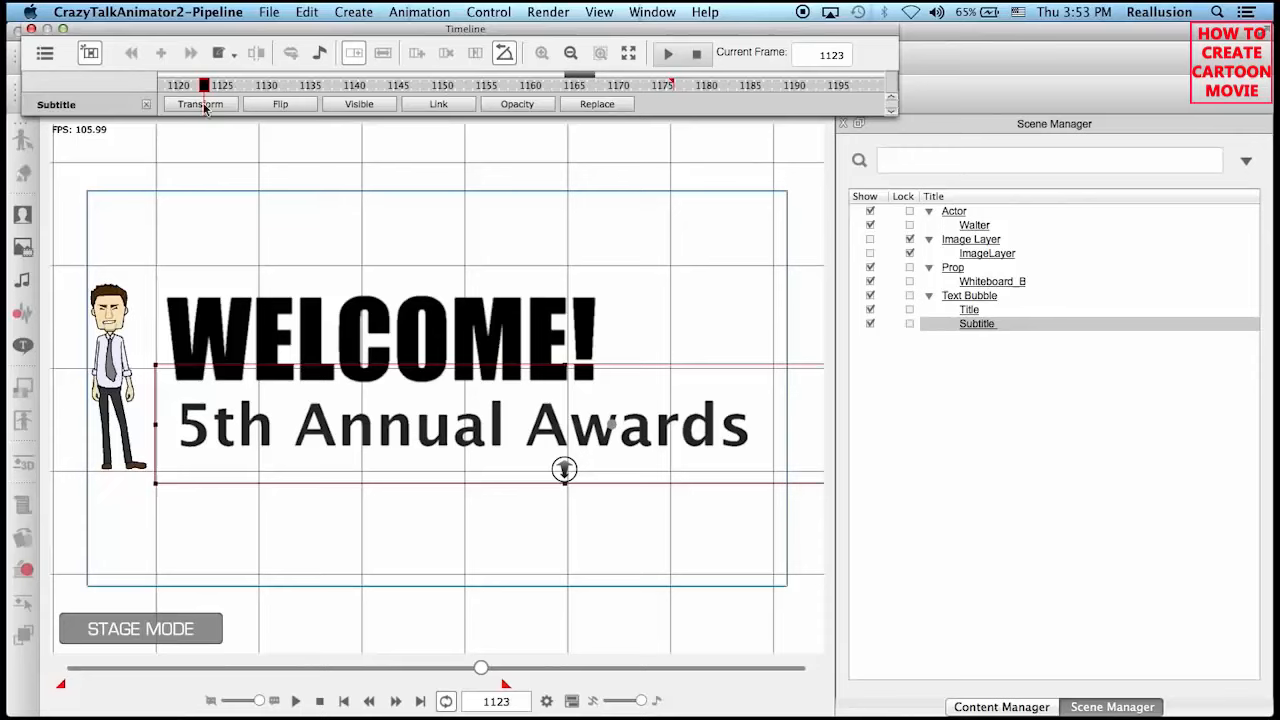
pyautogui.click(100, 308)
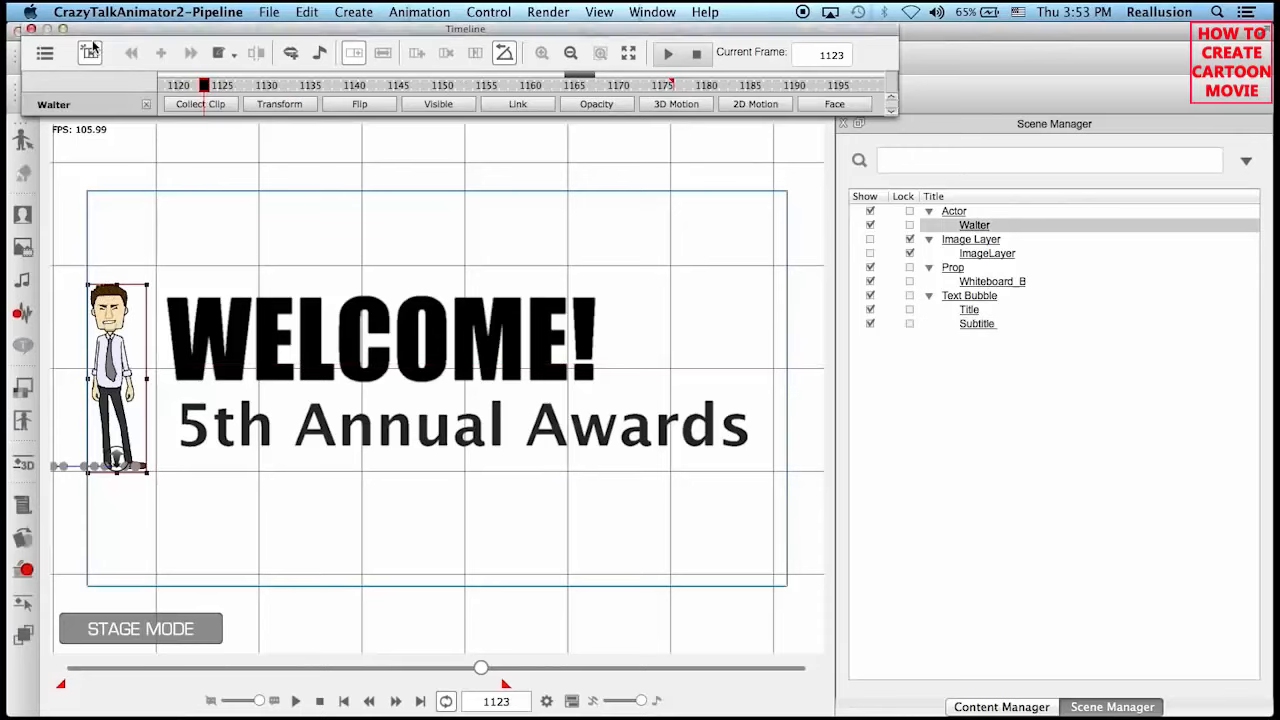
pyautogui.click(674, 106)
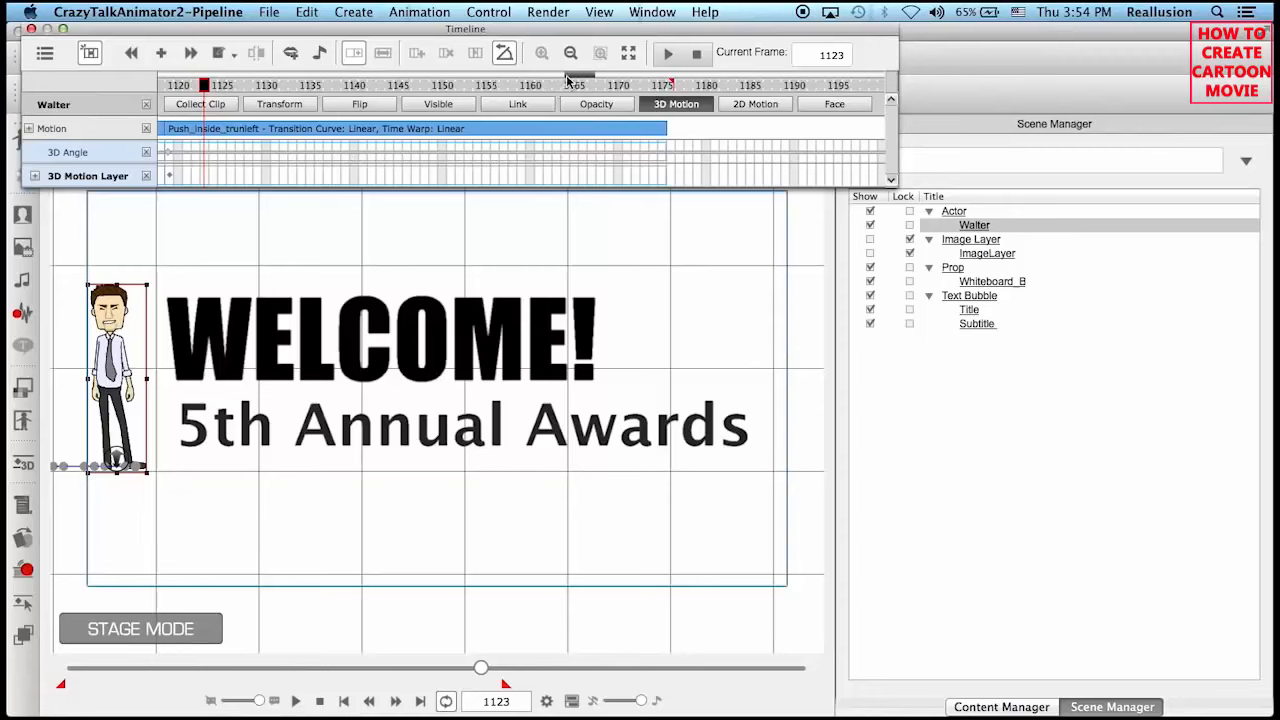
pyautogui.moveTo(565, 75); pyautogui.dragTo(545, 75)
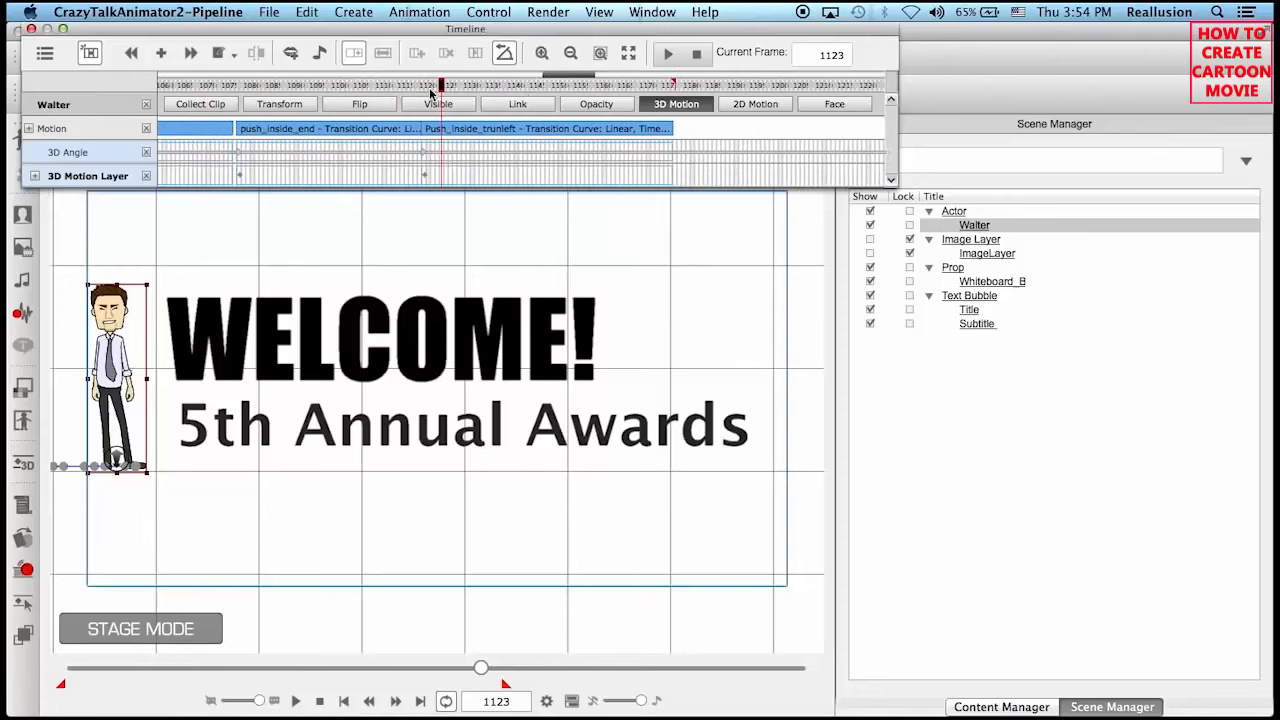
# Scrub through Walter's push_inside_end and Push_inside_trunleft motion clips to find where the turning motion begins.
pyautogui.click(396, 87)
pyautogui.moveTo(396, 87); pyautogui.dragTo(172, 88)
pyautogui.moveTo(266, 128); pyautogui.dragTo(253, 131)
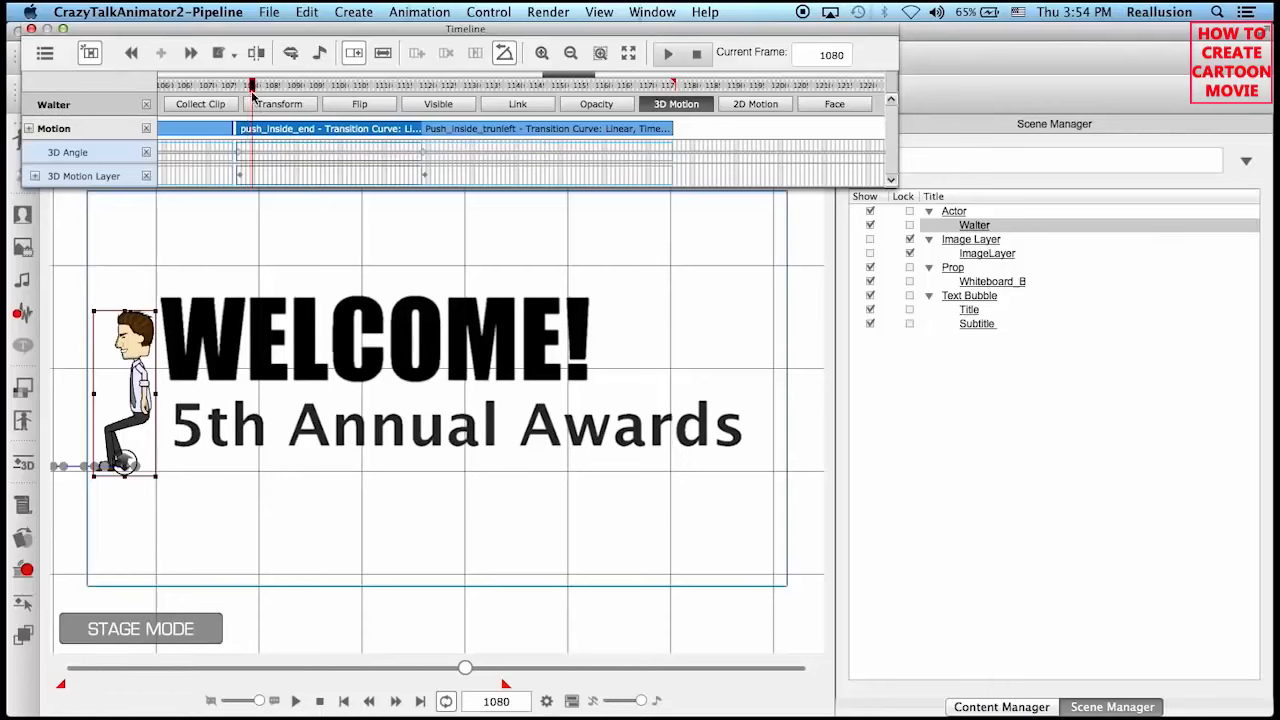
pyautogui.moveTo(253, 88); pyautogui.dragTo(565, 104)
pyautogui.click(486, 130)
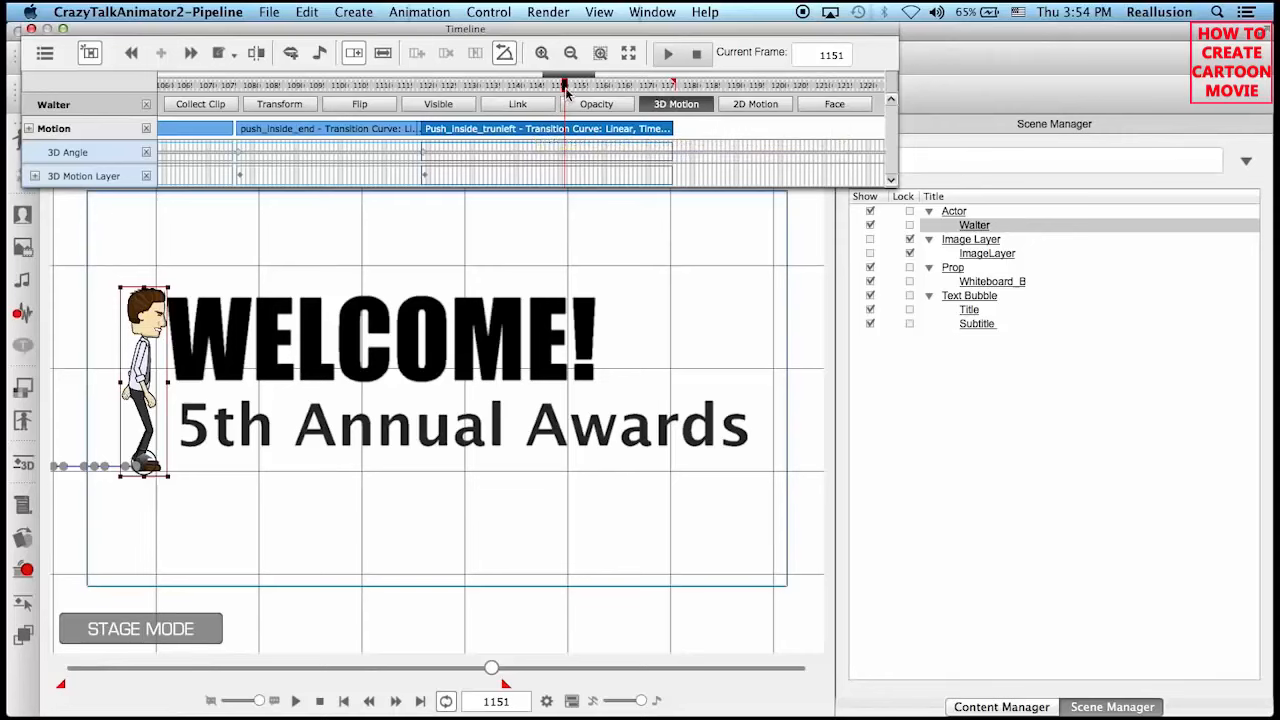
pyautogui.click(415, 88)
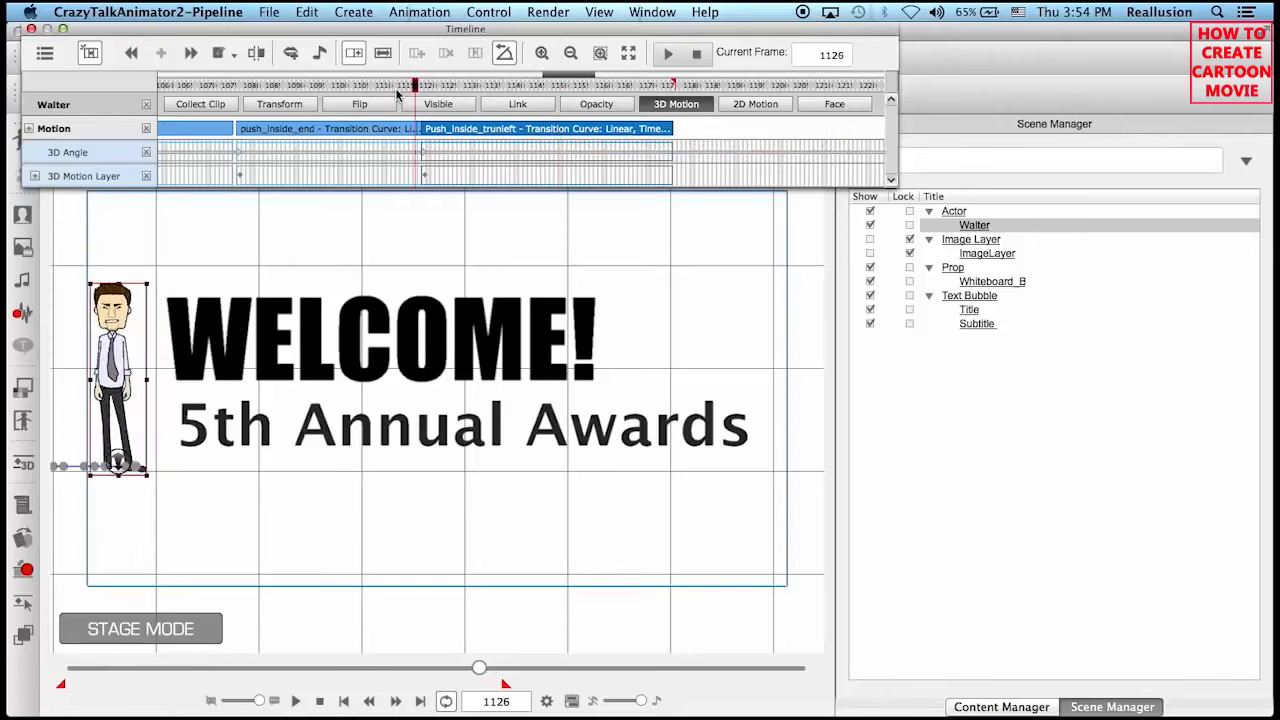
# Delete the Push_inside_trunleft clip from Walter's motion track and check the pose around frame 1116.
pyautogui.rightClick(490, 133)
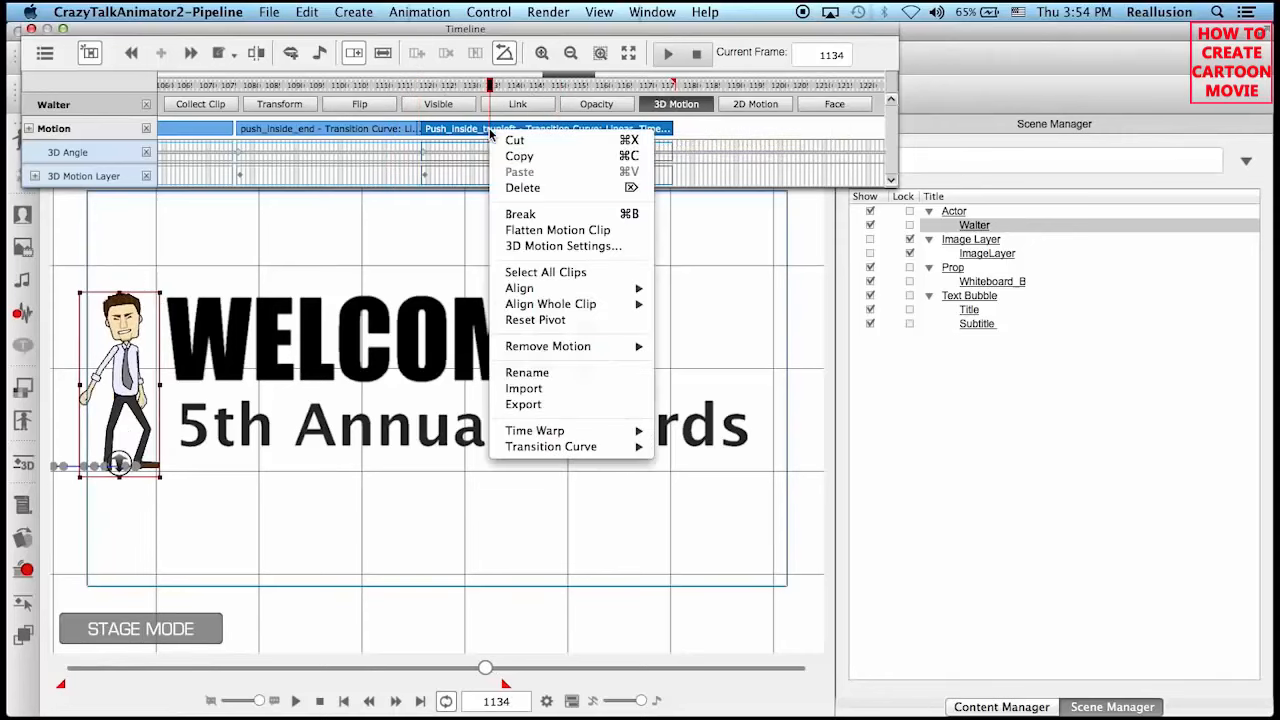
pyautogui.click(540, 190)
pyautogui.click(409, 87)
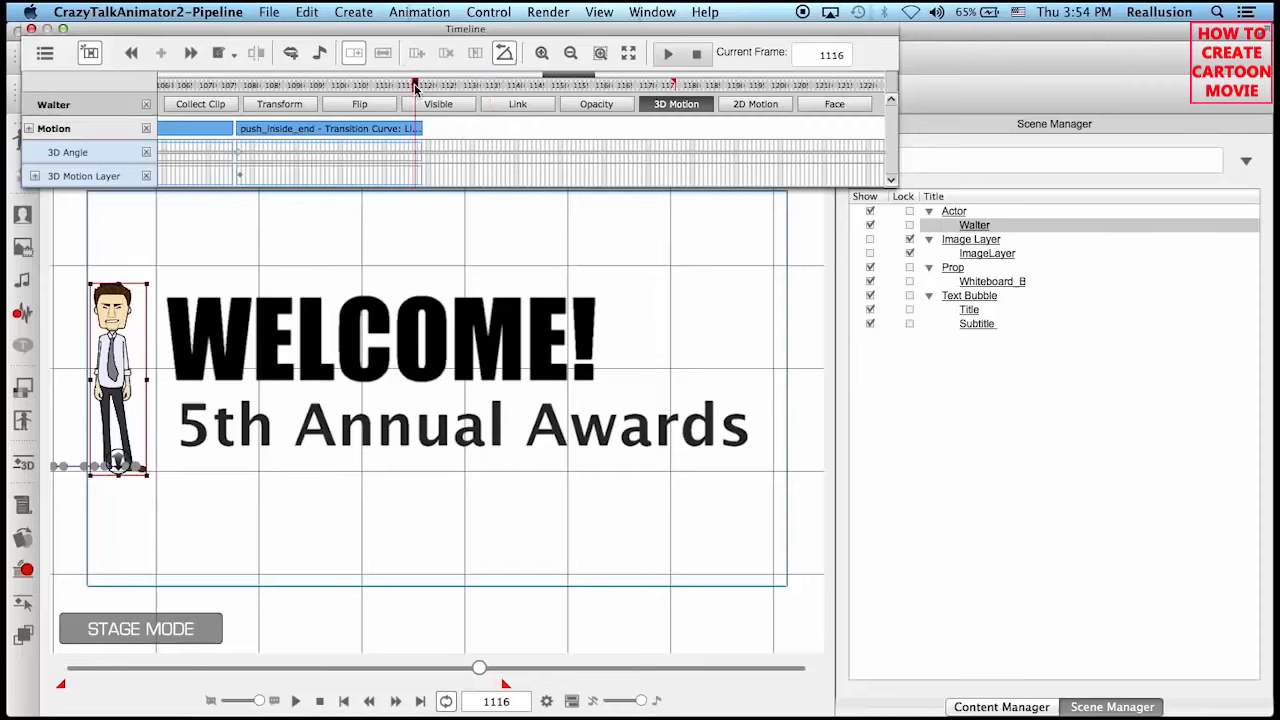
pyautogui.moveTo(410, 87)
pyautogui.mouseDown()
pyautogui.moveTo(434, 86)
pyautogui.moveTo(419, 86)
pyautogui.mouseUp()
# Flatten the push_inside_end motion clip on Walter's motion track.
pyautogui.click(403, 130)
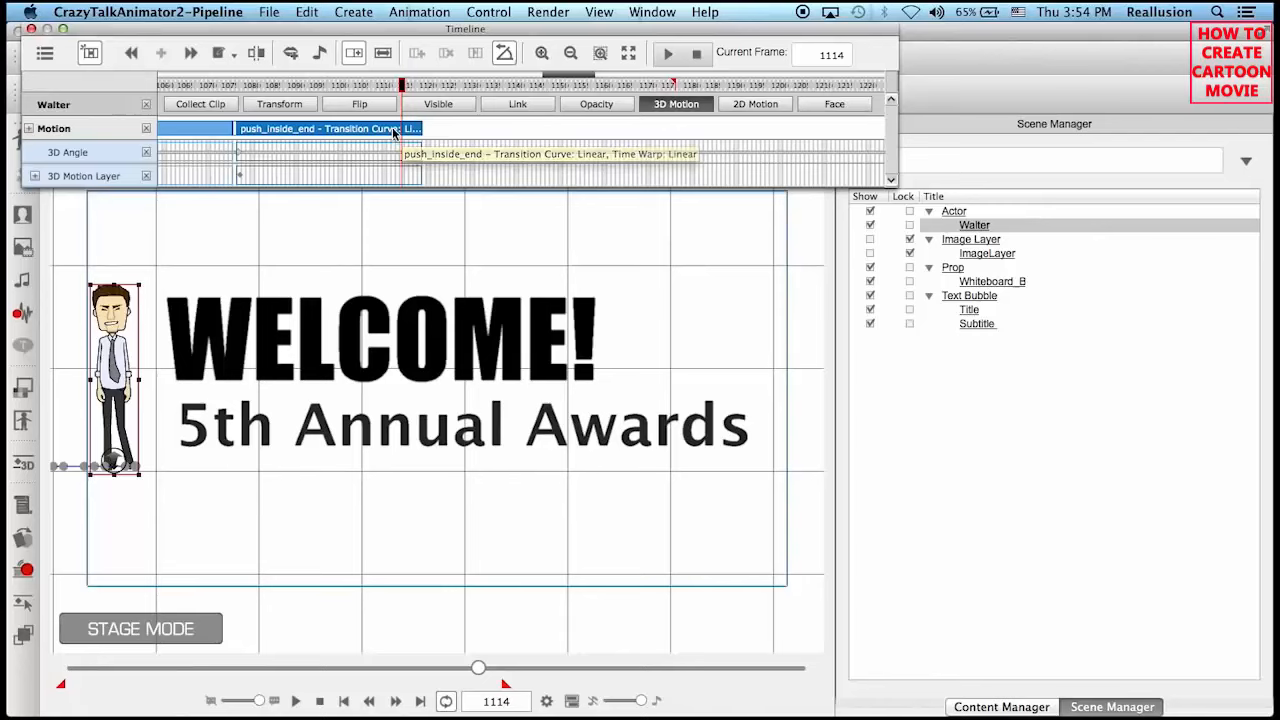
pyautogui.rightClick(394, 130)
pyautogui.click(450, 230)
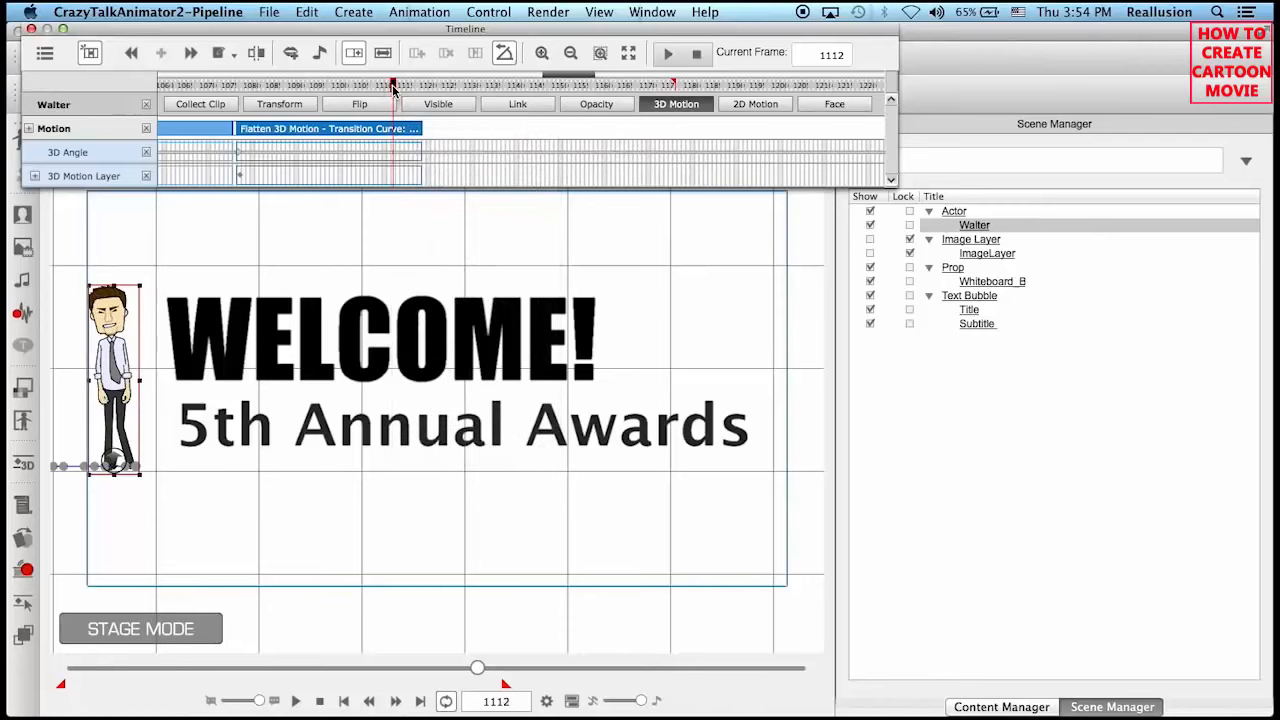
# Place the 3D Wave_Male motion from the 04_Perform templates on Walter's motion track after the flattened clip, with frame 1120 current.
pyautogui.moveTo(396, 88); pyautogui.dragTo(428, 94)
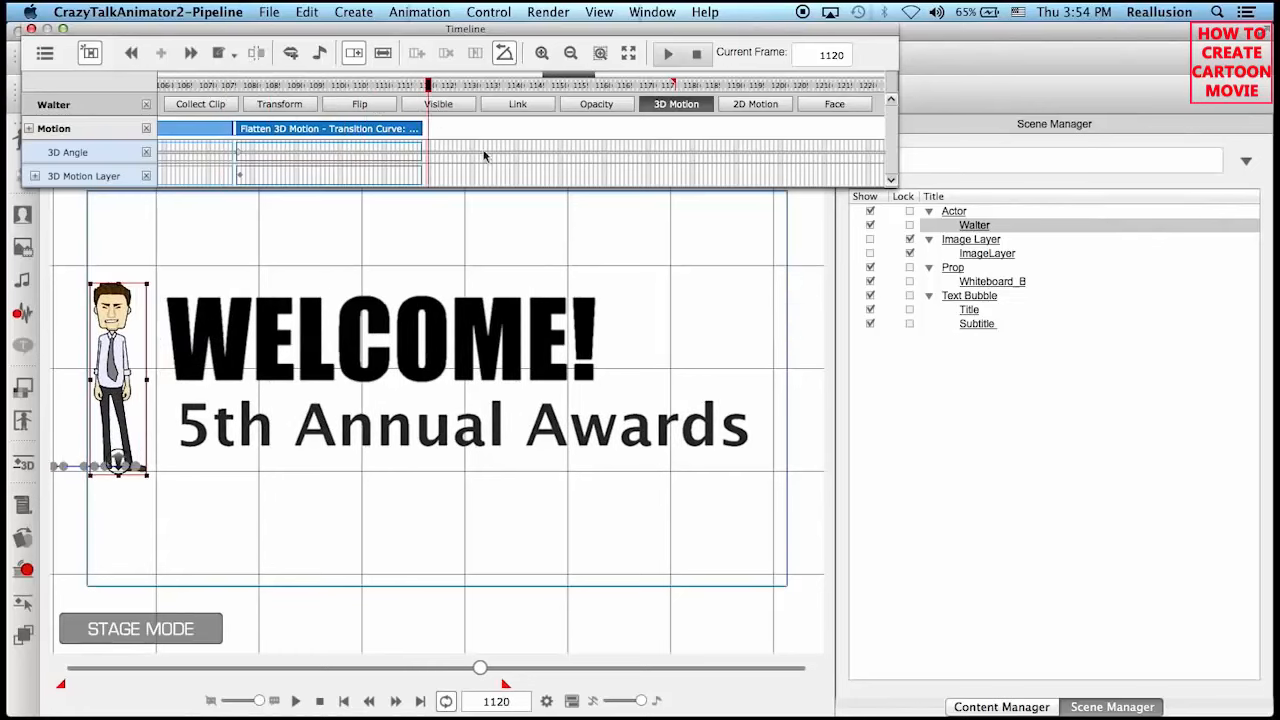
pyautogui.click(990, 707)
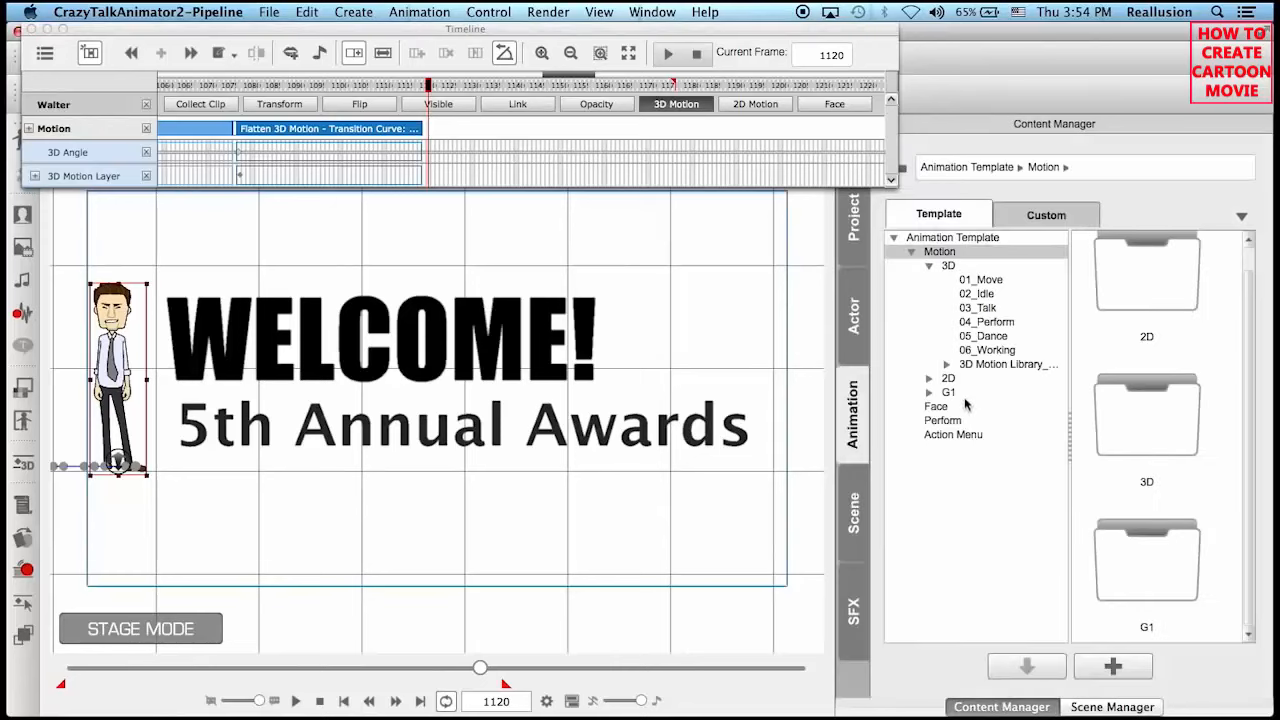
pyautogui.click(1002, 326)
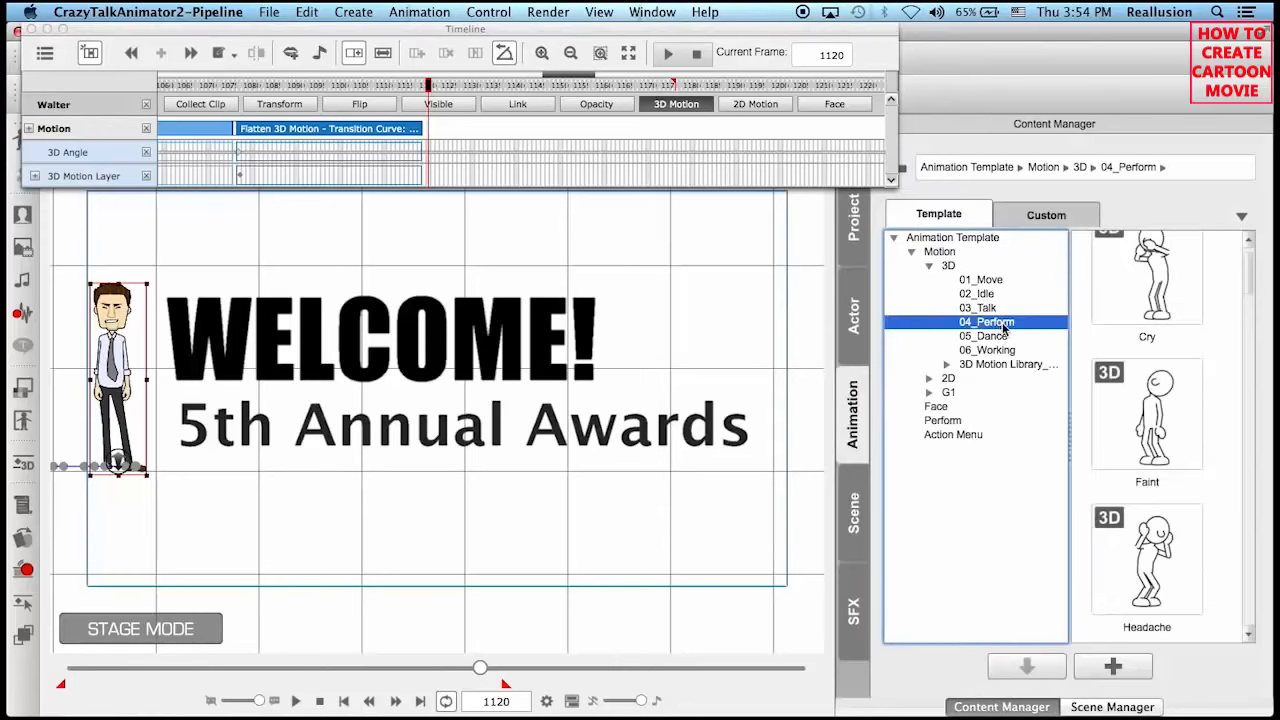
pyautogui.moveTo(1249, 272); pyautogui.dragTo(1245, 610)
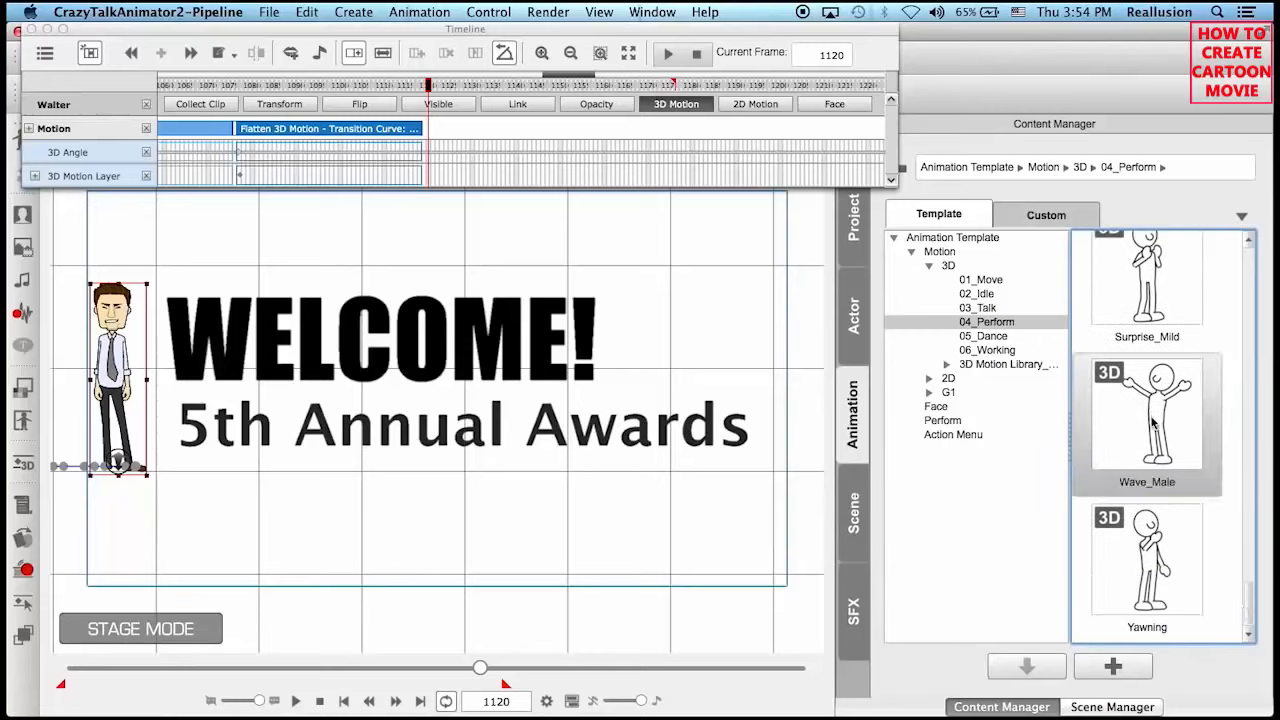
pyautogui.moveTo(1122, 376); pyautogui.dragTo(440, 134)
# Play the added wave motion, pause it, and scrub across the clip junction from frame 1114 to 1121.
pyautogui.press('space')
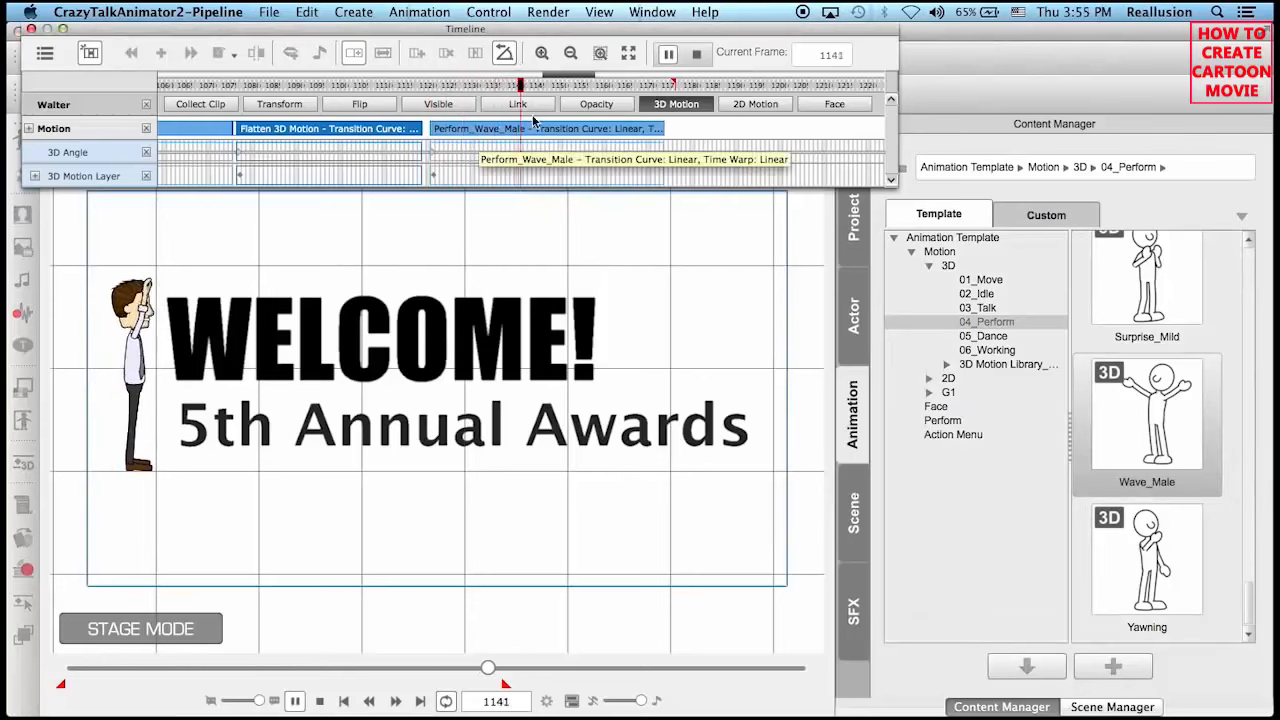
pyautogui.click(666, 55)
pyautogui.click(407, 88)
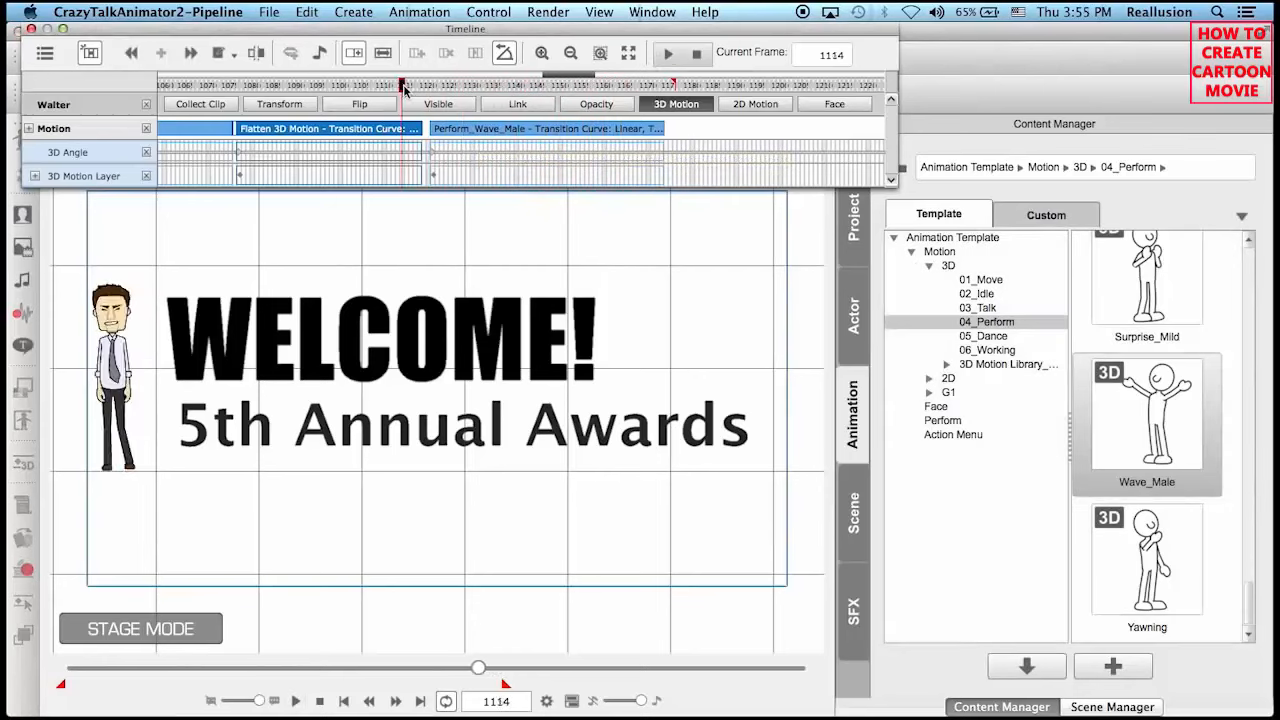
pyautogui.moveTo(407, 88); pyautogui.dragTo(437, 90)
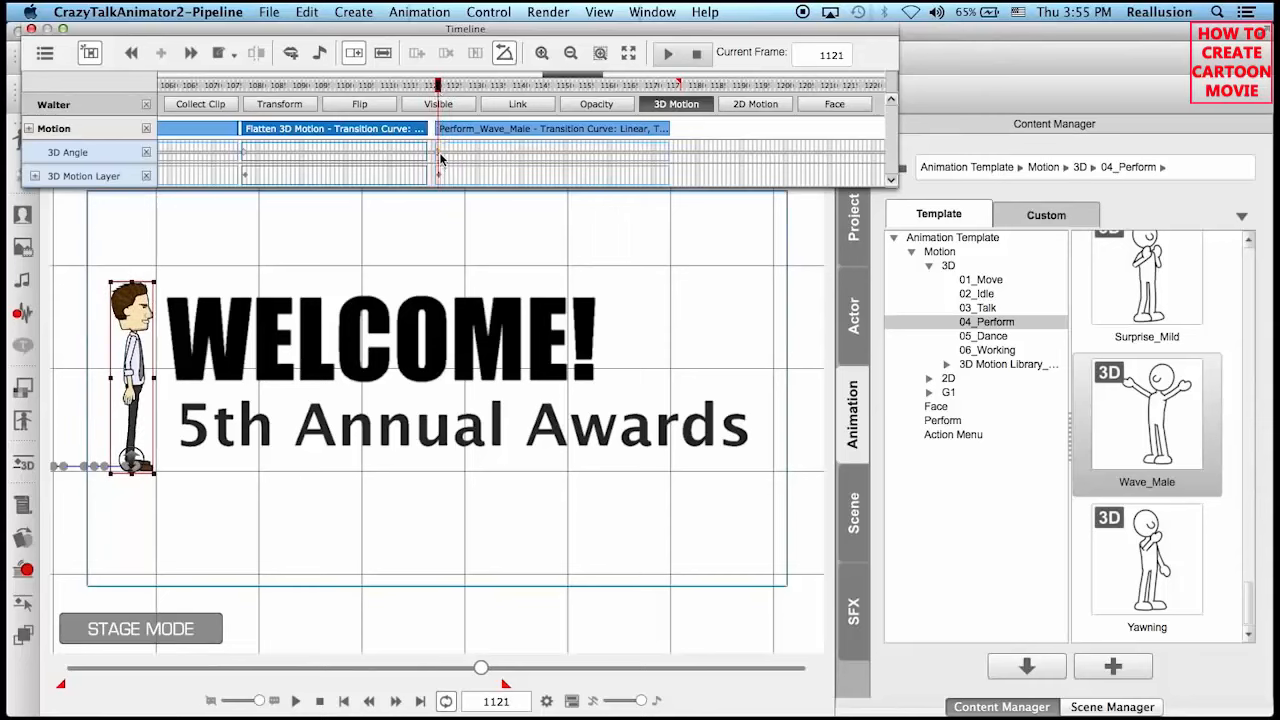
# Select the 3D Angle key at frame 1121 of the wave clip and set its angle to 0 in the 3D Motion Key Editor.
pyautogui.click(439, 152)
pyautogui.click(442, 88)
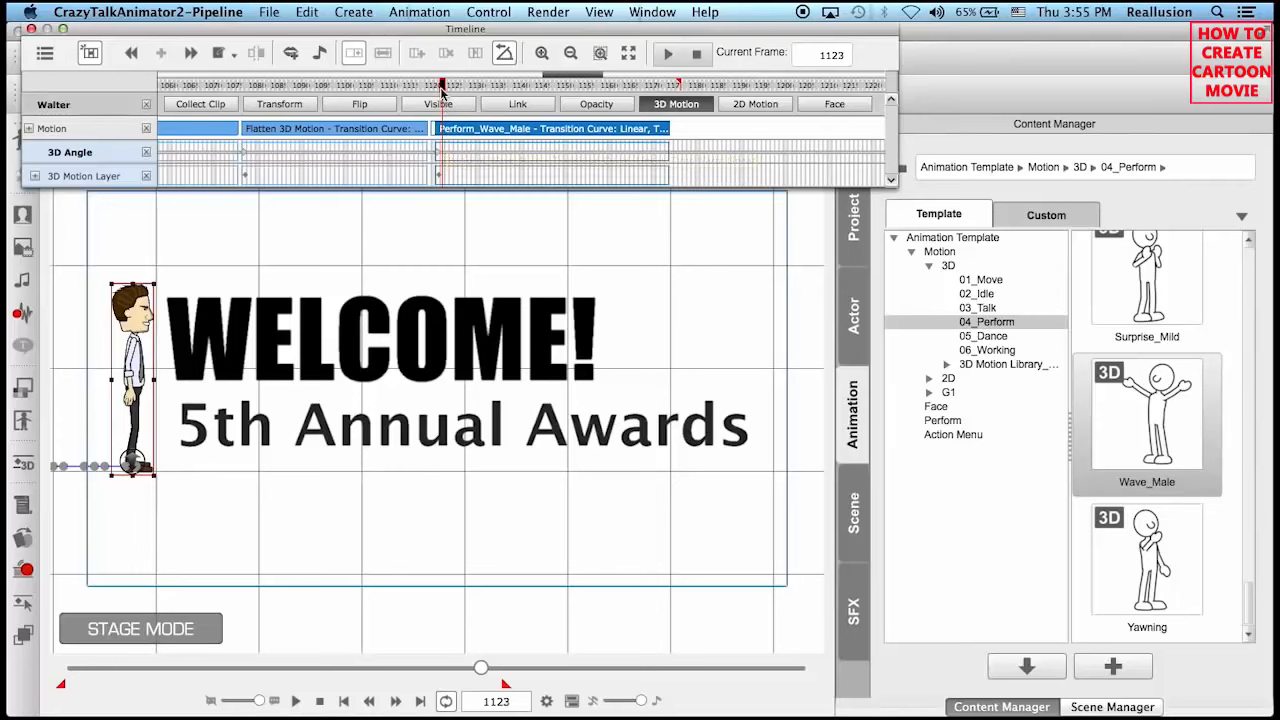
pyautogui.click(434, 88)
pyautogui.click(540, 53)
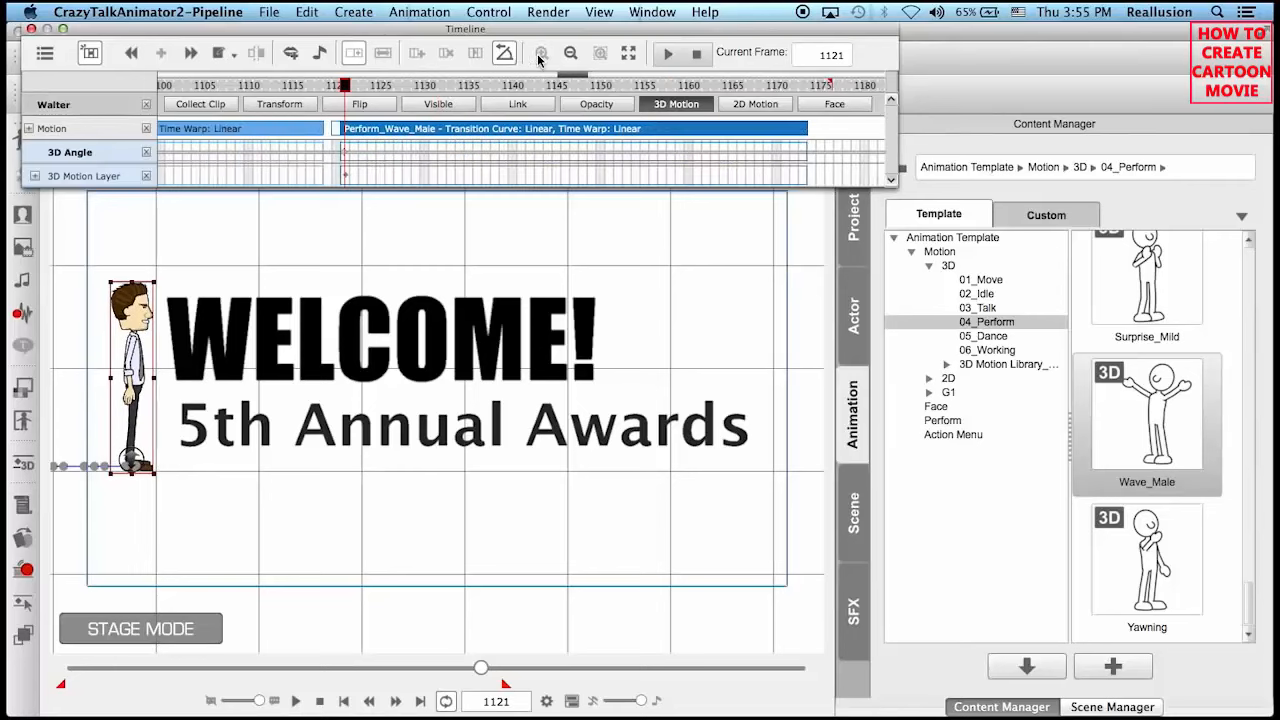
pyautogui.click(346, 152)
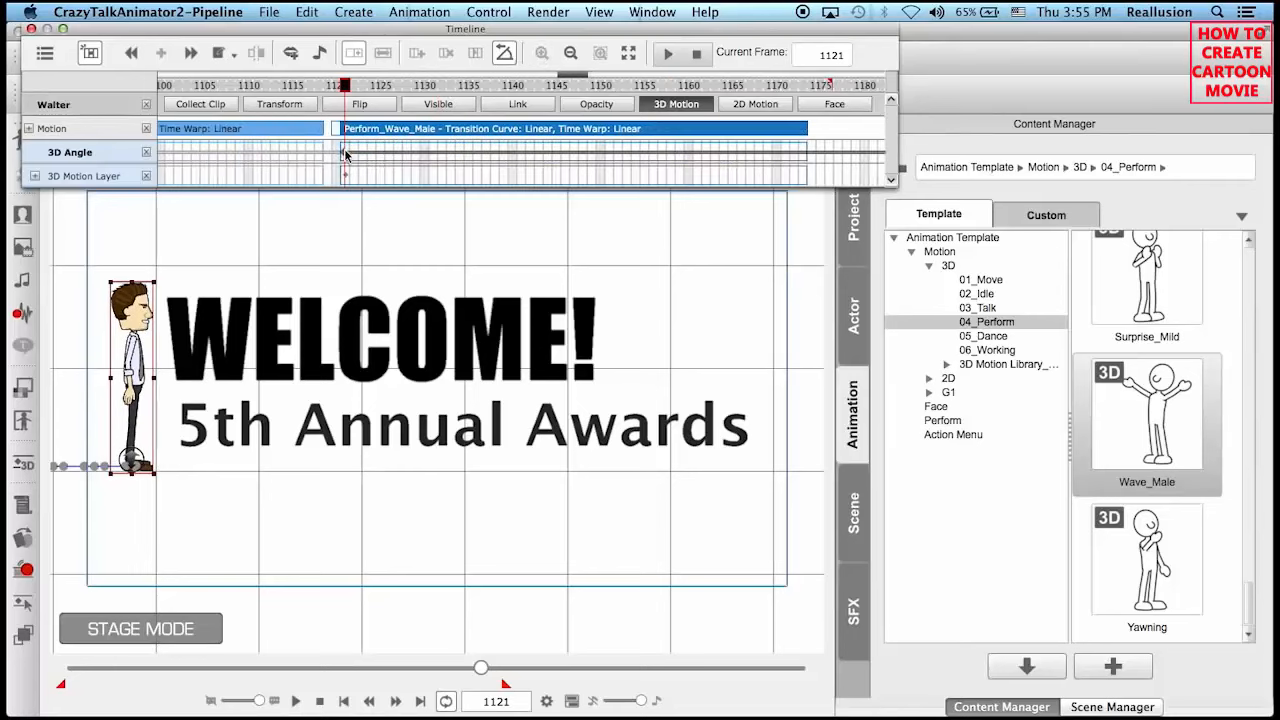
pyautogui.click(347, 176)
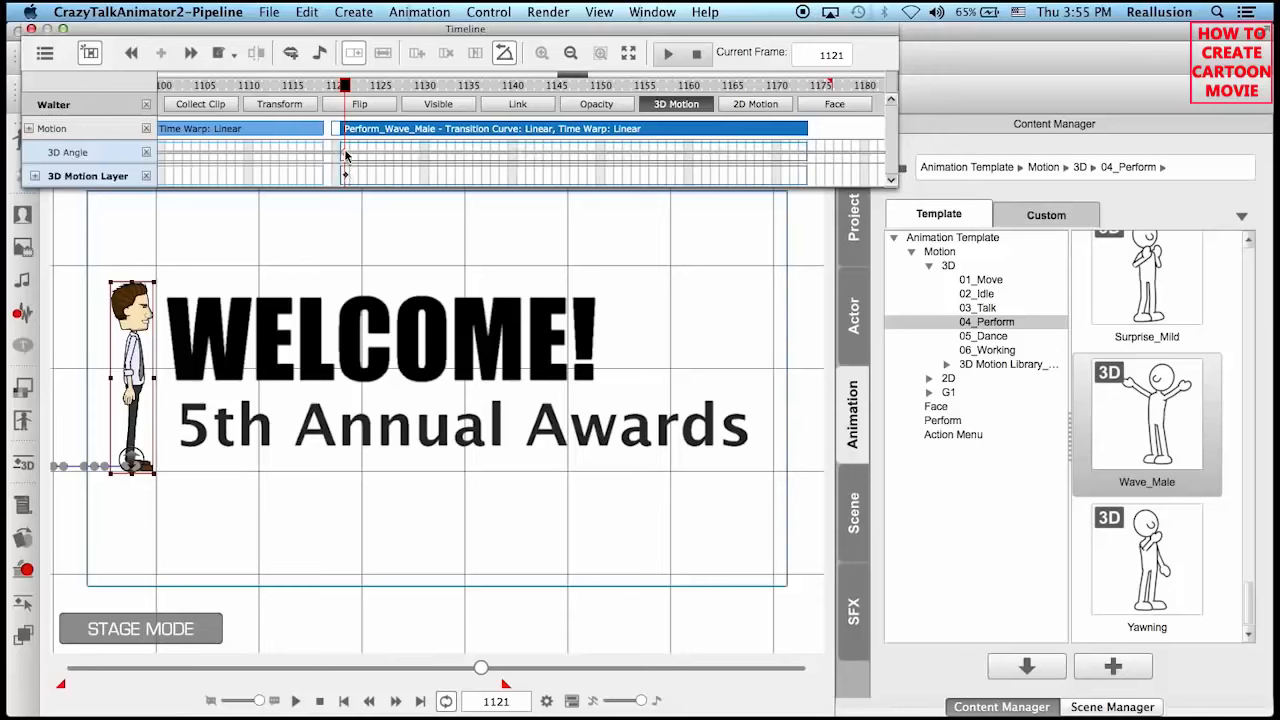
pyautogui.click(346, 154)
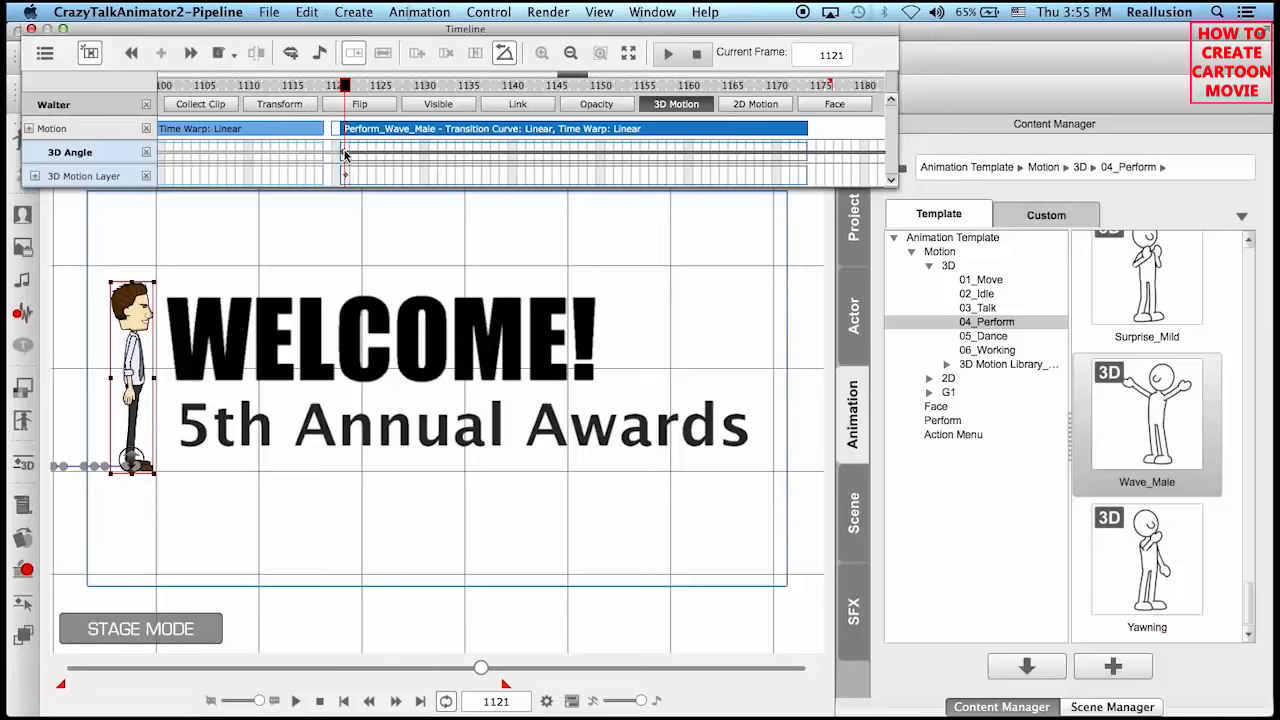
pyautogui.click(24, 466)
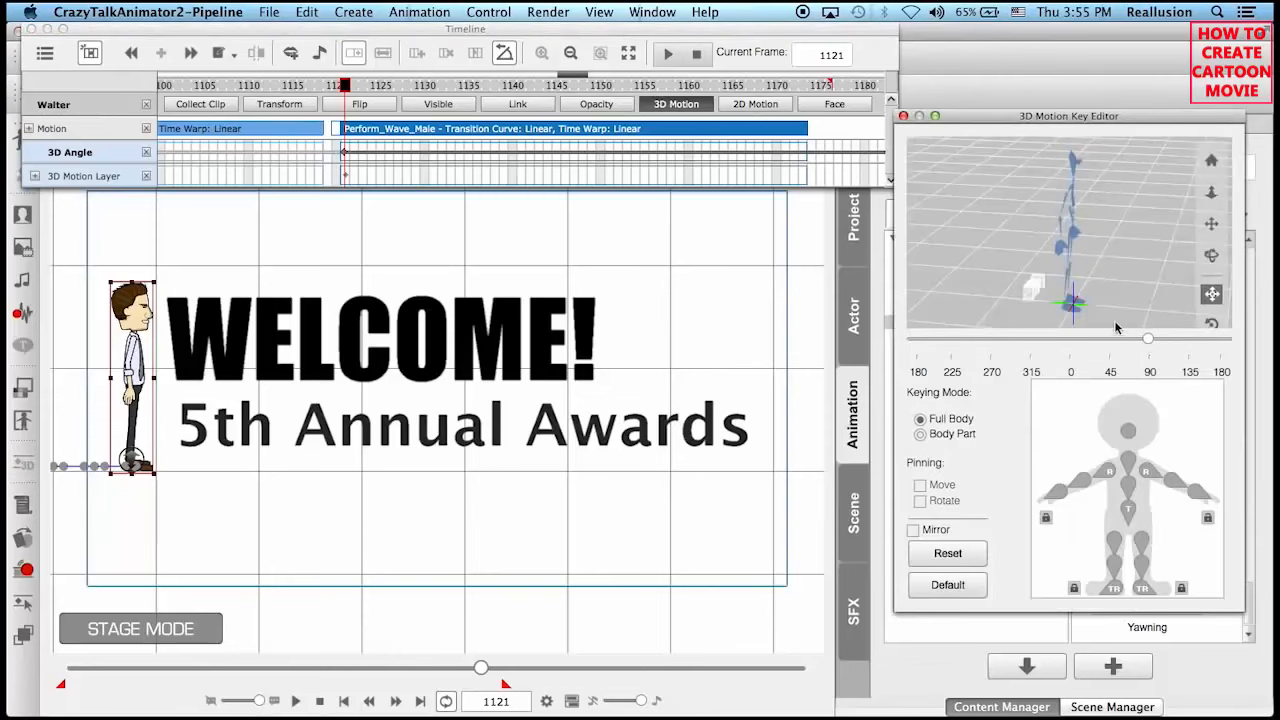
pyautogui.moveTo(1148, 342); pyautogui.dragTo(1070, 376)
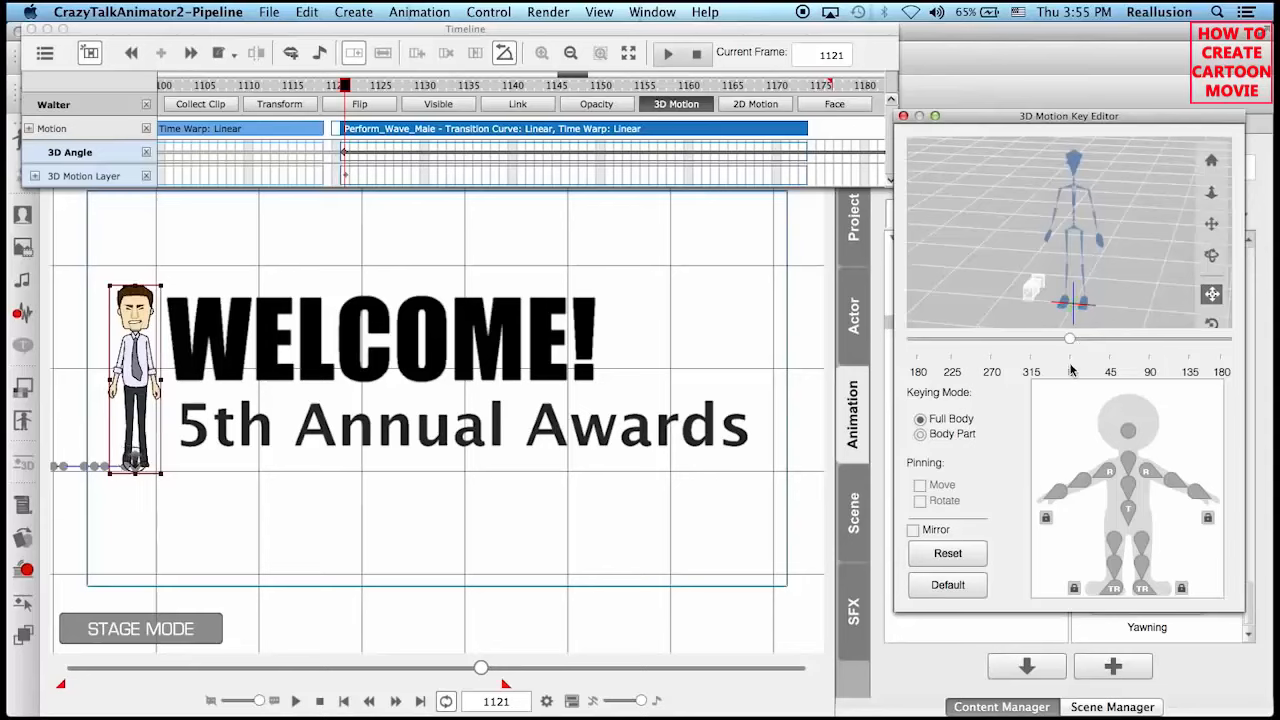
# Play the front-facing wave from frame 1115, pause at frame 1156, and scrub back over the transition.
pyautogui.click(294, 87)
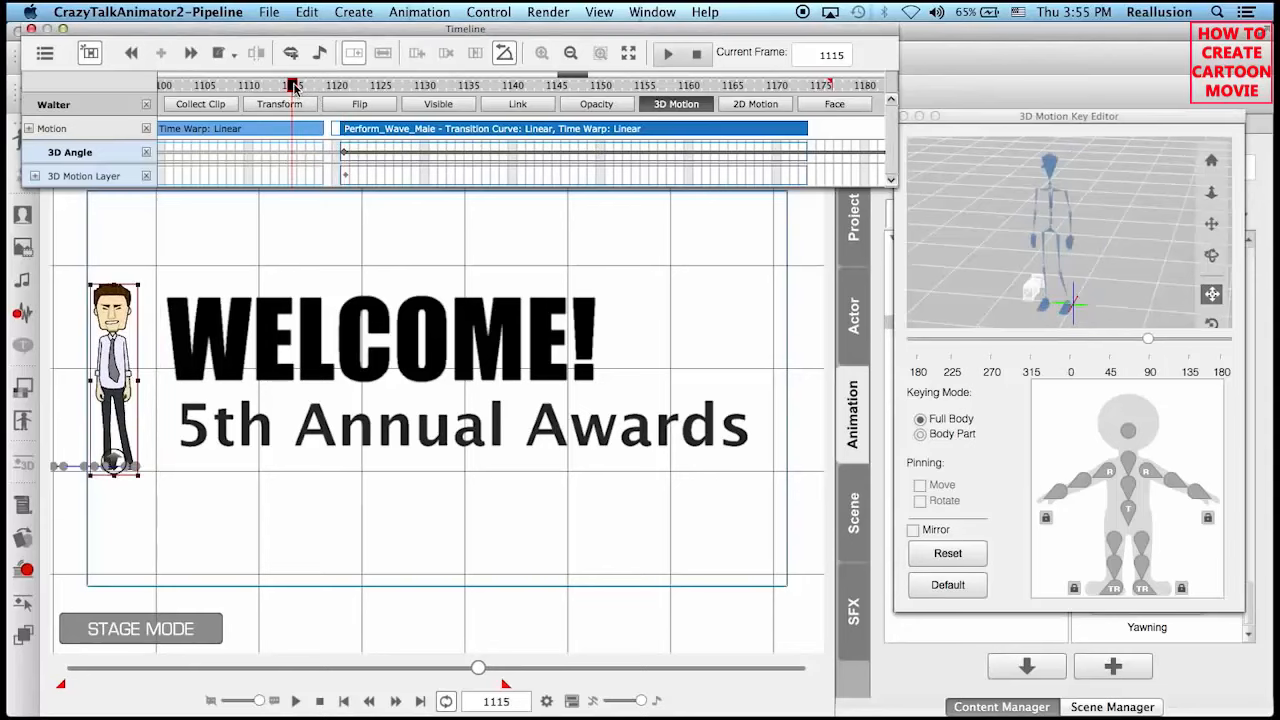
pyautogui.click(664, 55)
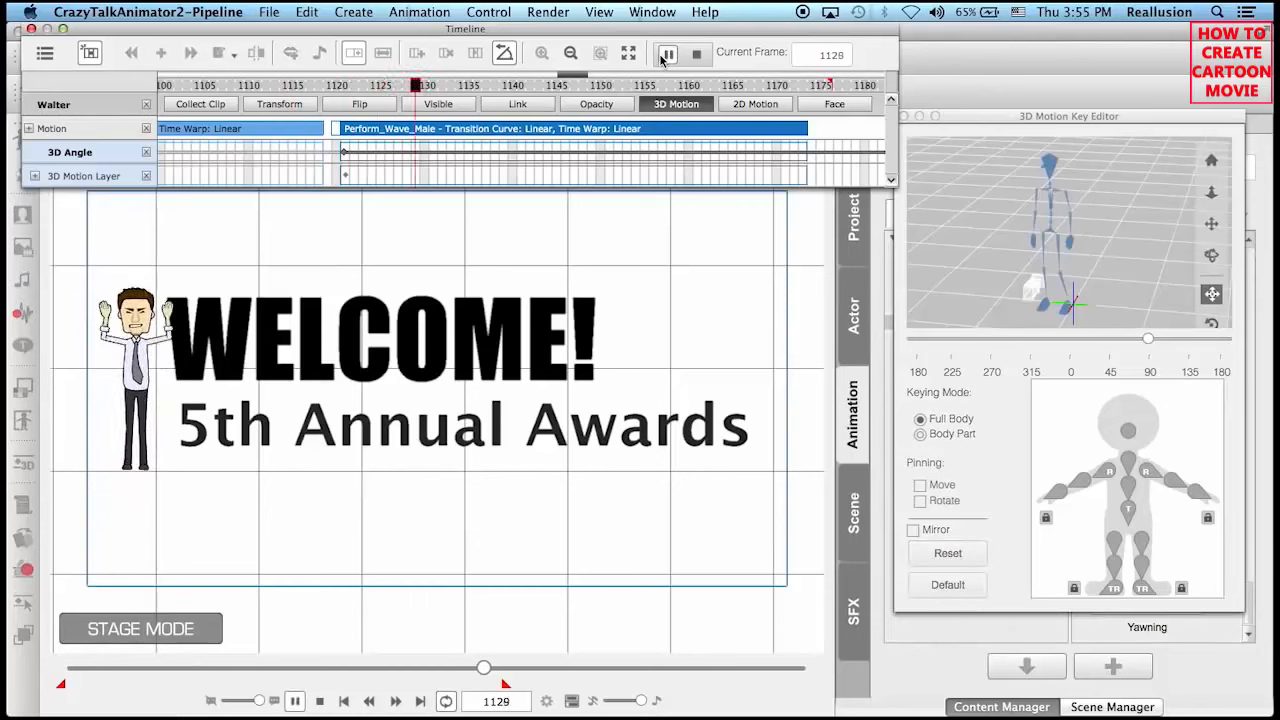
pyautogui.click(664, 55)
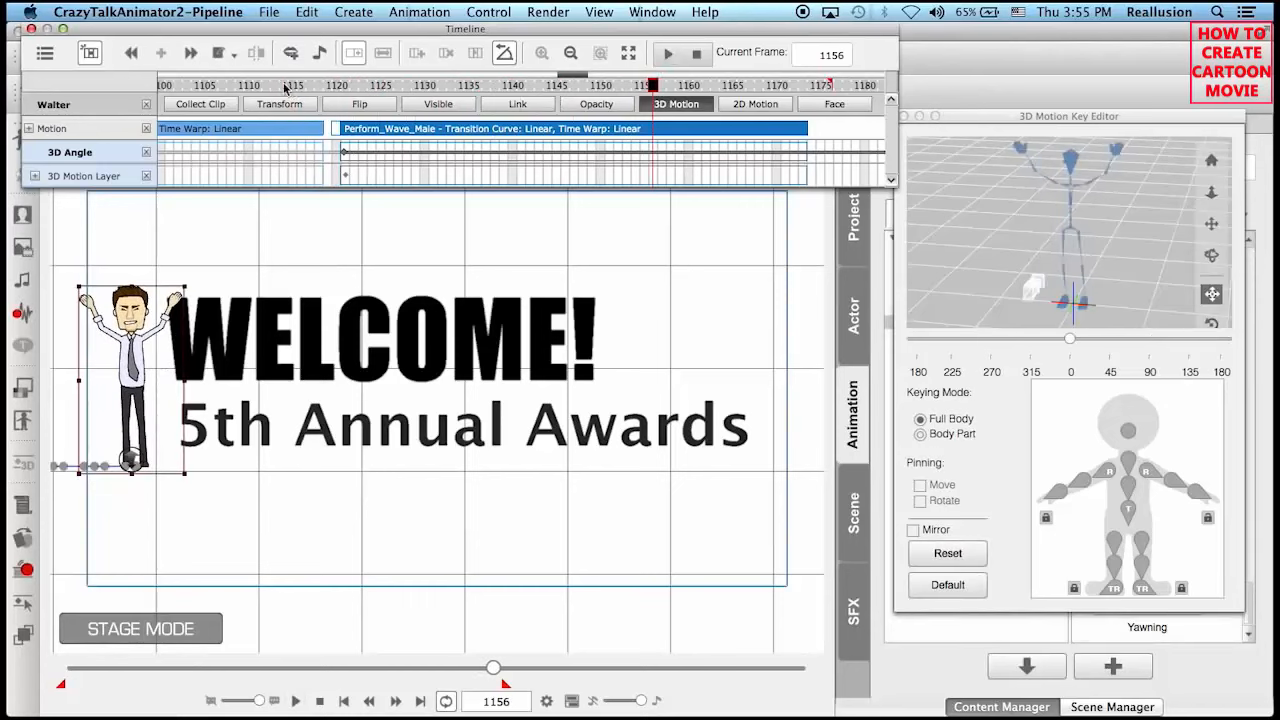
pyautogui.moveTo(290, 87)
pyautogui.mouseDown()
pyautogui.moveTo(222, 88)
pyautogui.moveTo(350, 92)
pyautogui.moveTo(293, 100)
pyautogui.mouseUp()
# Close the 3D Motion Key Editor and move the Perform_Wave_Male clip earlier so it directly follows the flattened clip.
pyautogui.click(352, 128)
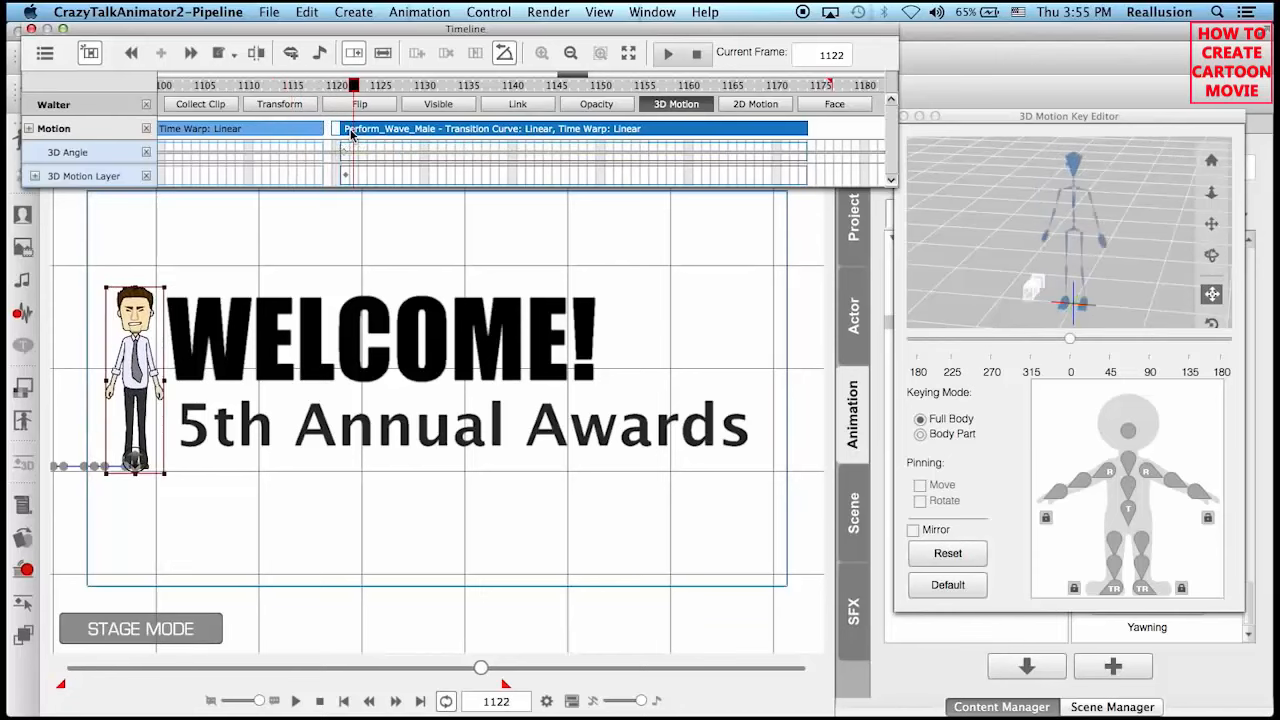
pyautogui.click(905, 116)
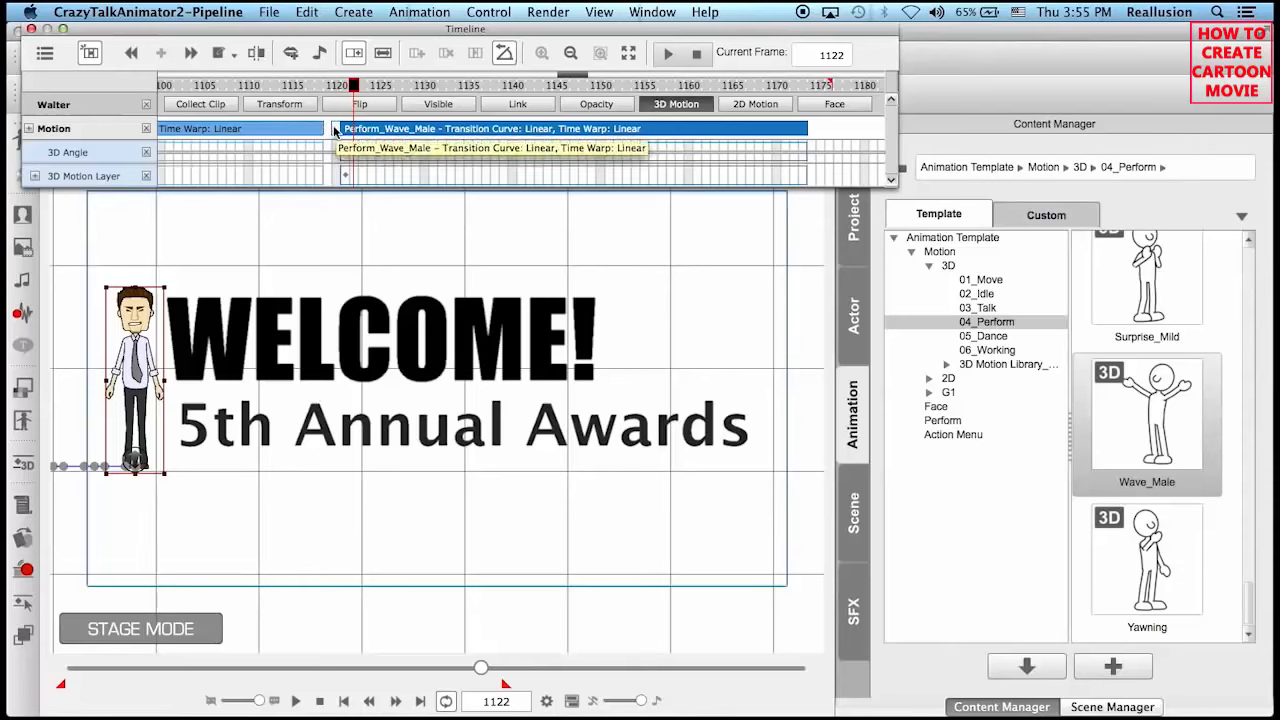
pyautogui.click(338, 133)
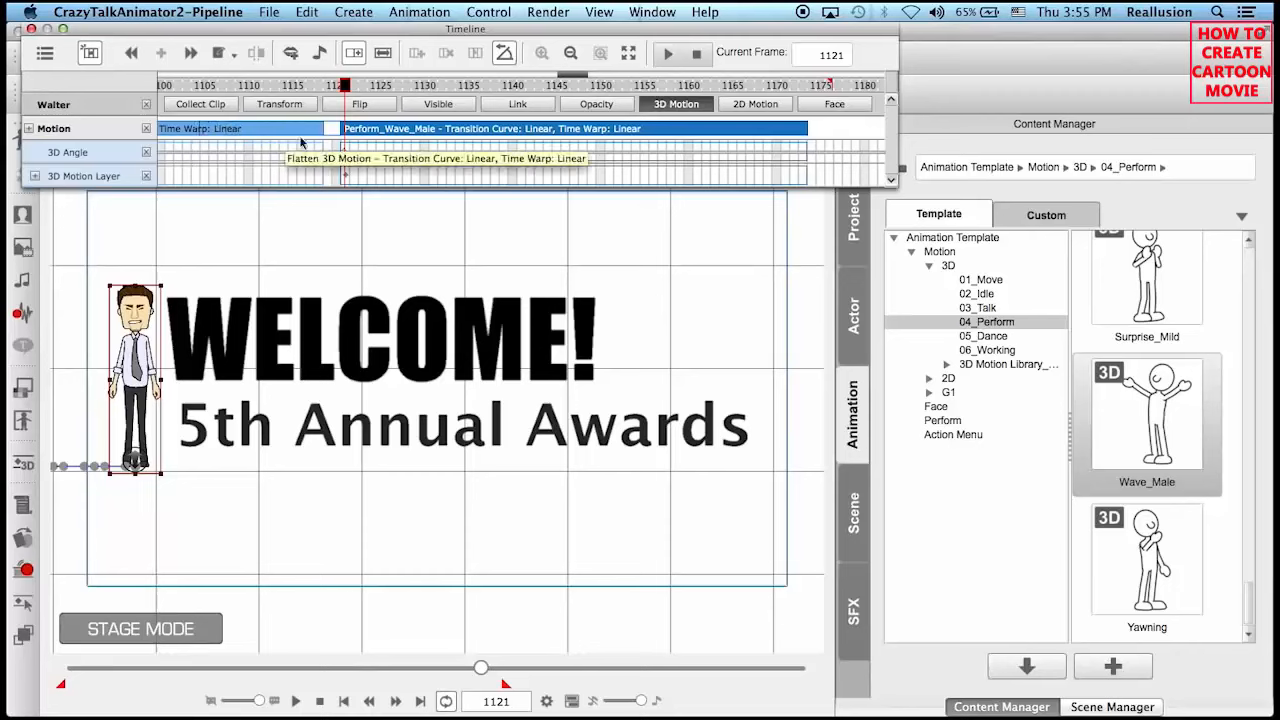
pyautogui.click(362, 133)
pyautogui.moveTo(360, 133); pyautogui.dragTo(341, 133)
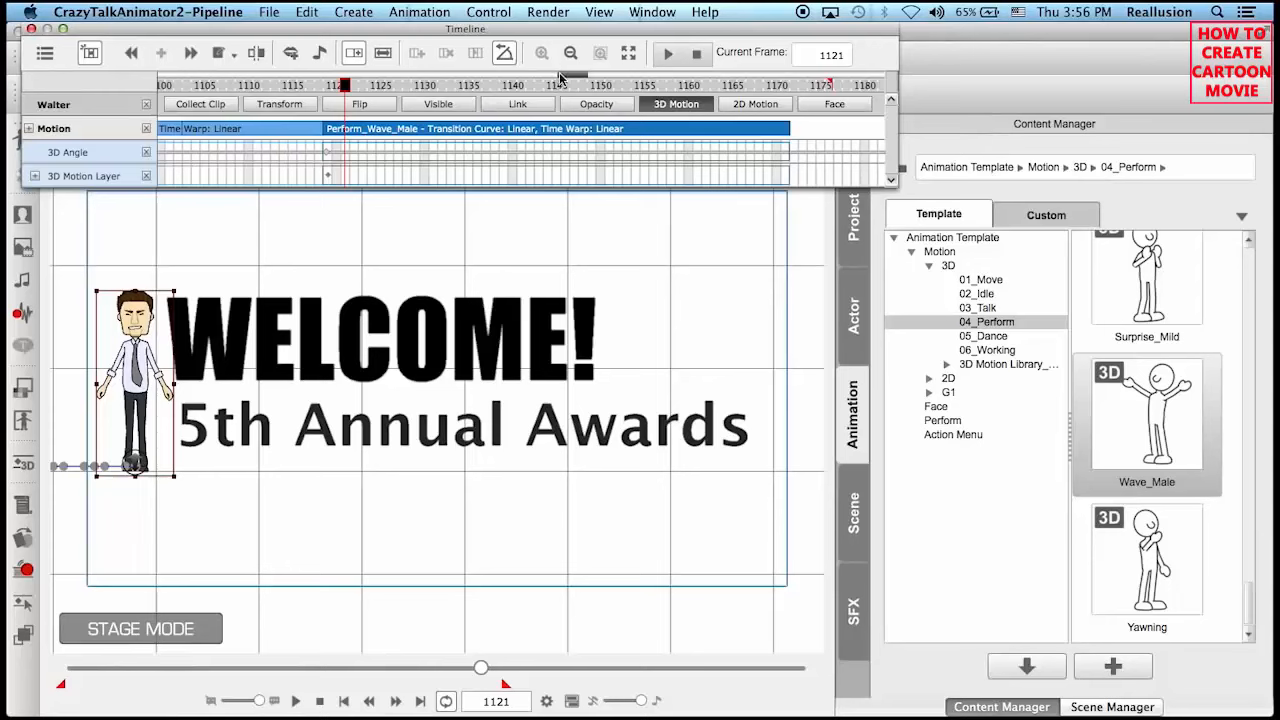
# Inspect the flattened clip and the adjoining Perform_Wave_Male clip, checking Walter's pose in each.
pyautogui.moveTo(556, 75); pyautogui.dragTo(549, 75)
pyautogui.click(293, 131)
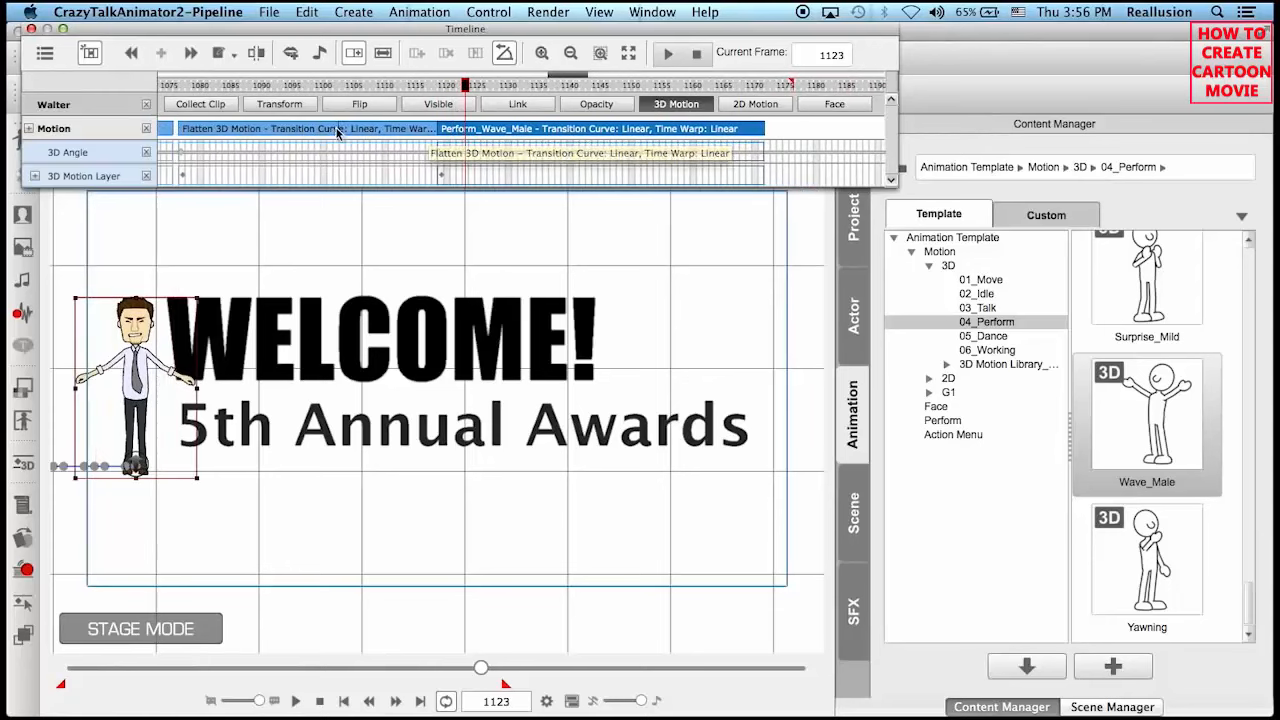
pyautogui.click(249, 131)
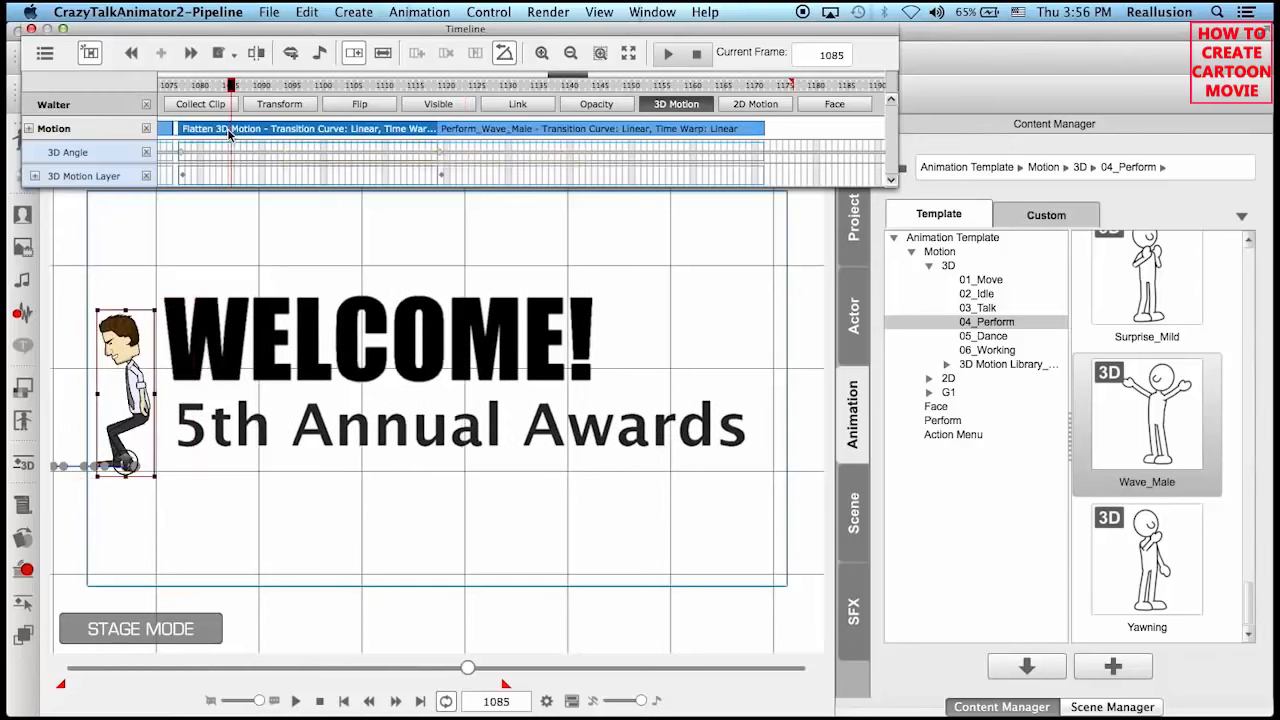
pyautogui.click(473, 128)
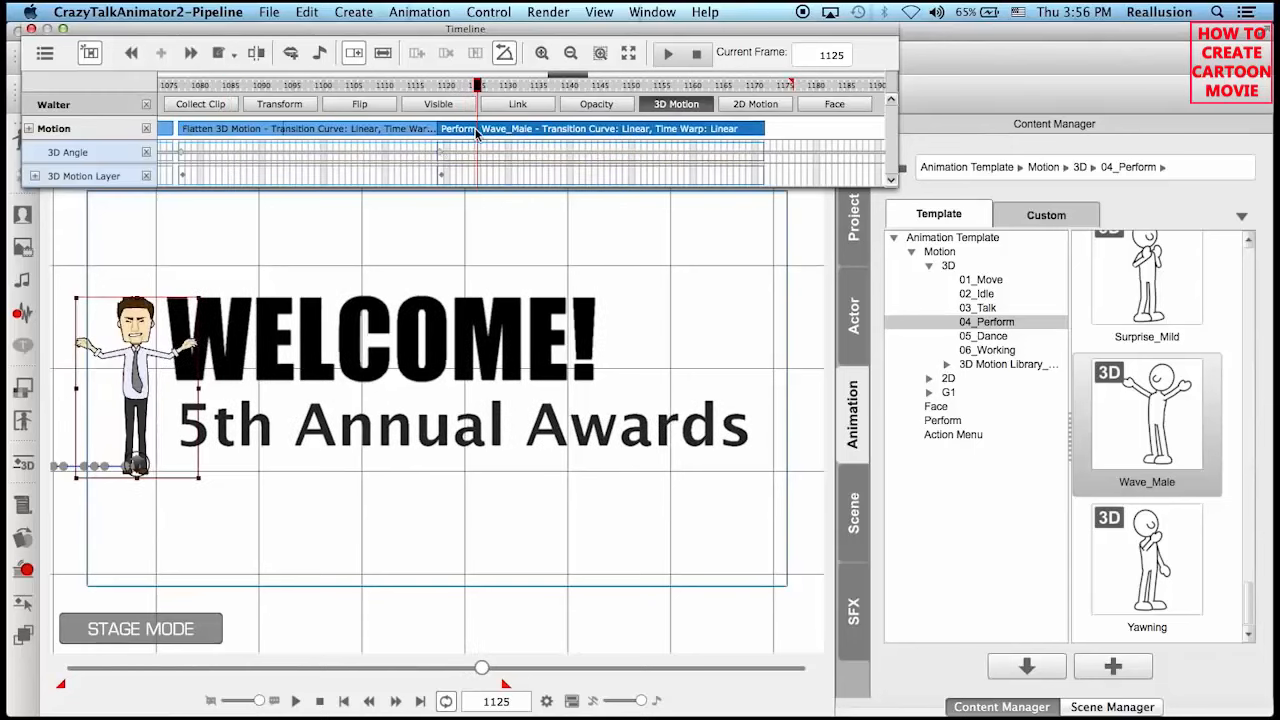
pyautogui.click(360, 131)
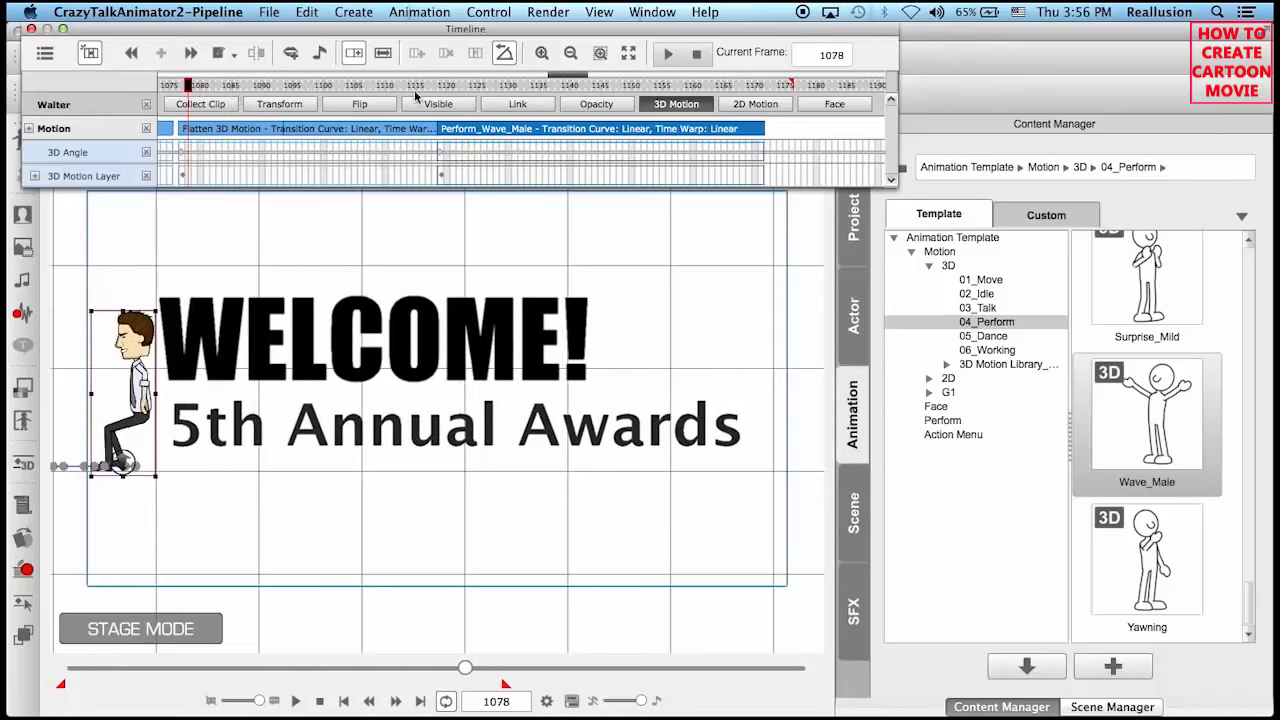
# Play the combined motion from frame 1078, pause at frame 1165, and close the timeline.
pyautogui.click(668, 54)
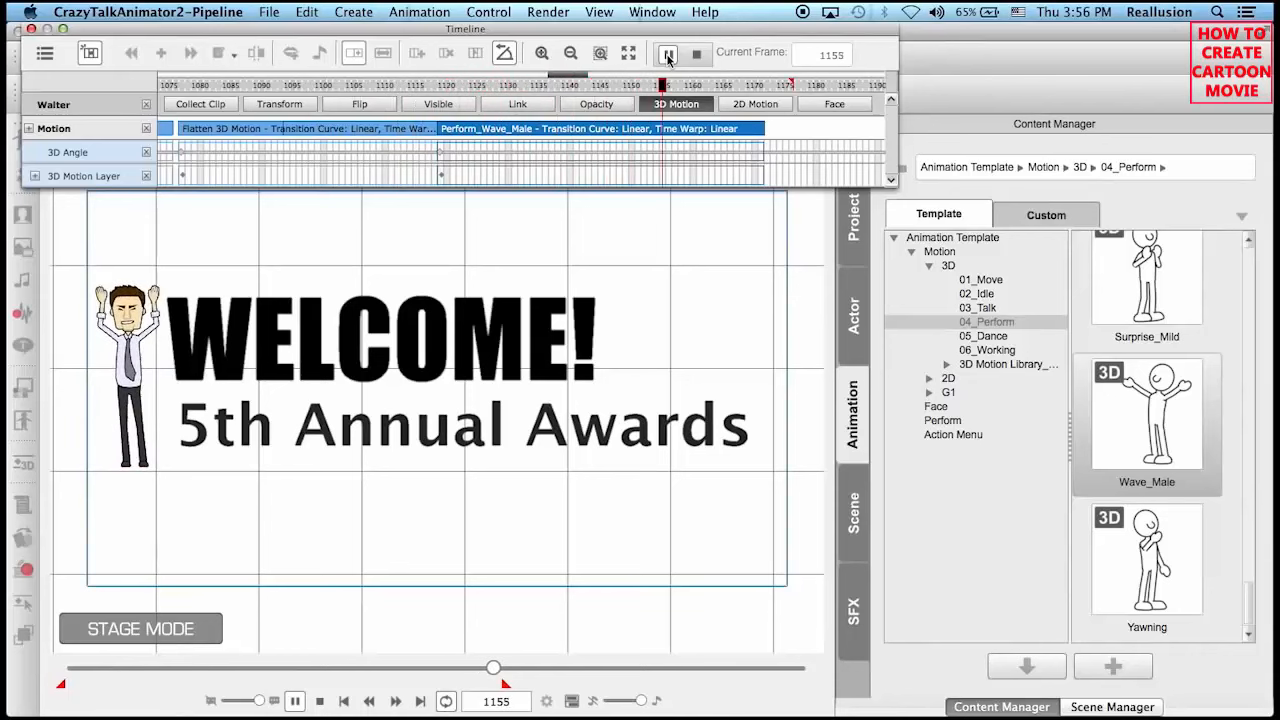
pyautogui.click(668, 55)
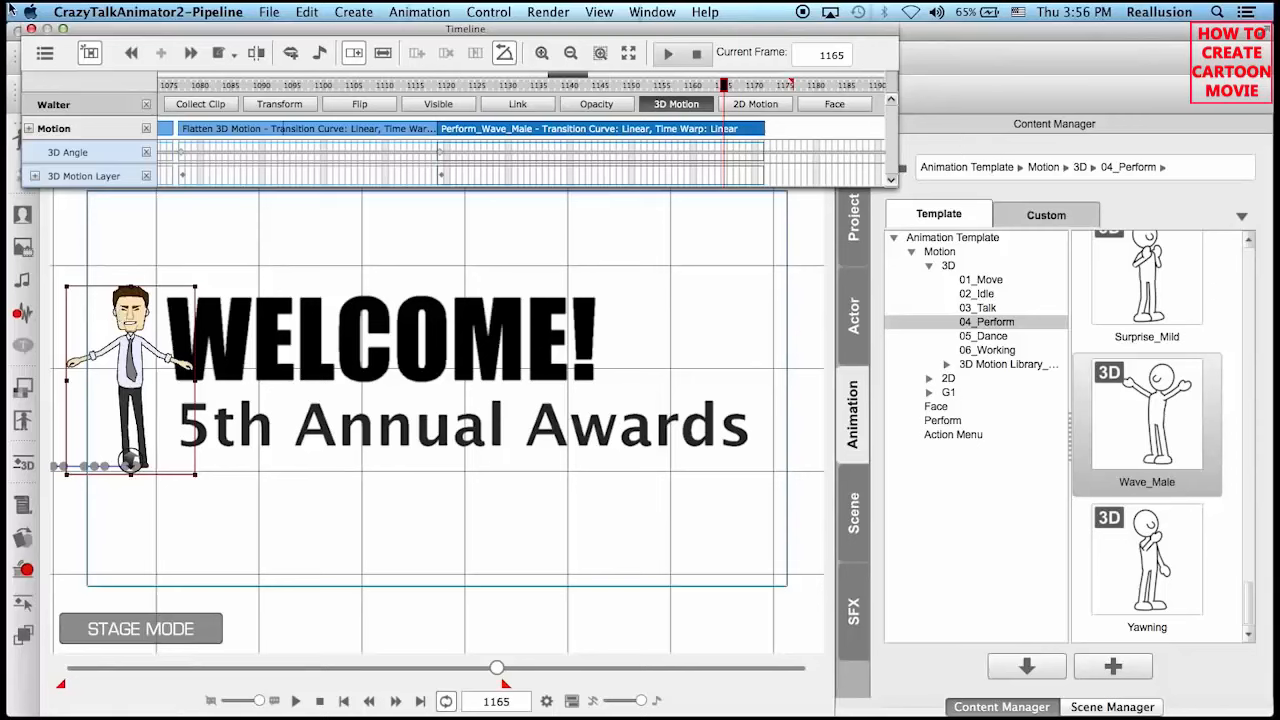
pyautogui.click(31, 29)
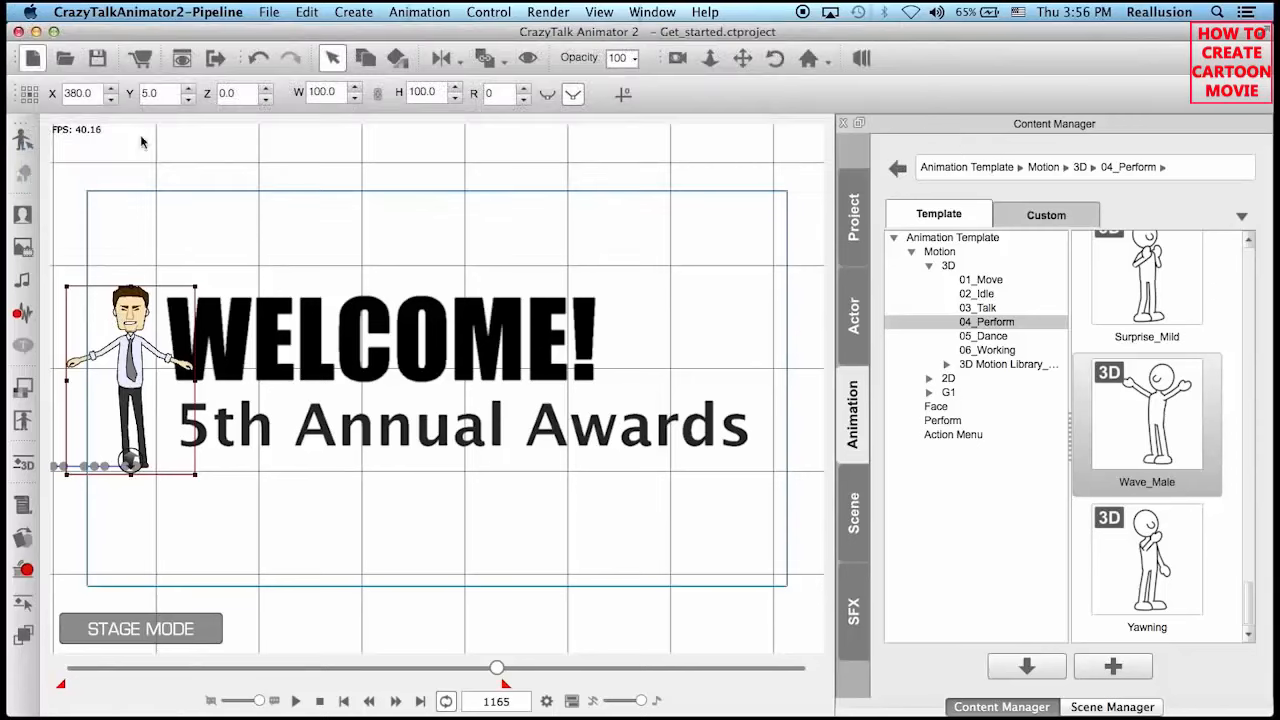
# Deselect Walter and start a new empty project in place of Get_started.
pyautogui.click(812, 522)
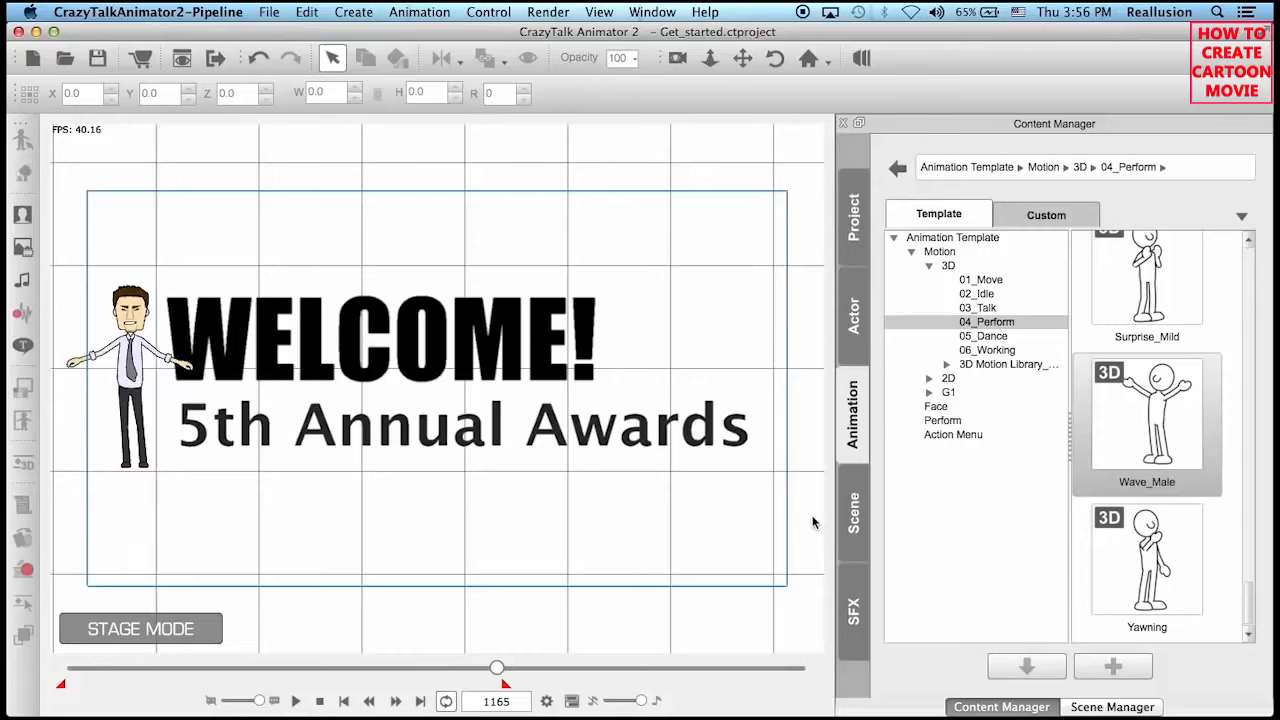
pyautogui.press('super+n')
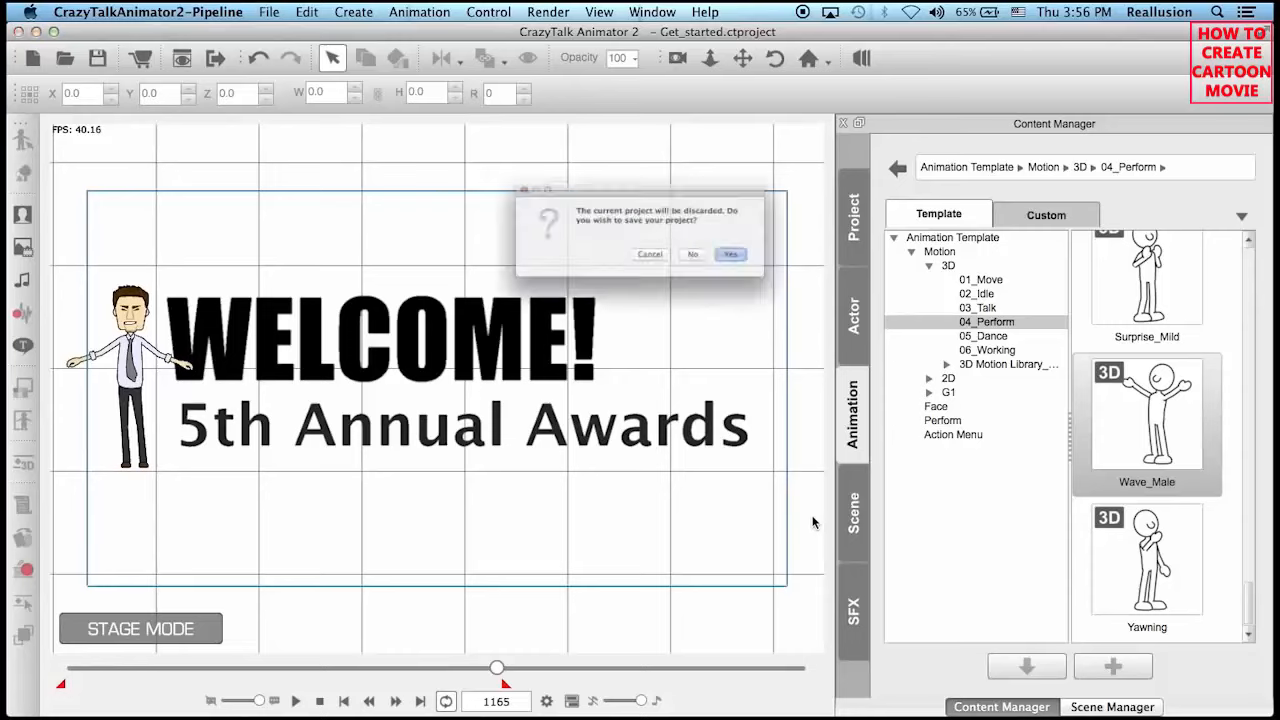
pyautogui.click(720, 266)
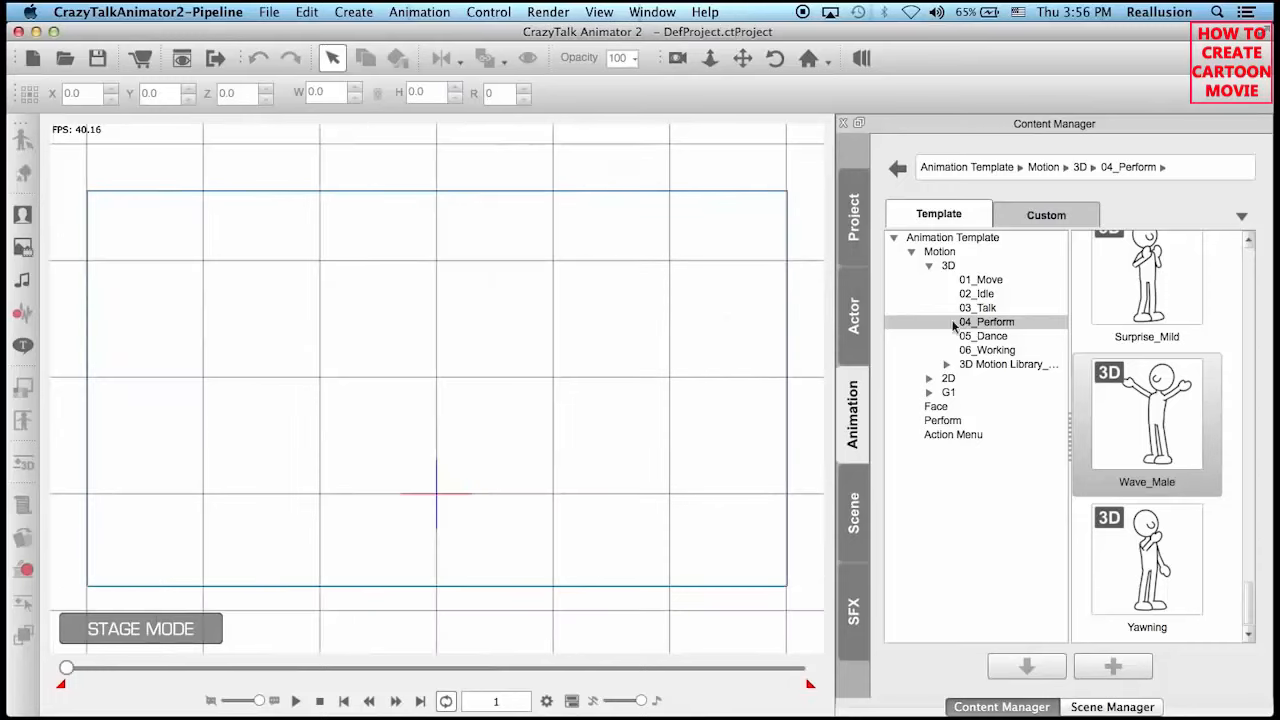
# Browse the presentation project templates in the 02_Goal & Achievement and 03_Fear & Wonder categories.
pyautogui.click(855, 203)
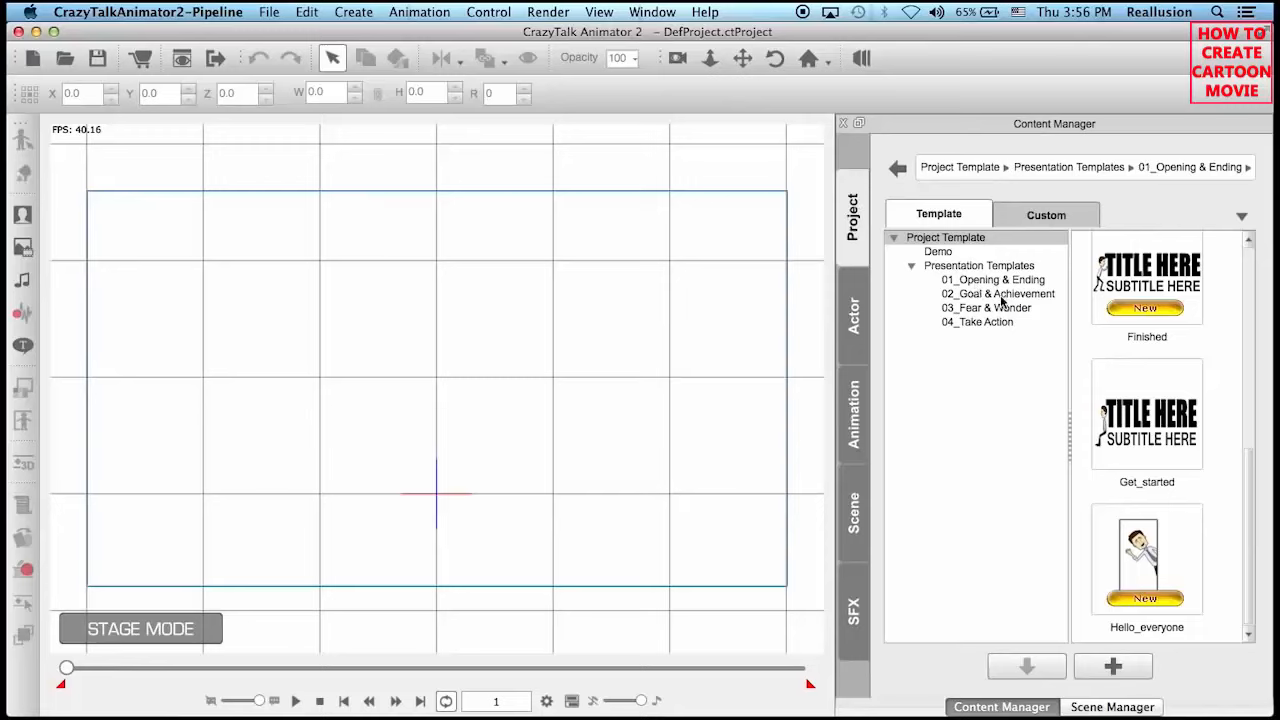
pyautogui.click(1002, 294)
pyautogui.moveTo(1257, 421); pyautogui.dragTo(1250, 557)
pyautogui.click(1002, 308)
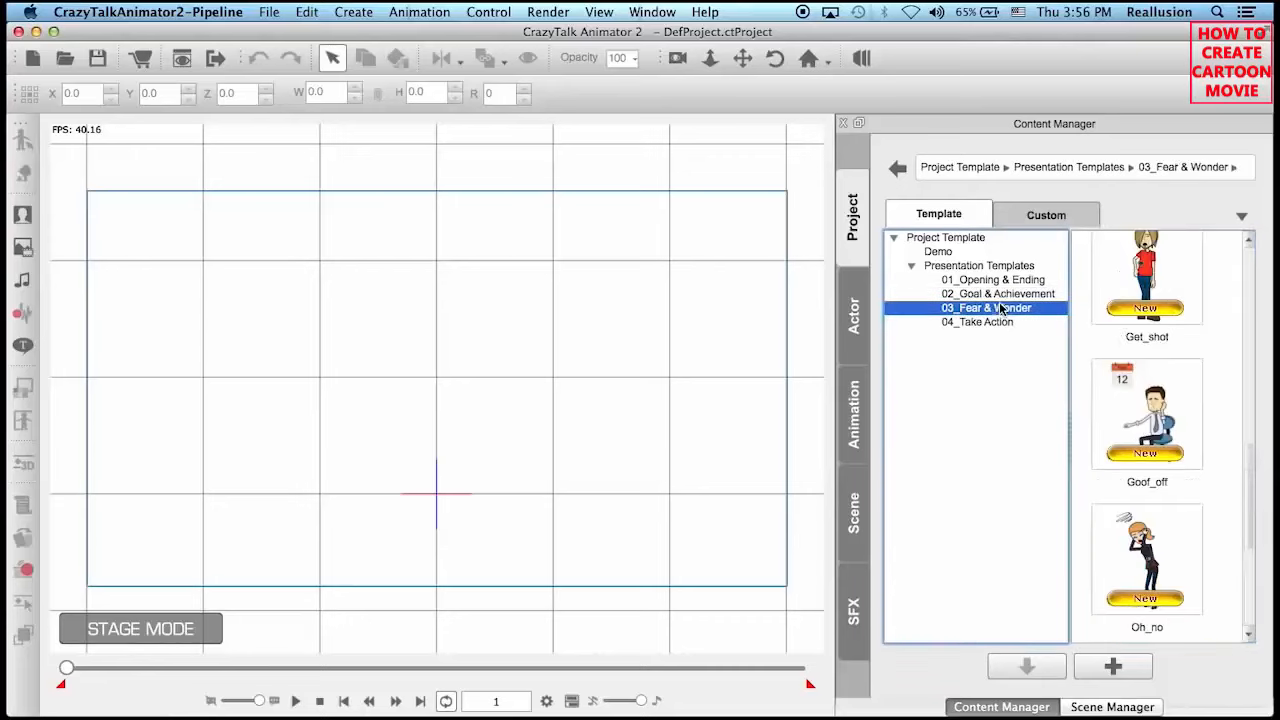
pyautogui.moveTo(1247, 462); pyautogui.dragTo(1246, 276)
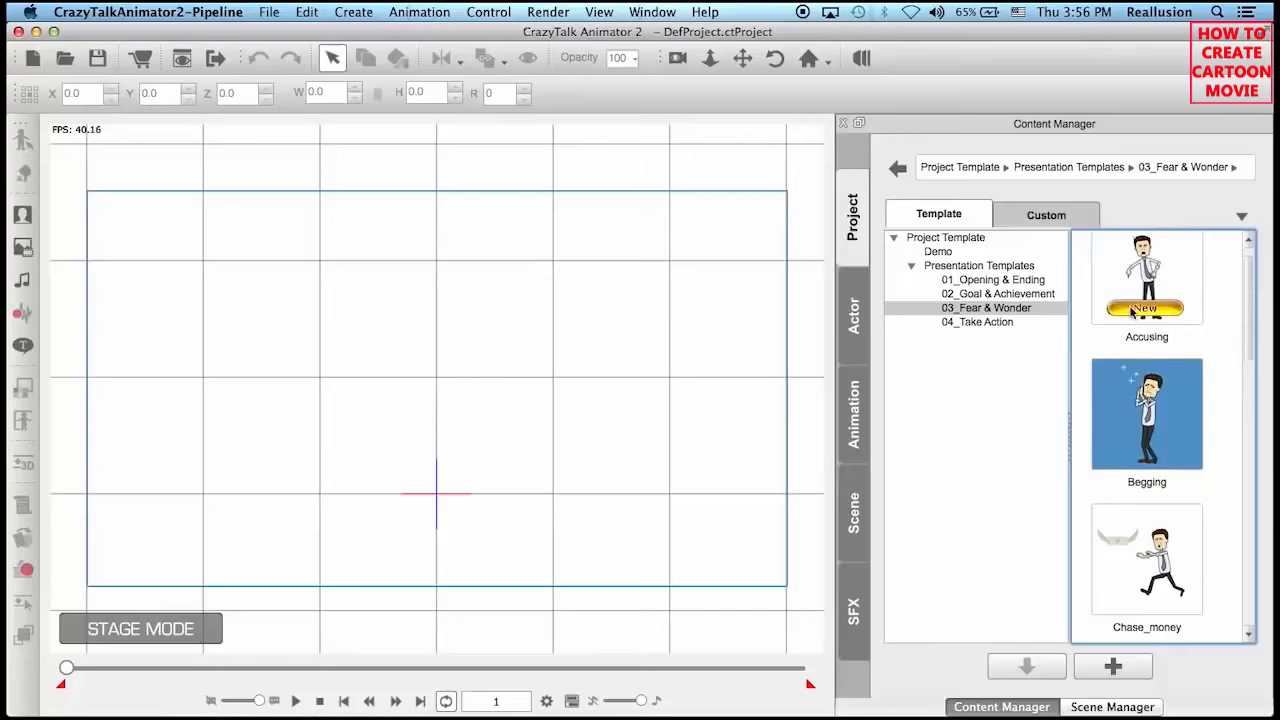
# Load the Contact_me project template from 04_Take Action and preview its animation, stopping back at the first frame.
pyautogui.click(976, 322)
pyautogui.moveTo(1246, 332); pyautogui.dragTo(1246, 355)
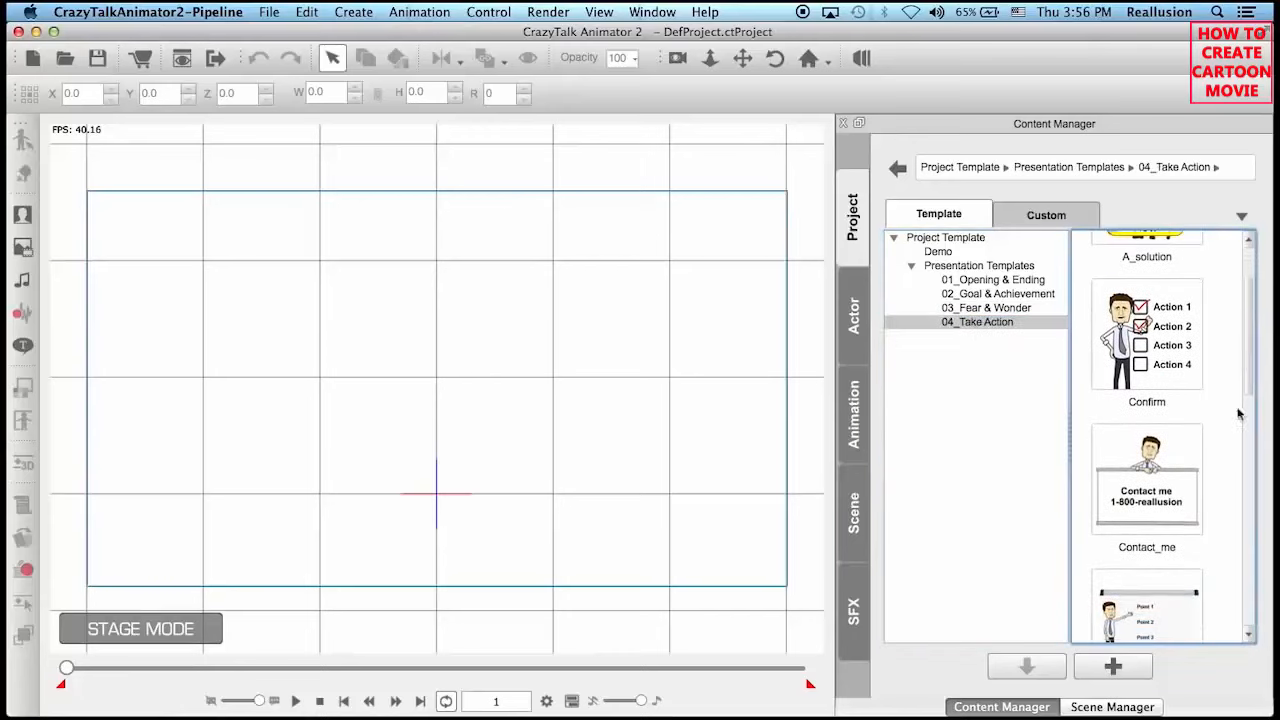
pyautogui.click(1156, 483)
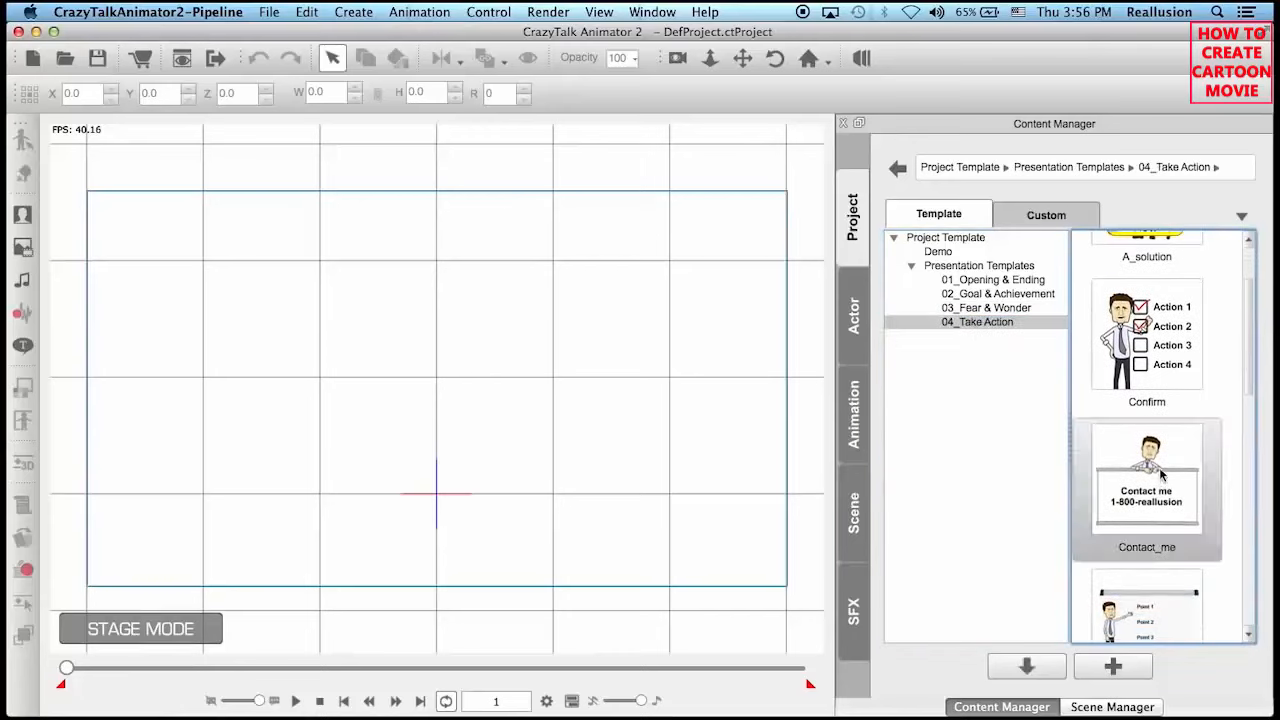
pyautogui.doubleClick(1159, 467)
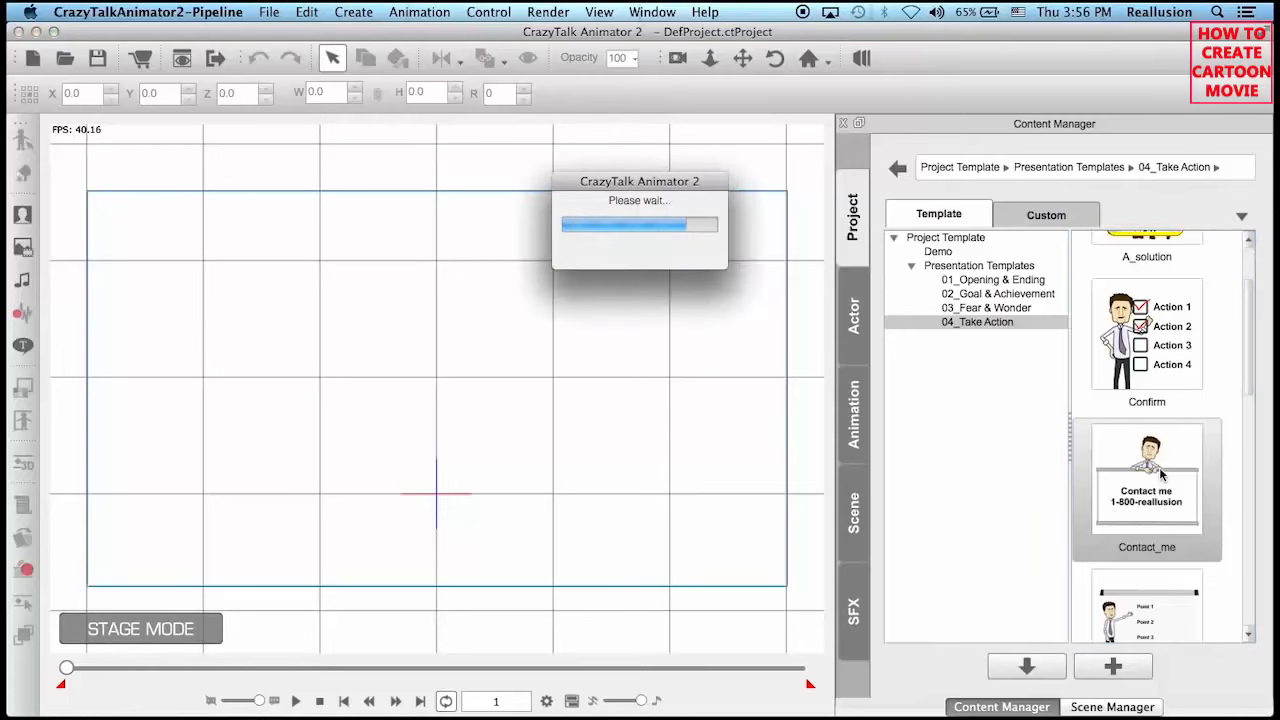
pyautogui.click(296, 701)
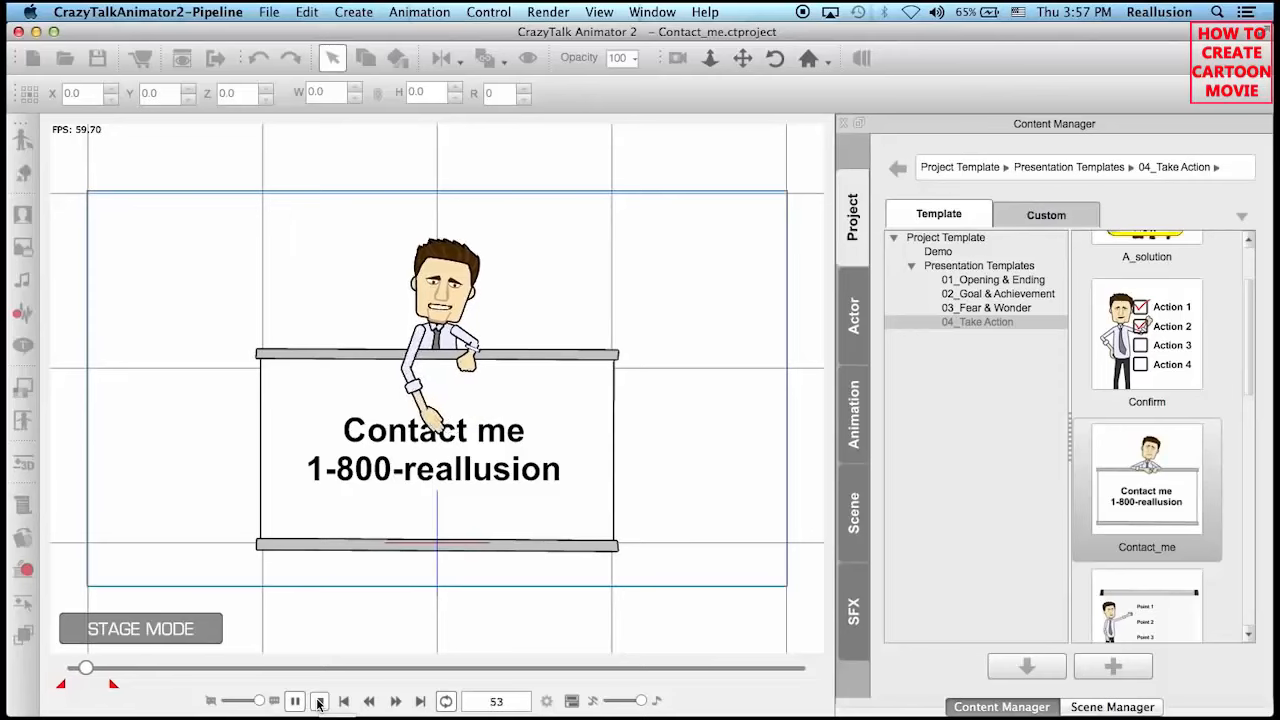
pyautogui.click(319, 704)
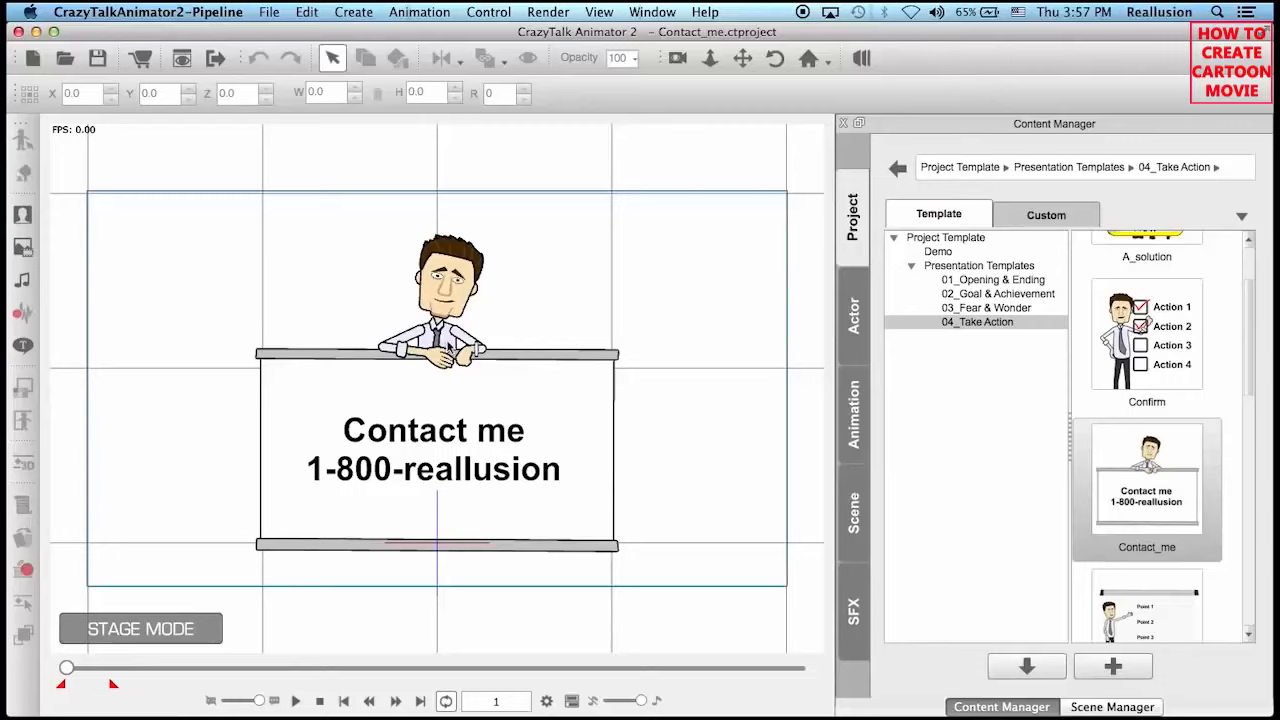
# Compare the Walter(0) and Walter actors in the scene's object list, hiding Walter to isolate Walter(0).
pyautogui.click(1108, 705)
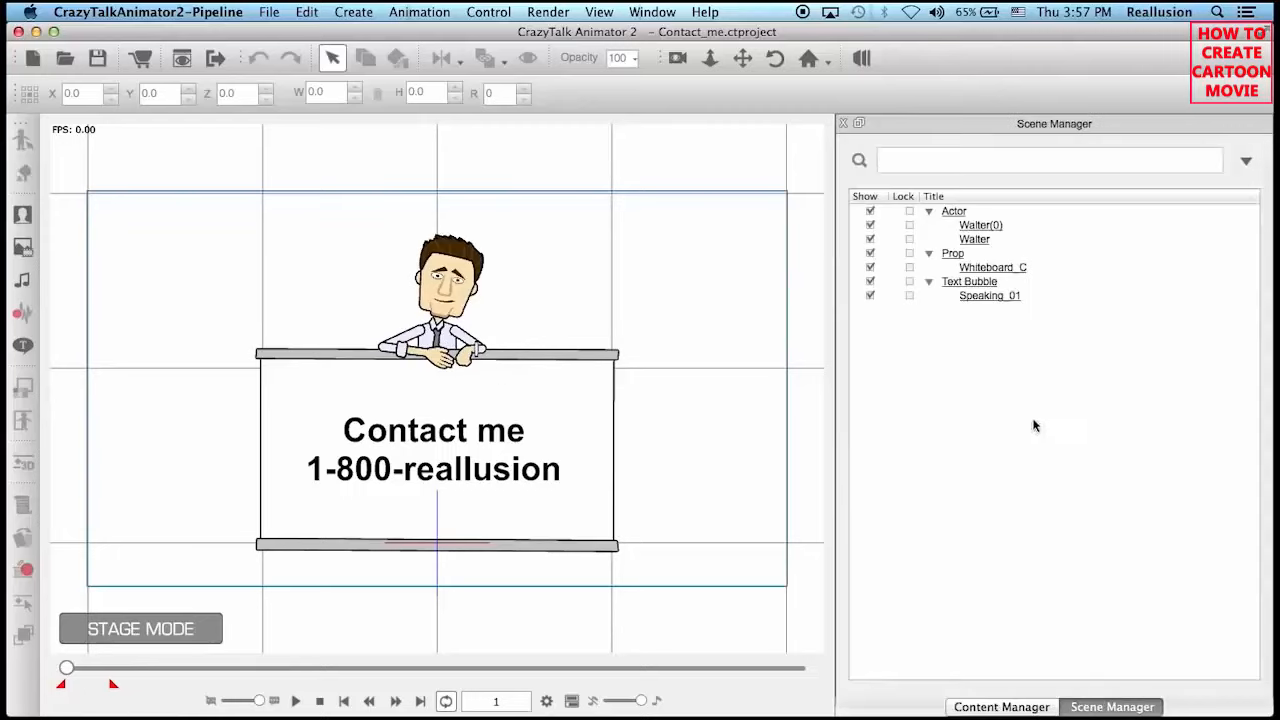
pyautogui.click(986, 227)
pyautogui.click(984, 240)
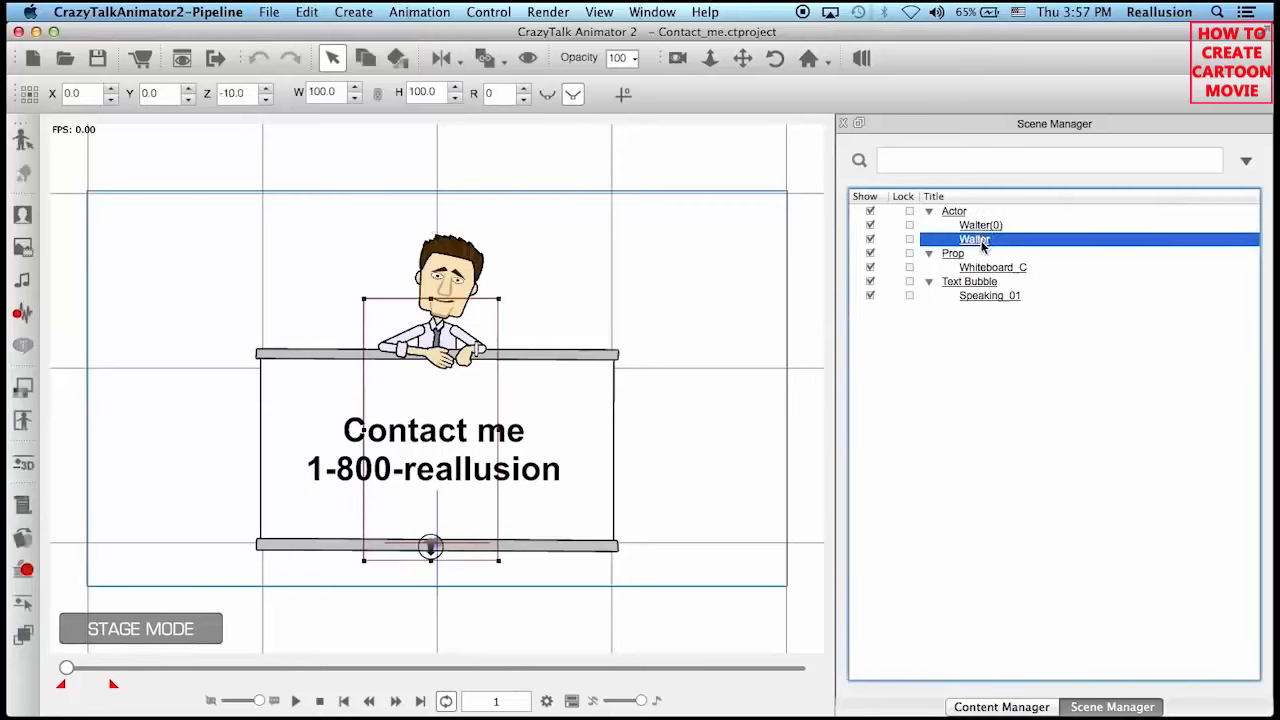
pyautogui.click(984, 227)
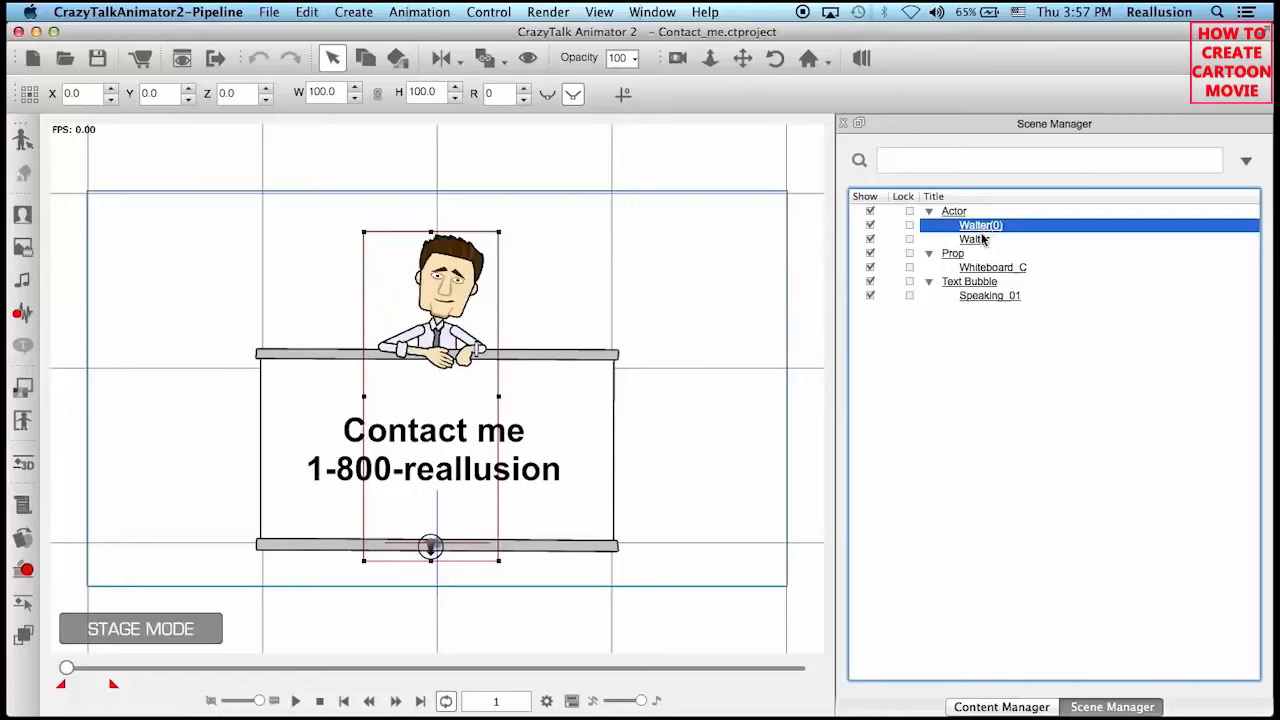
pyautogui.click(976, 240)
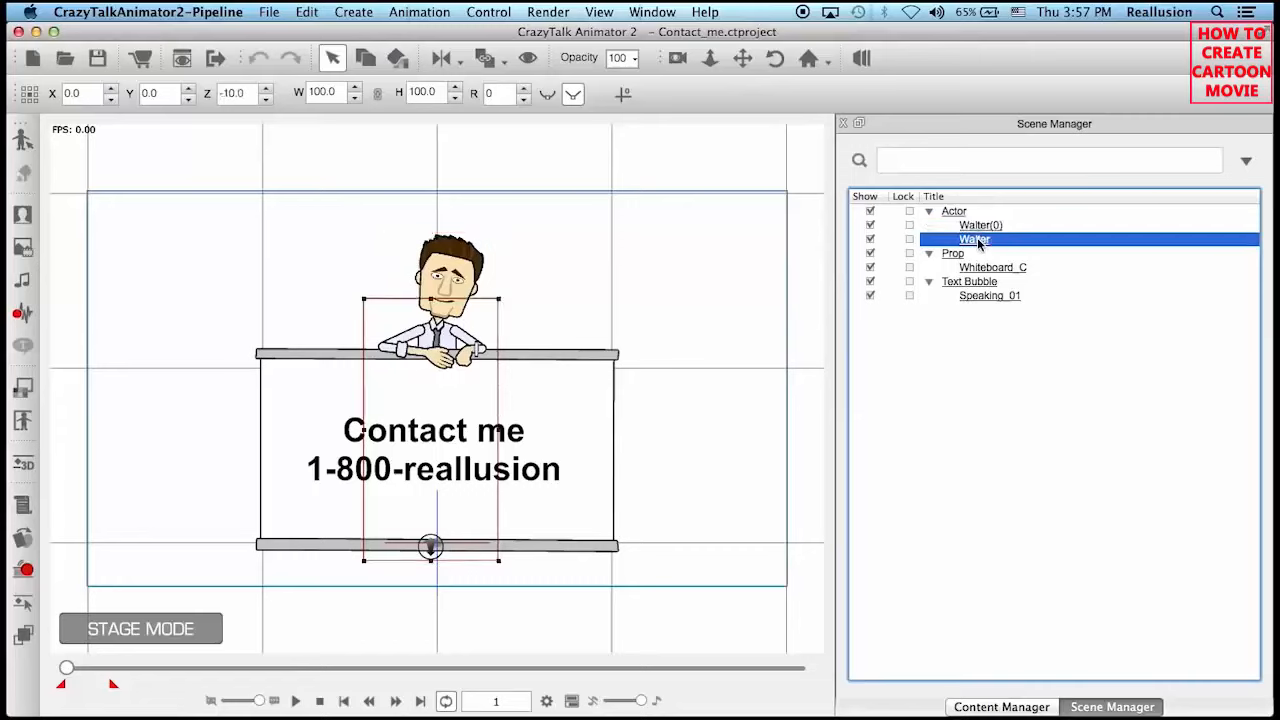
pyautogui.click(870, 239)
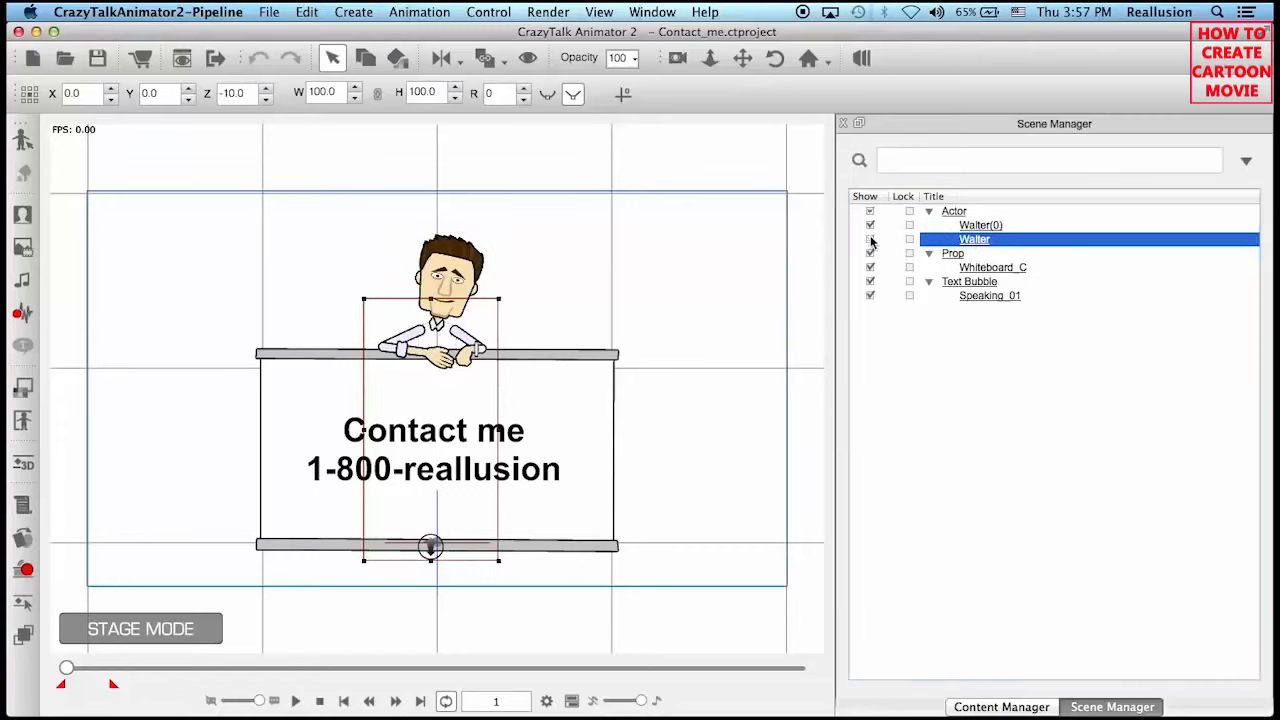
pyautogui.click(962, 229)
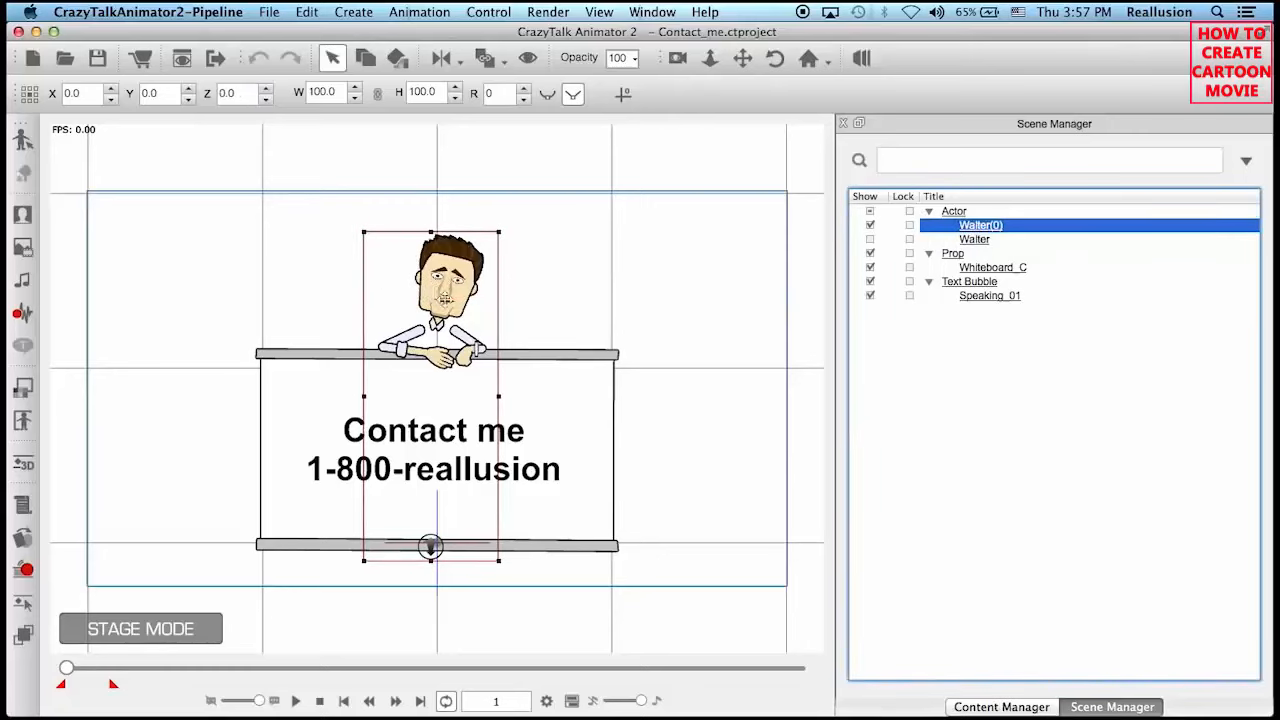
# Set the project's background color to black.
pyautogui.click(547, 701)
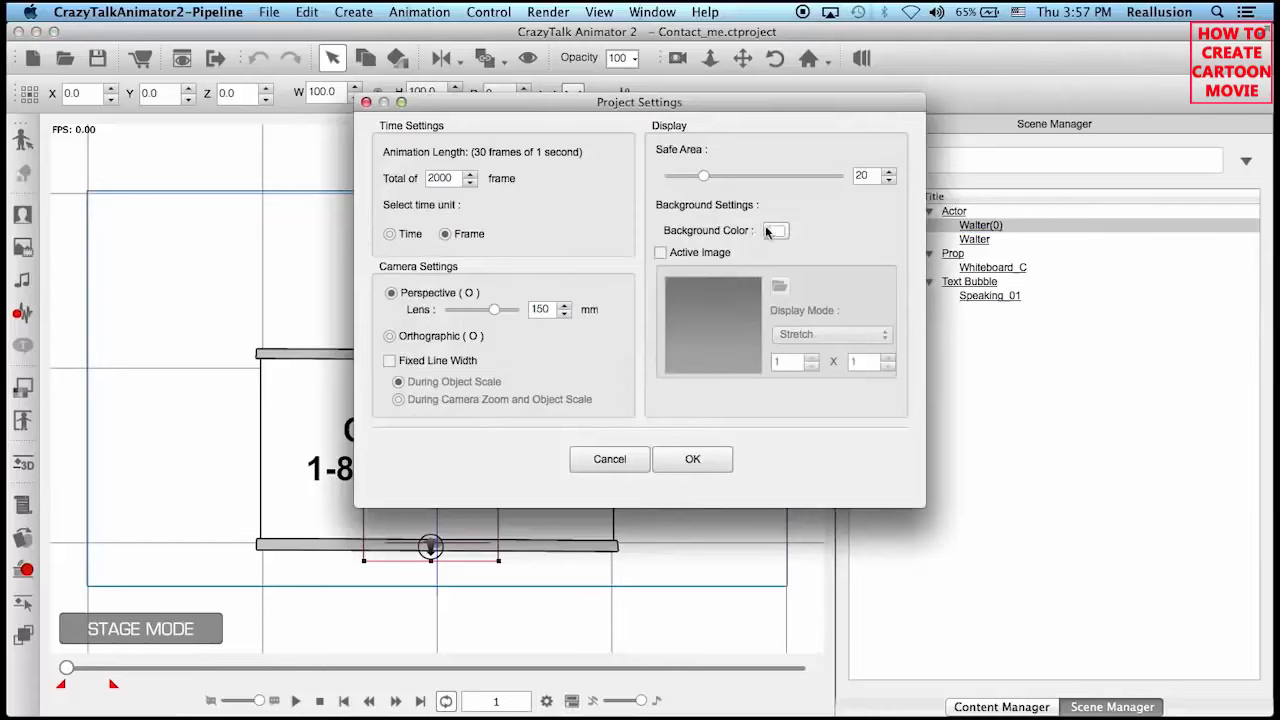
pyautogui.click(772, 231)
pyautogui.moveTo(435, 370); pyautogui.dragTo(441, 522)
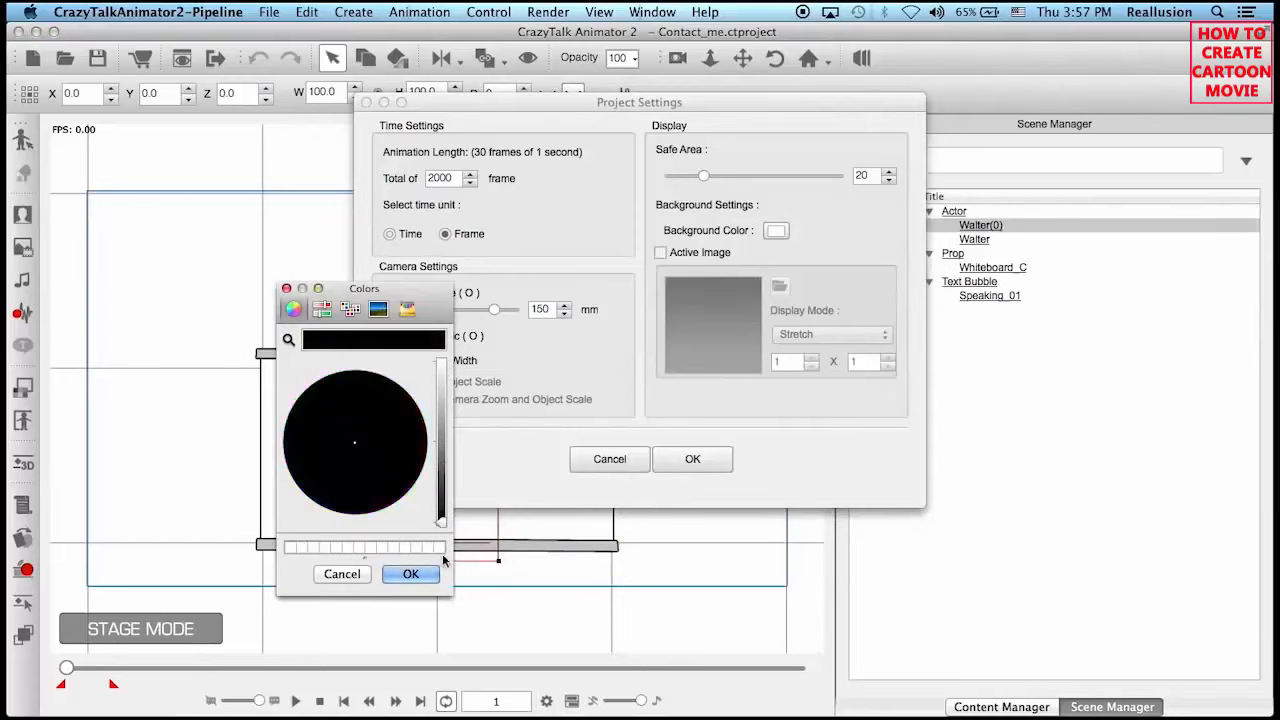
pyautogui.click(436, 574)
pyautogui.click(695, 462)
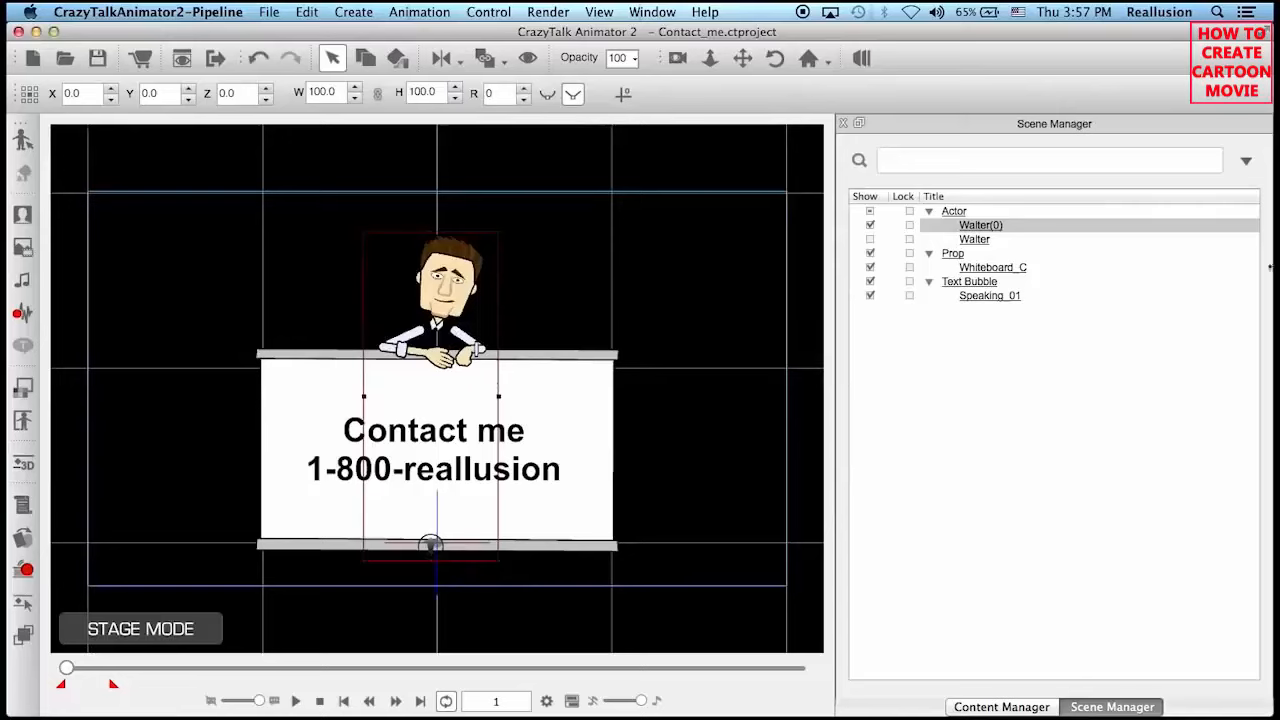
# Hide Walter(0), show Walter on its own to examine its body parts, and show Walter(0) again.
pyautogui.click(990, 228)
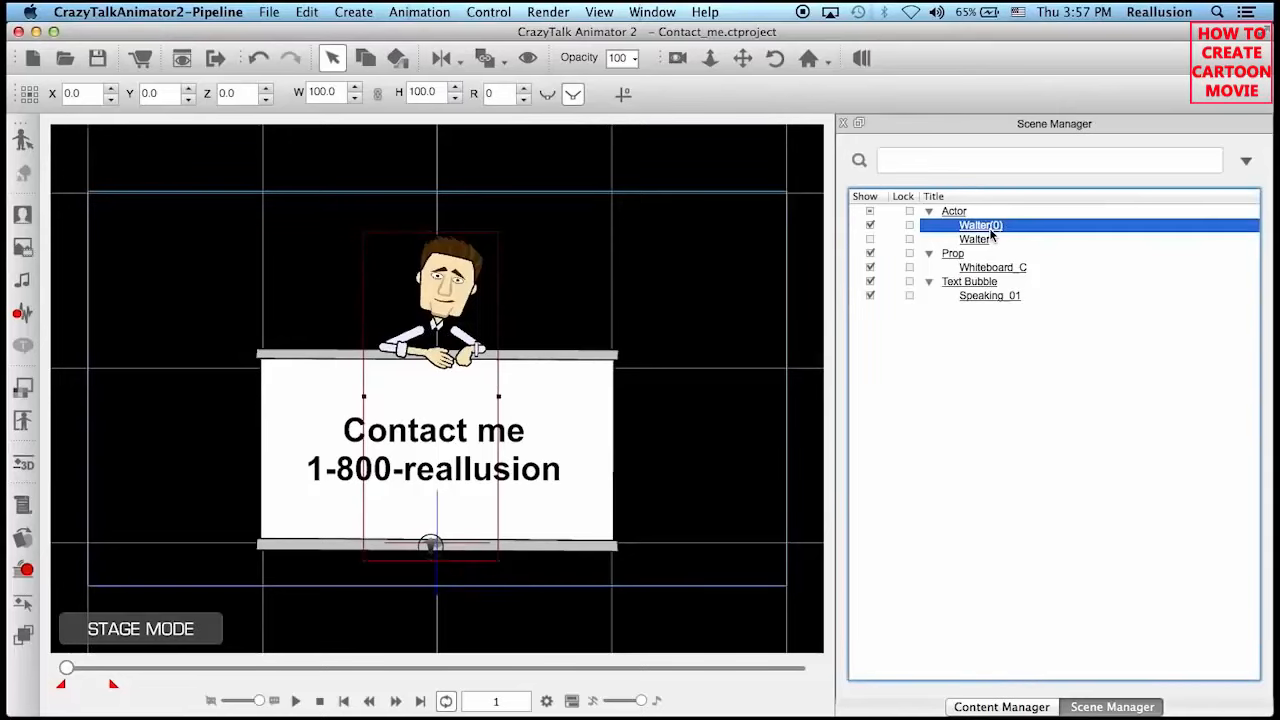
pyautogui.click(870, 225)
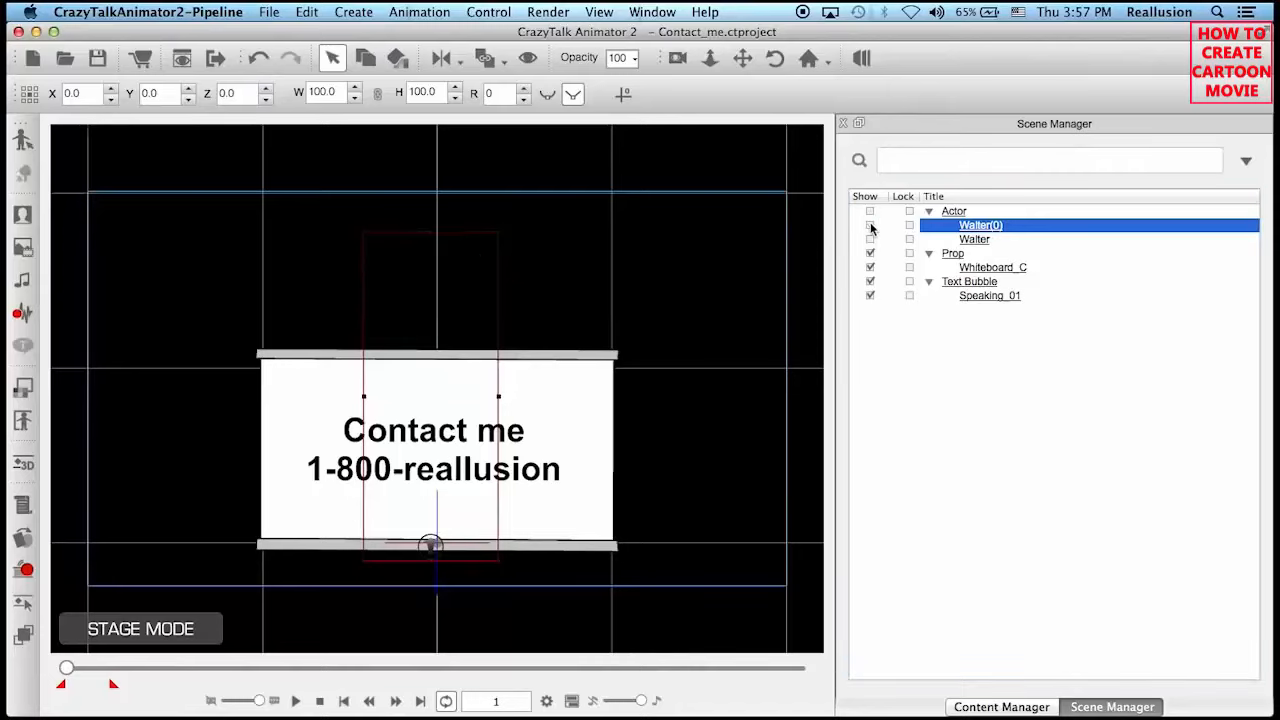
pyautogui.click(870, 240)
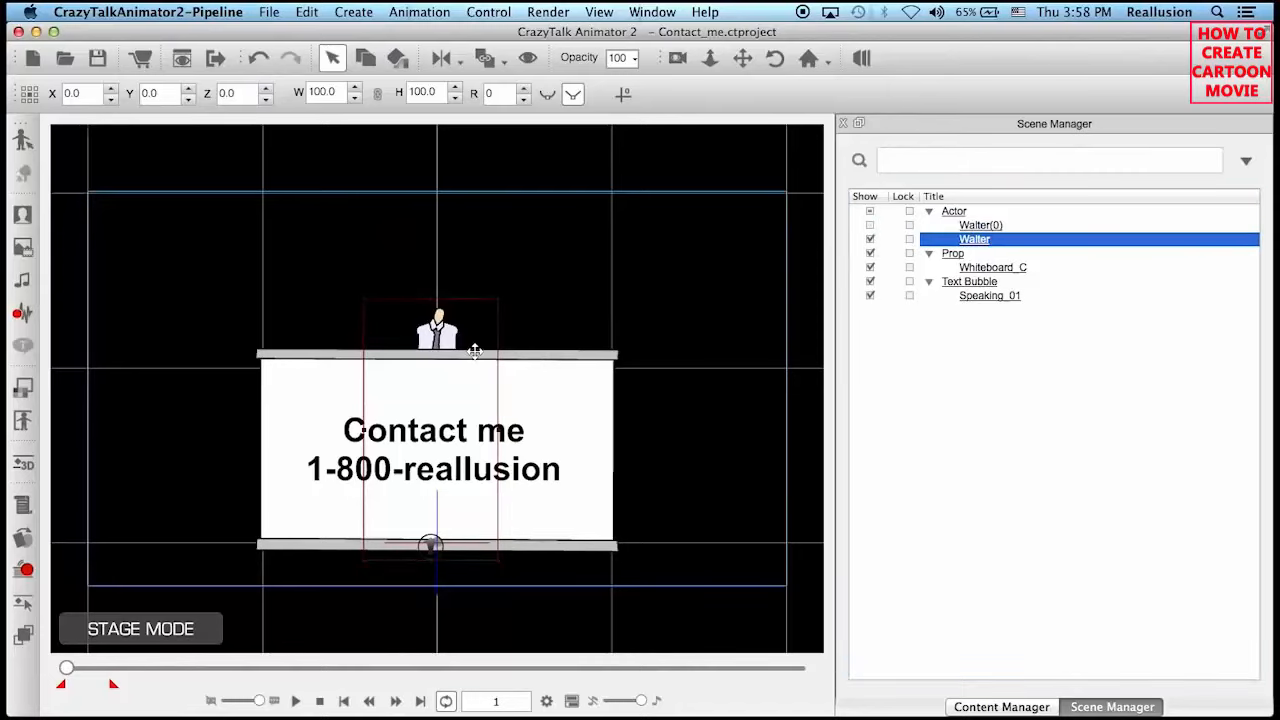
pyautogui.click(870, 225)
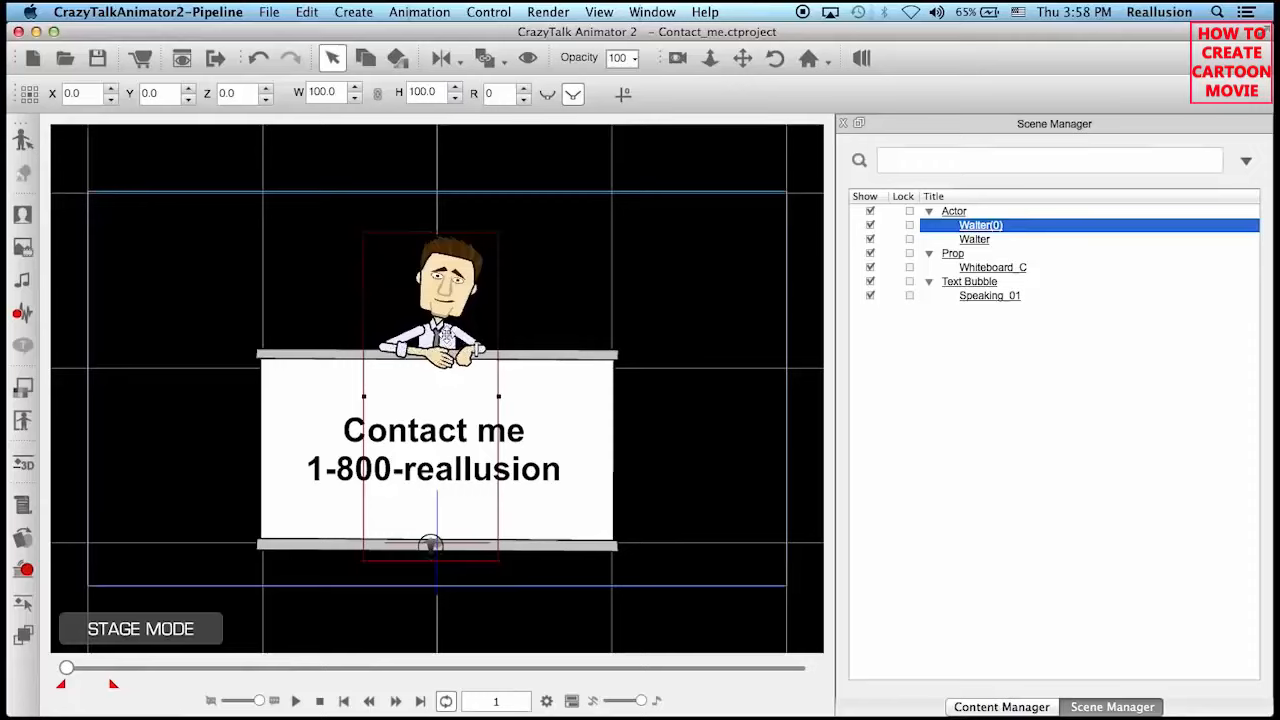
# Examine the layering of the two actors and the whiteboard from the side in 3D view, and return to the camera view.
pyautogui.click(862, 60)
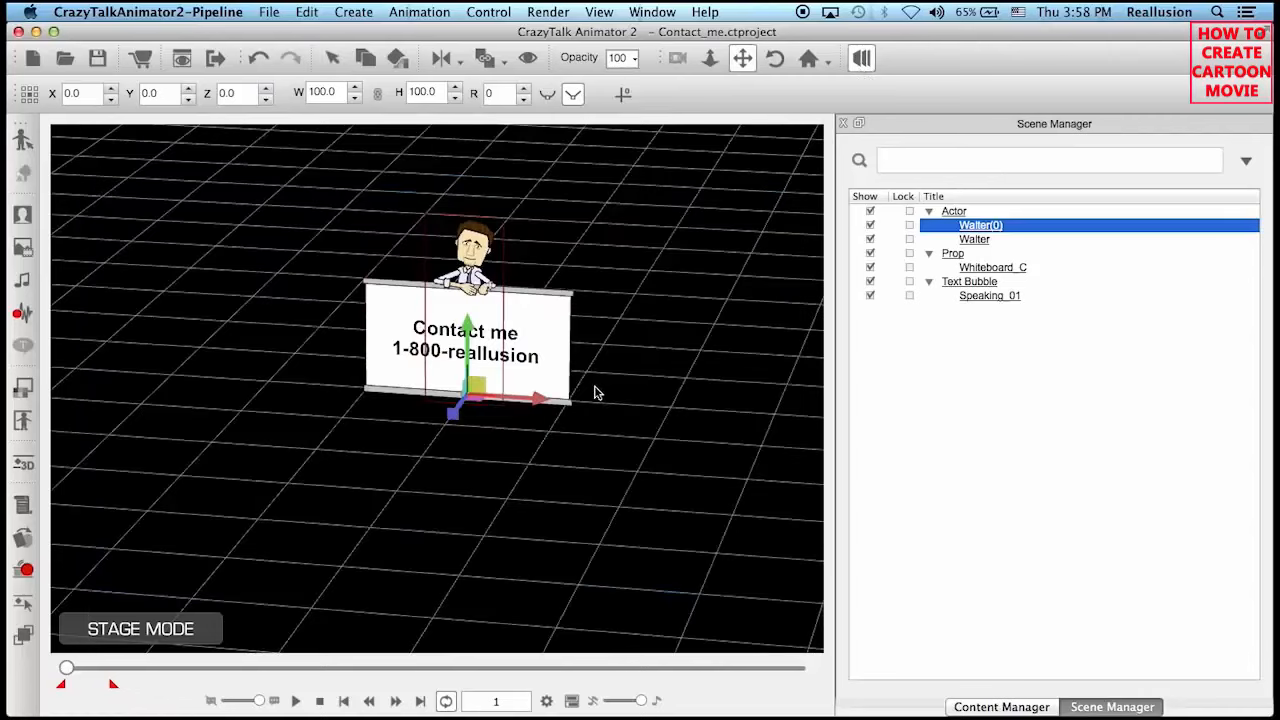
pyautogui.moveTo(594, 391); pyautogui.dragTo(523, 434)
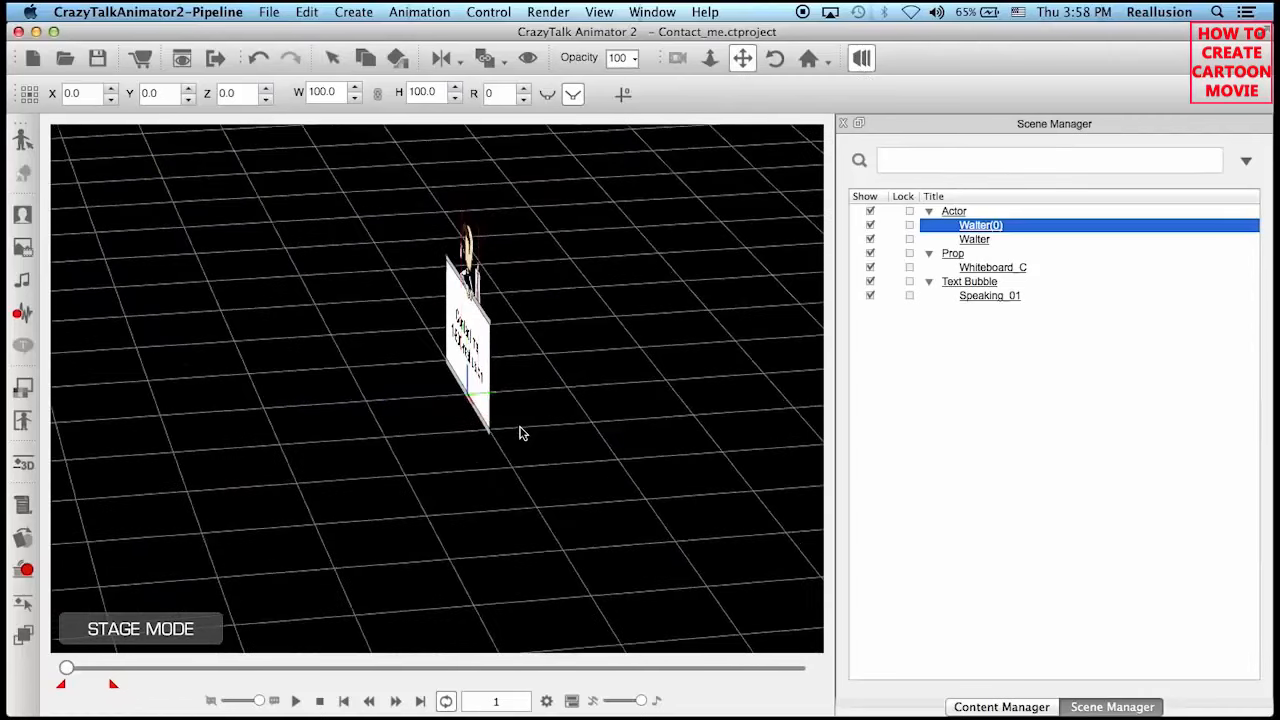
pyautogui.click(525, 438)
pyautogui.scroll(6, 533, 454)
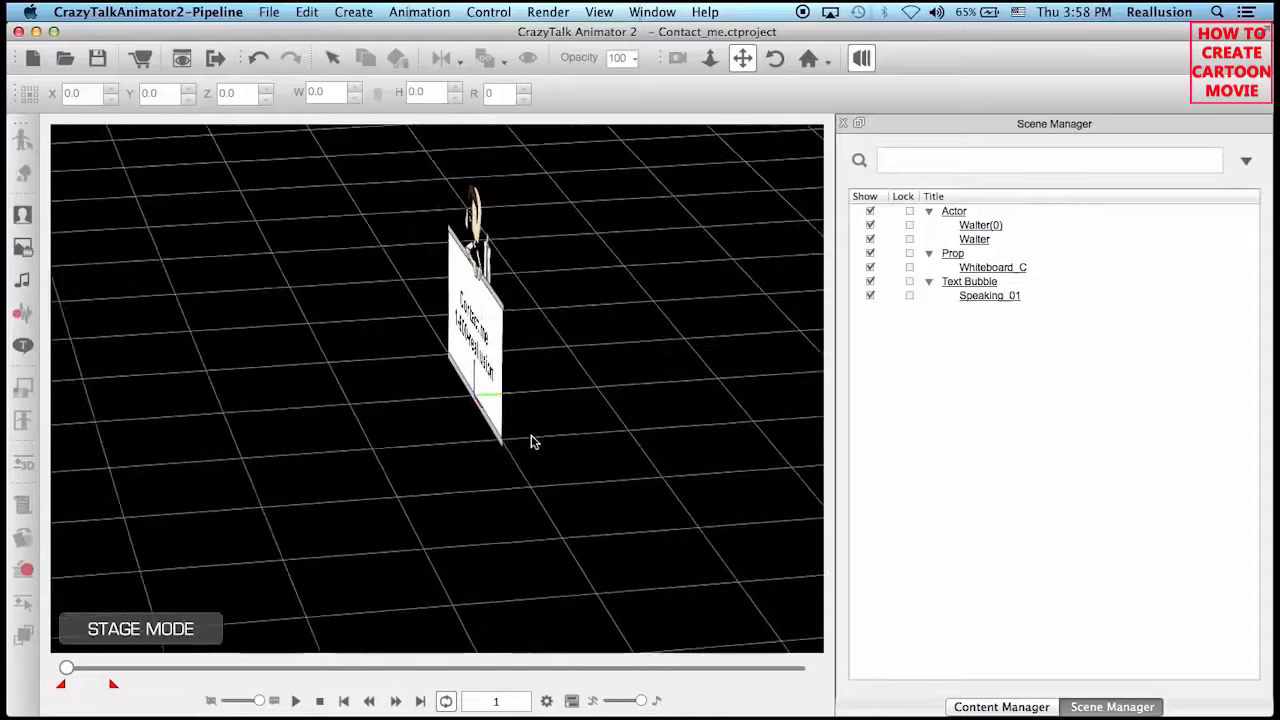
pyautogui.moveTo(531, 437); pyautogui.dragTo(557, 538)
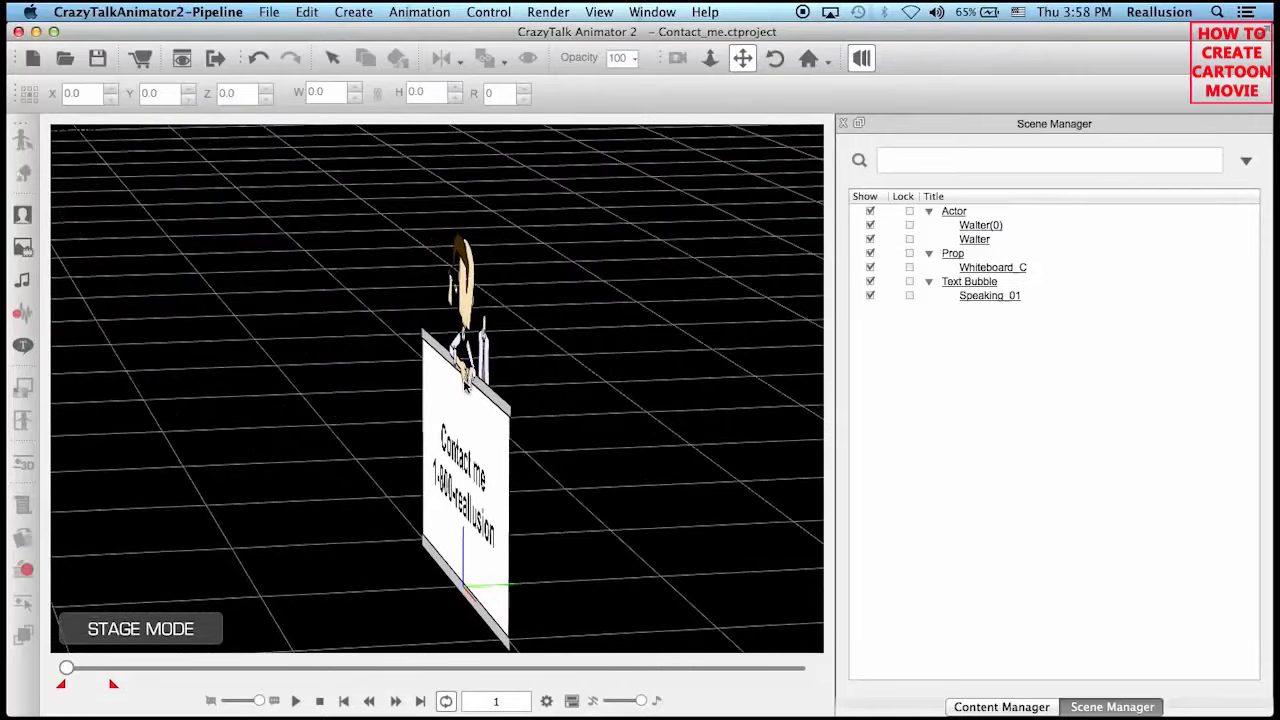
pyautogui.moveTo(531, 460); pyautogui.dragTo(600, 443)
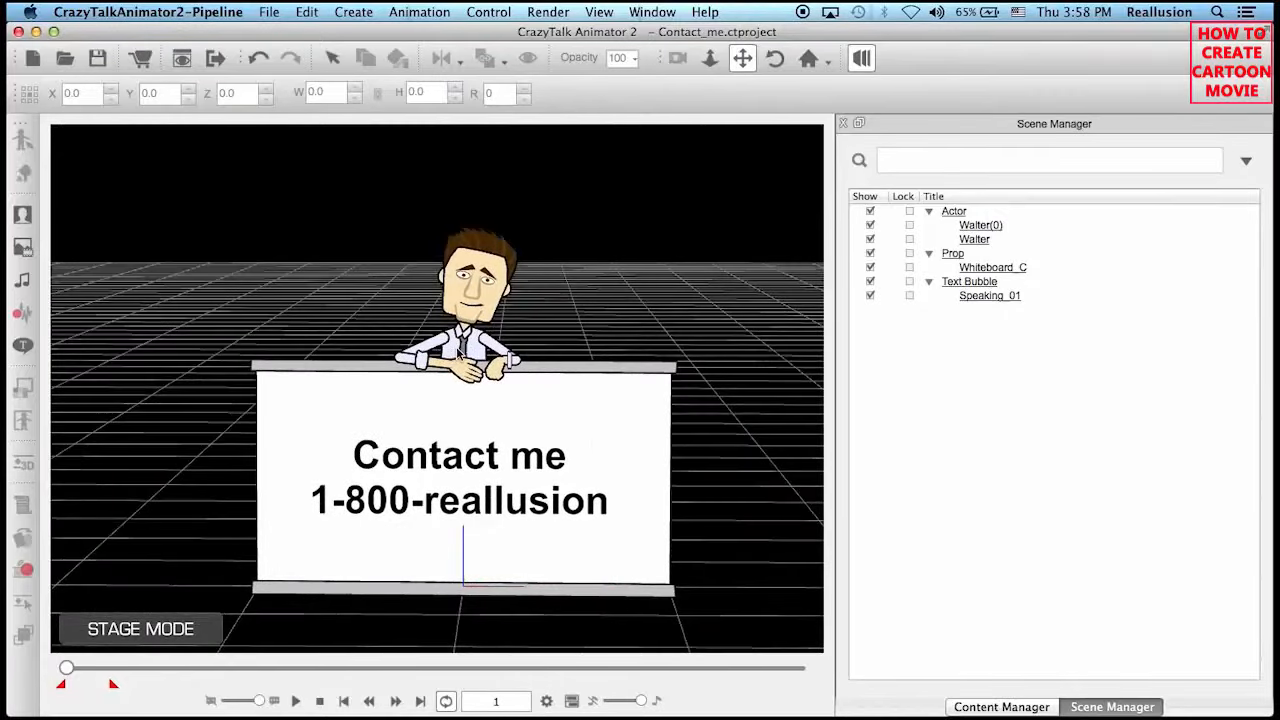
pyautogui.click(862, 58)
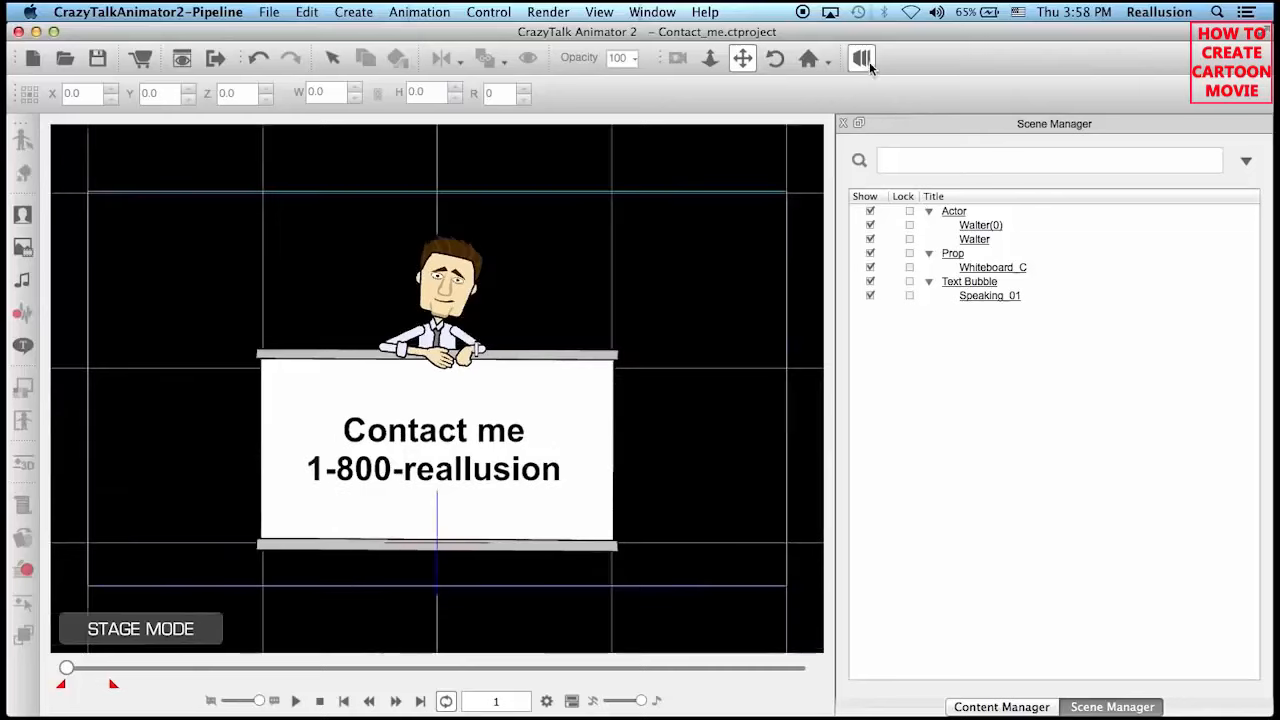
# Open the Walter(0) actor in Composer Mode and display the Body template library.
pyautogui.click(450, 291)
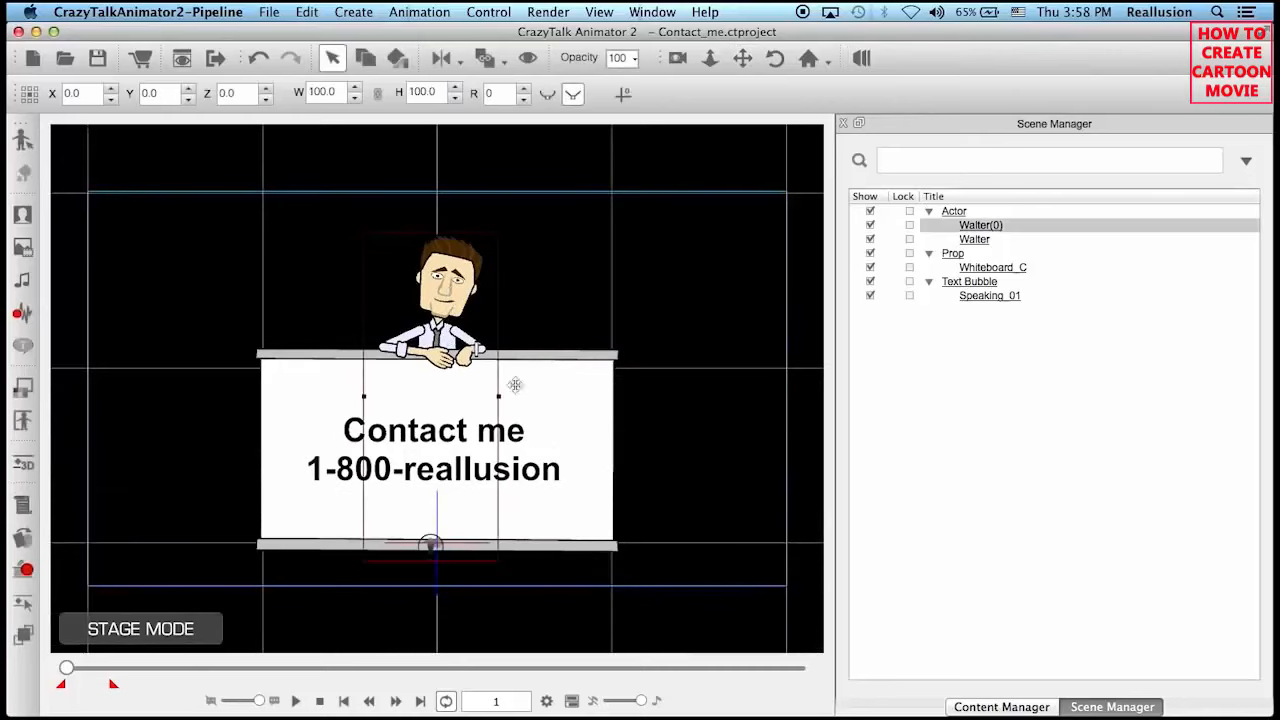
pyautogui.click(968, 226)
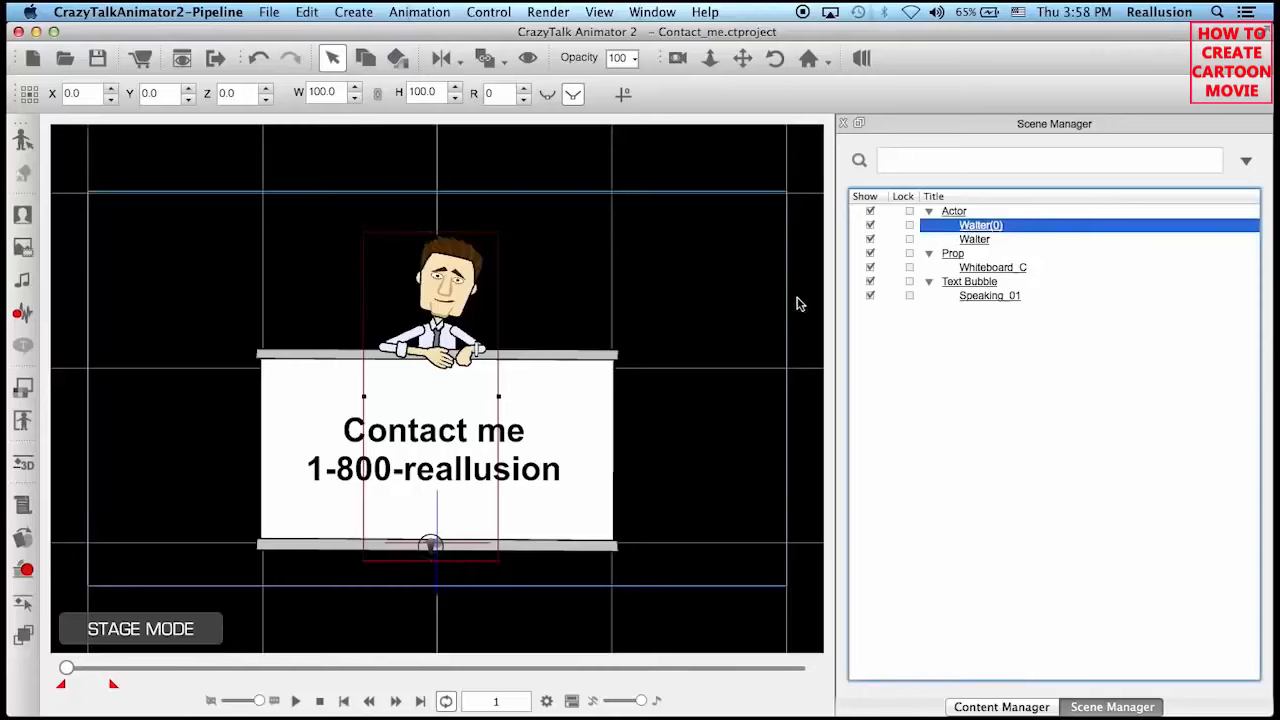
pyautogui.click(24, 143)
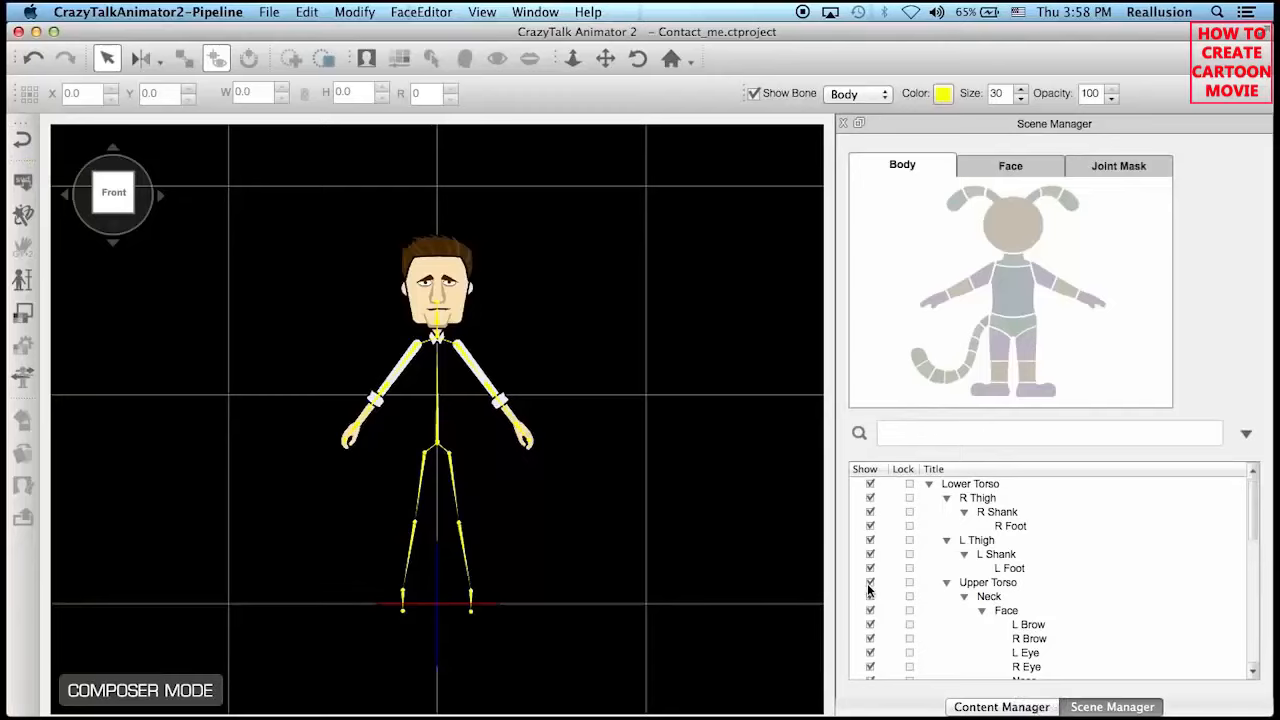
pyautogui.click(987, 707)
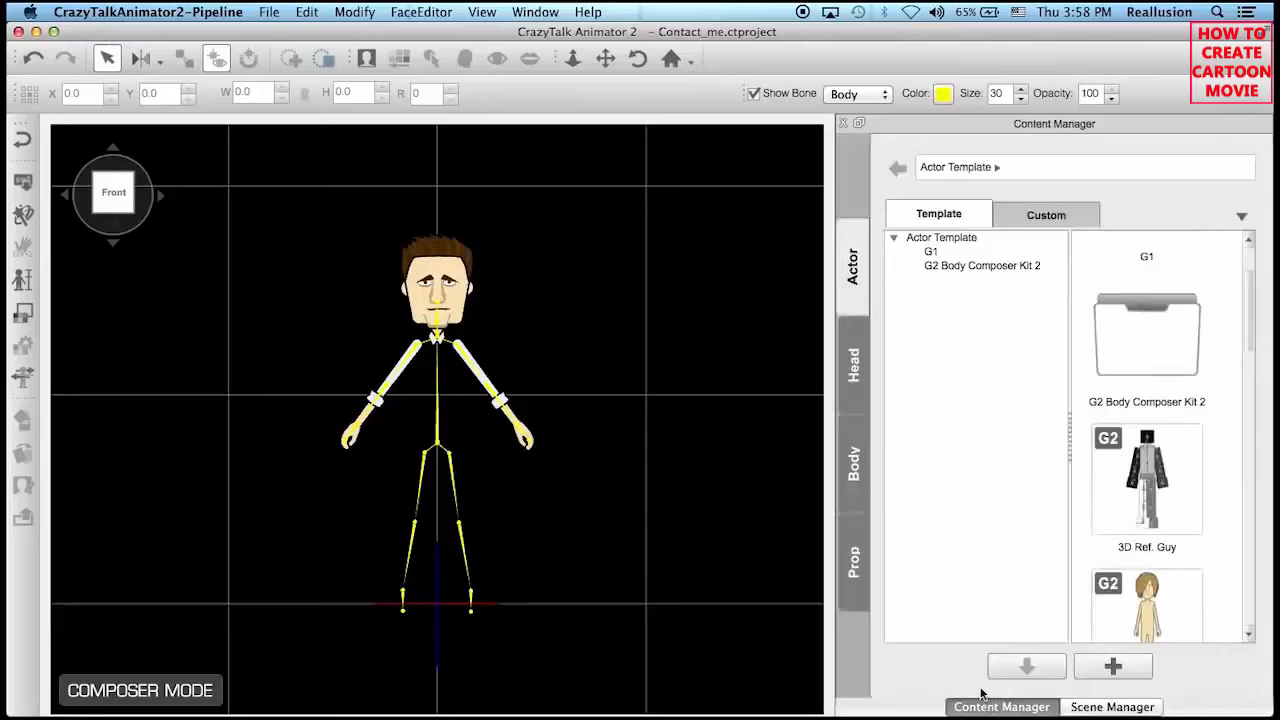
pyautogui.click(863, 448)
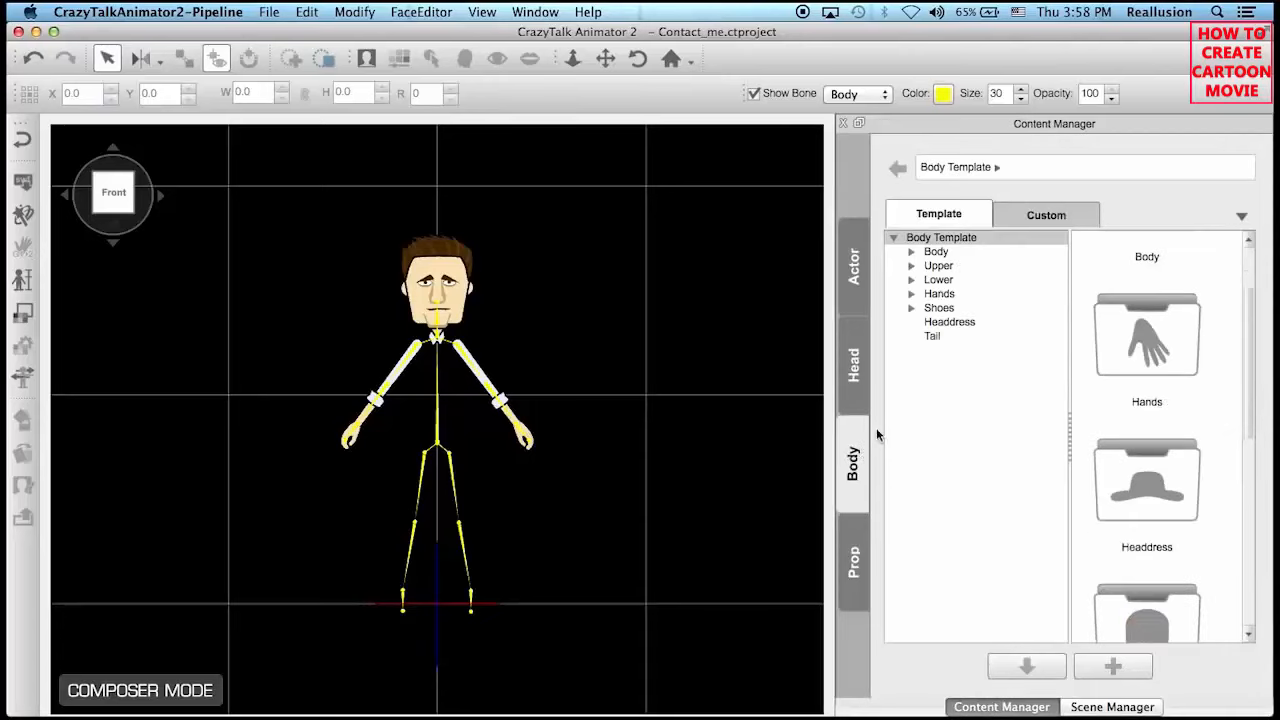
# Apply the Upper2_07 upper body from G2 Body Composer Kit 2 to the Walter(0) actor.
pyautogui.click(911, 265)
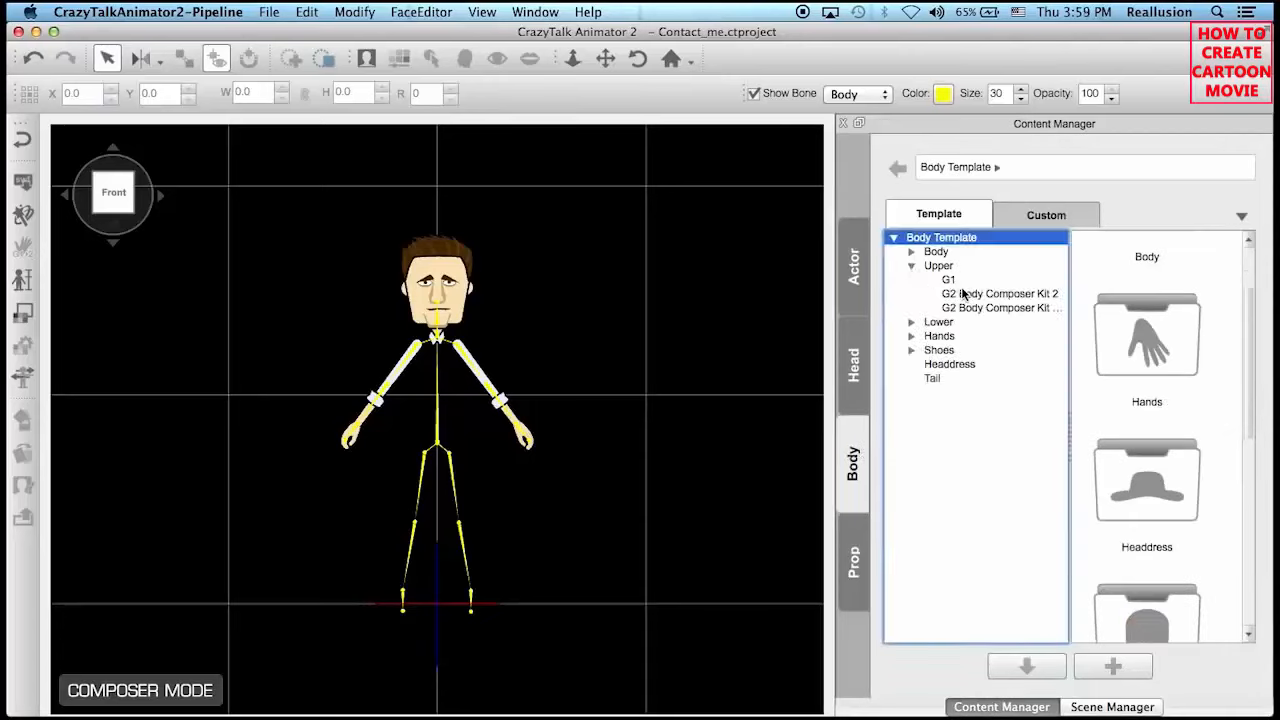
pyautogui.click(973, 295)
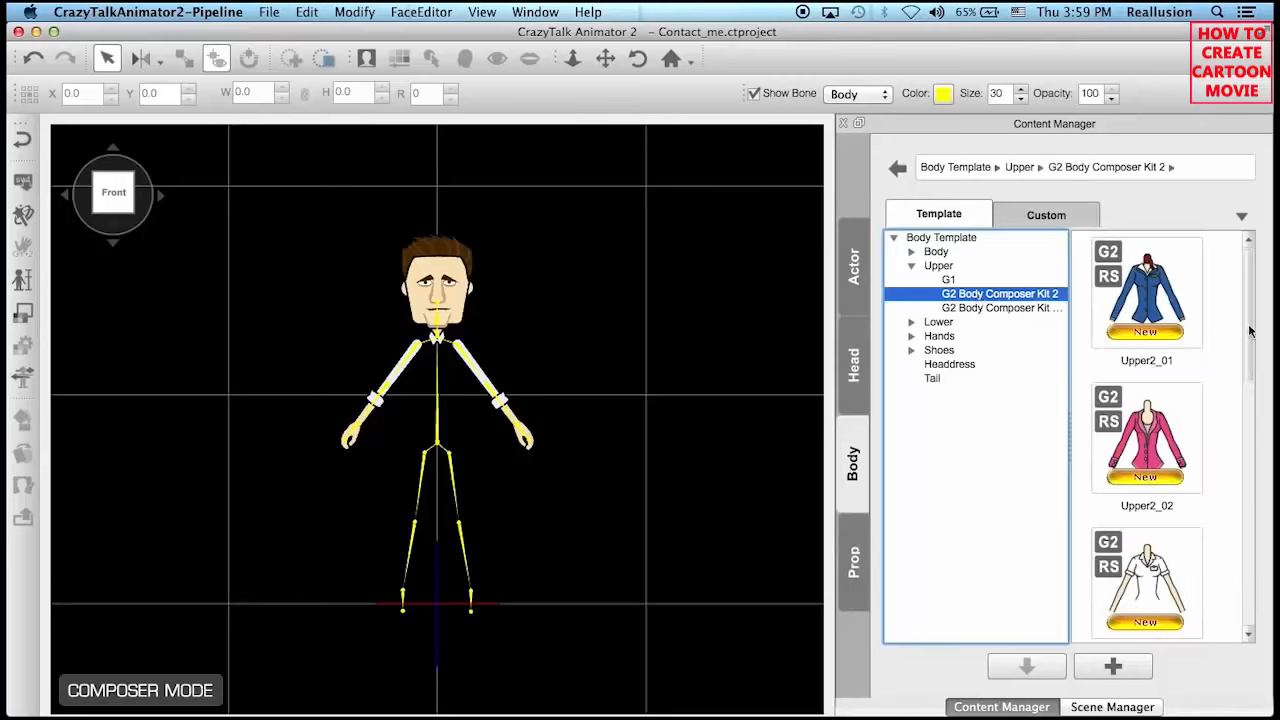
pyautogui.moveTo(1249, 304); pyautogui.dragTo(1218, 532)
pyautogui.click(1142, 448)
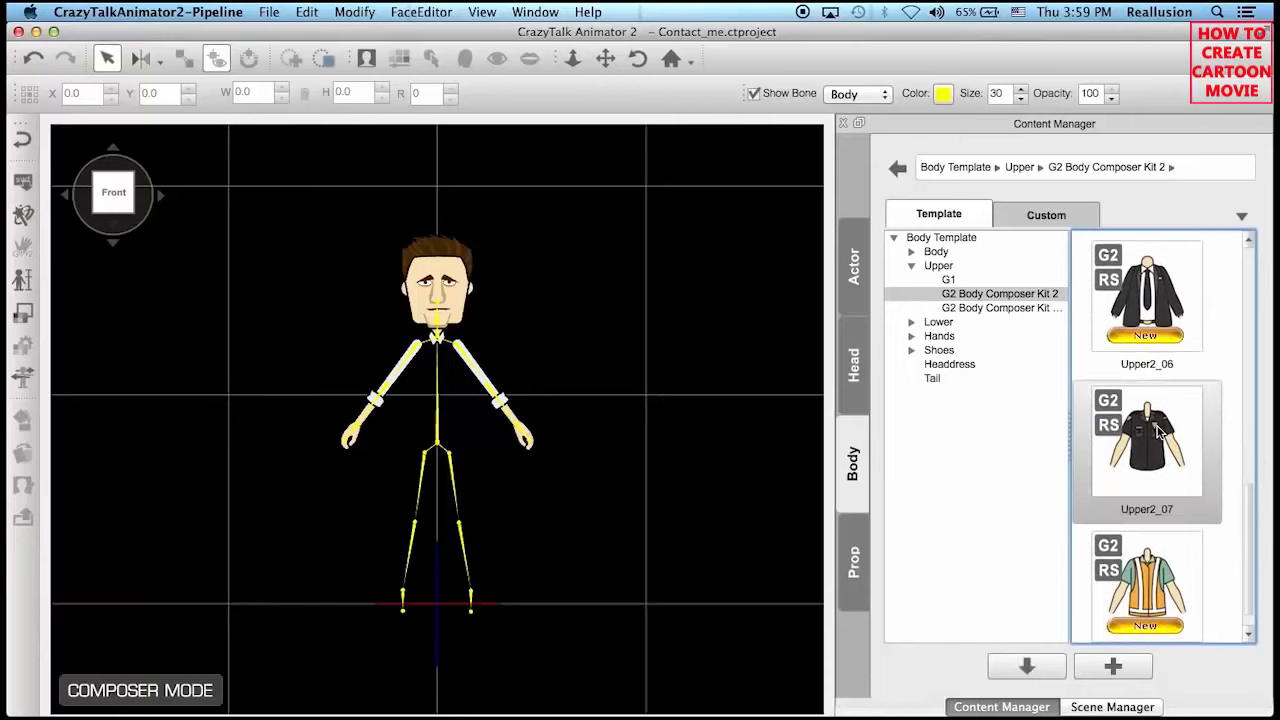
pyautogui.doubleClick(1161, 432)
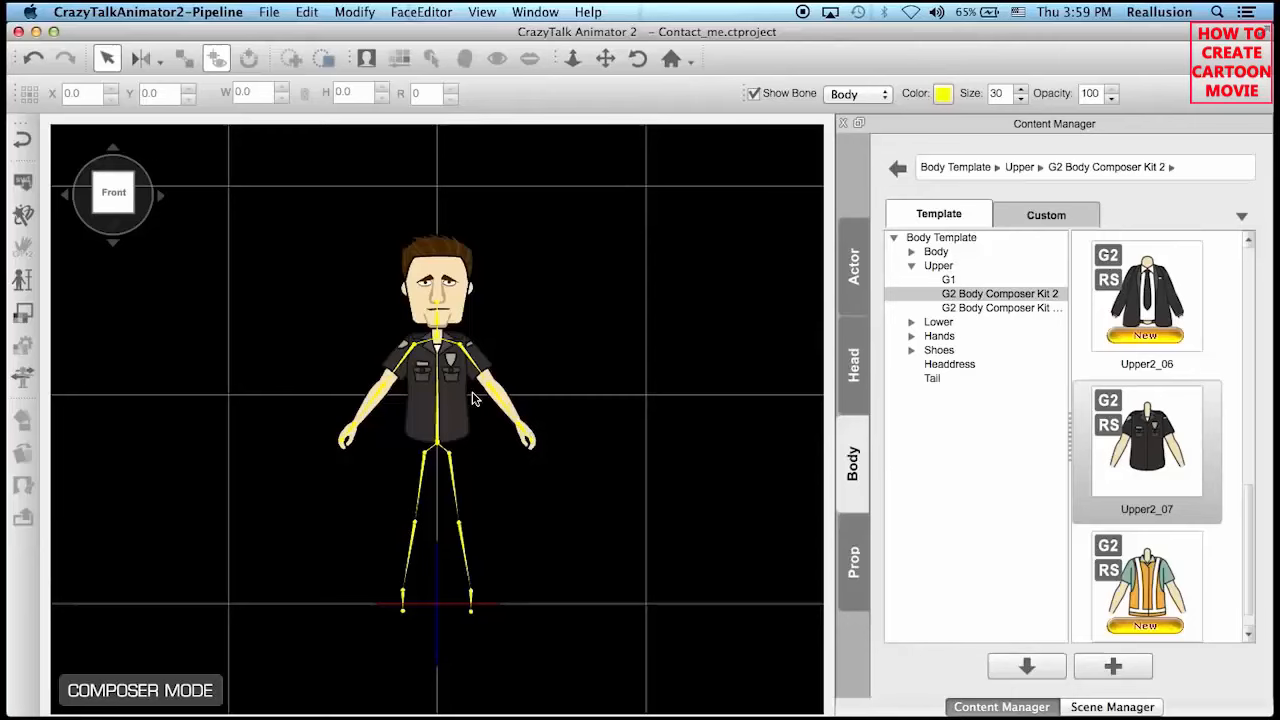
# Delete the uniform torso from Walter(0), keeping its neck and arms, and return to Stage Mode.
pyautogui.click(449, 369)
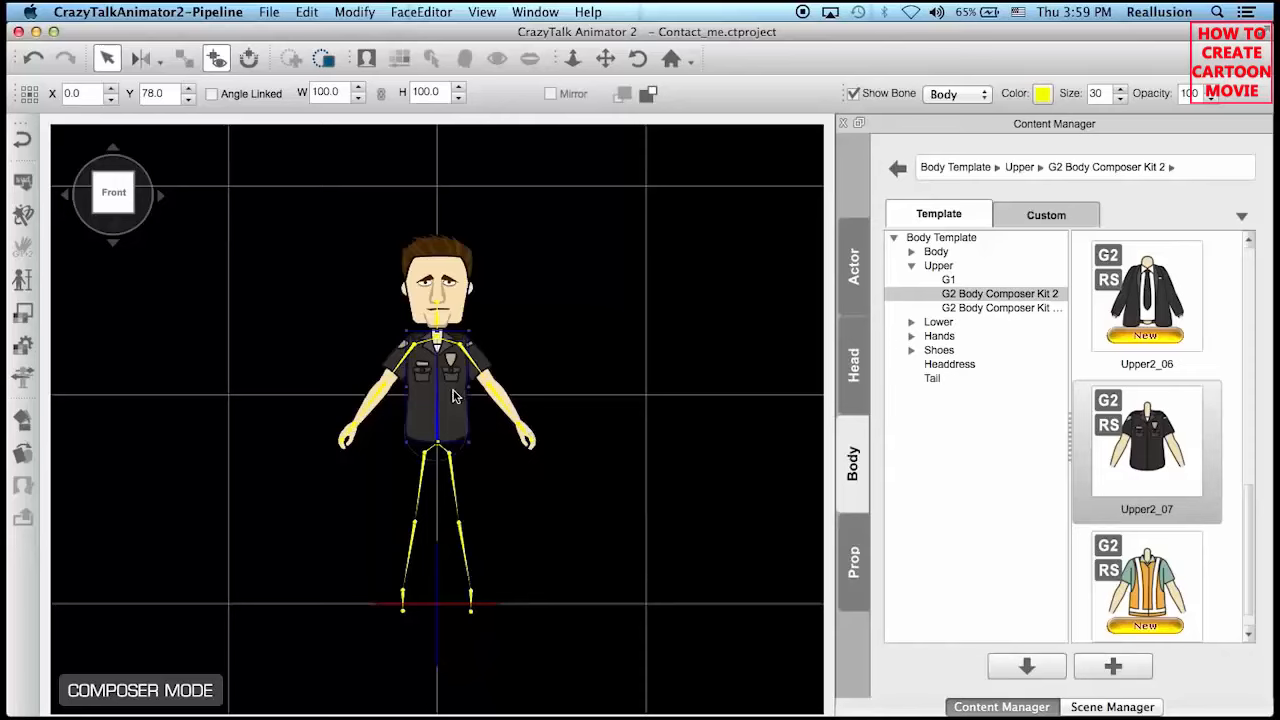
pyautogui.press('Delete')
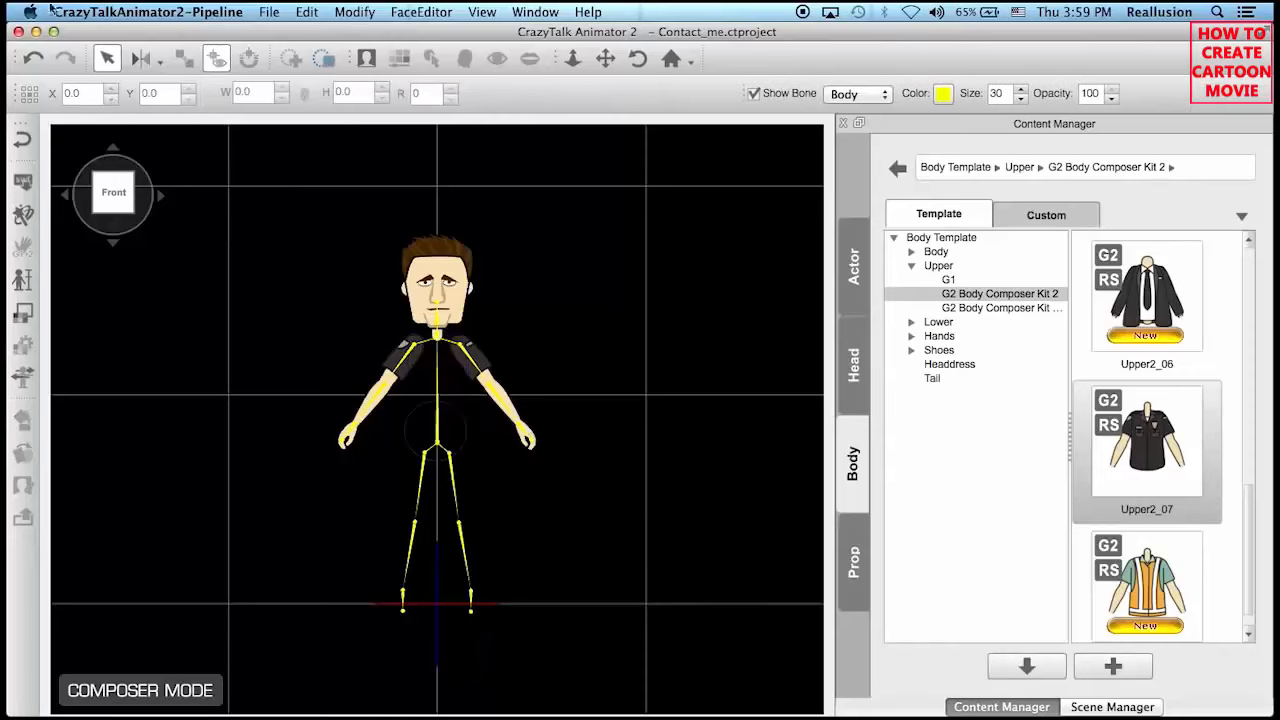
pyautogui.click(22, 145)
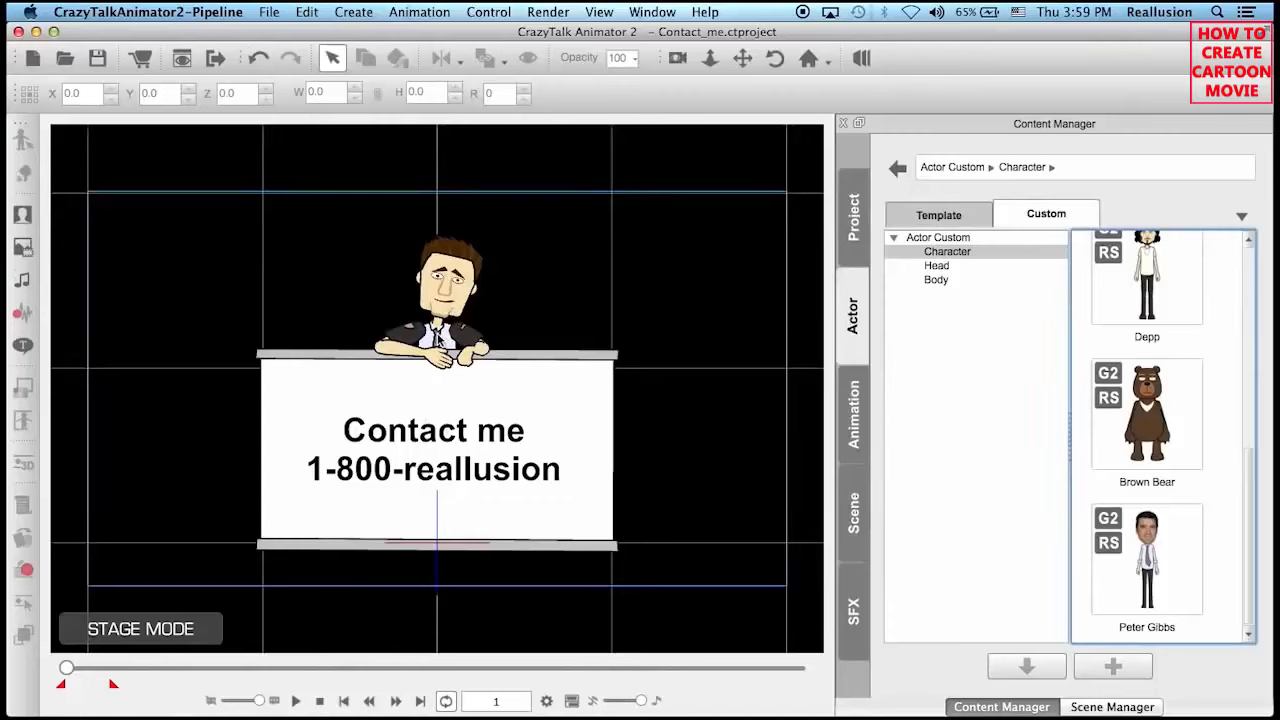
# Hide and show Walter(0) to check the actor behind it, and open the Walter actor in Composer Mode.
pyautogui.click(1112, 707)
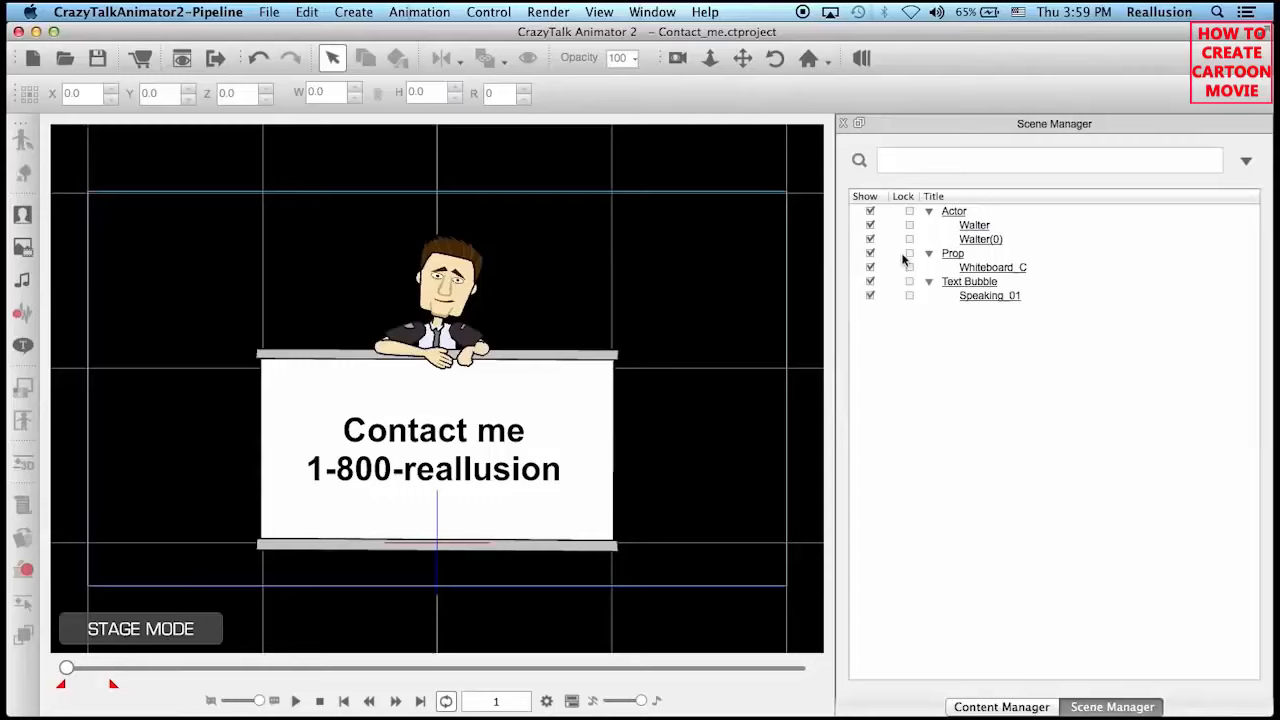
pyautogui.click(870, 240)
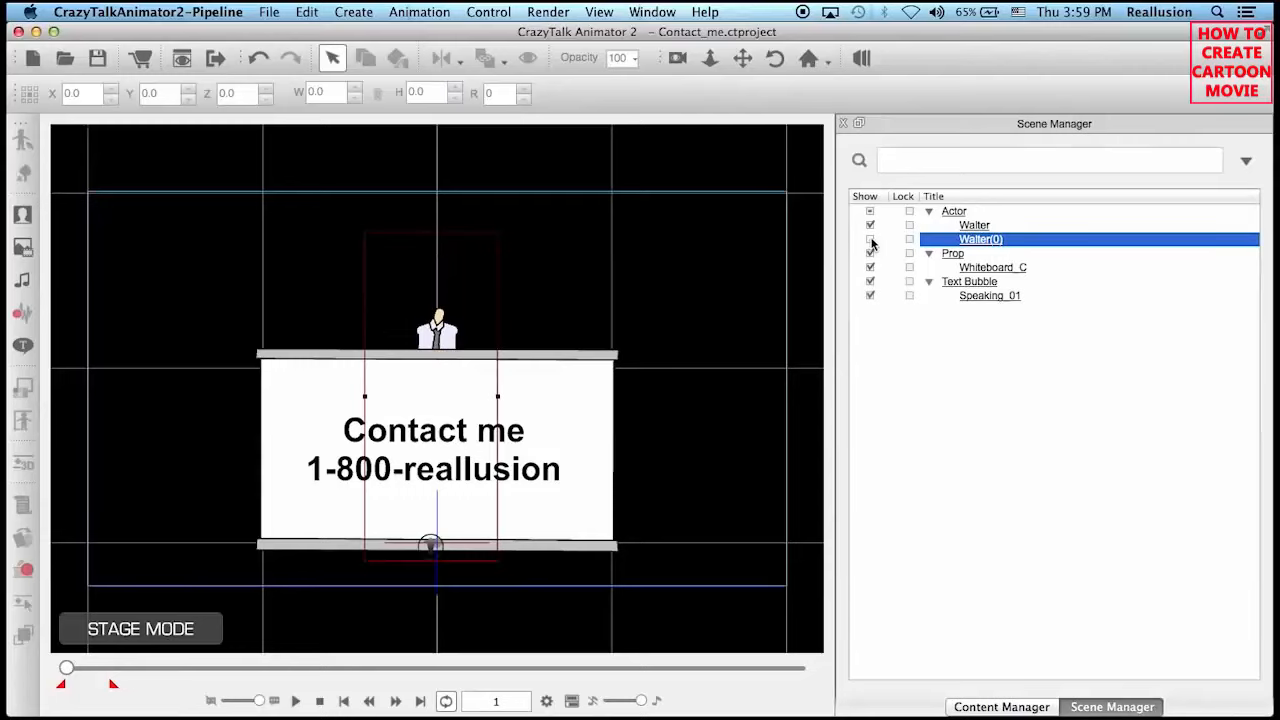
pyautogui.click(870, 240)
pyautogui.click(975, 226)
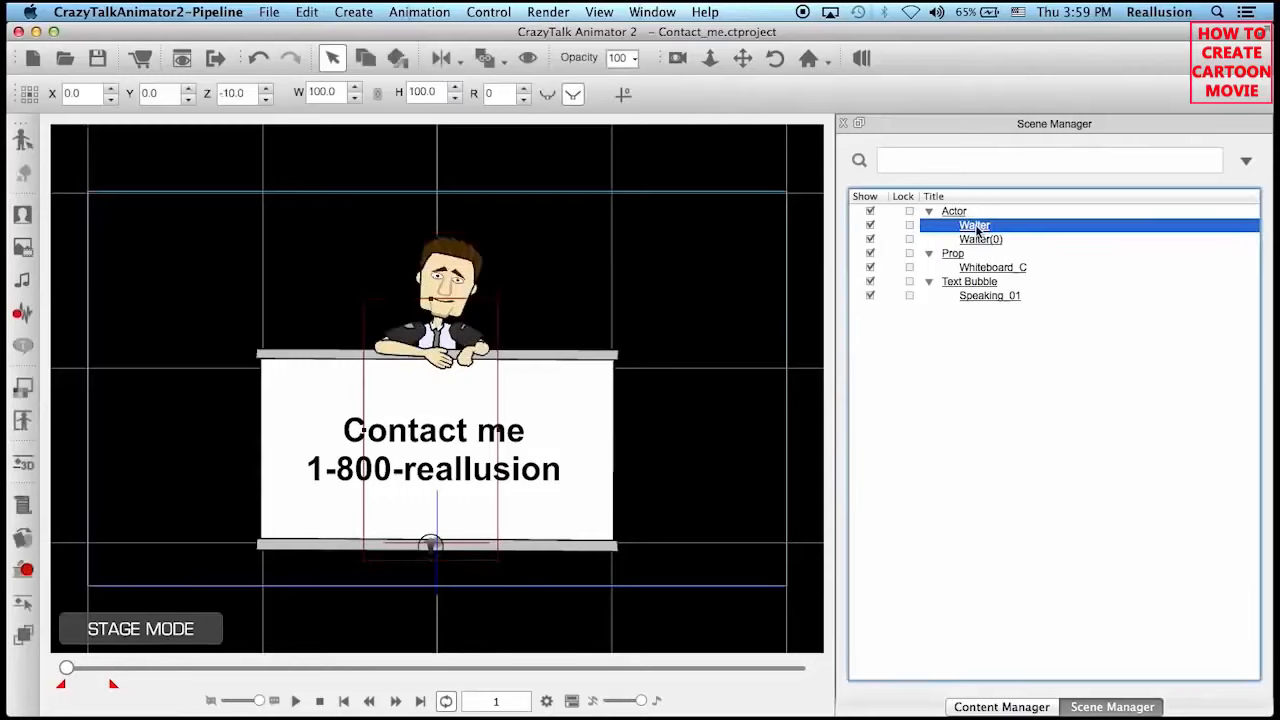
pyautogui.click(28, 141)
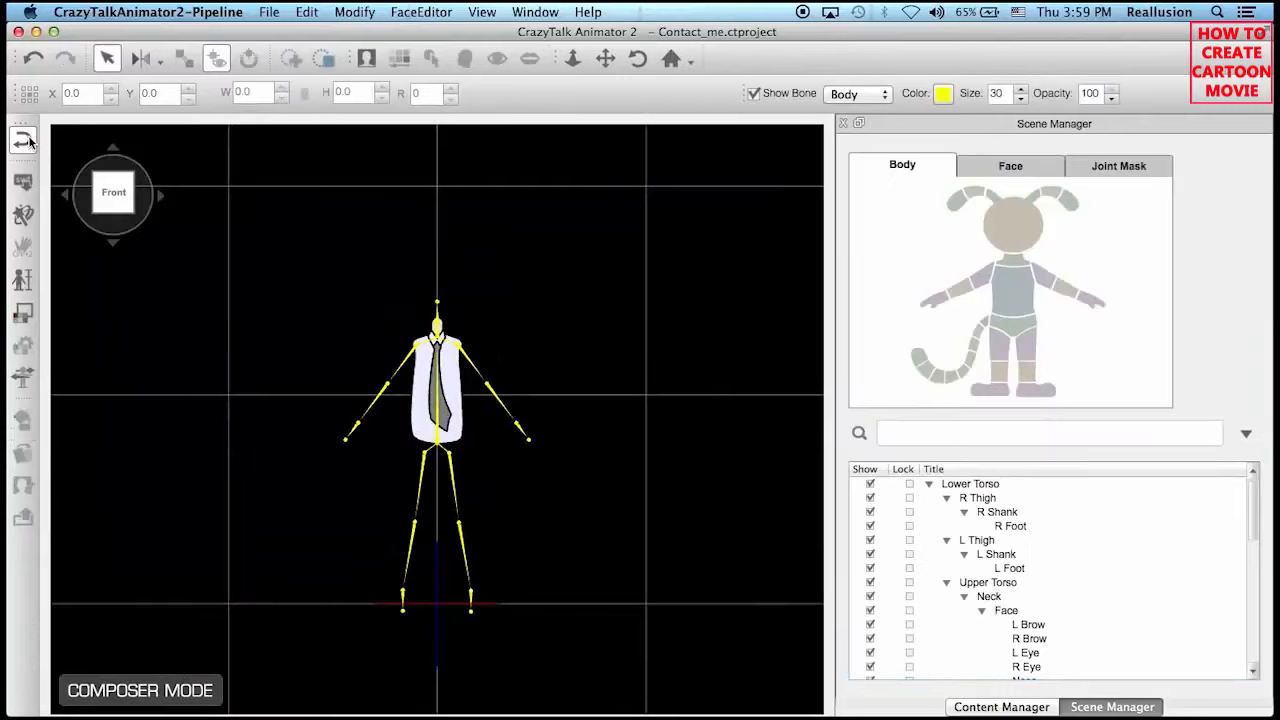
# Apply the Upper2_07 upper body from G2 Body Composer Kit 2 to the Walter actor.
pyautogui.click(992, 704)
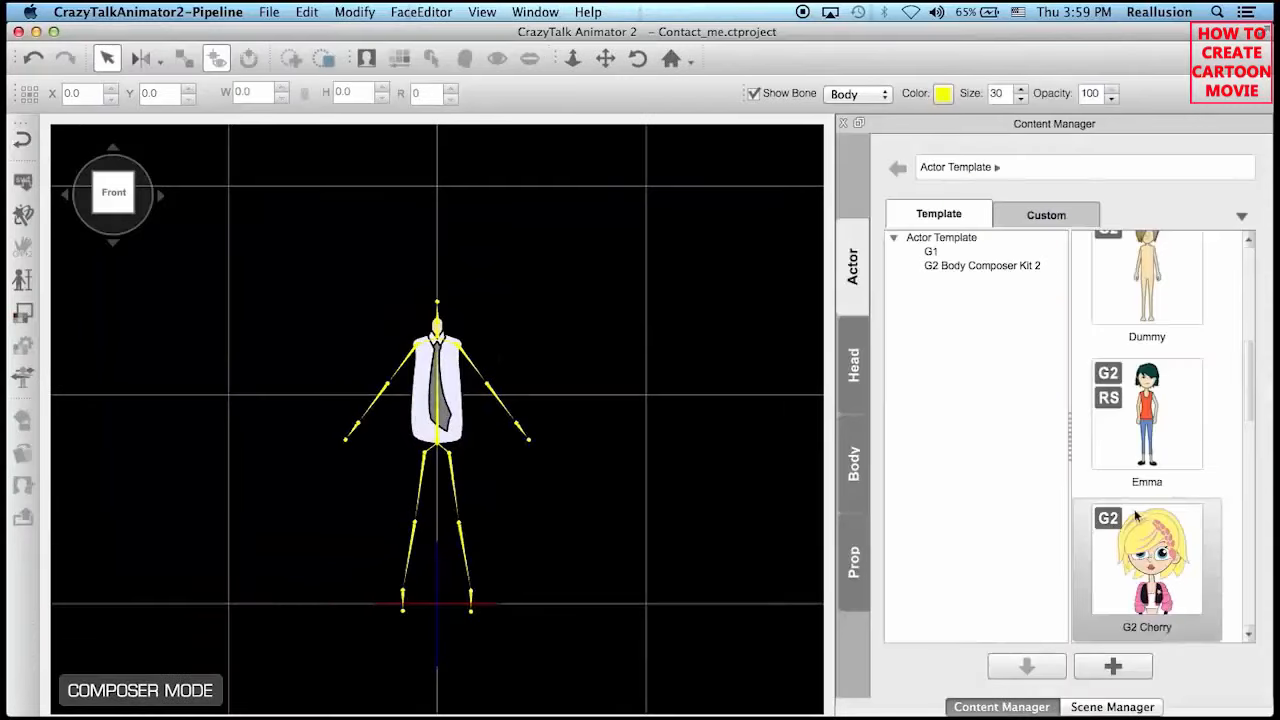
pyautogui.click(856, 465)
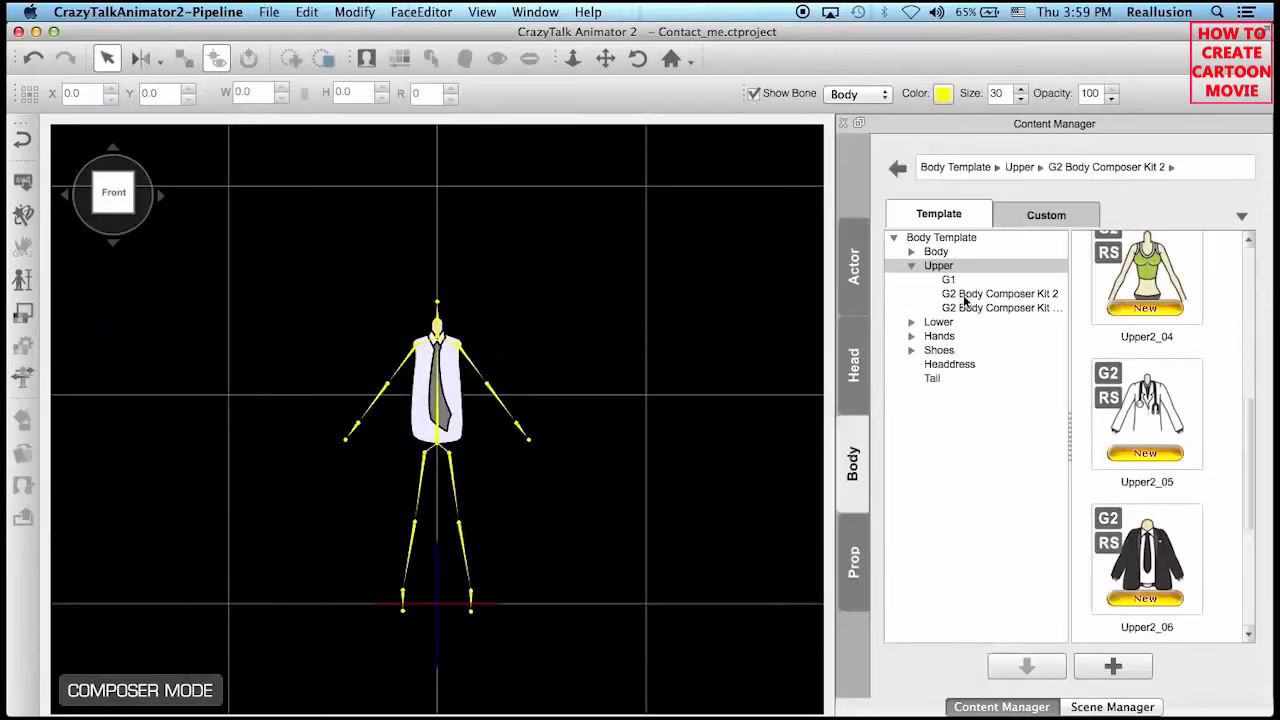
pyautogui.click(980, 296)
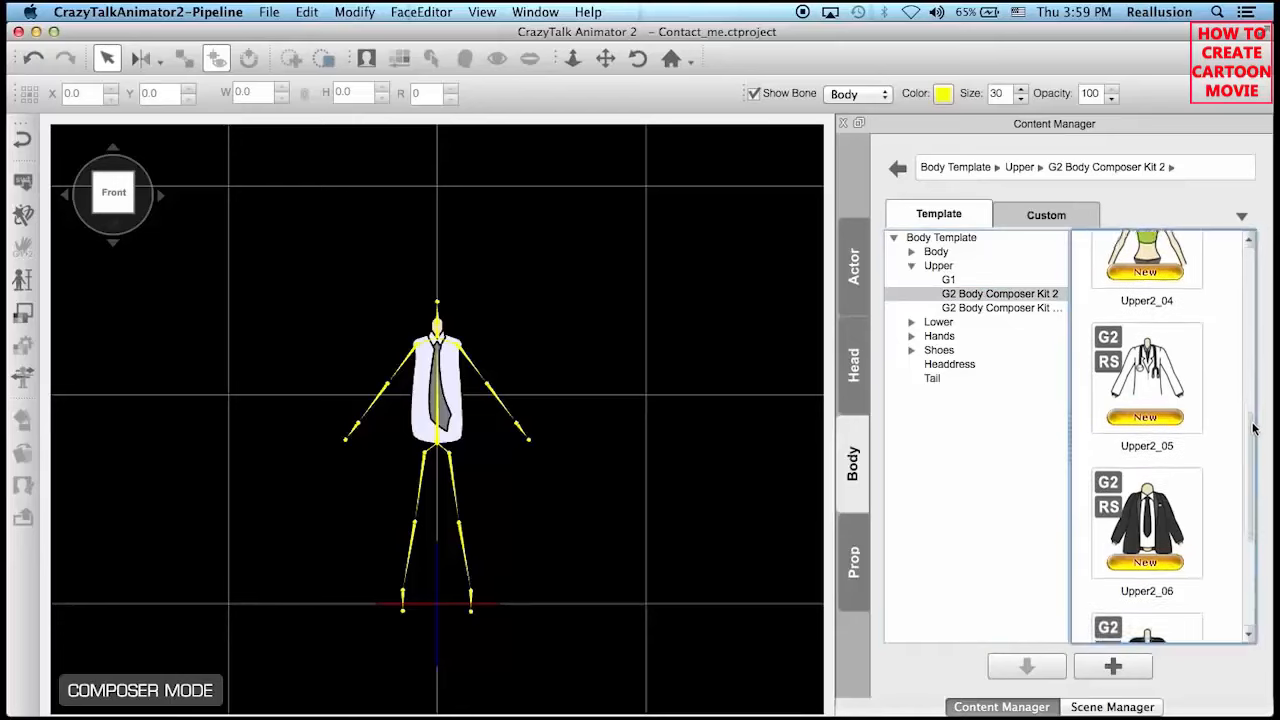
pyautogui.moveTo(1254, 405); pyautogui.dragTo(1256, 438)
pyautogui.moveTo(1150, 577); pyautogui.dragTo(744, 459)
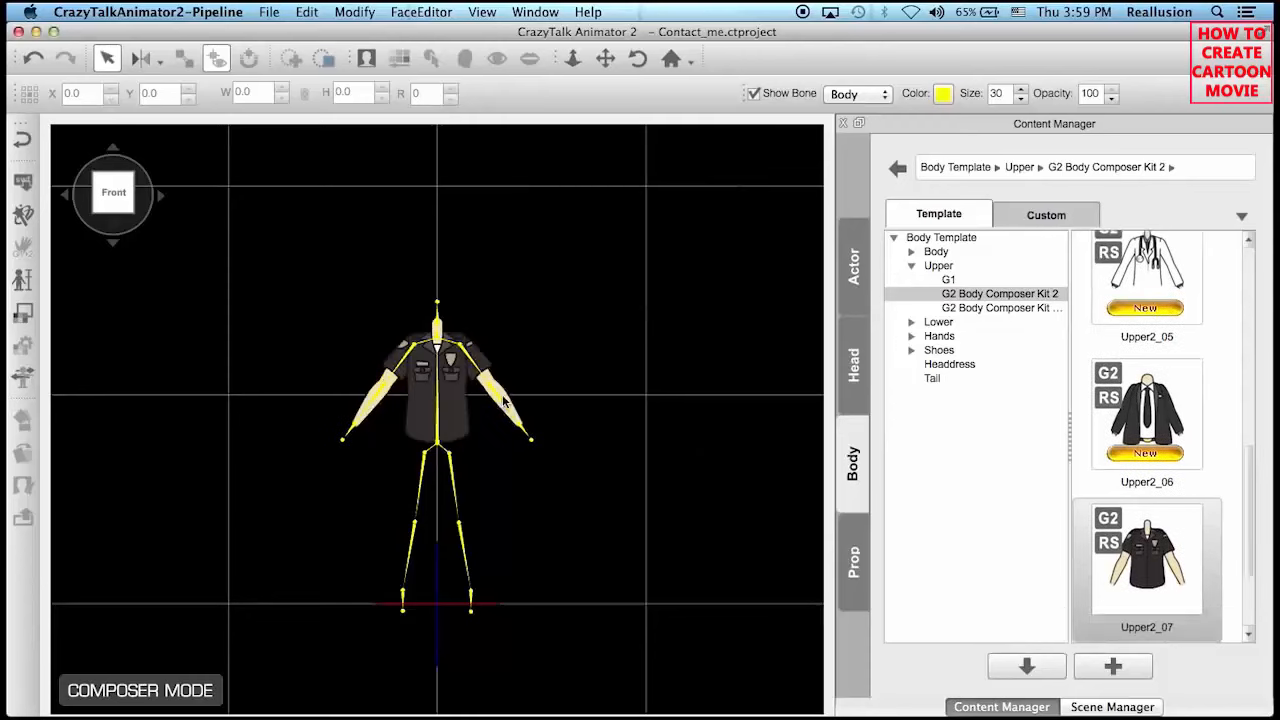
# Delete both forearms and both upper arms from Walter, keeping the uniform torso and neck, and return to Stage Mode.
pyautogui.click(505, 398)
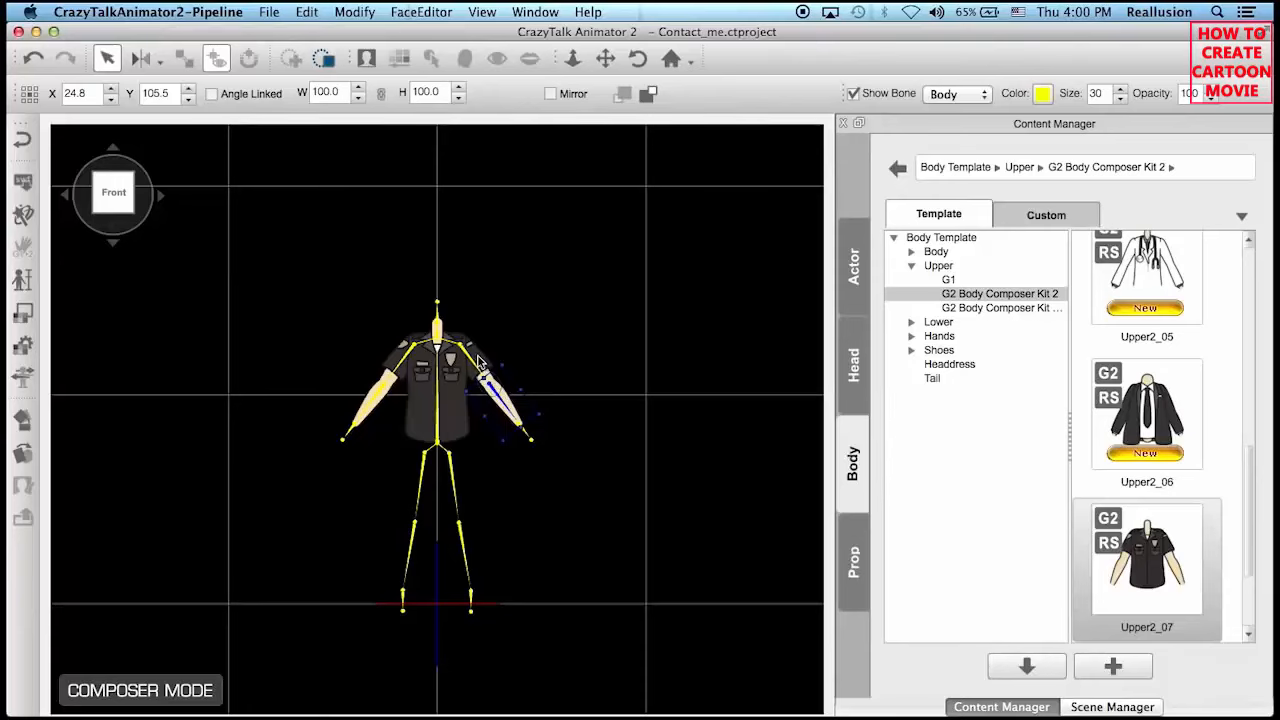
pyautogui.press('Delete')
pyautogui.click(481, 364)
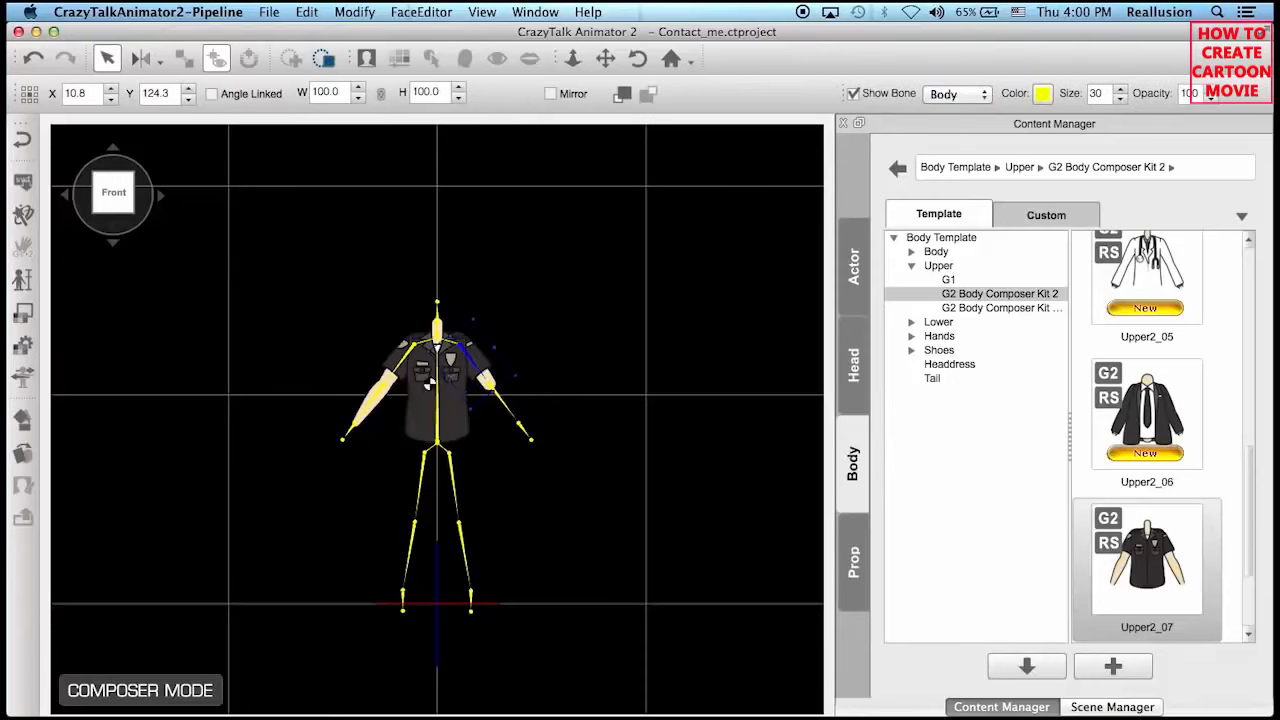
pyautogui.press('Delete')
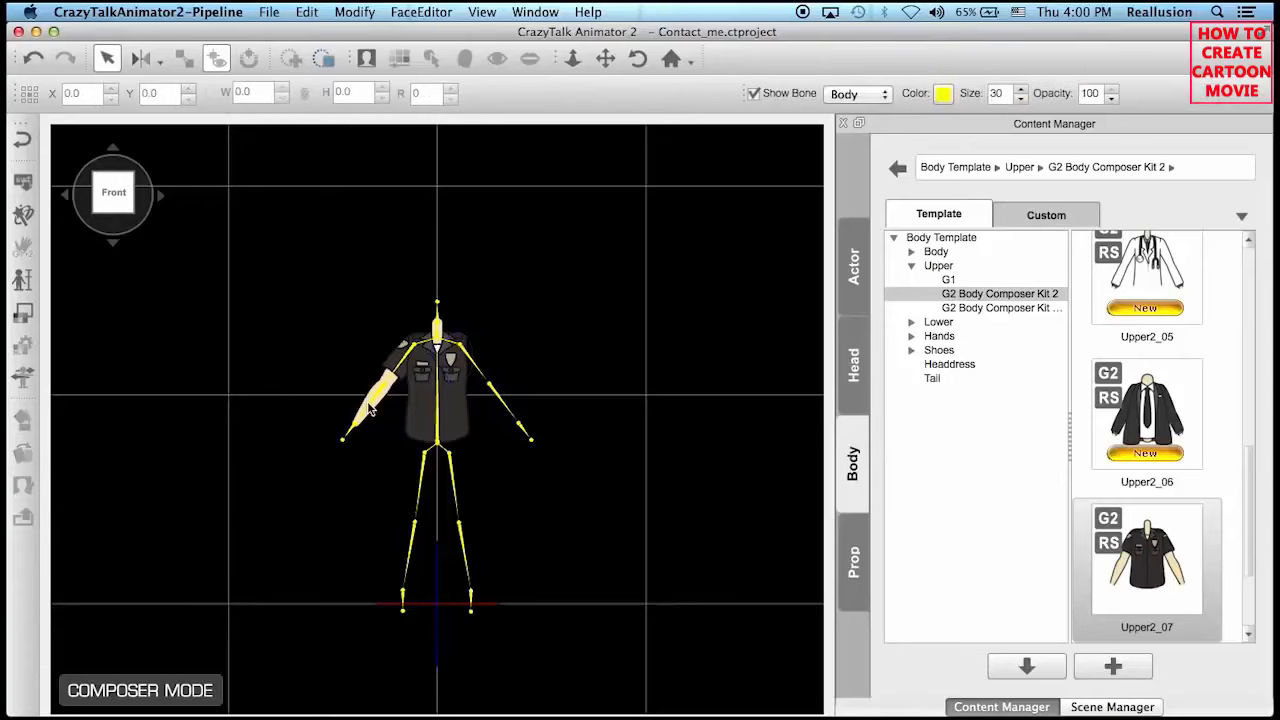
pyautogui.click(370, 408)
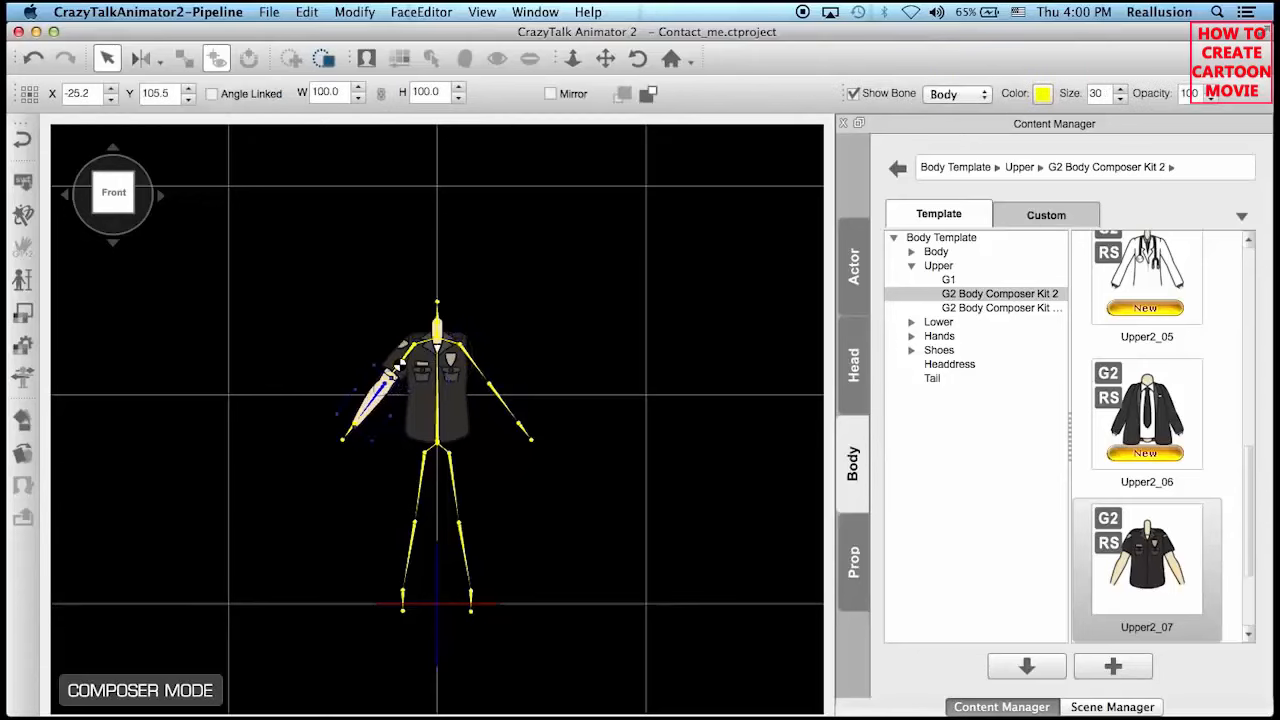
pyautogui.press('Delete')
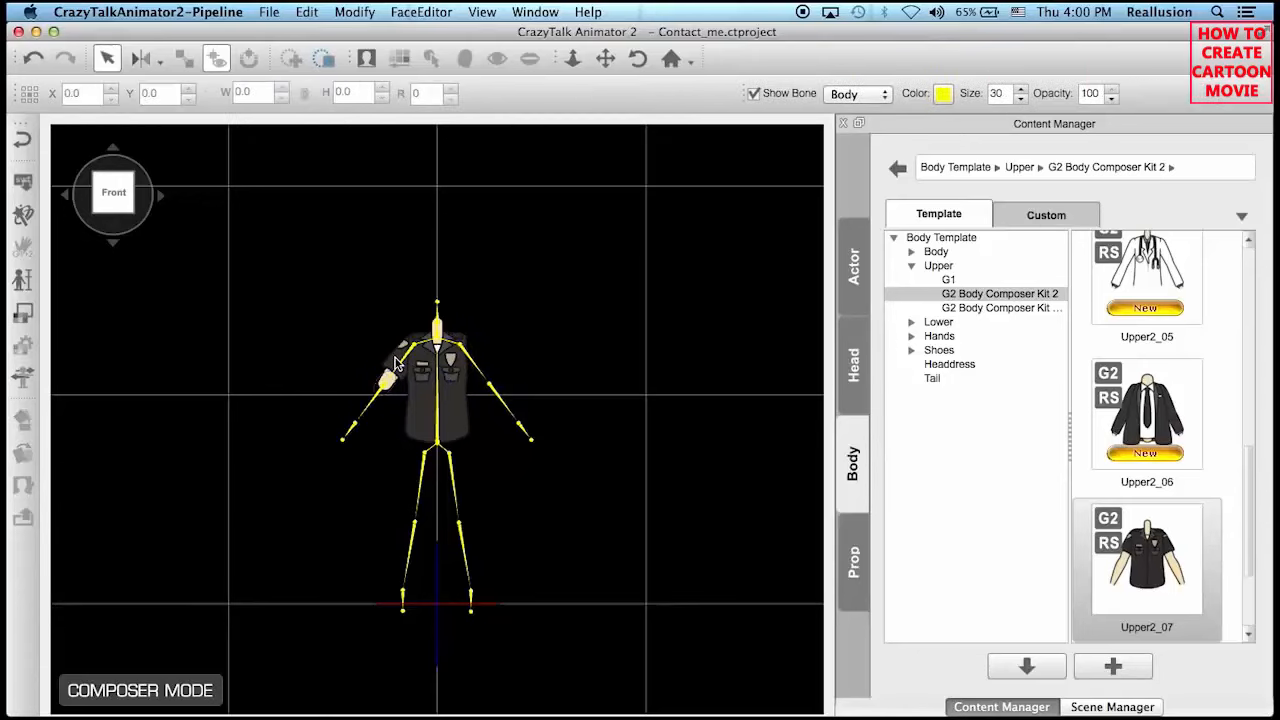
pyautogui.click(398, 366)
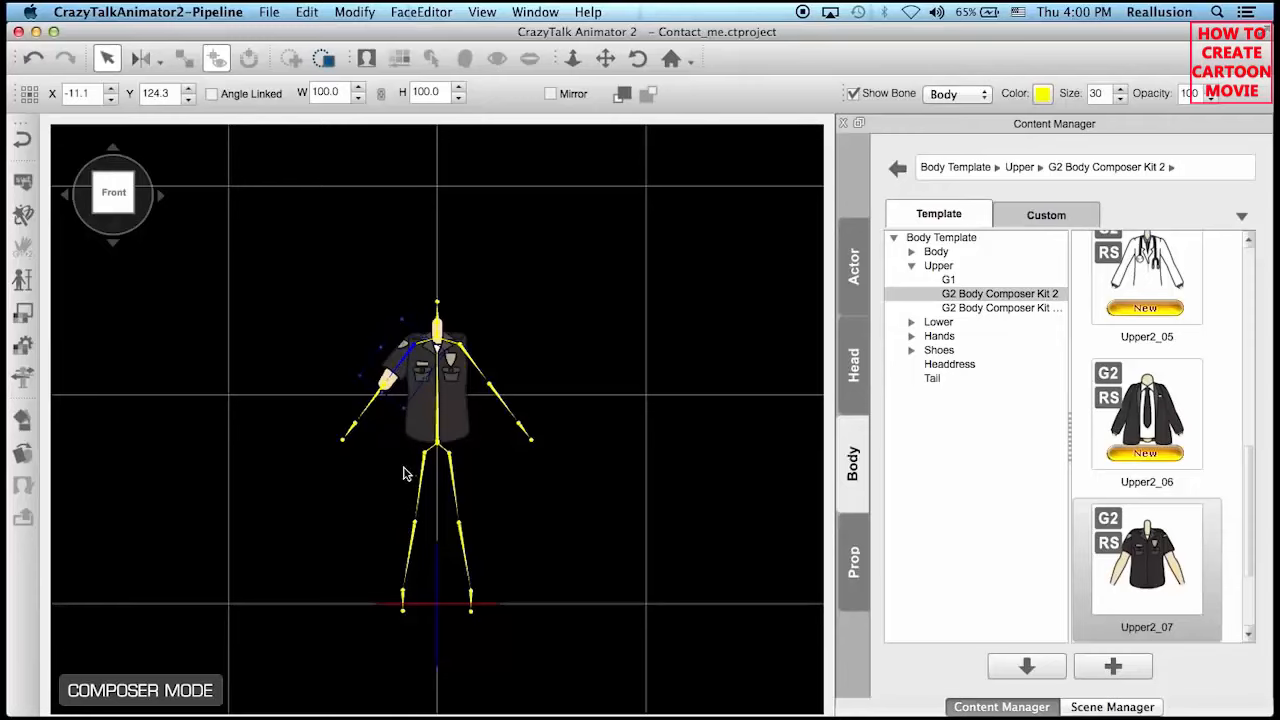
pyautogui.press('Delete')
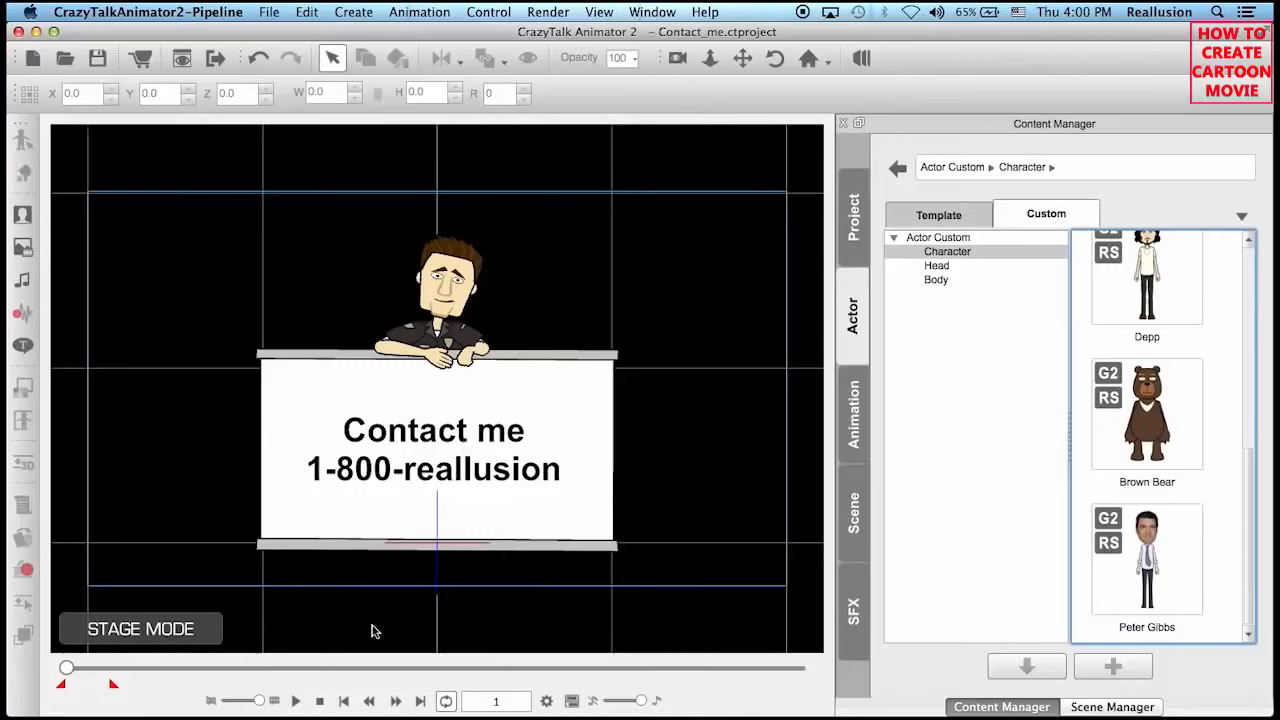
# Play the Contact_me animation to review the new uniform, and stop it at the first frame.
pyautogui.click(296, 701)
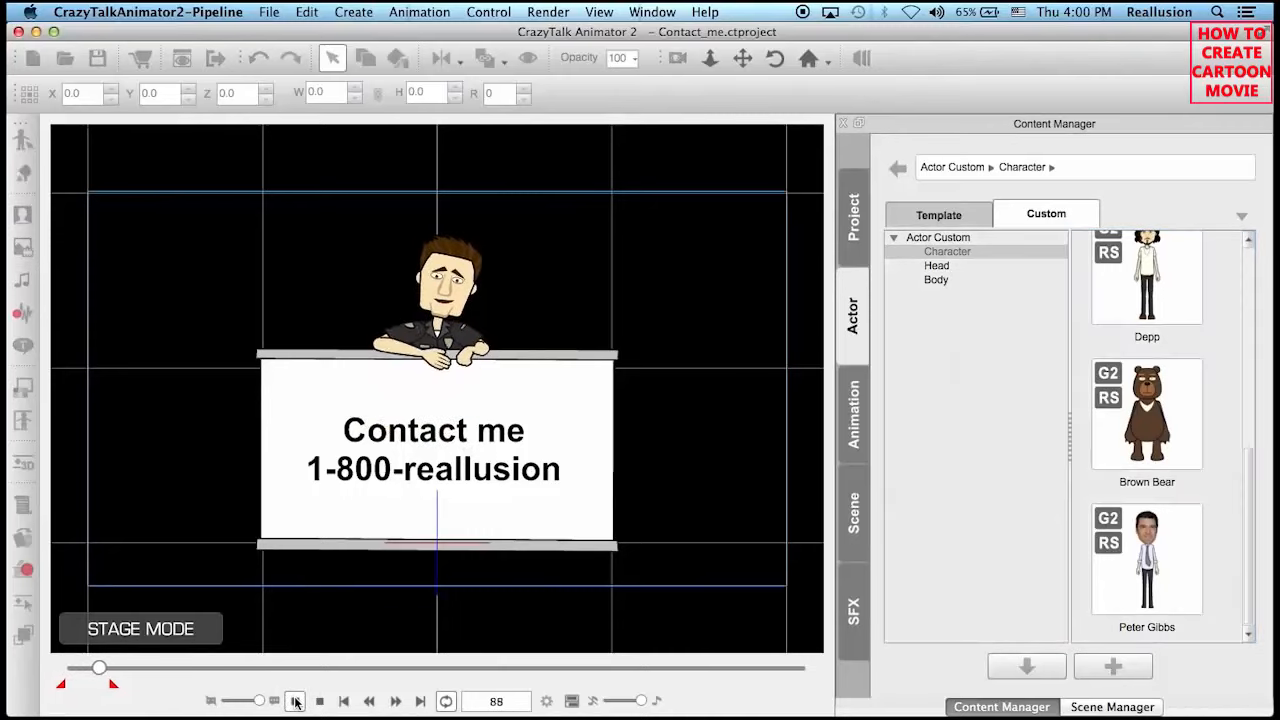
pyautogui.click(294, 704)
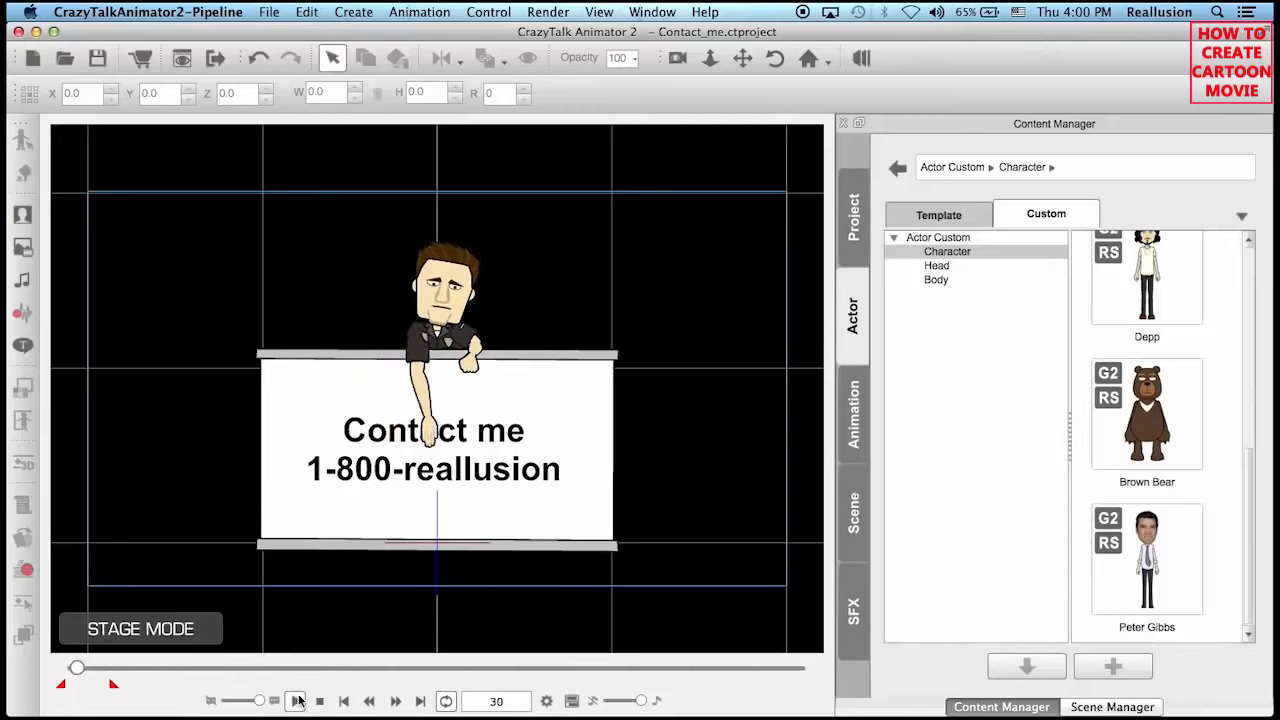
pyautogui.click(319, 701)
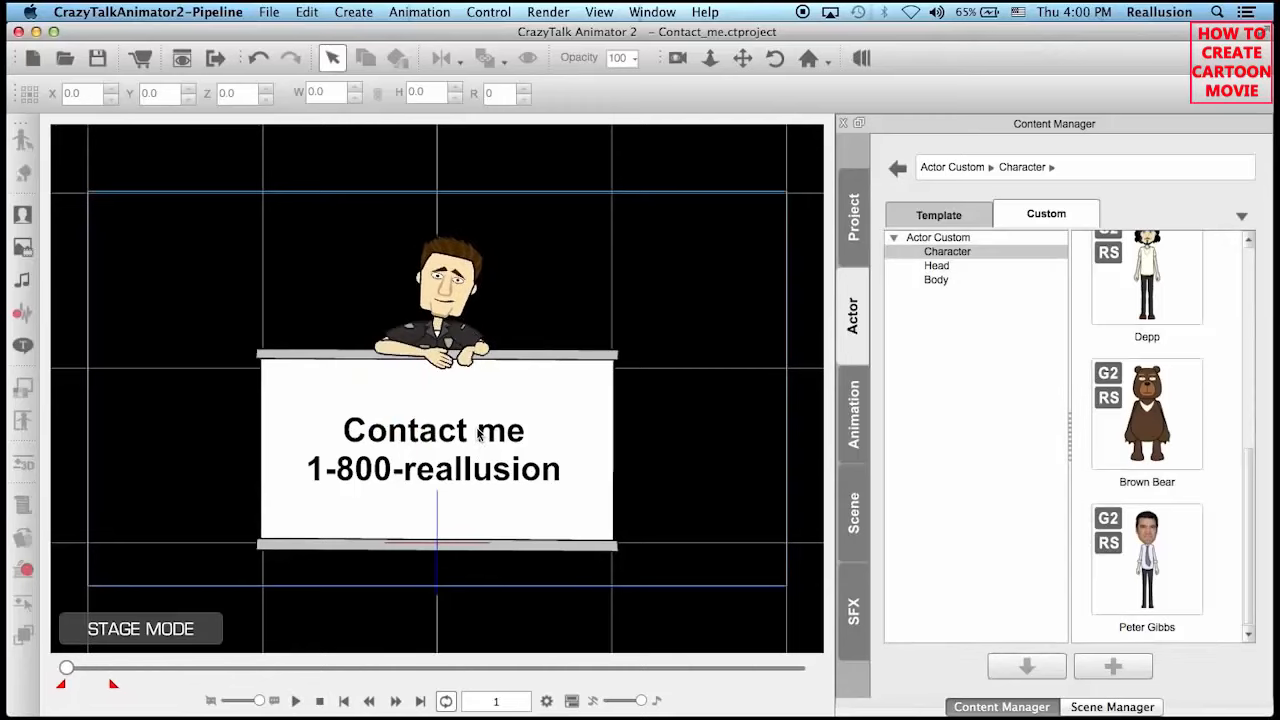
# Change the whiteboard text to "Contact Us" with "SECURITY" replacing the word "reallusion" after the number prefix, and close the Text Editor.
pyautogui.doubleClick(480, 440)
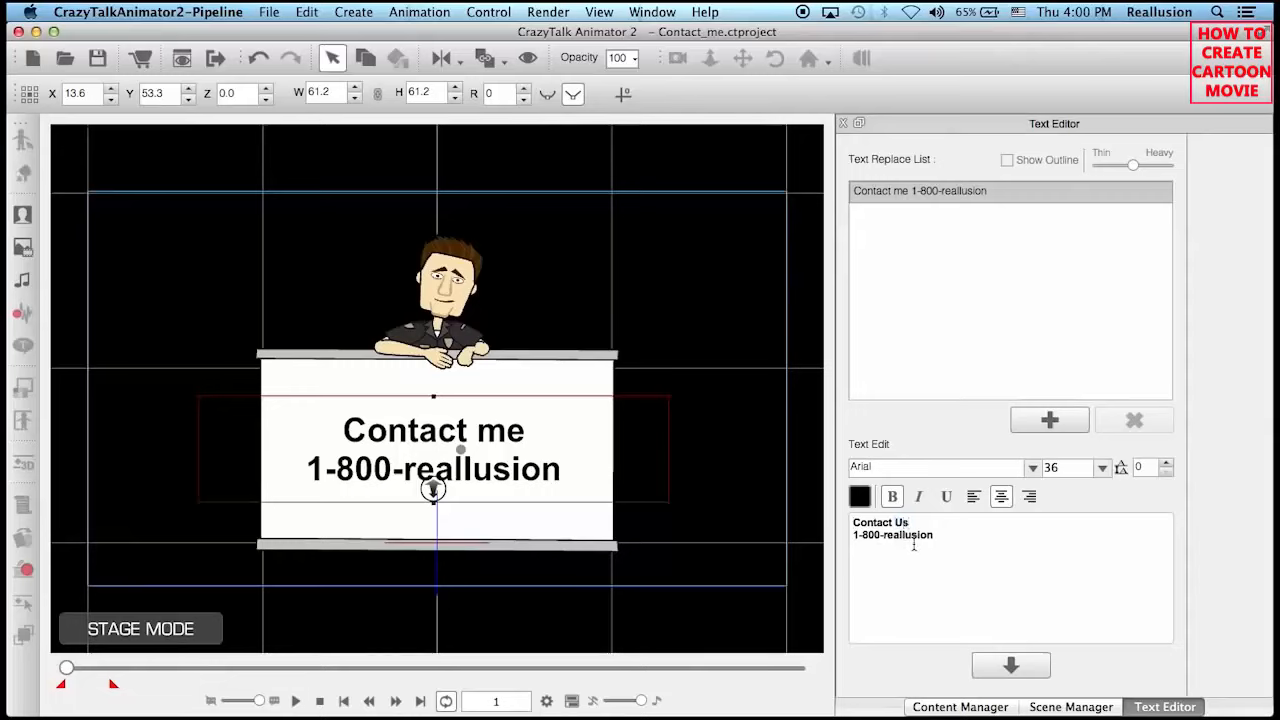
pyautogui.doubleClick(899, 535)
pyautogui.write('SECURITY')
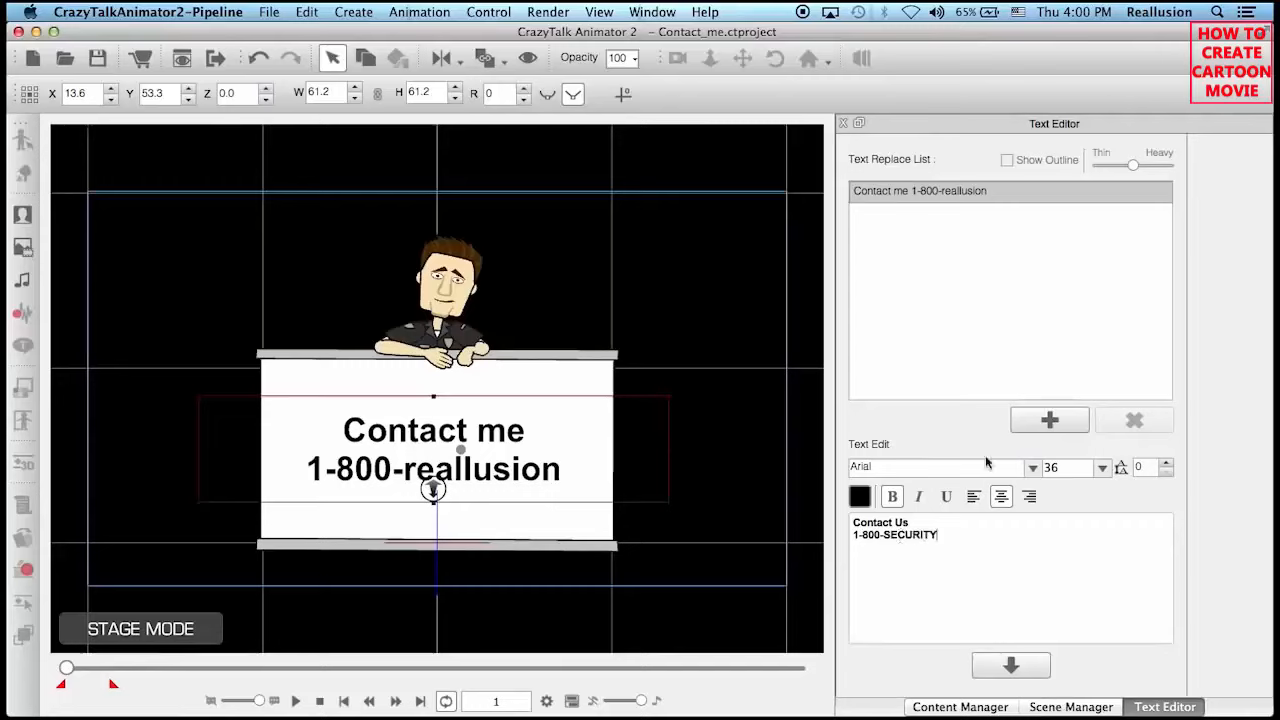
pyautogui.click(1011, 665)
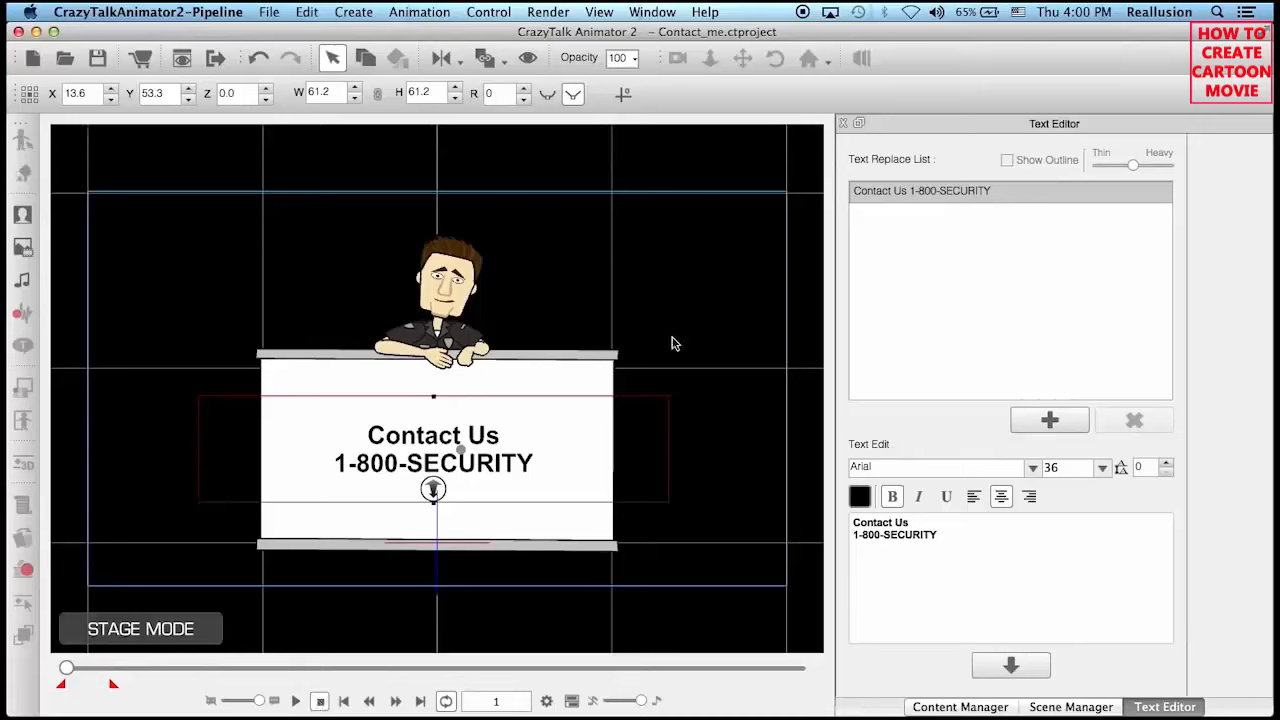
pyautogui.click(686, 249)
pyautogui.click(845, 123)
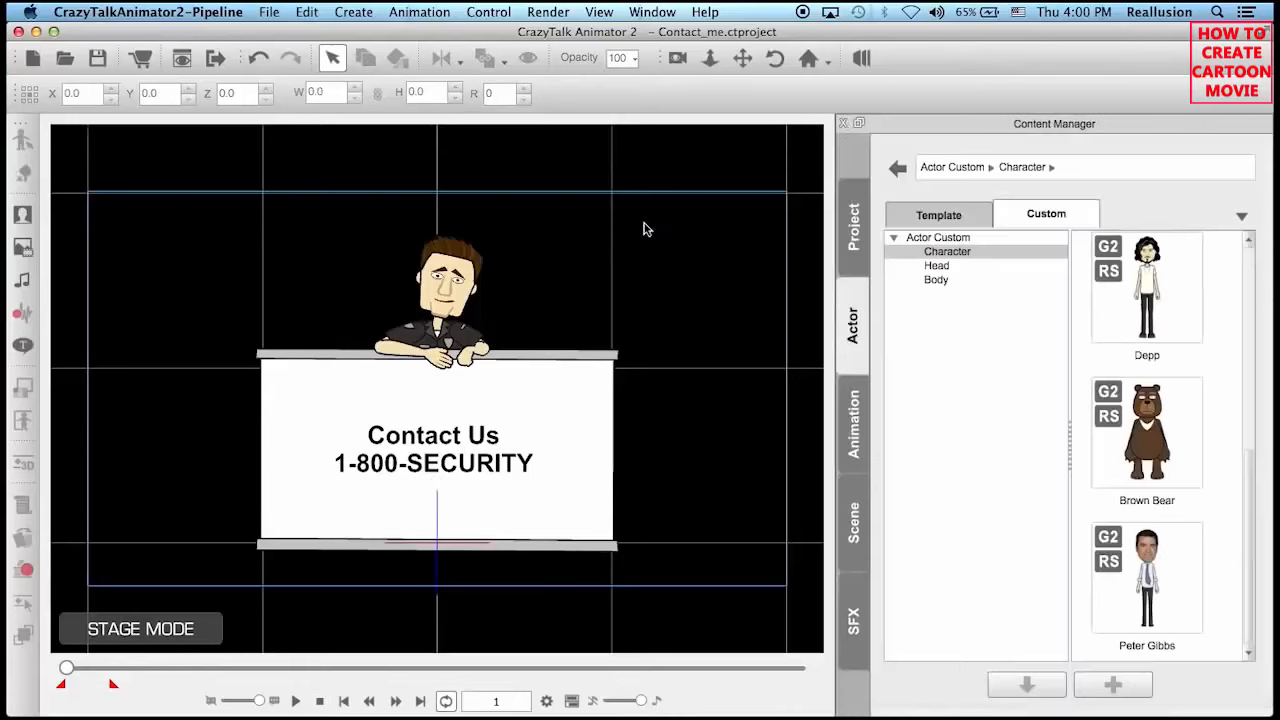
# Select all elements on the stage, look at the Quick Capture export formats, and play through the animation.
pyautogui.moveTo(677, 198); pyautogui.dragTo(185, 604)
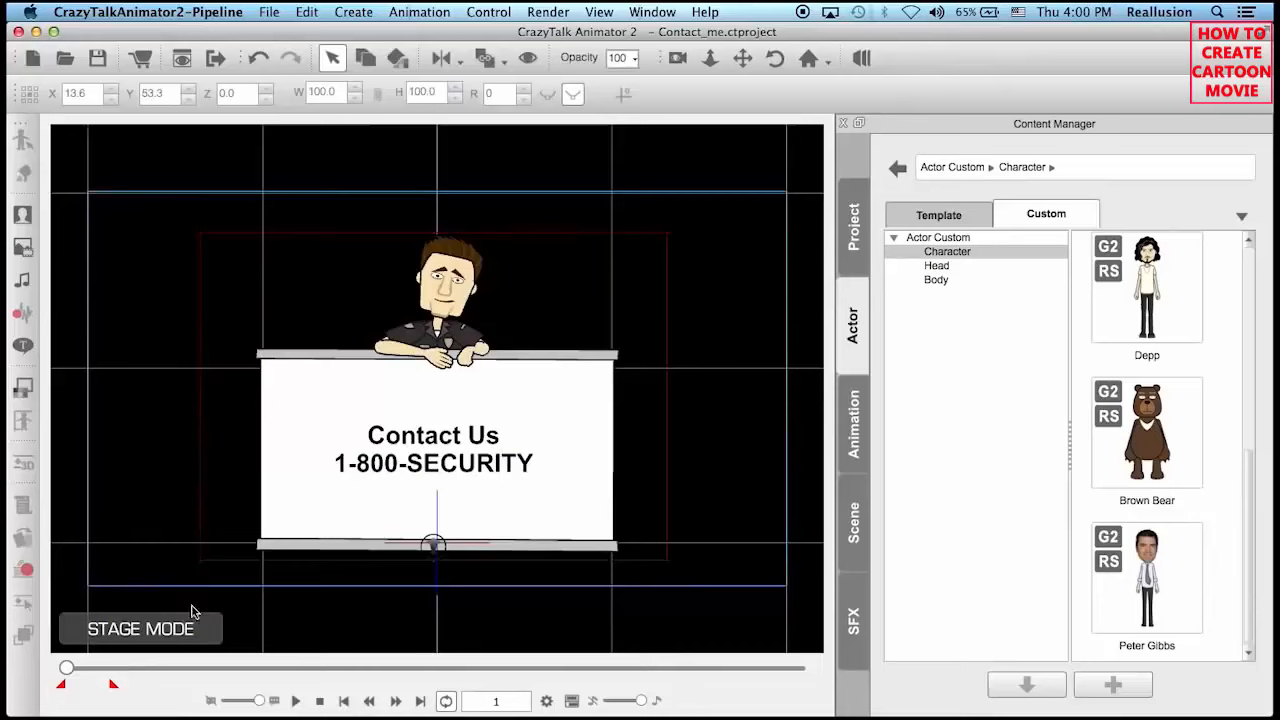
pyautogui.click(552, 13)
pyautogui.moveTo(649, 133)
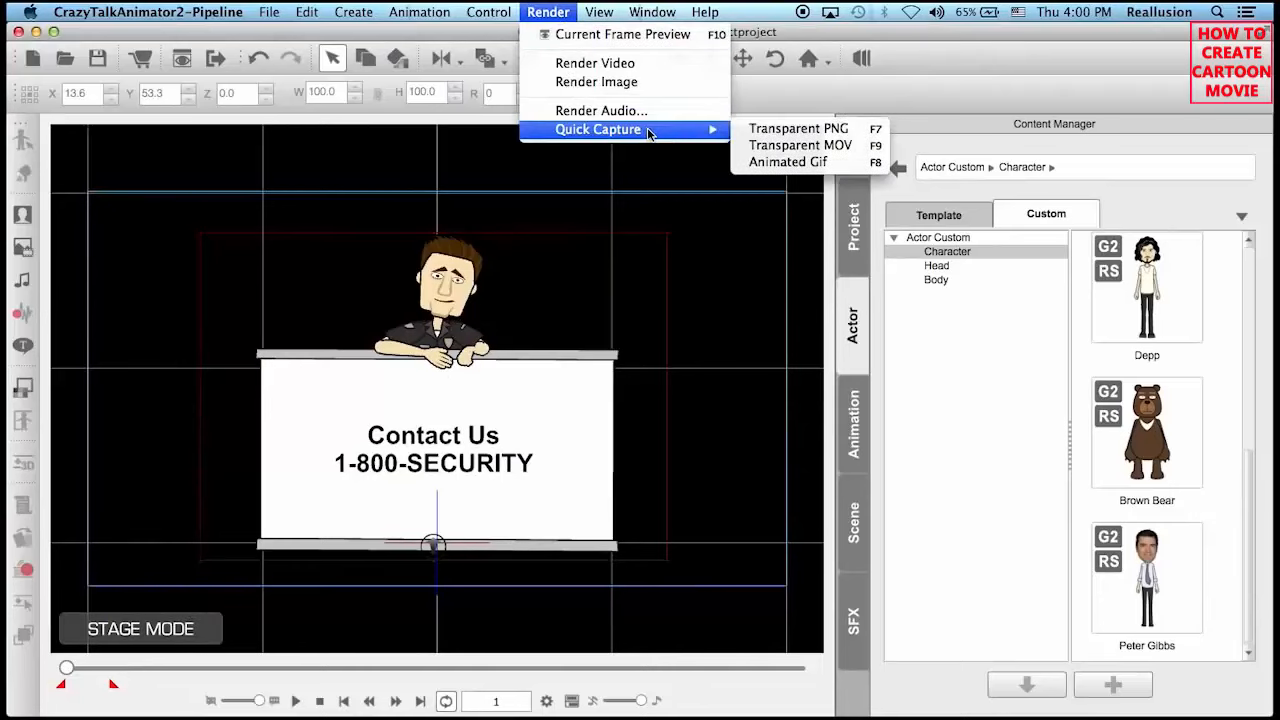
pyautogui.click(806, 163)
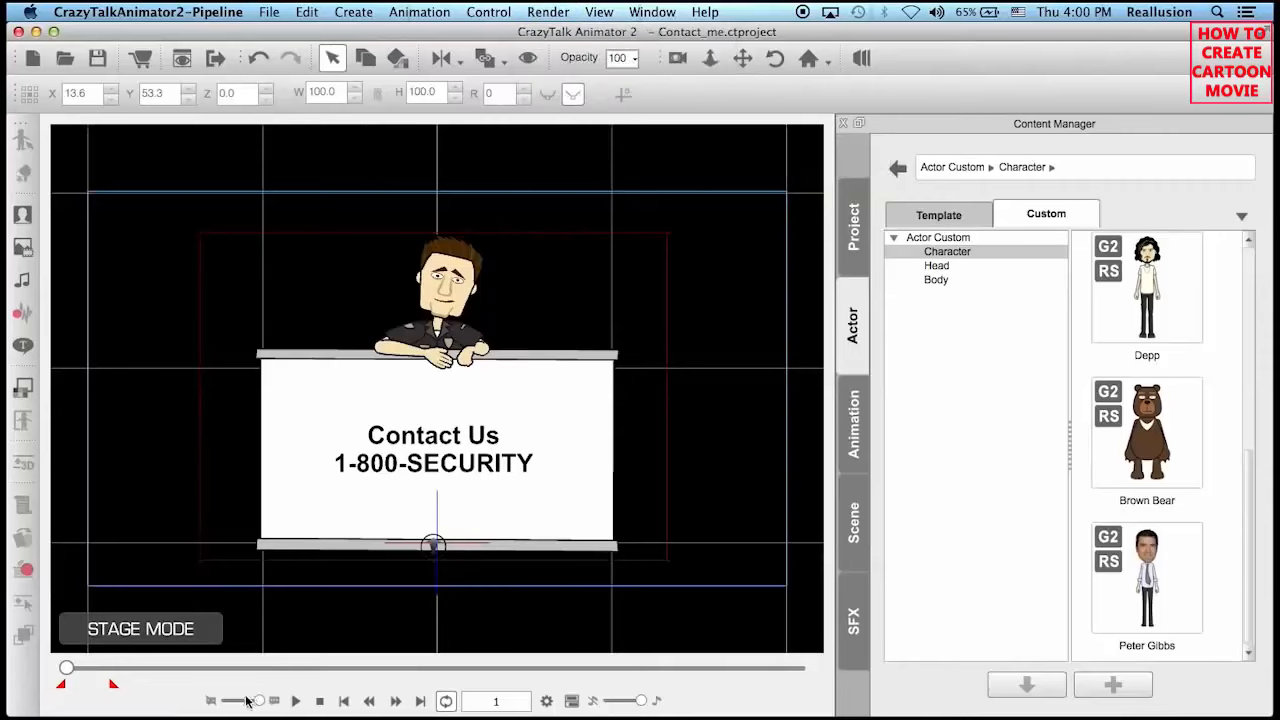
pyautogui.click(296, 701)
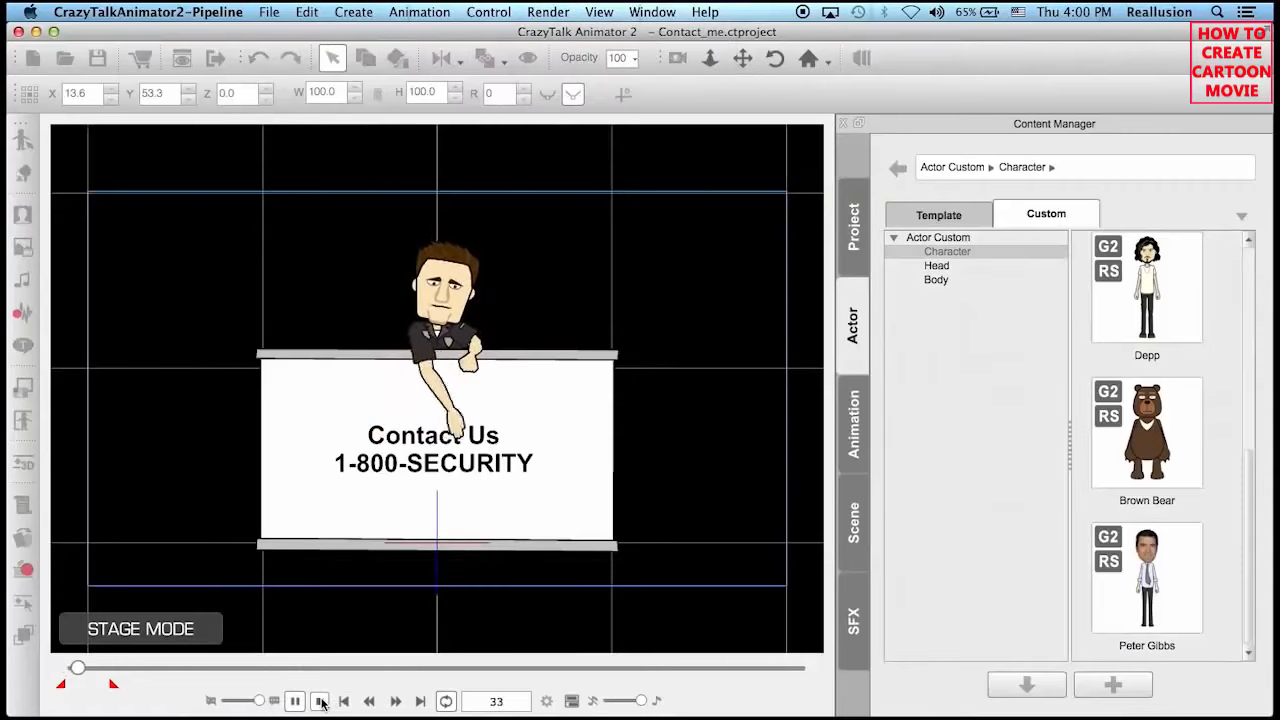
pyautogui.click(320, 701)
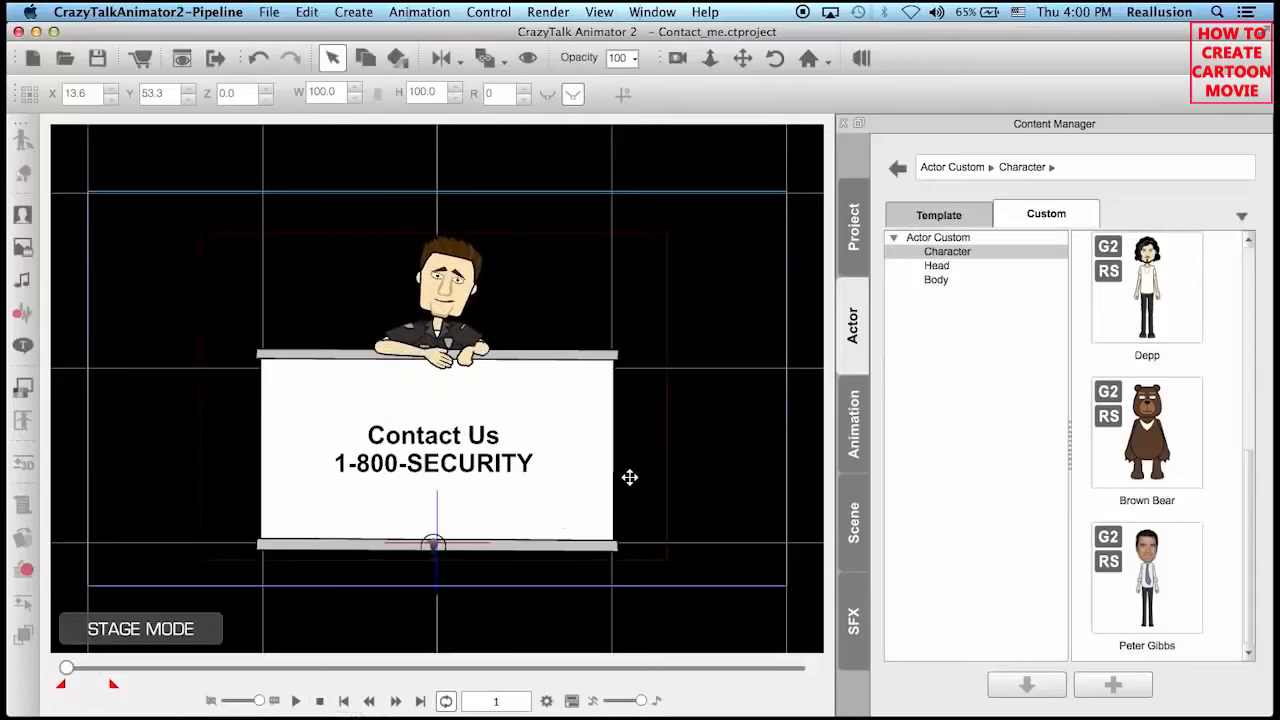
# Load the Chase_money template from 03_Fear & Wonder into a new project without saving the current one, and preview its animation.
pyautogui.press('super+n')
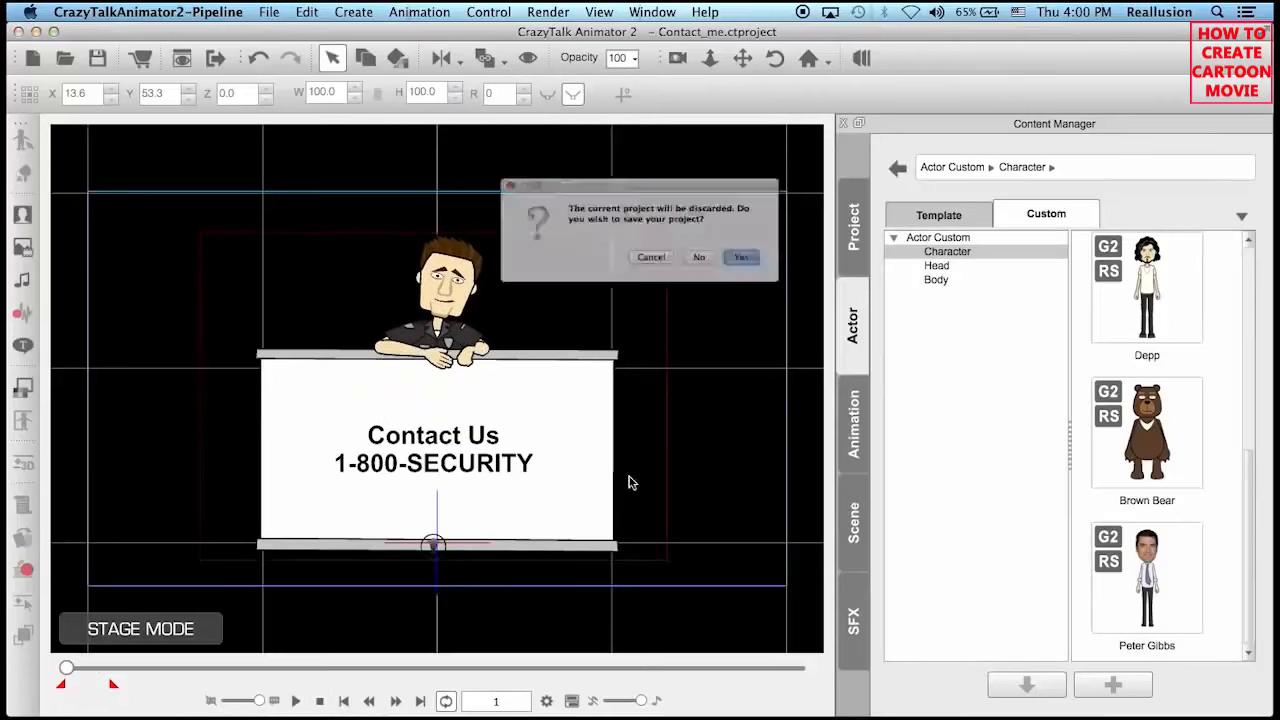
pyautogui.click(717, 265)
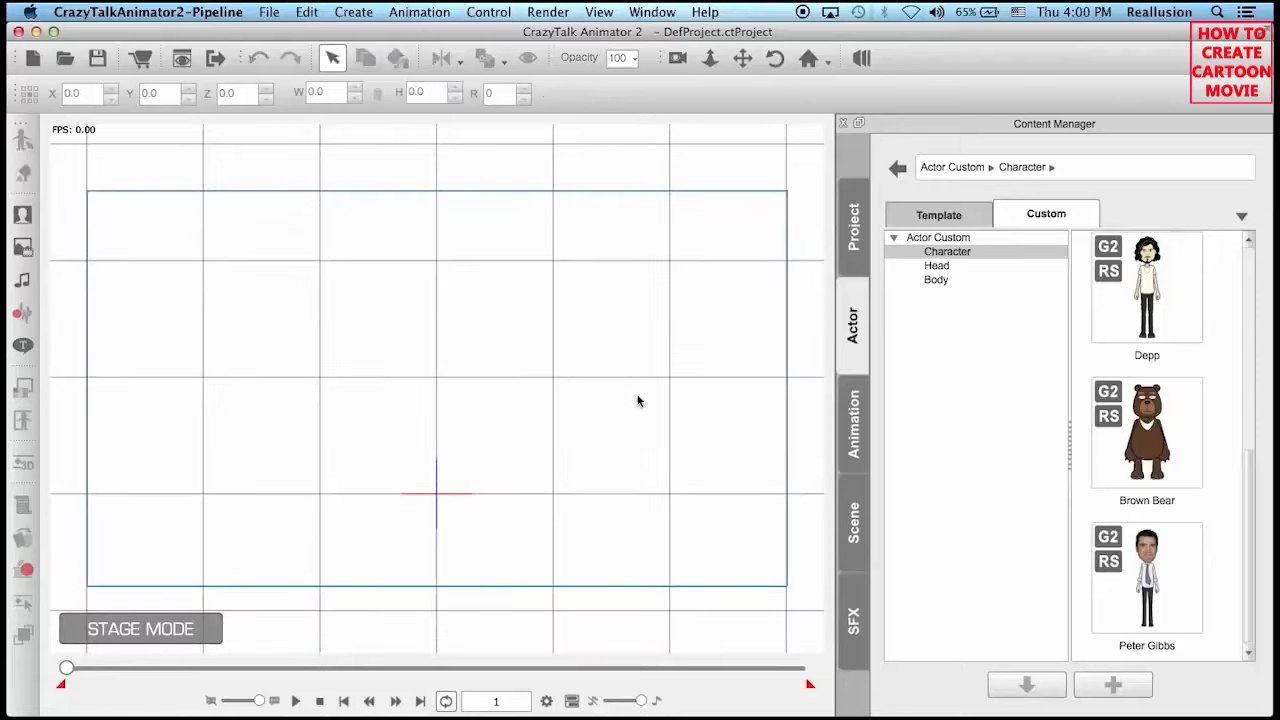
pyautogui.click(853, 222)
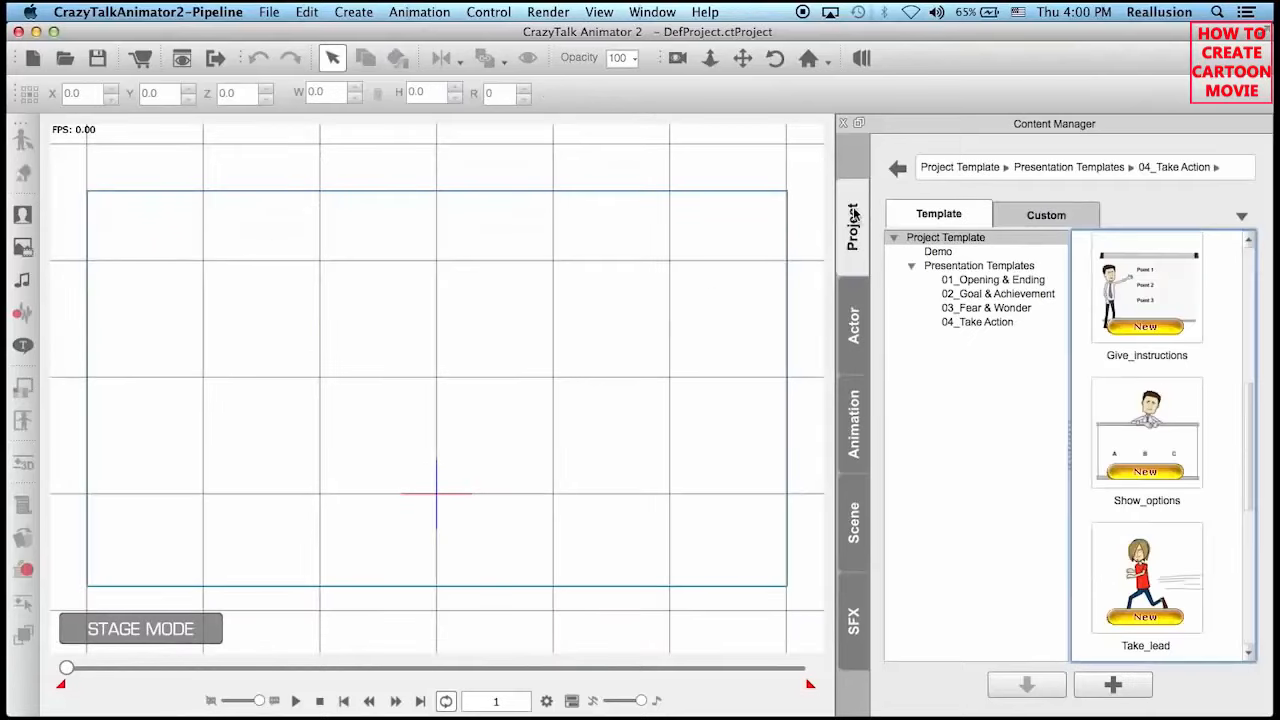
pyautogui.click(995, 308)
pyautogui.moveTo(1253, 402); pyautogui.dragTo(1253, 327)
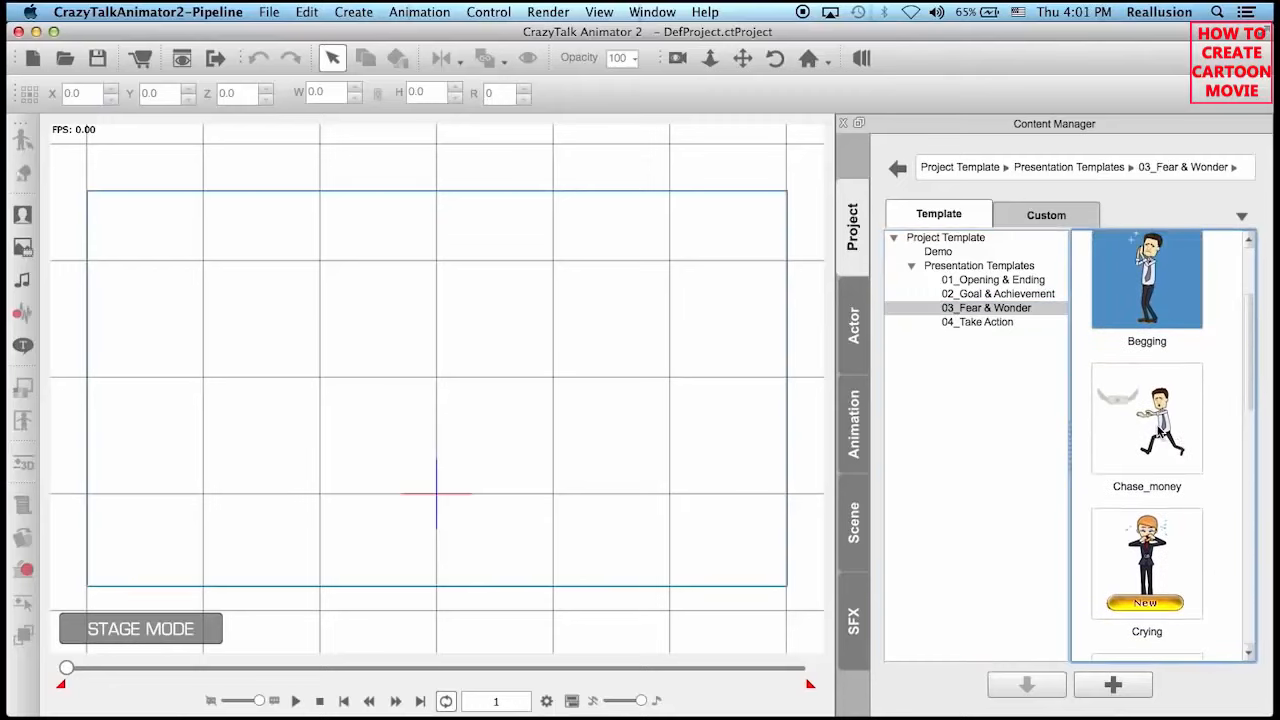
pyautogui.moveTo(1147, 418); pyautogui.dragTo(626, 440)
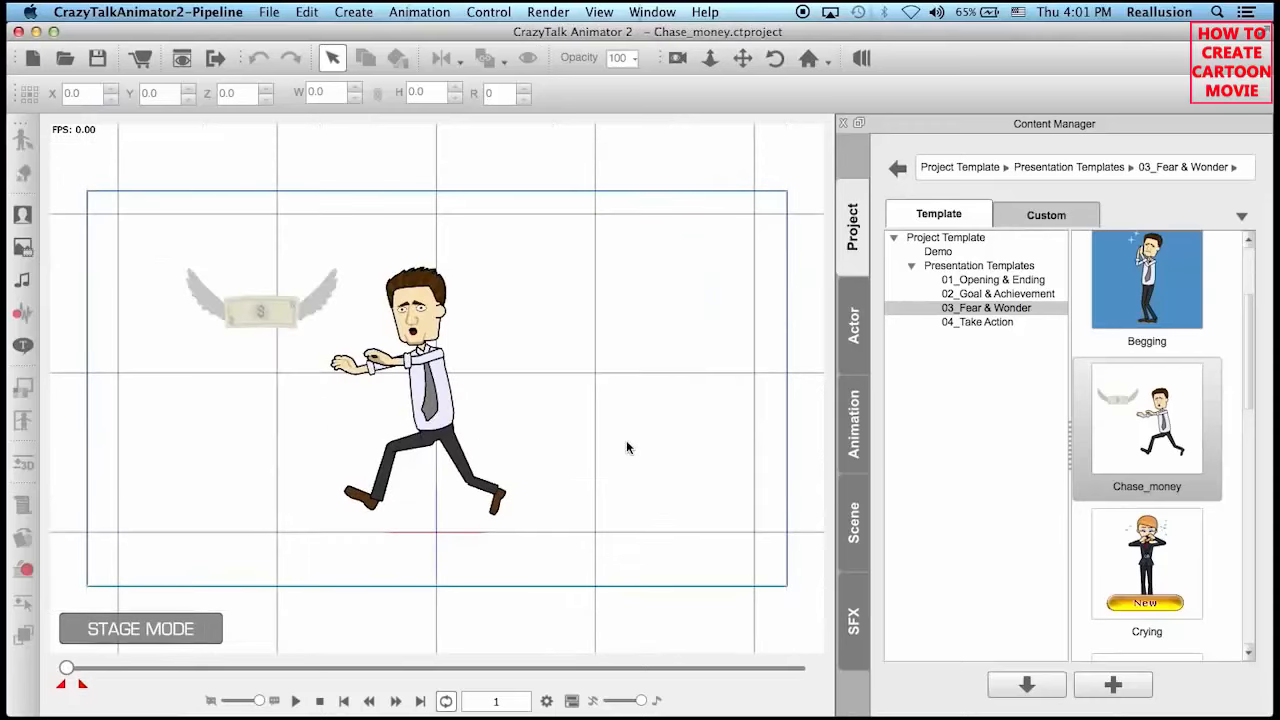
pyautogui.click(295, 700)
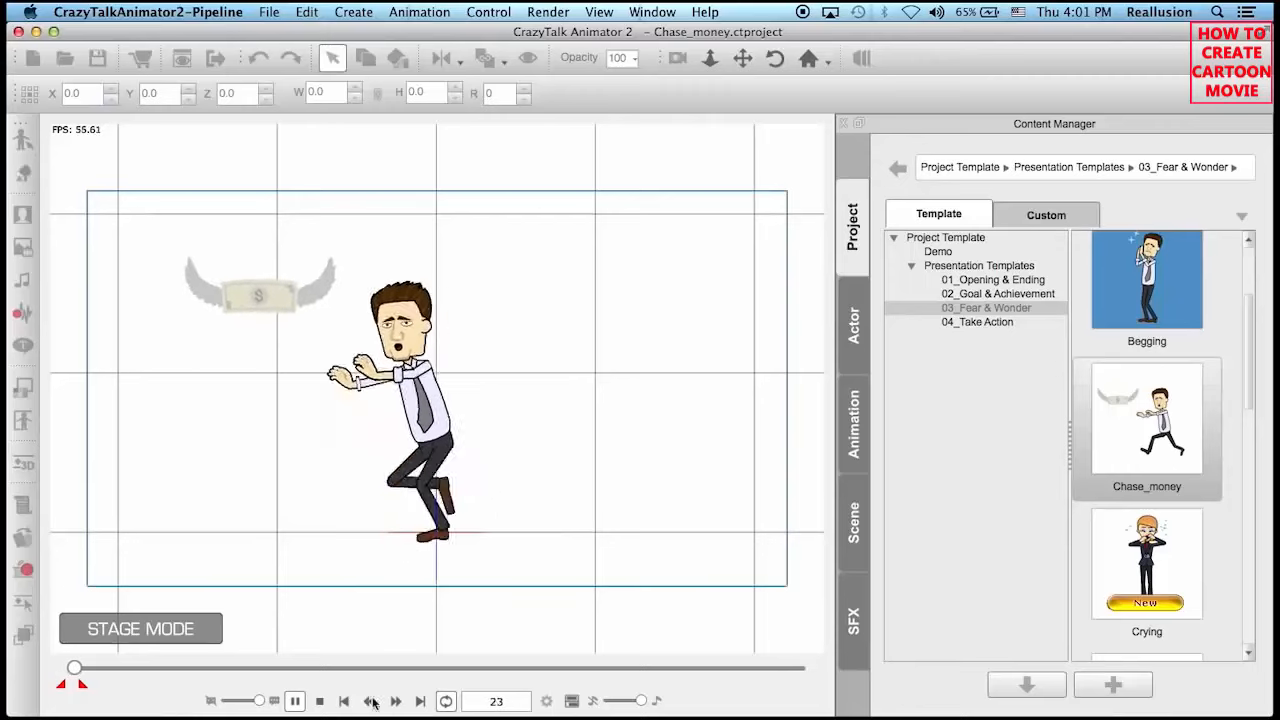
pyautogui.click(320, 701)
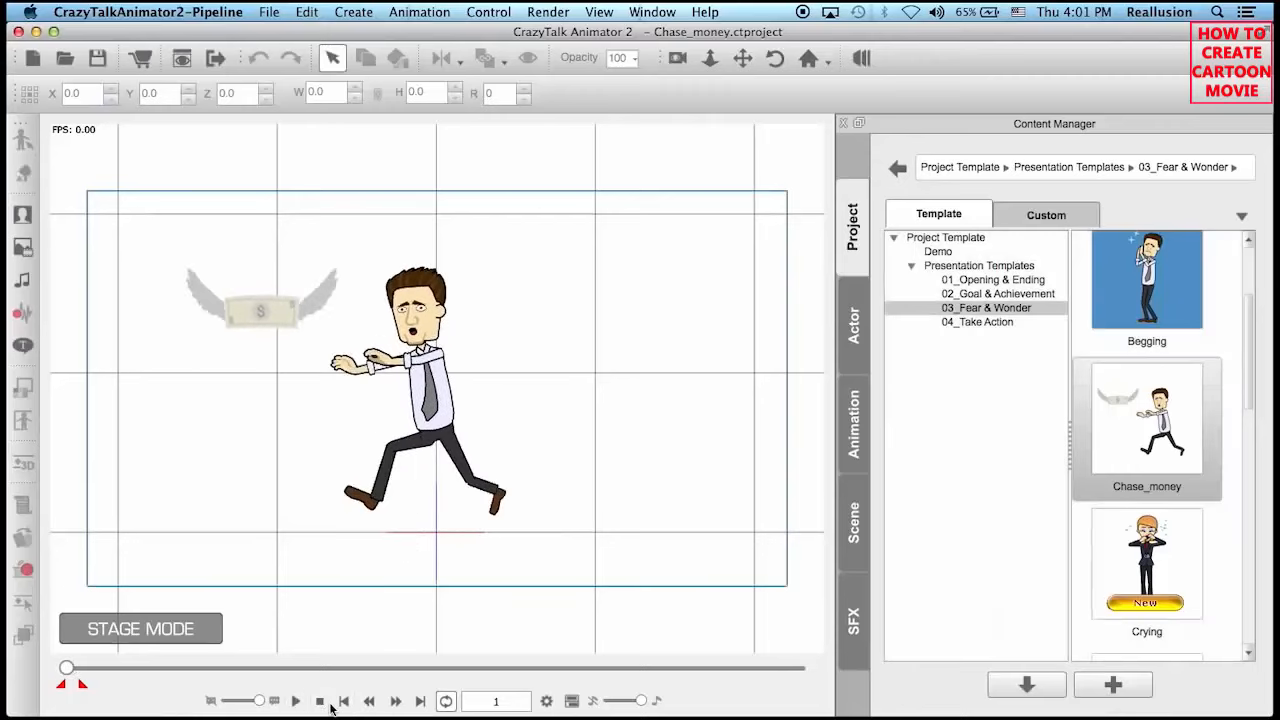
# Open the flying money prop in Composer Mode and select its image to list its sprites in the Sprite Editor.
pyautogui.click(274, 315)
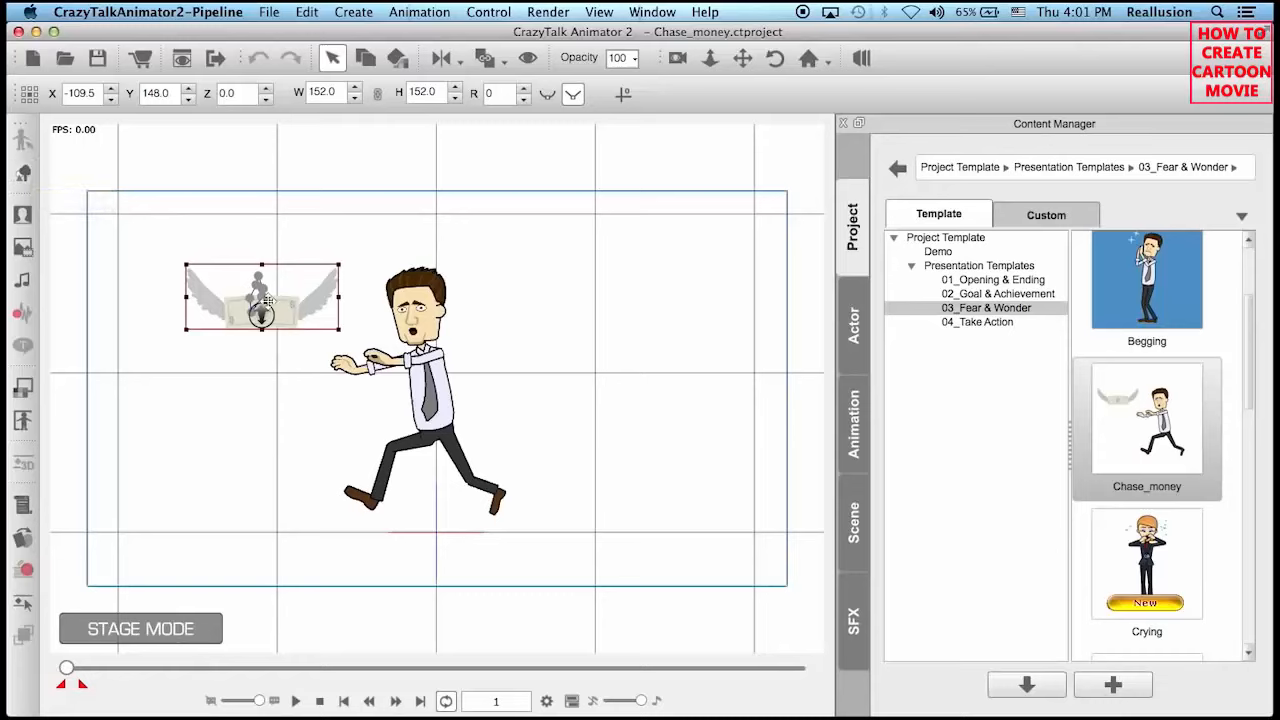
pyautogui.click(24, 174)
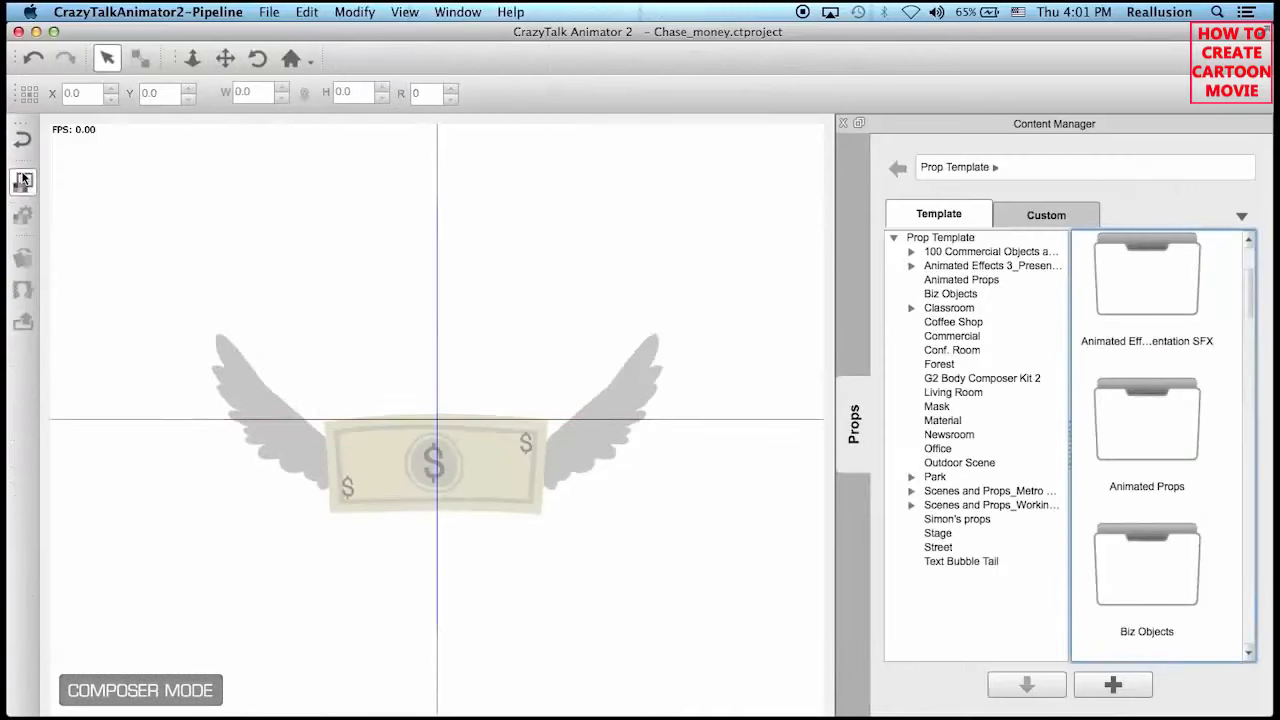
pyautogui.click(484, 444)
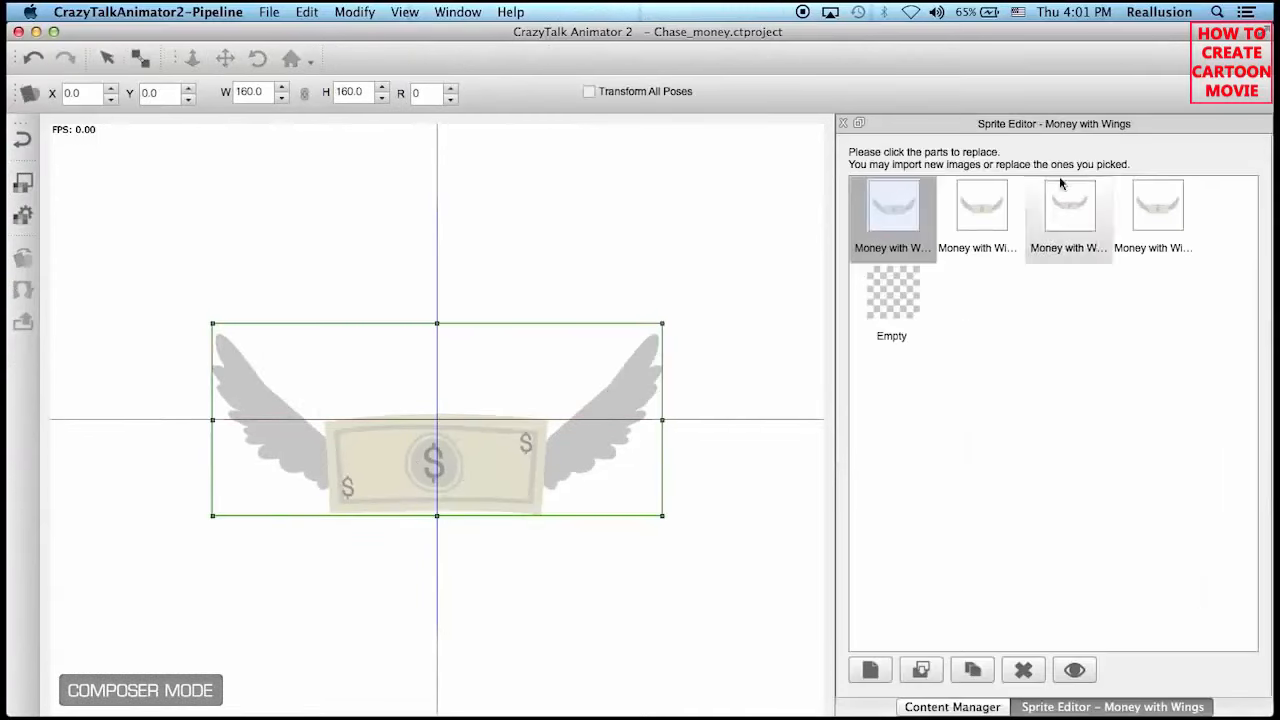
pyautogui.doubleClick(971, 217)
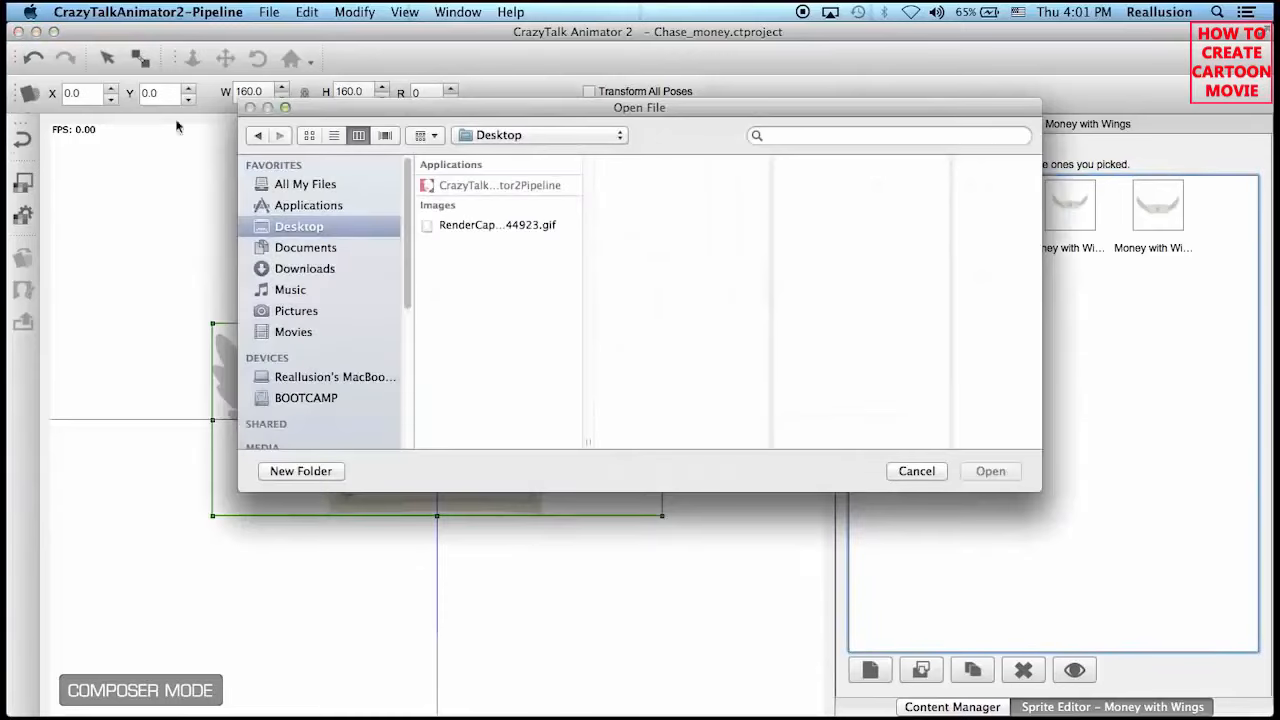
pyautogui.click(928, 466)
pyautogui.click(1060, 238)
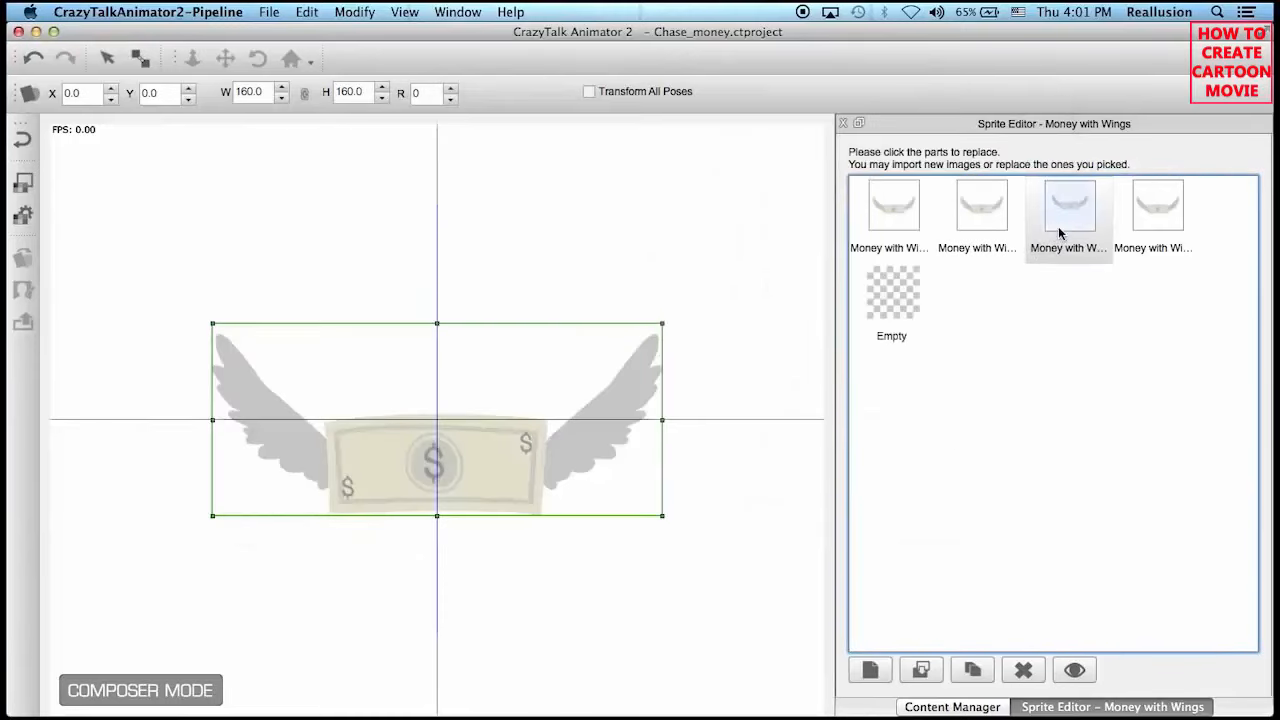
pyautogui.click(1156, 223)
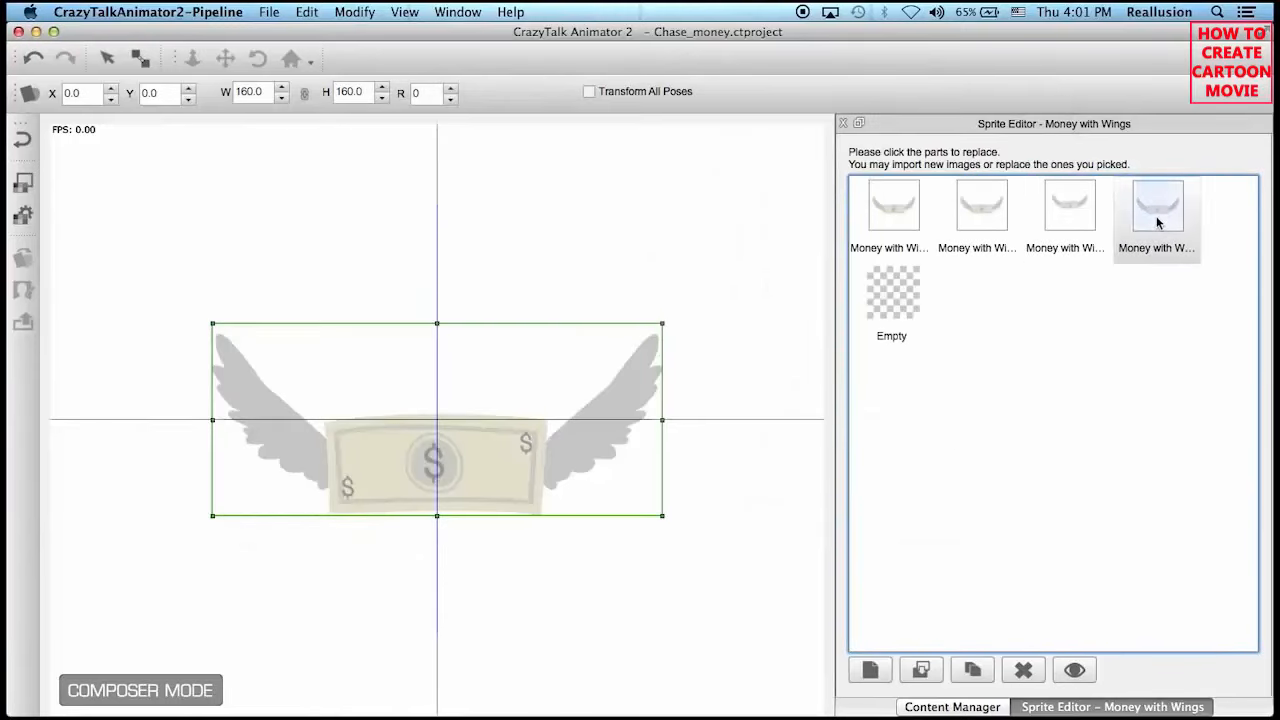
pyautogui.click(1002, 220)
pyautogui.click(912, 212)
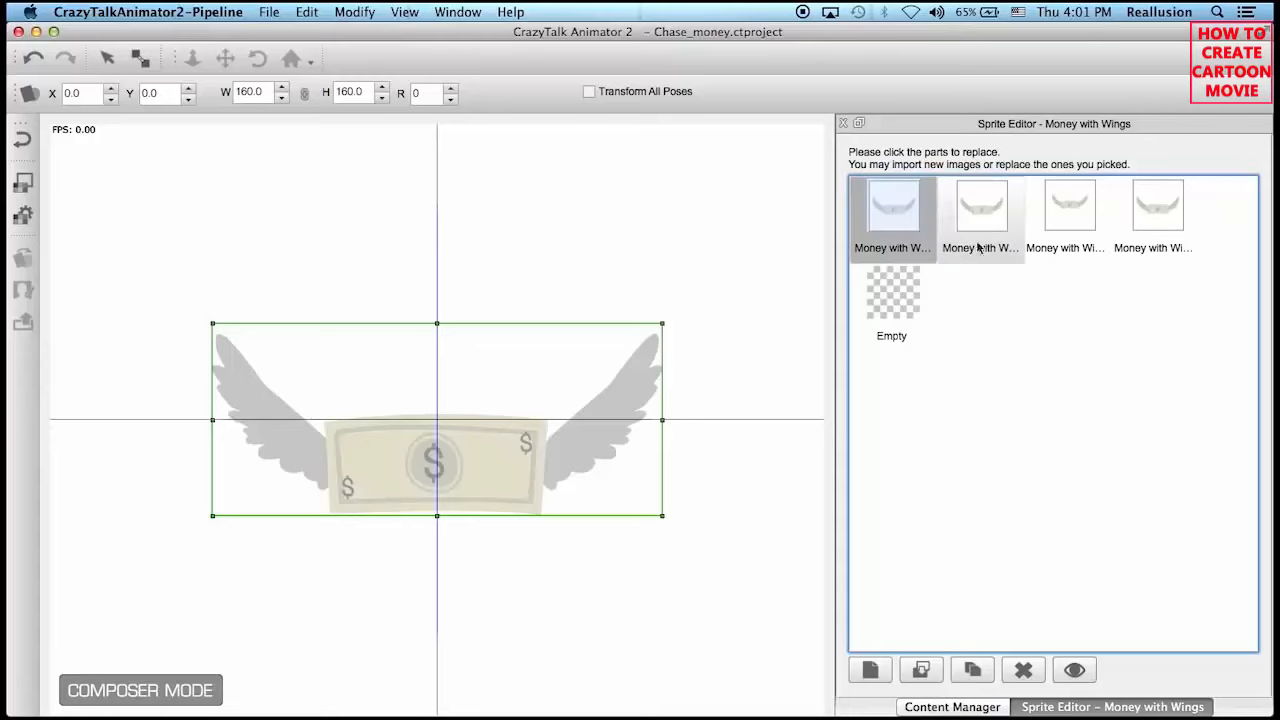
pyautogui.doubleClick(903, 210)
pyautogui.press('BackSpace')
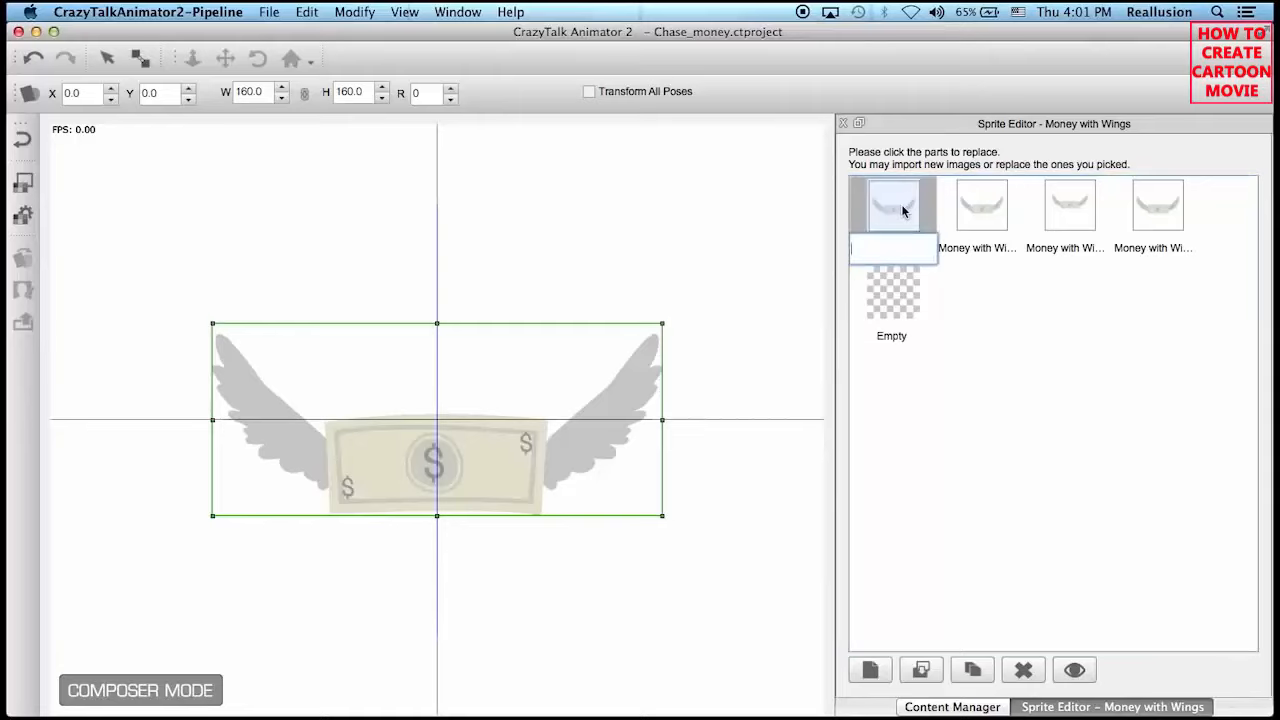
pyautogui.click(1034, 345)
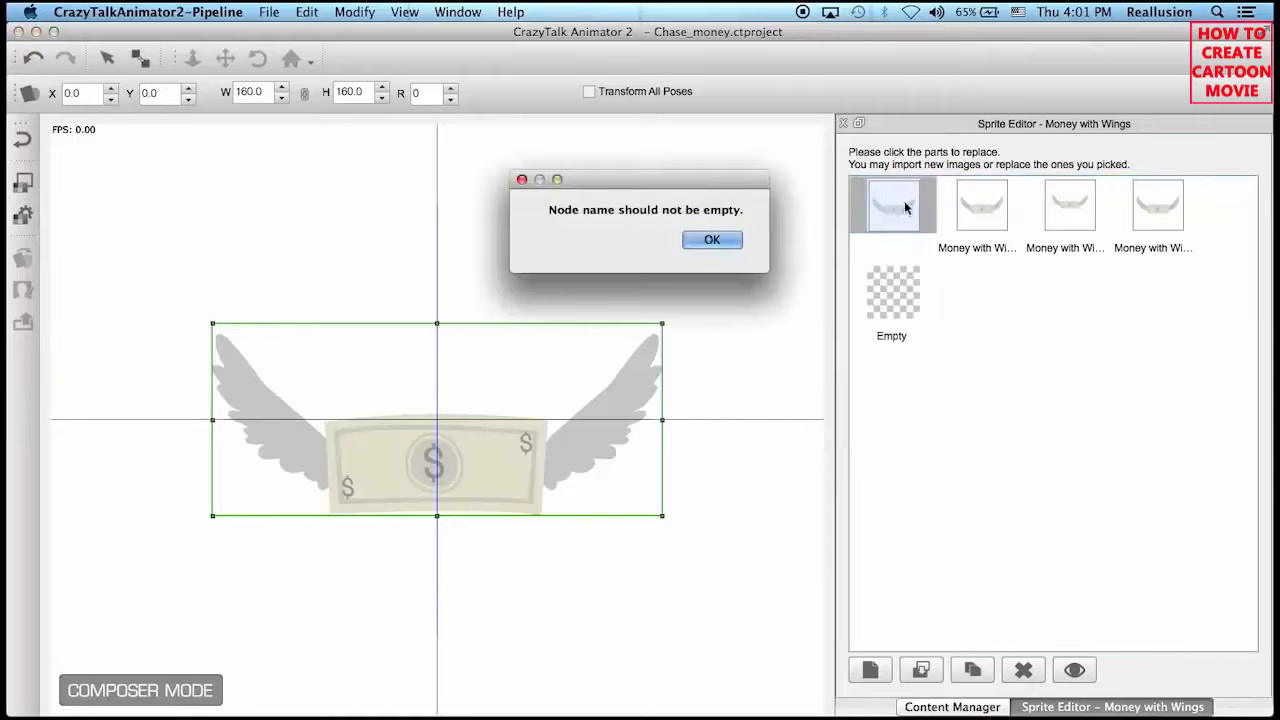
pyautogui.click(725, 244)
# Delete all the Money with Wings sprites from the prop, leaving only the Empty one.
pyautogui.click(975, 205)
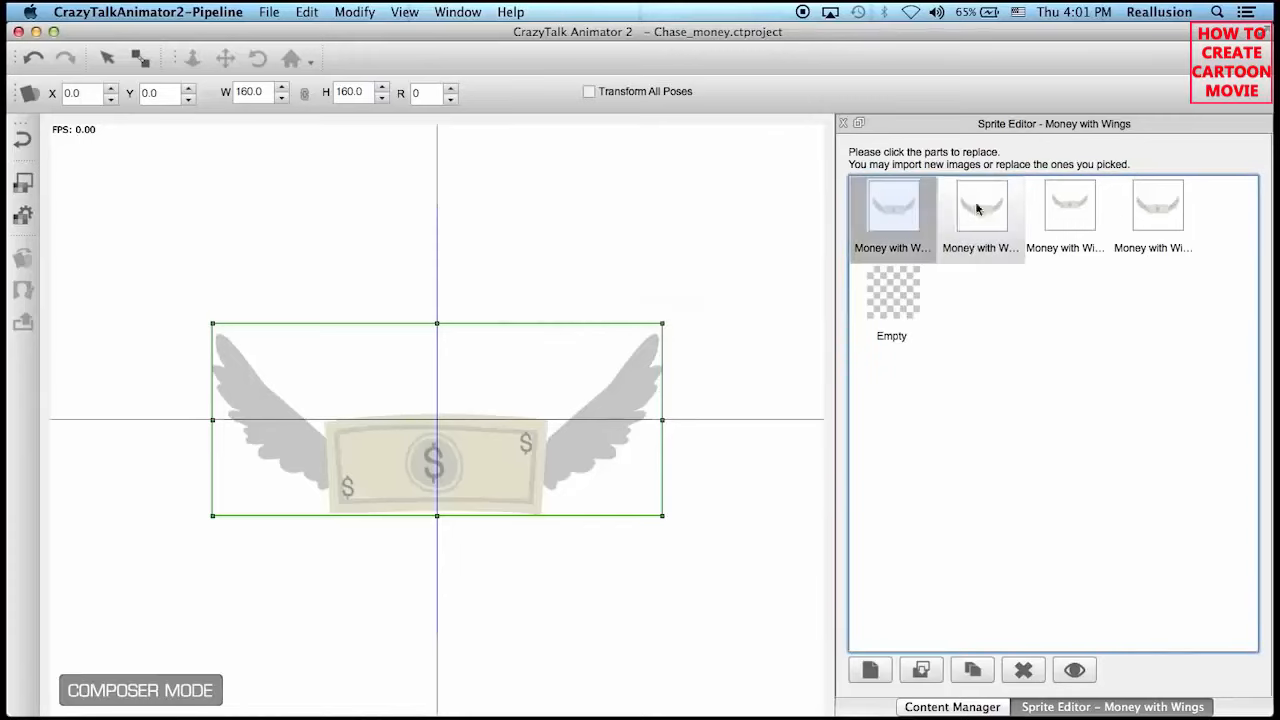
pyautogui.press('Delete')
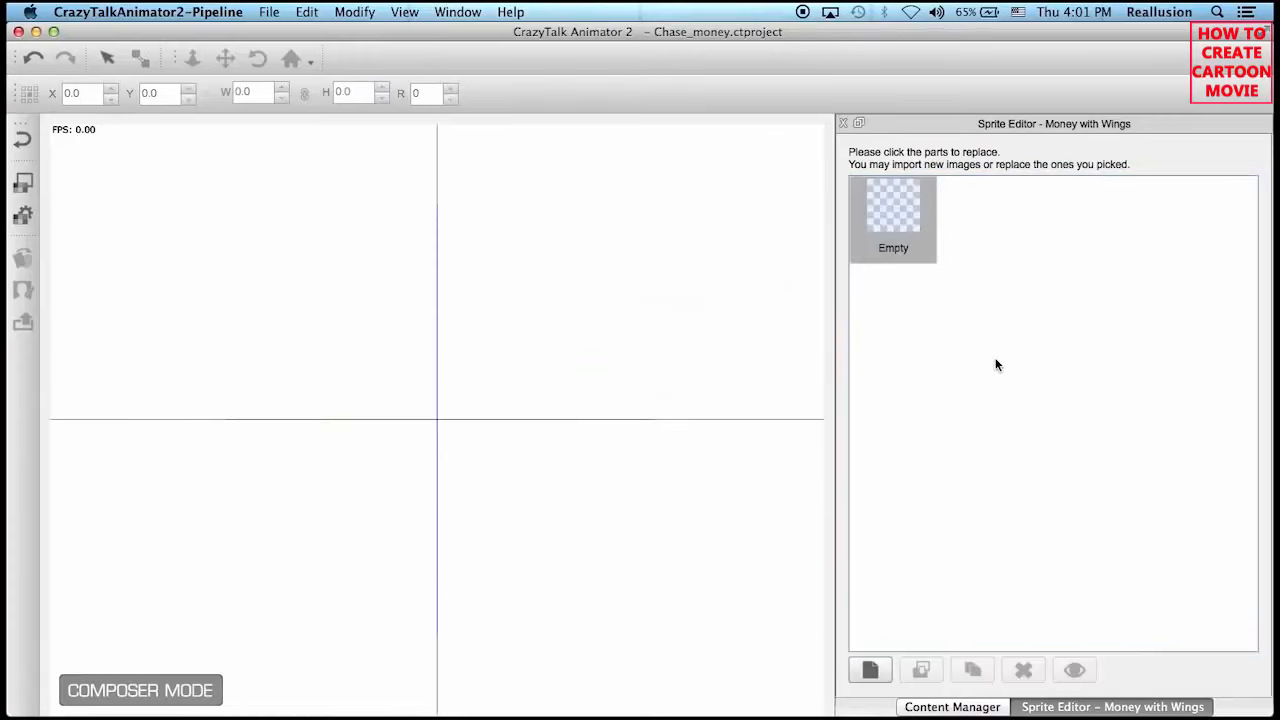
pyautogui.click(909, 385)
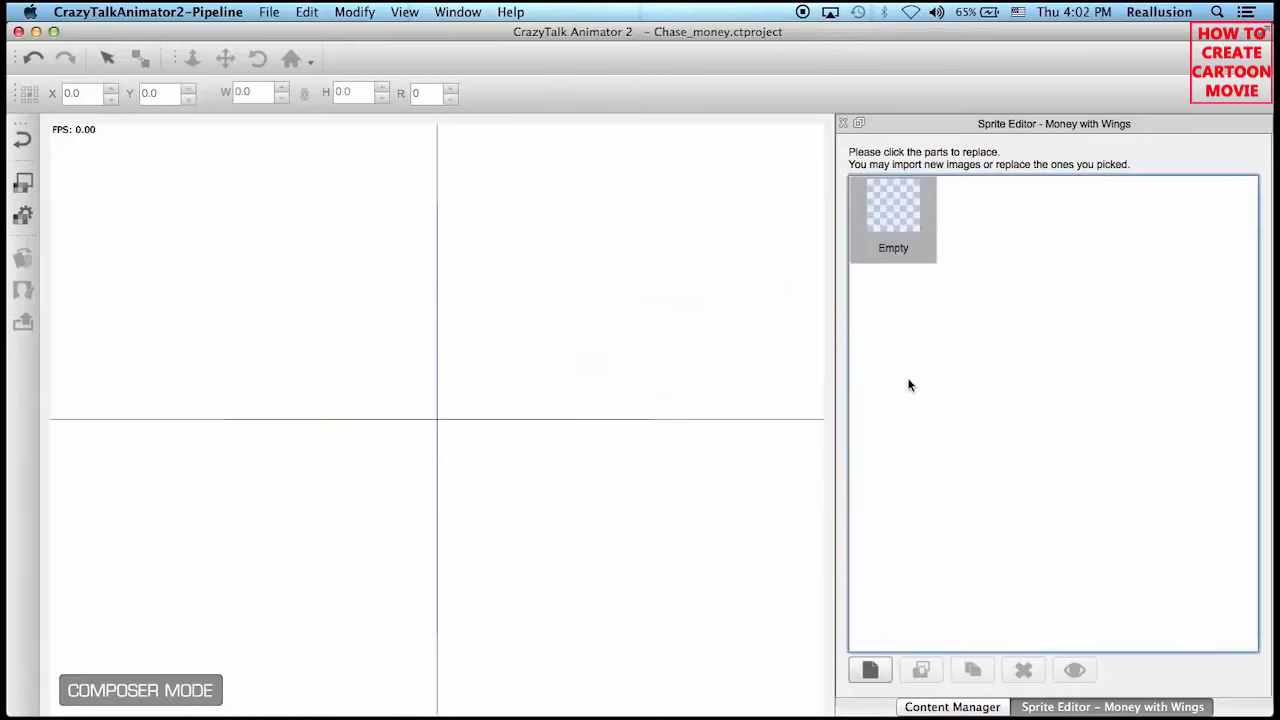
# Import ReallusionAVATAR.png from the Tutorial 7 folder in Documents > Reallusion > CTA2 > CTA2 Tutorials as the prop's new sprite.
pyautogui.click(872, 670)
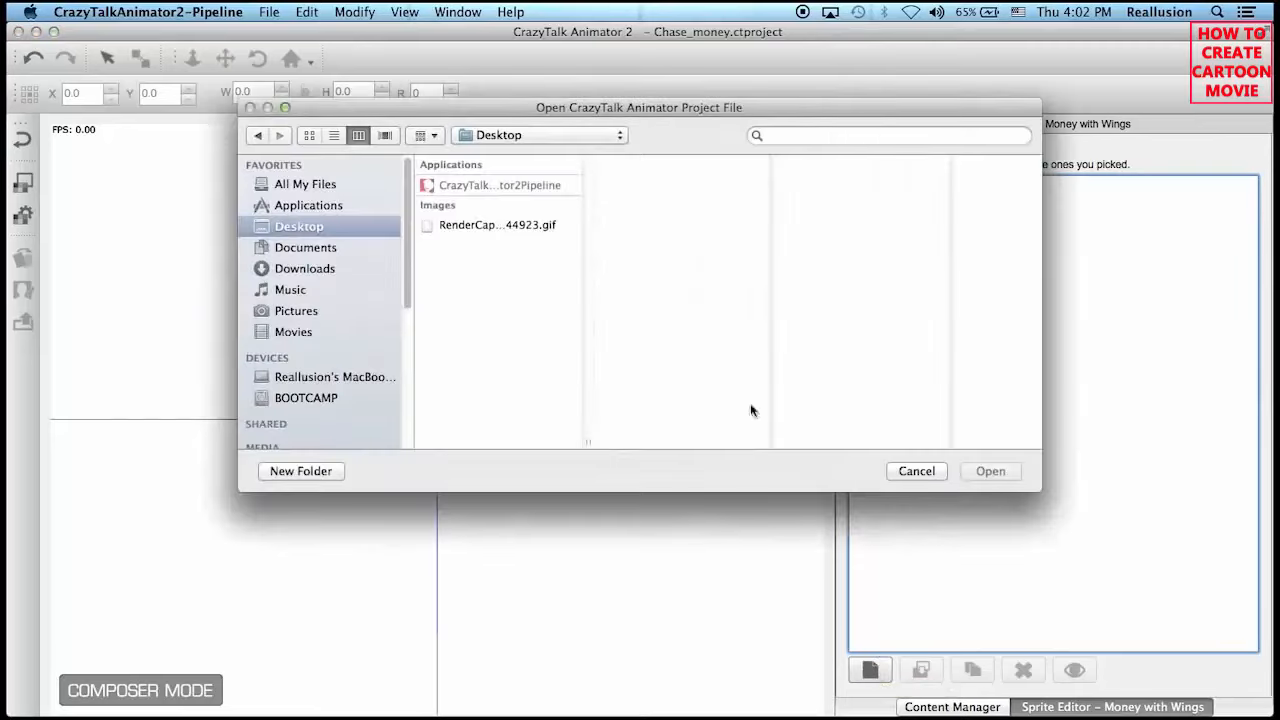
pyautogui.click(308, 248)
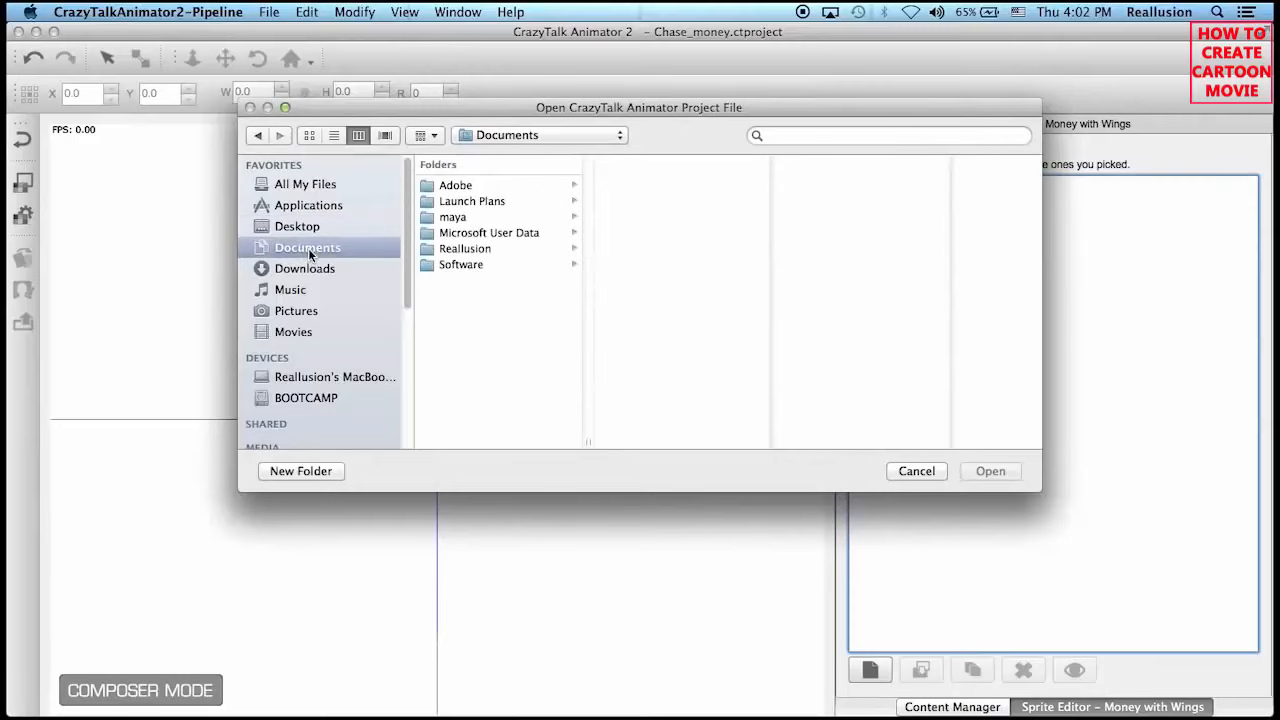
pyautogui.click(472, 250)
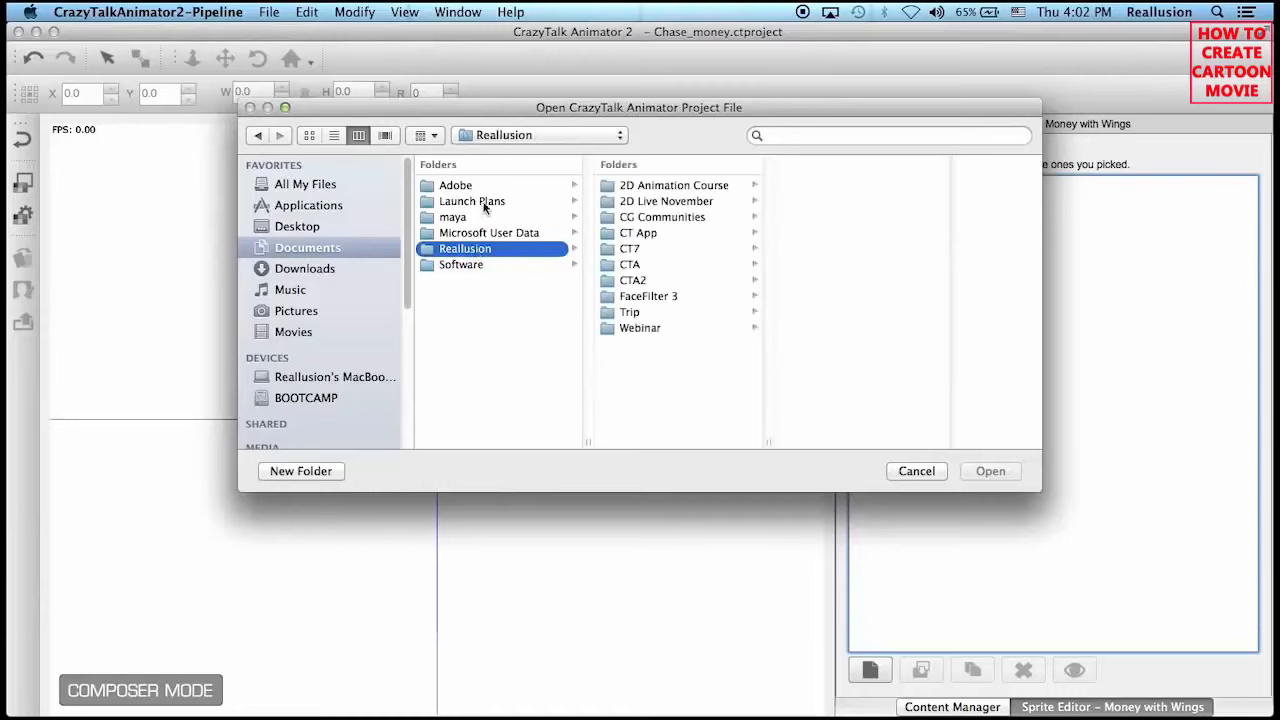
pyautogui.click(647, 280)
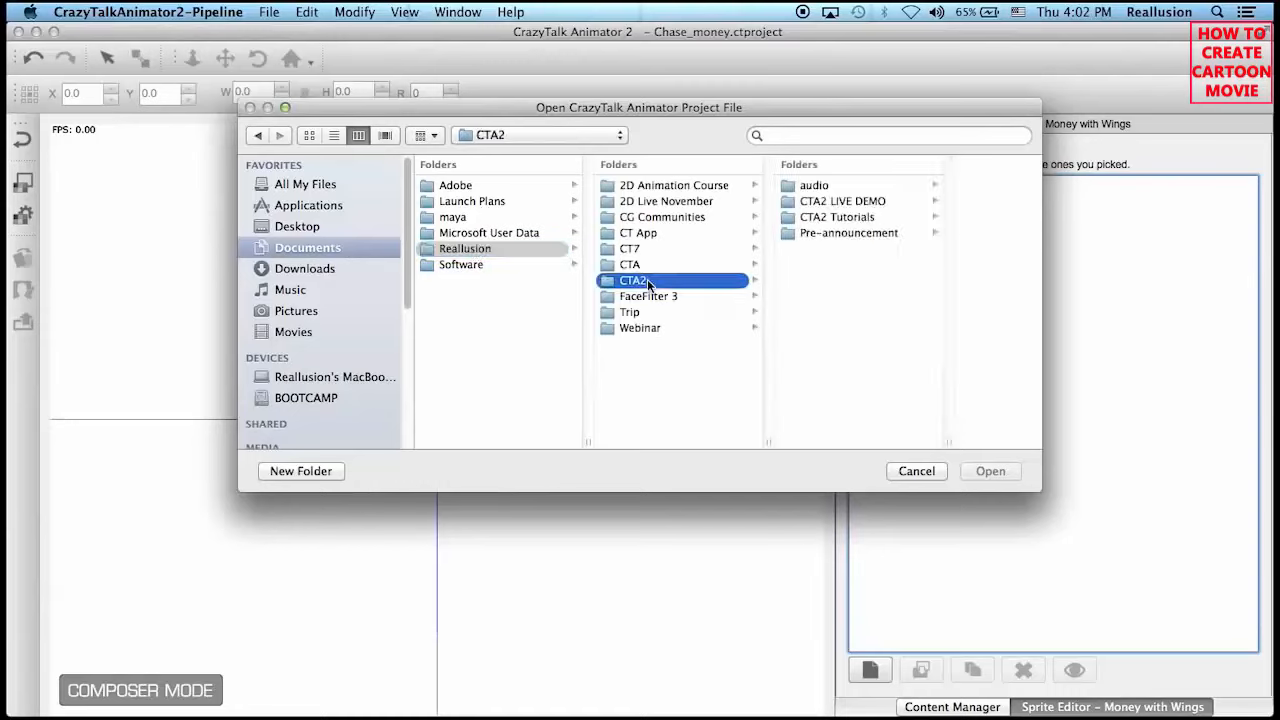
pyautogui.click(838, 217)
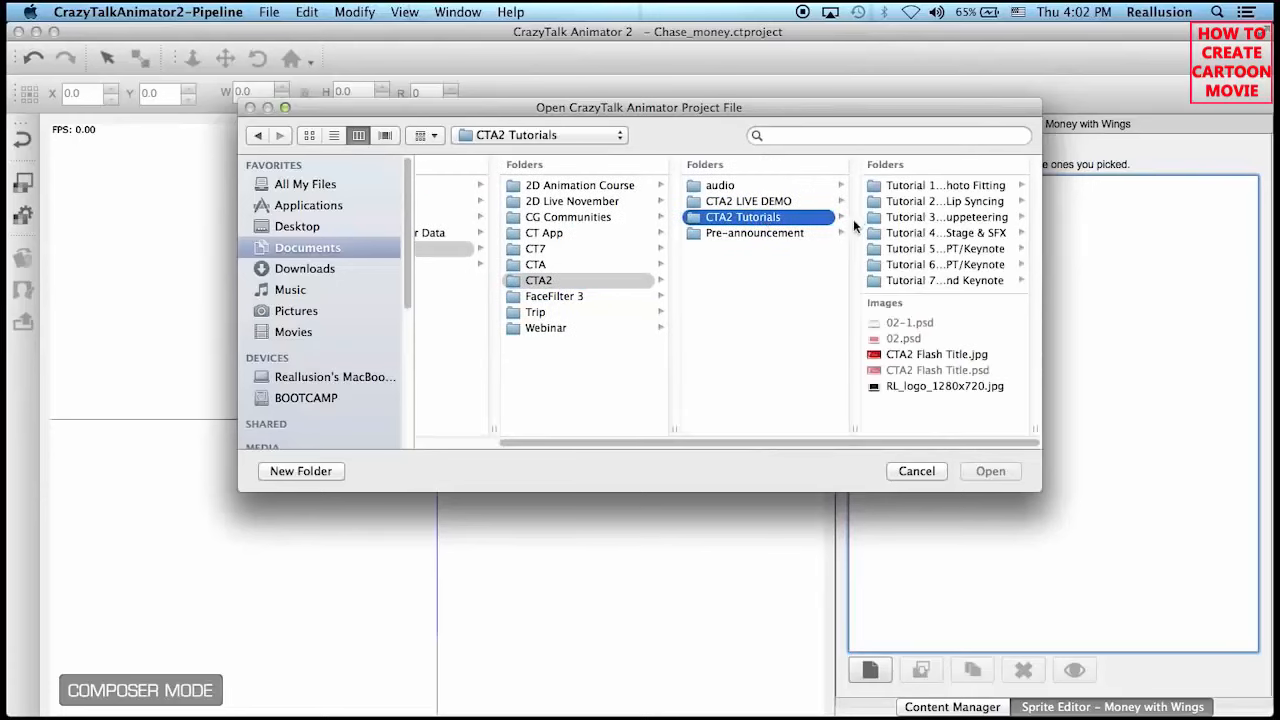
pyautogui.click(971, 280)
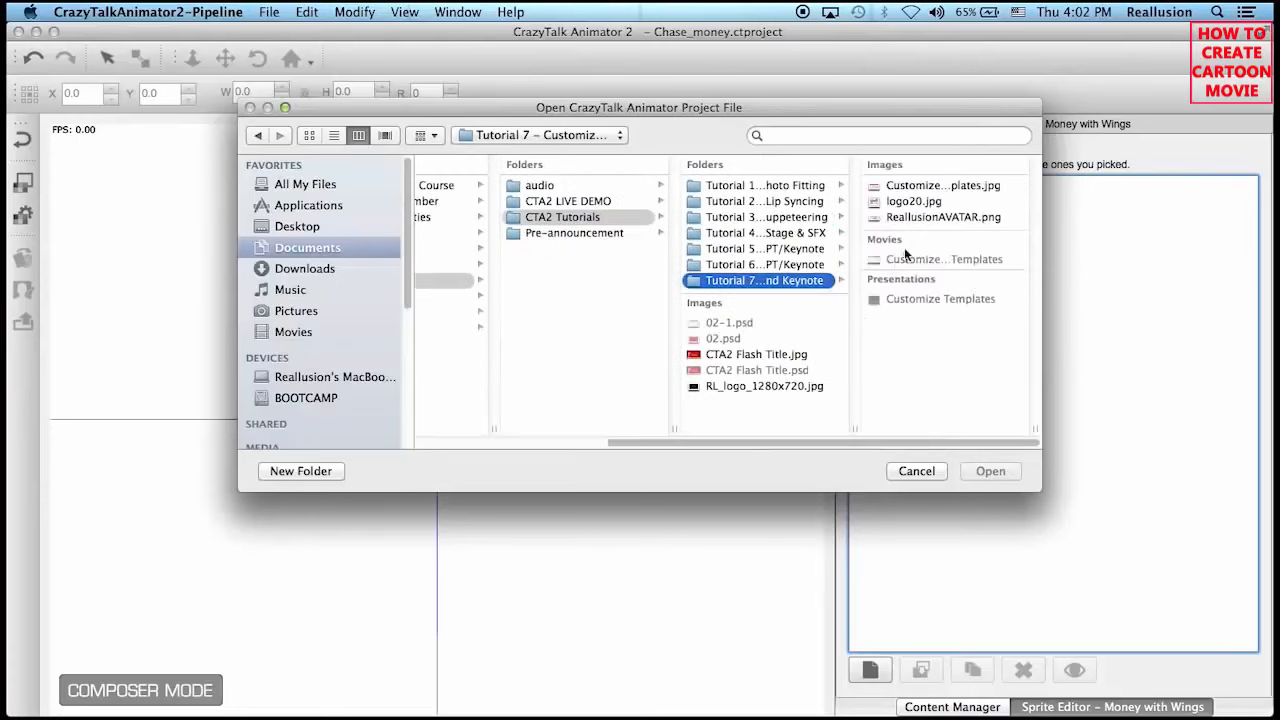
pyautogui.click(916, 219)
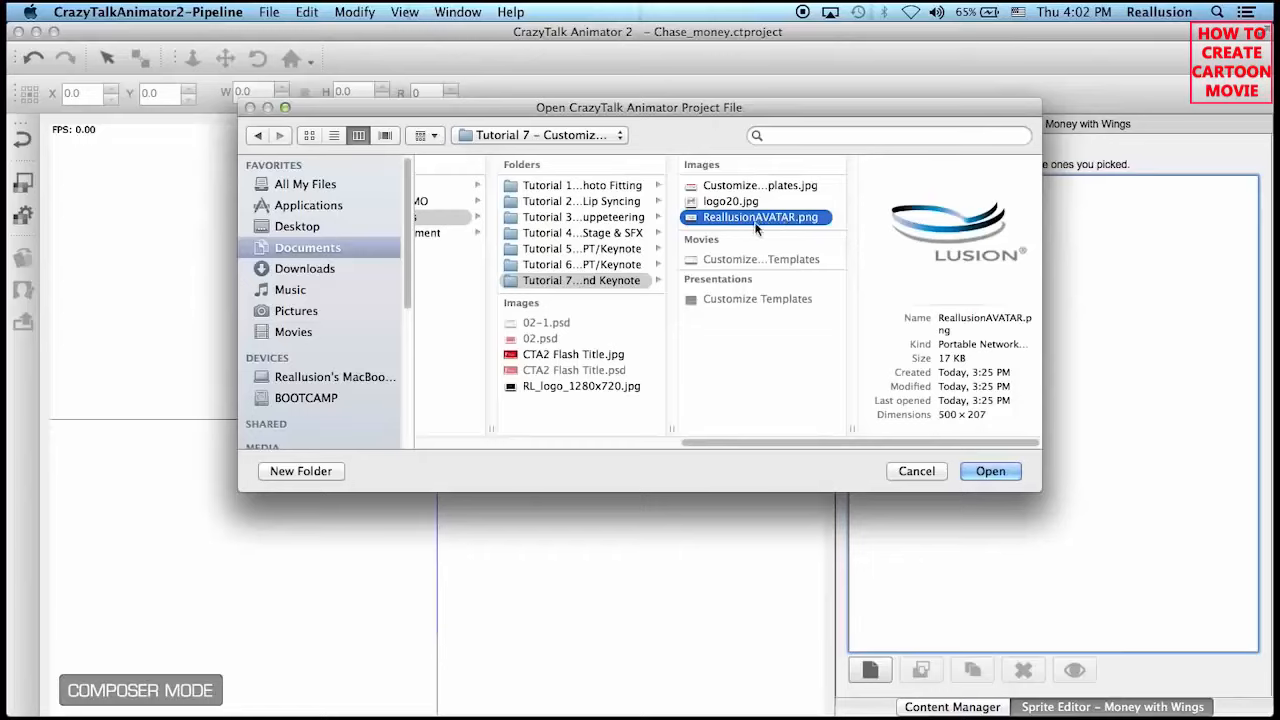
pyautogui.click(988, 471)
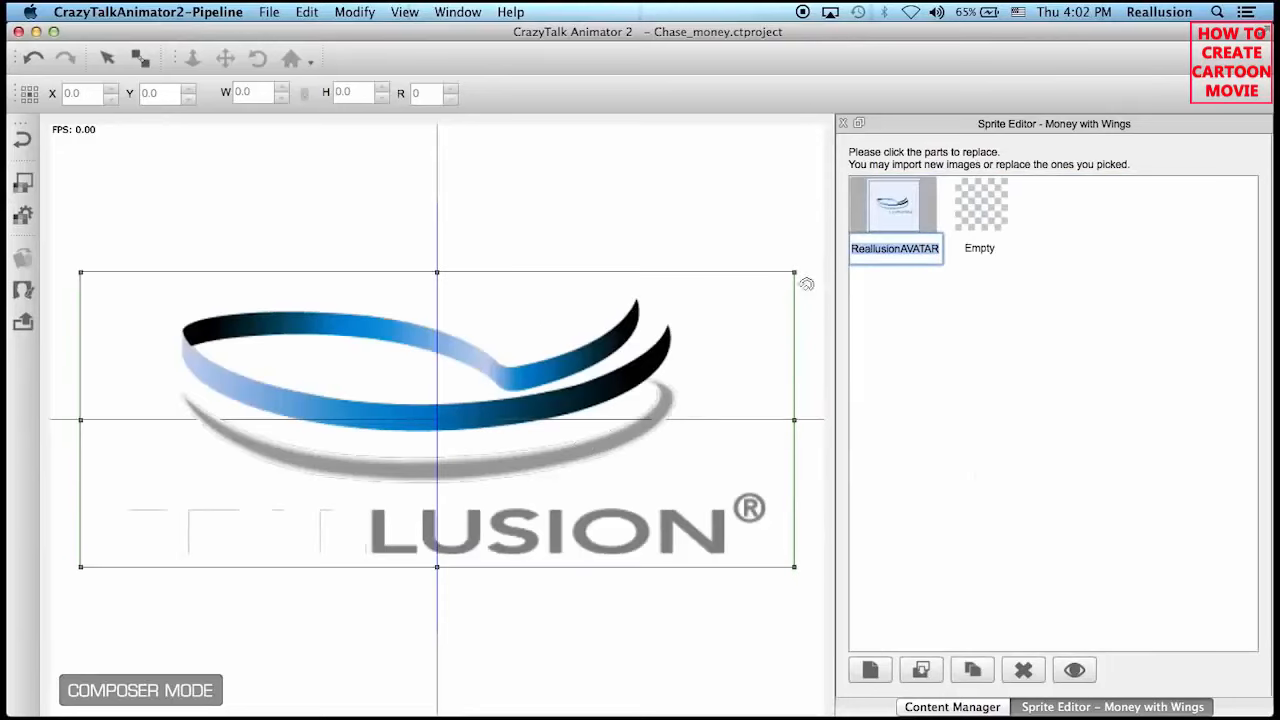
# Scale the logo sprite down proportionally to about 81 in width and height, and return to Stage Mode.
pyautogui.moveTo(795, 273); pyautogui.dragTo(727, 301)
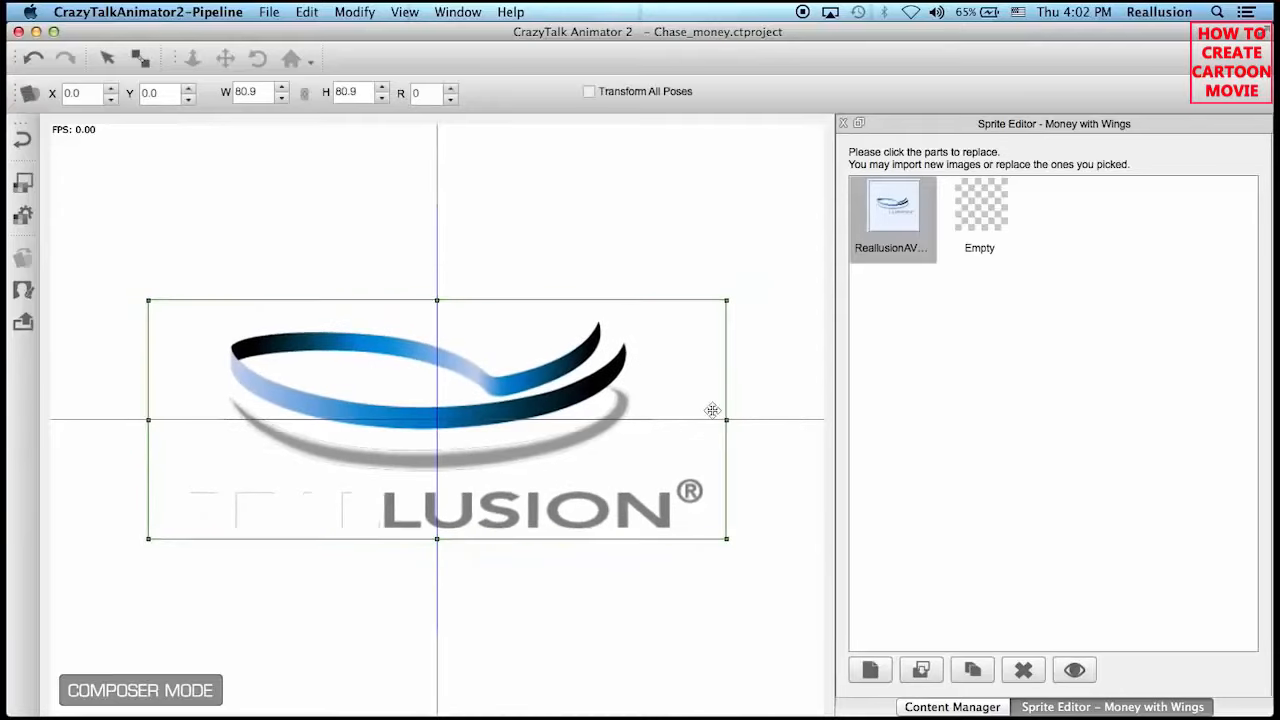
pyautogui.click(23, 142)
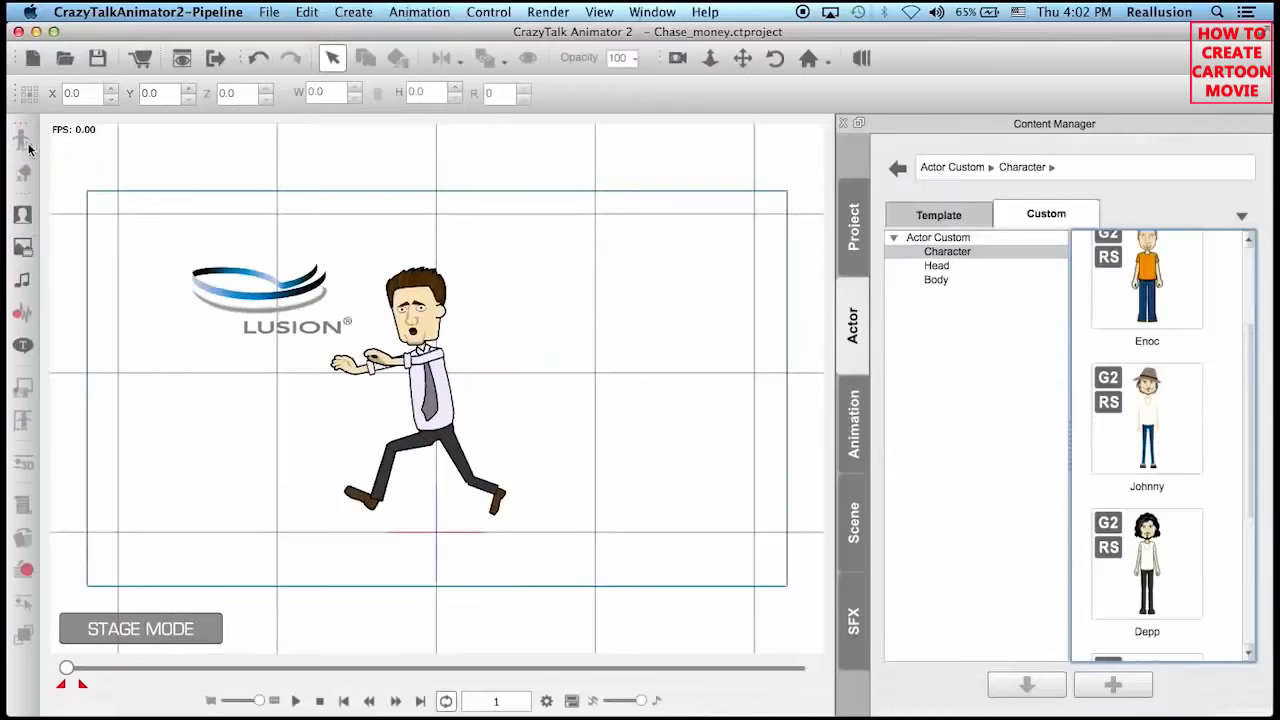
# Set the project's background color to black in the Project Settings.
pyautogui.click(546, 700)
pyautogui.click(777, 231)
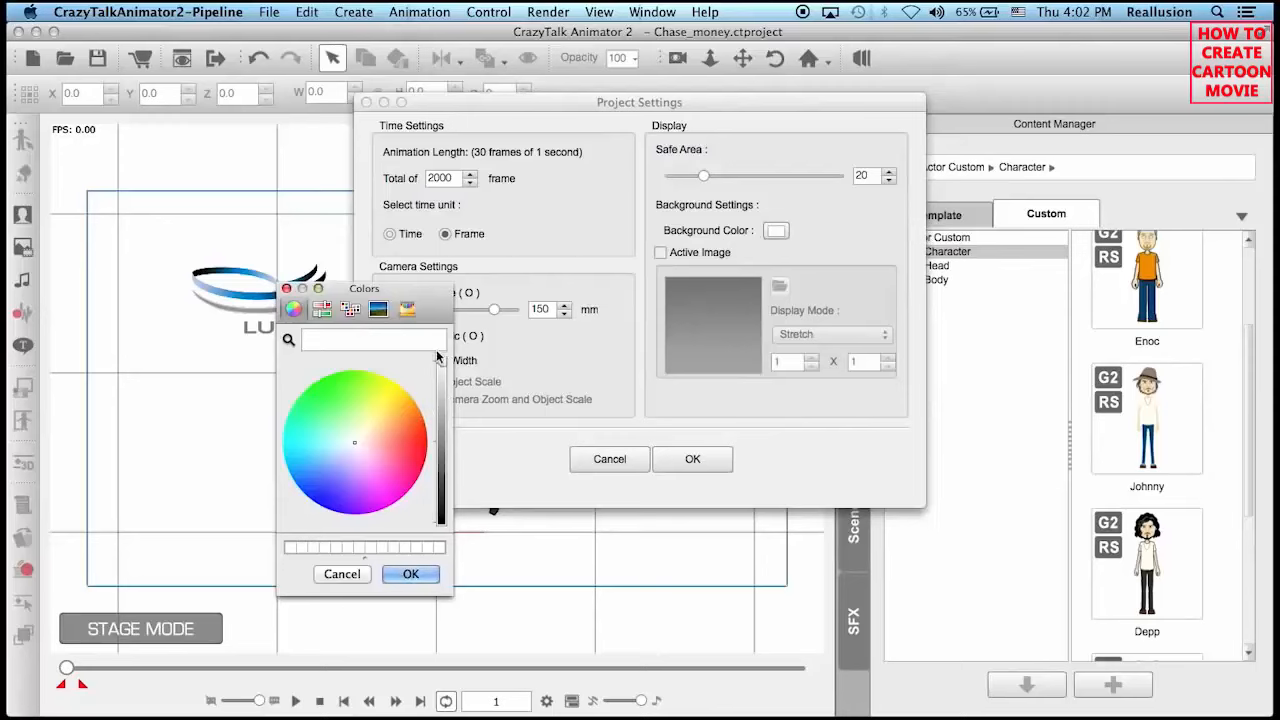
pyautogui.moveTo(441, 362); pyautogui.dragTo(437, 545)
pyautogui.click(410, 573)
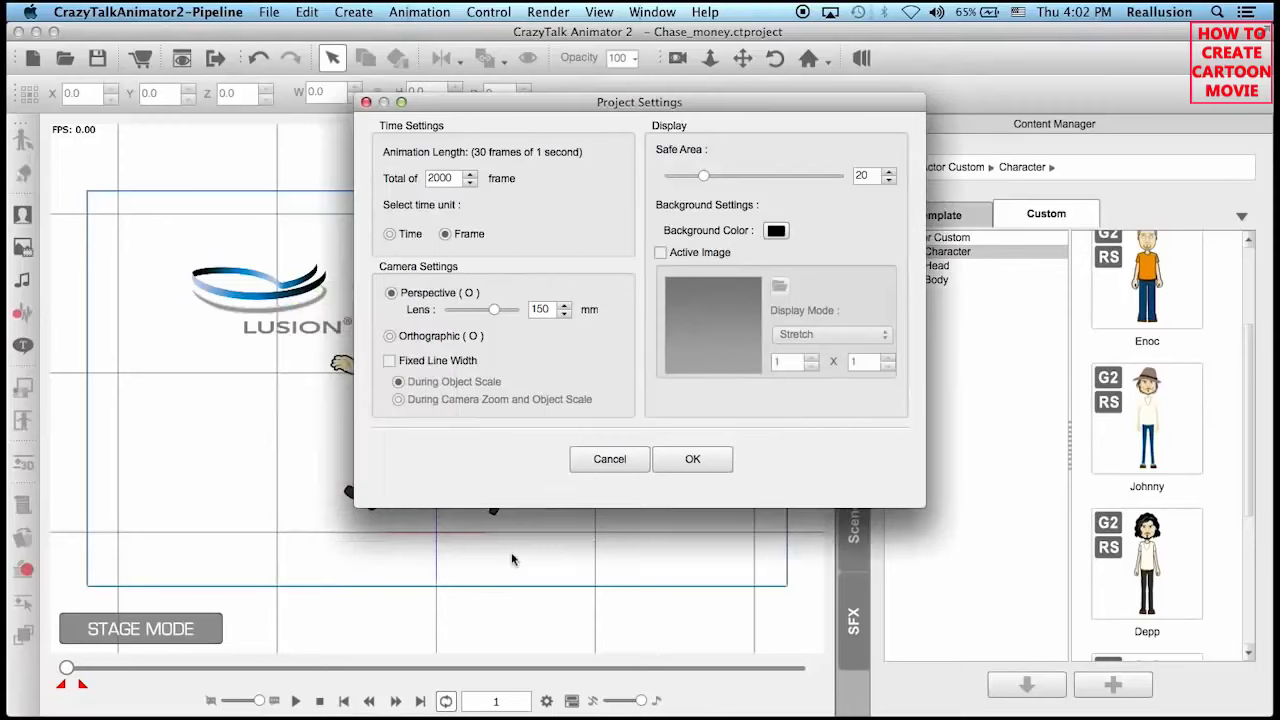
pyautogui.click(692, 459)
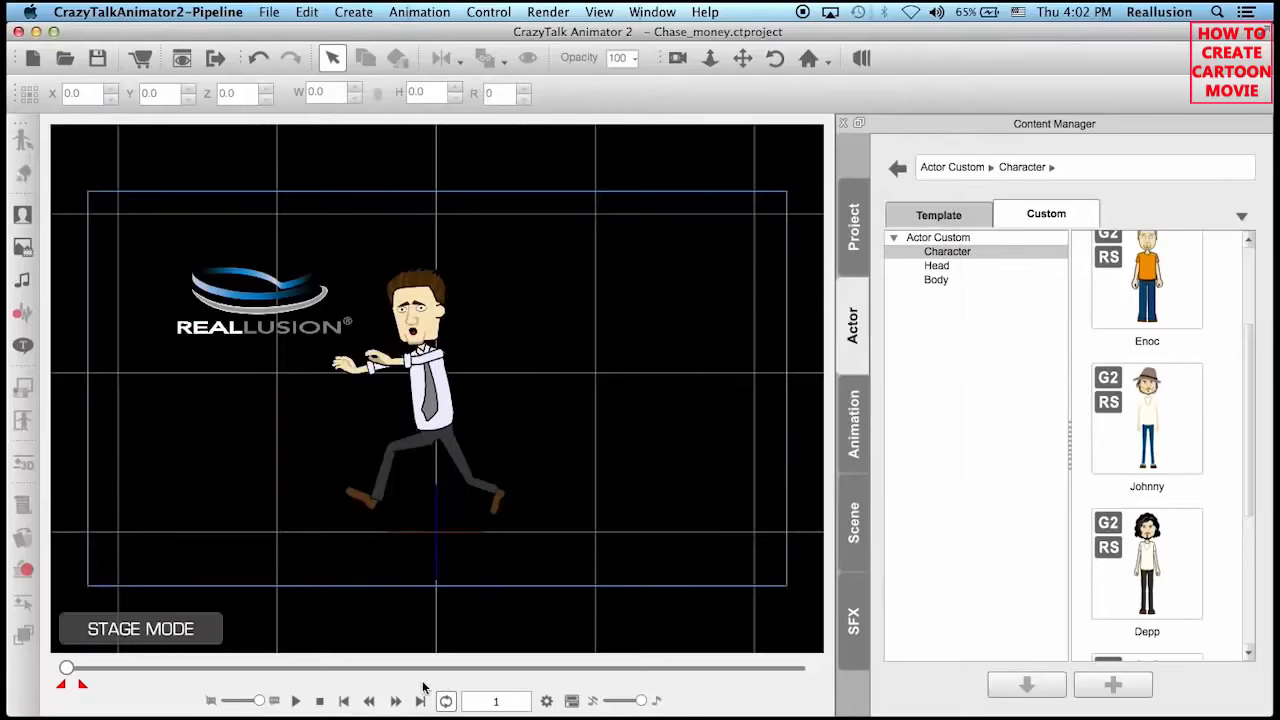
# Preview the logo chase animation, stop it at the first frame, and select both the logo and the running actor on the stage.
pyautogui.click(296, 701)
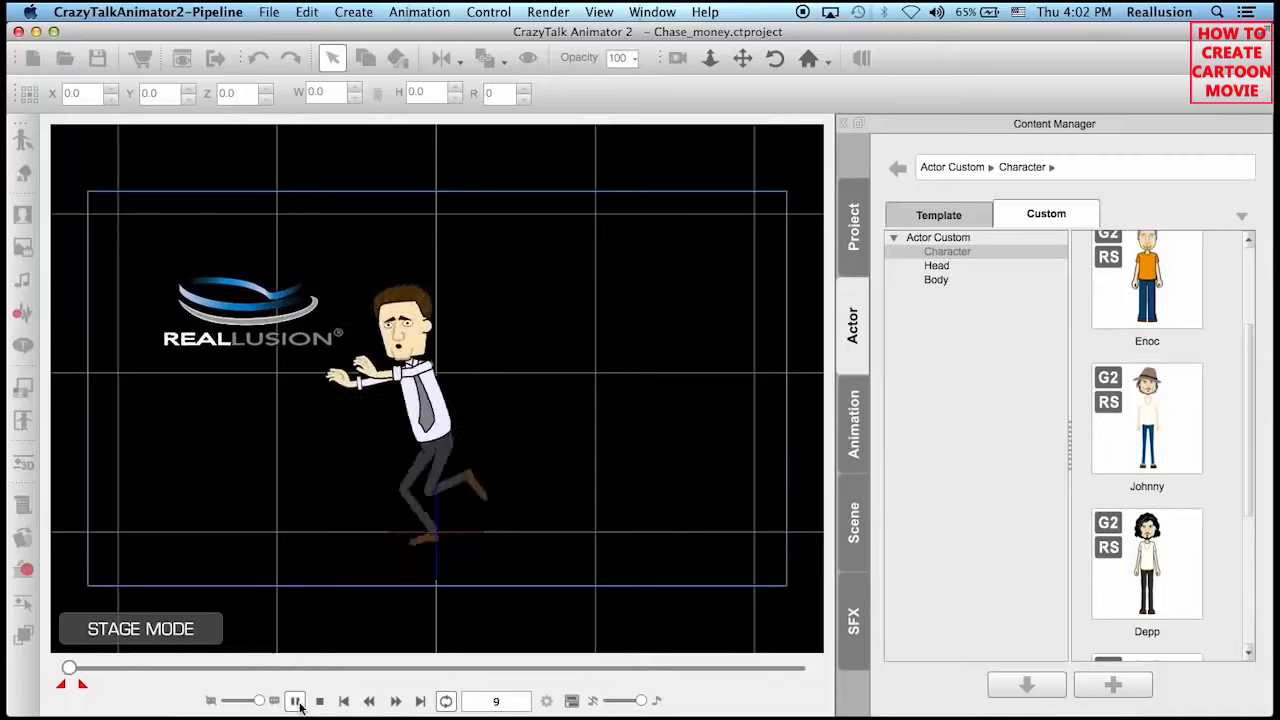
pyautogui.click(319, 701)
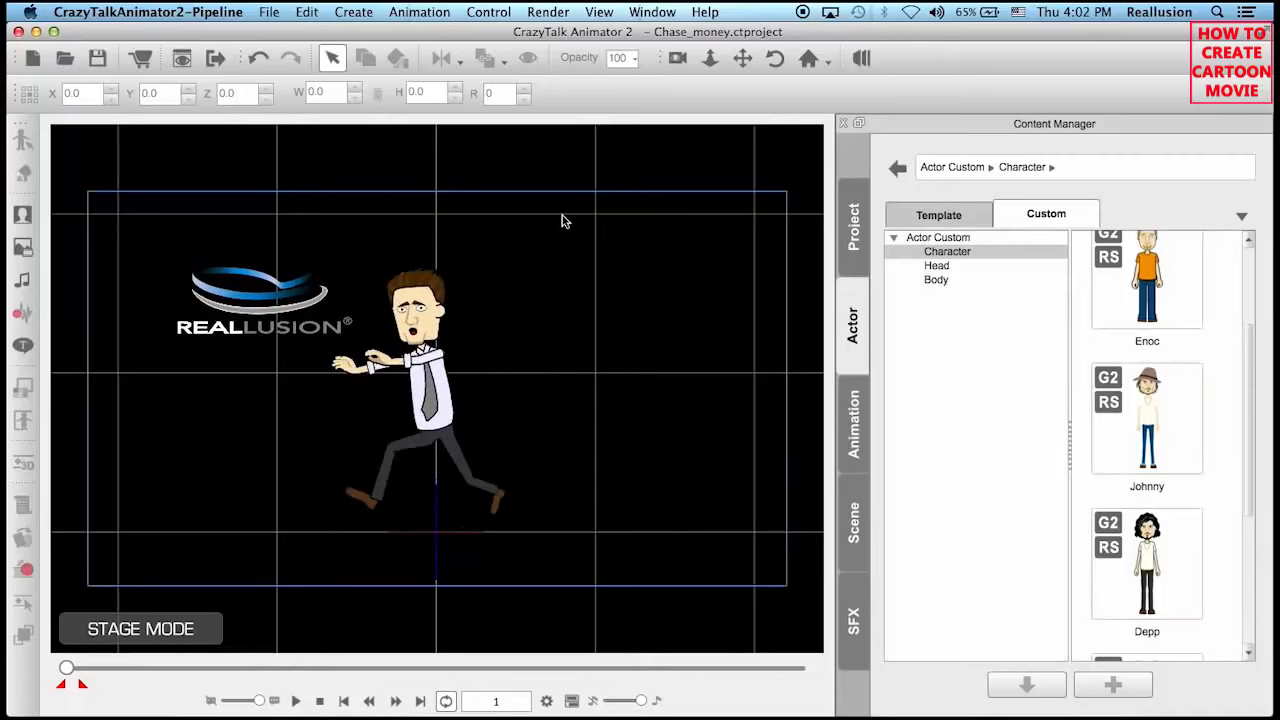
pyautogui.moveTo(562, 221); pyautogui.dragTo(118, 603)
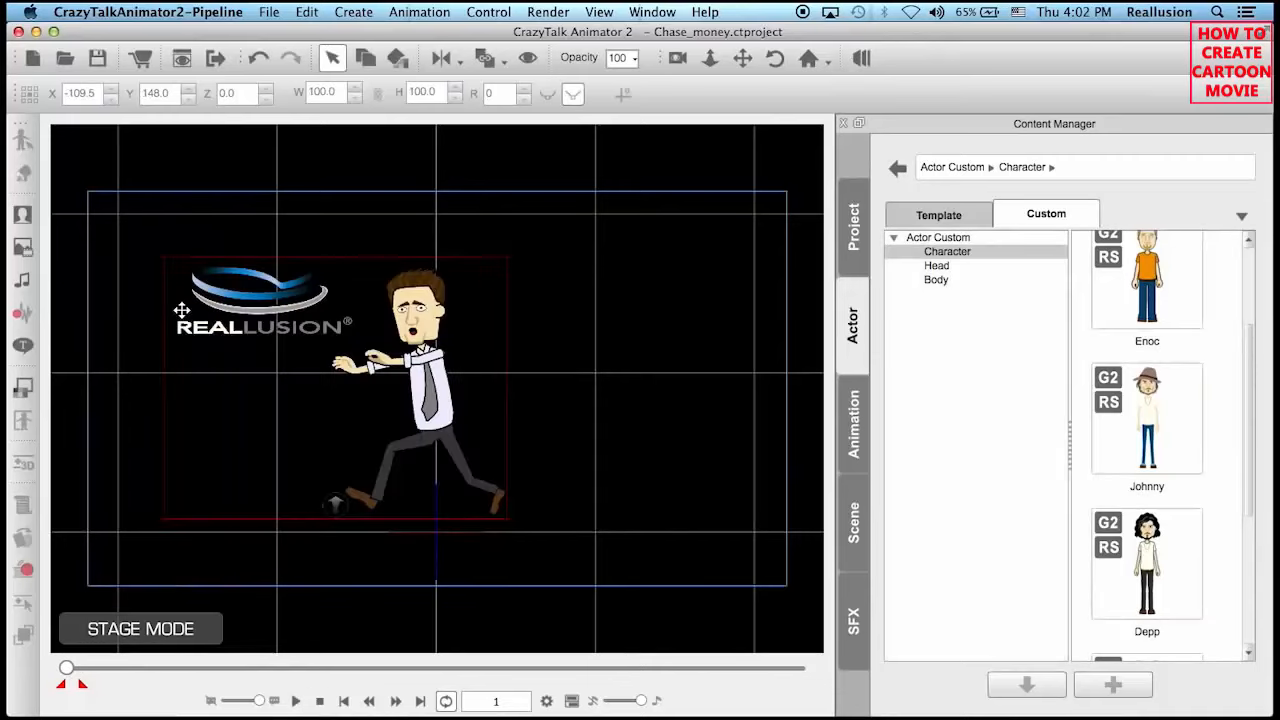
# Export frames 1 to 31 of the logo chase as a transparent animated GIF that loops forever, and close the export dialog.
pyautogui.click(550, 13)
pyautogui.moveTo(640, 130)
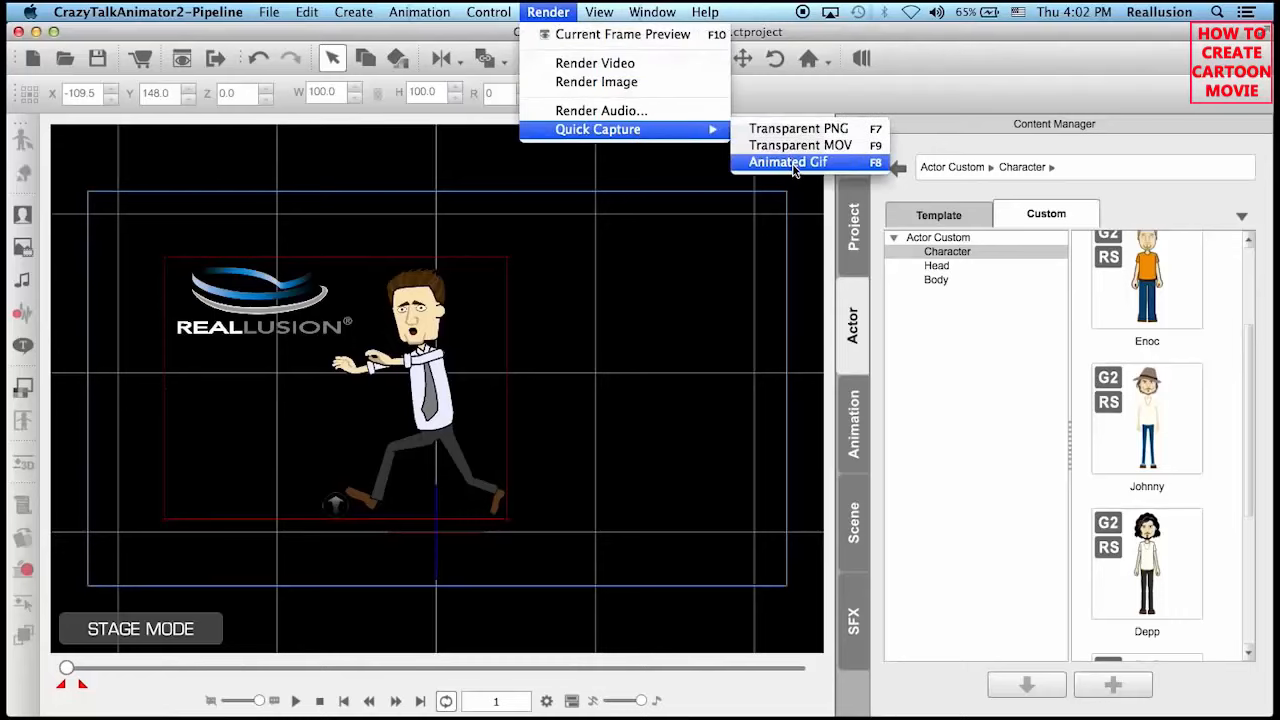
pyautogui.click(790, 162)
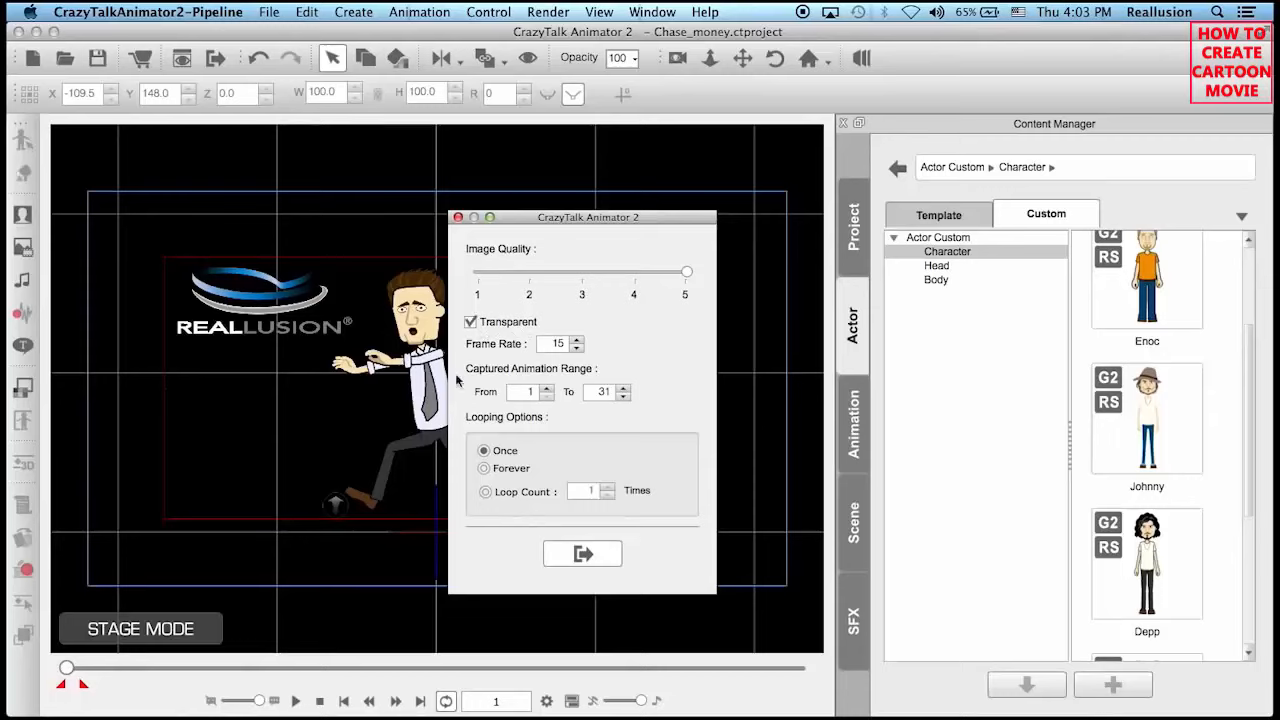
pyautogui.click(420, 700)
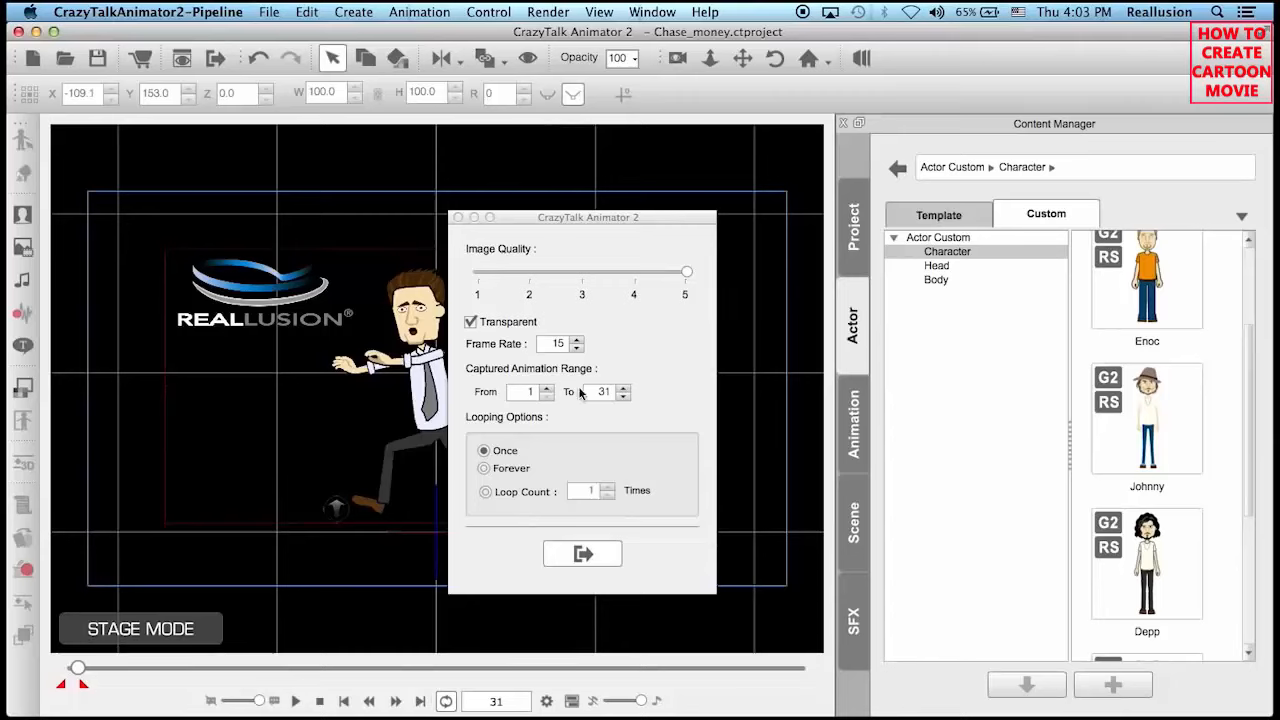
pyautogui.click(486, 469)
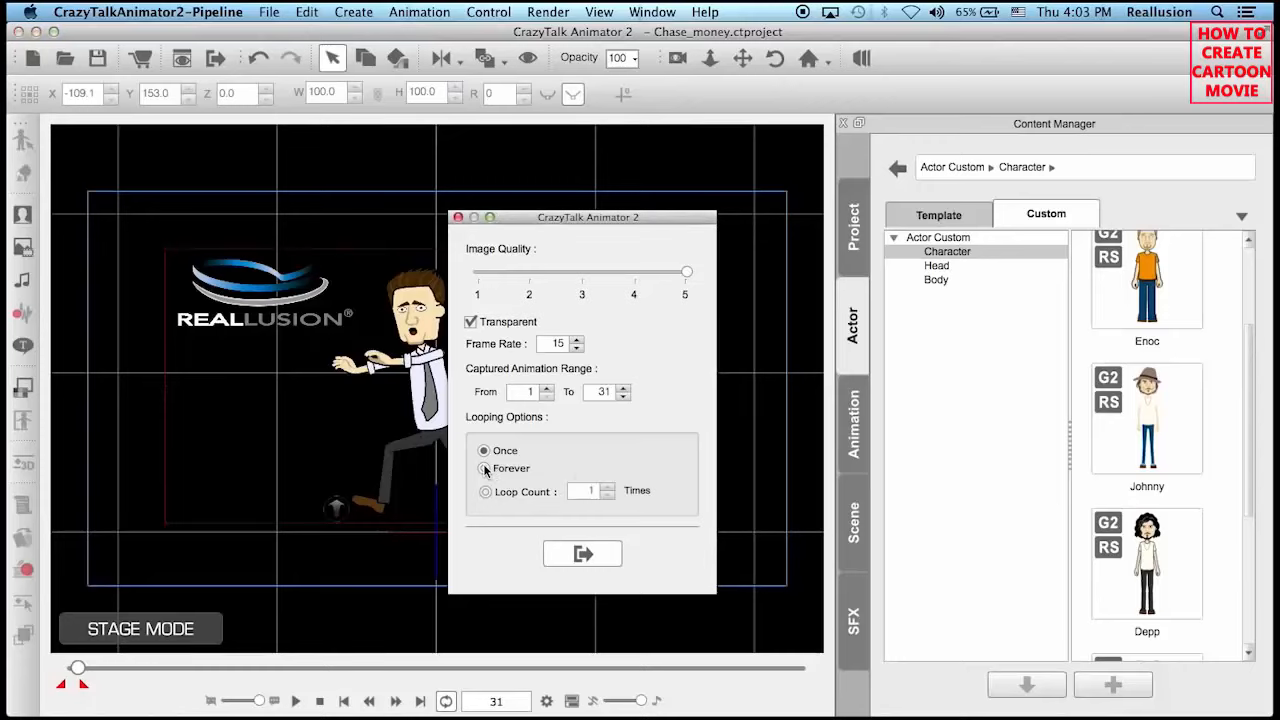
pyautogui.click(583, 553)
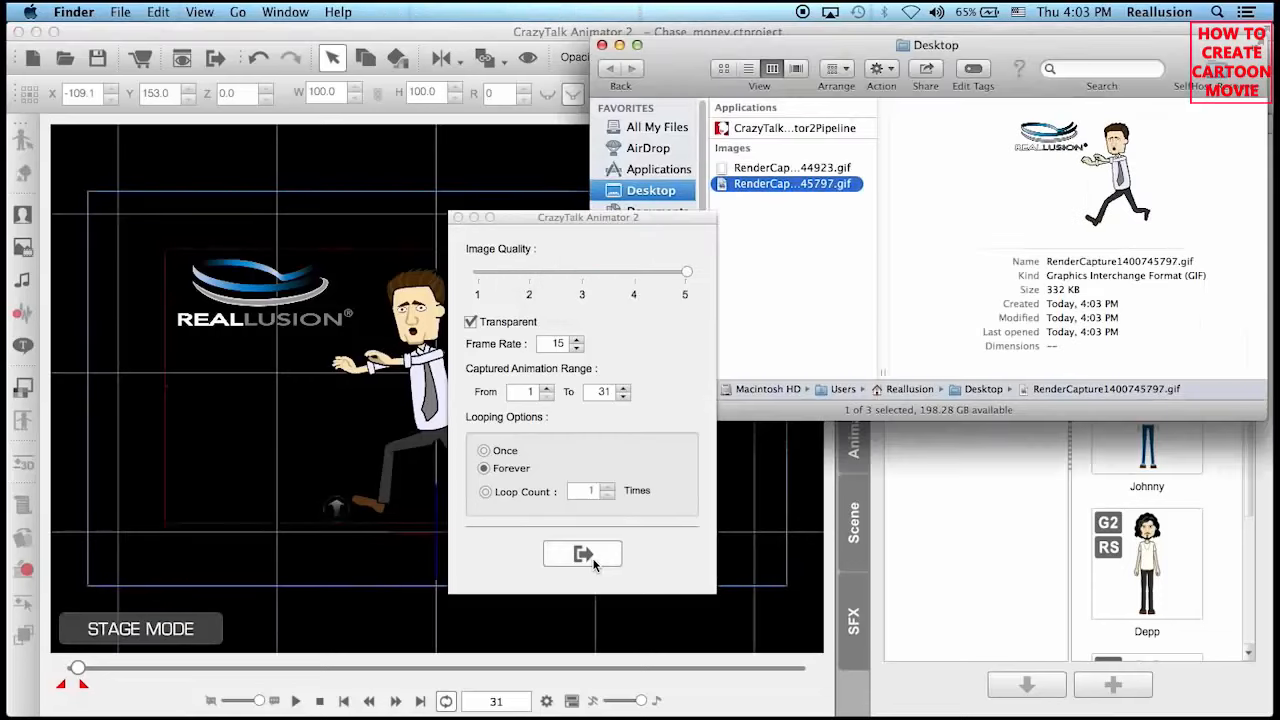
pyautogui.click(457, 217)
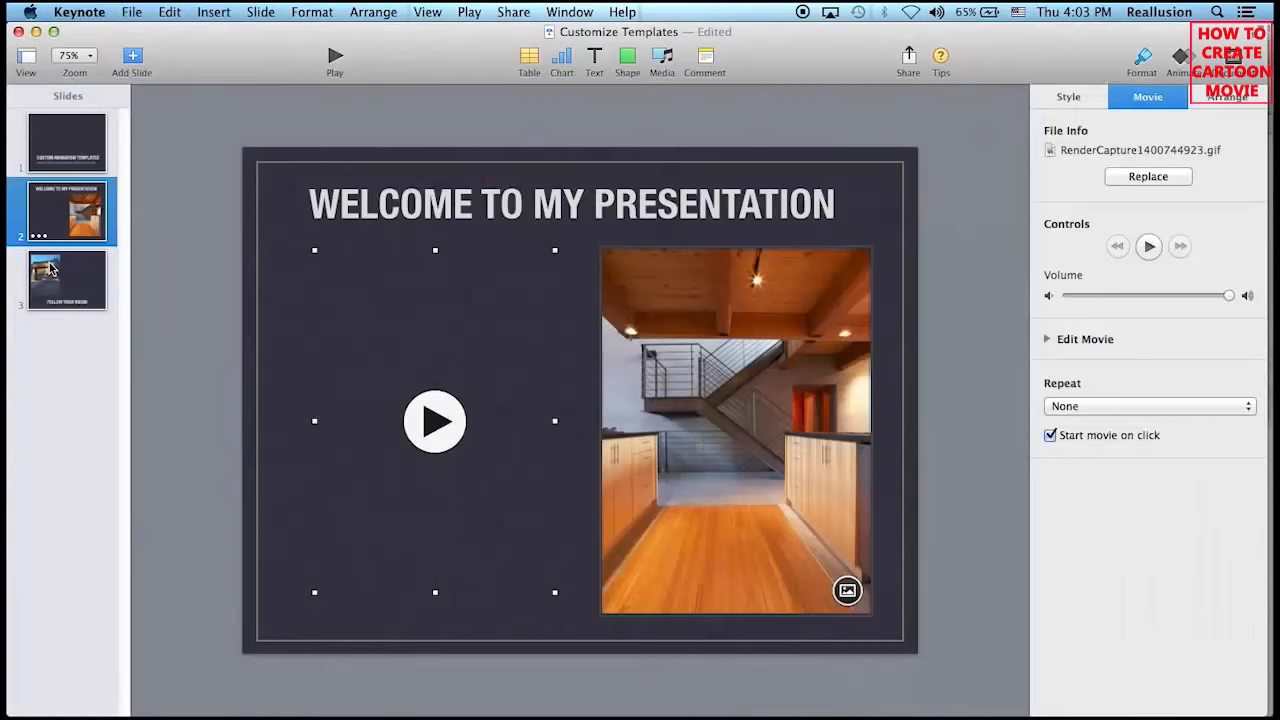
# Switch to Keynote's Follow Your Vision slide and place RenderCapture1400745797.gif from the Desktop folder on it.
pyautogui.click(50, 268)
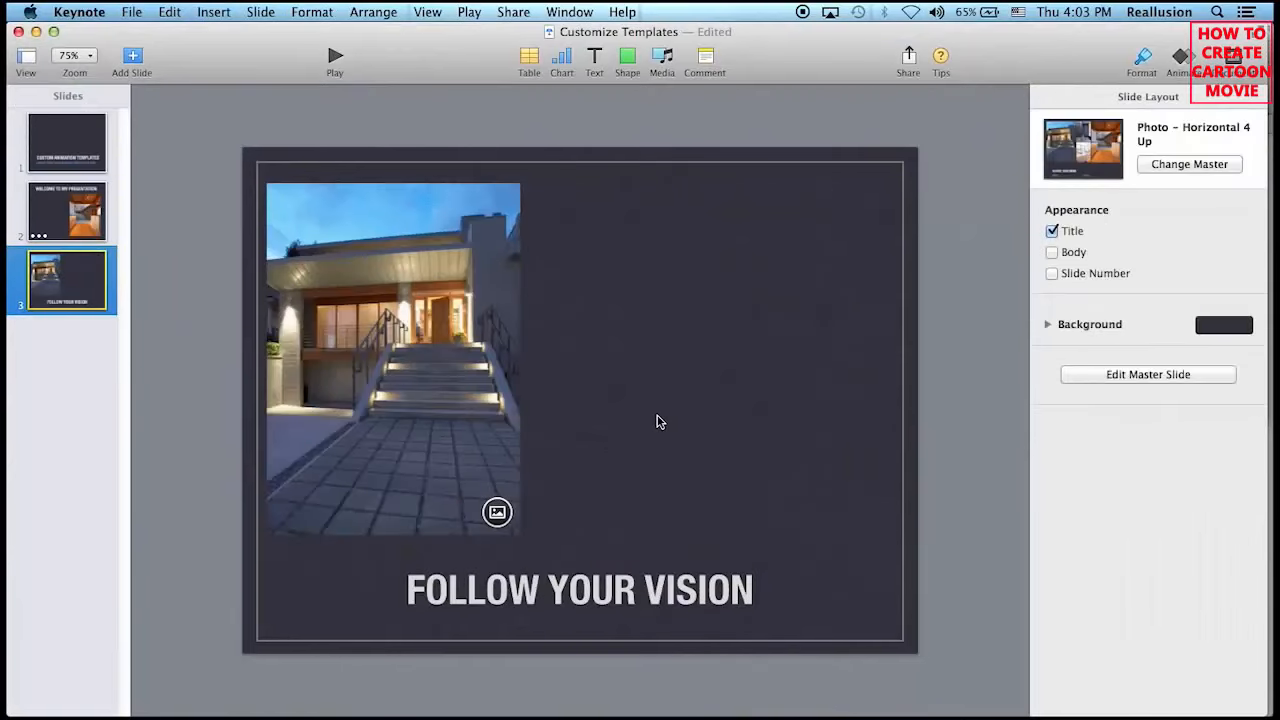
pyautogui.press('super+Tab')
pyautogui.press('super+Tab')
pyautogui.press('super+Tab')
pyautogui.press('super+Tab')
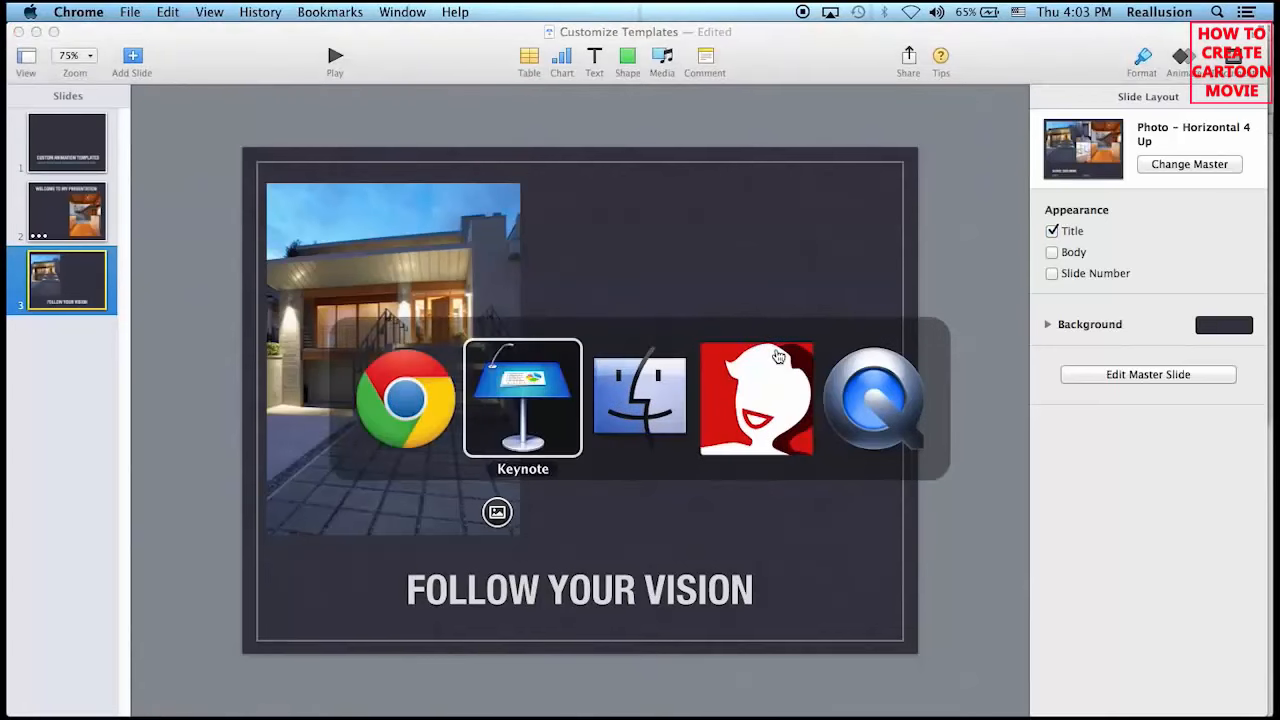
pyautogui.press('super+Tab')
pyautogui.click(822, 192)
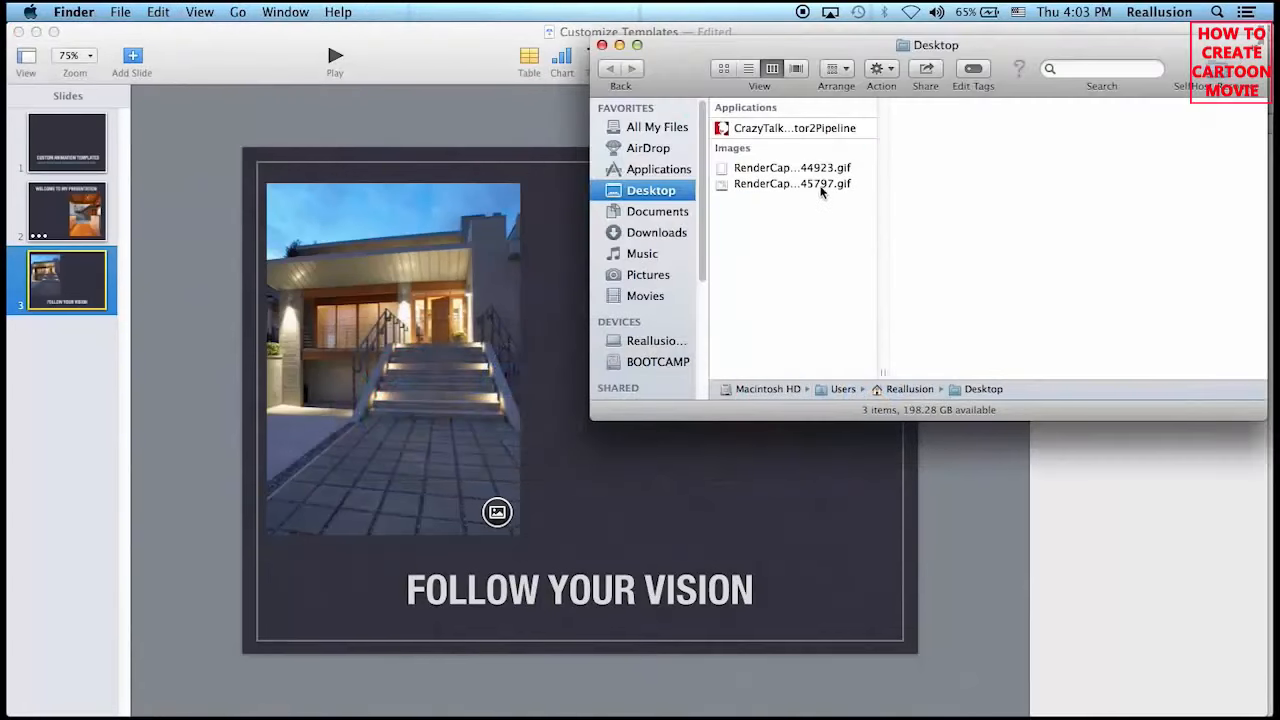
pyautogui.click(822, 192)
pyautogui.moveTo(795, 184); pyautogui.dragTo(663, 463)
pyautogui.click(663, 463)
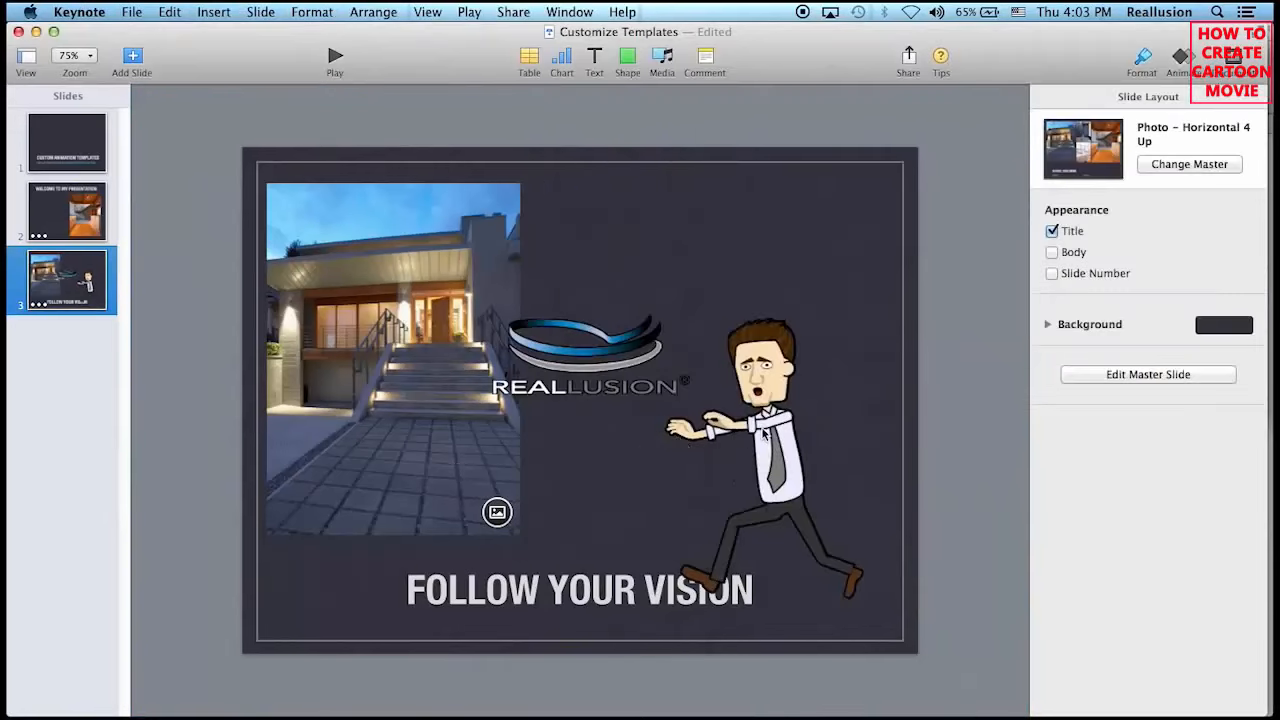
# Shrink the chase GIF and position it in the empty area beside the house photo, above the slide title.
pyautogui.moveTo(763, 432); pyautogui.dragTo(779, 367)
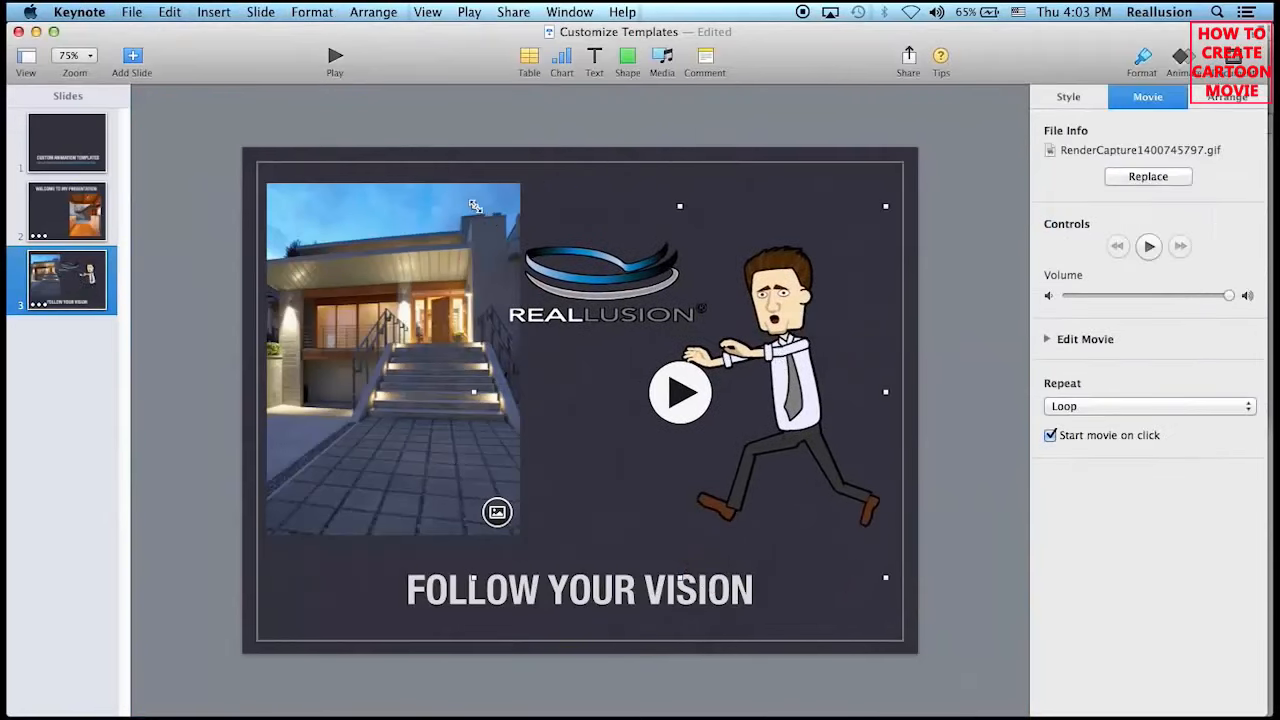
pyautogui.moveTo(475, 206); pyautogui.dragTo(613, 337)
pyautogui.moveTo(805, 420); pyautogui.dragTo(767, 358)
pyautogui.click(937, 304)
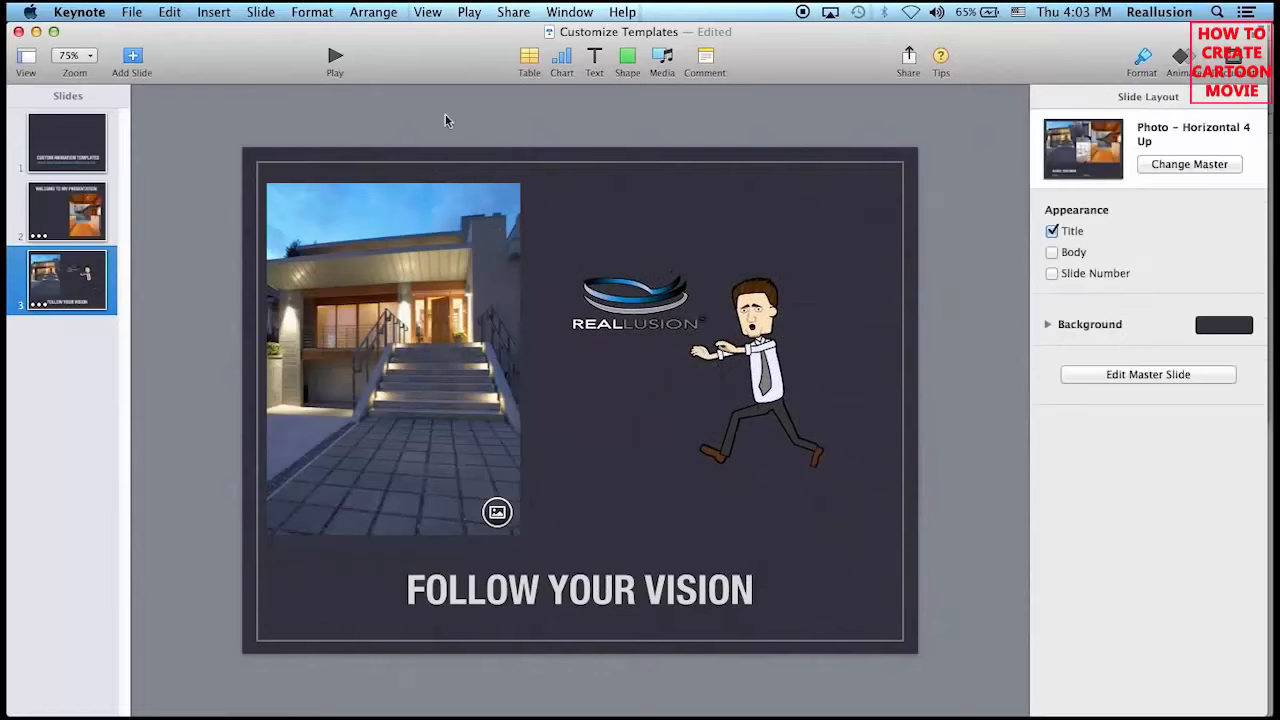
# Preview the Follow Your Vision slide as a slideshow, exit it, and play and stop the GIF directly on the slide.
pyautogui.click(335, 57)
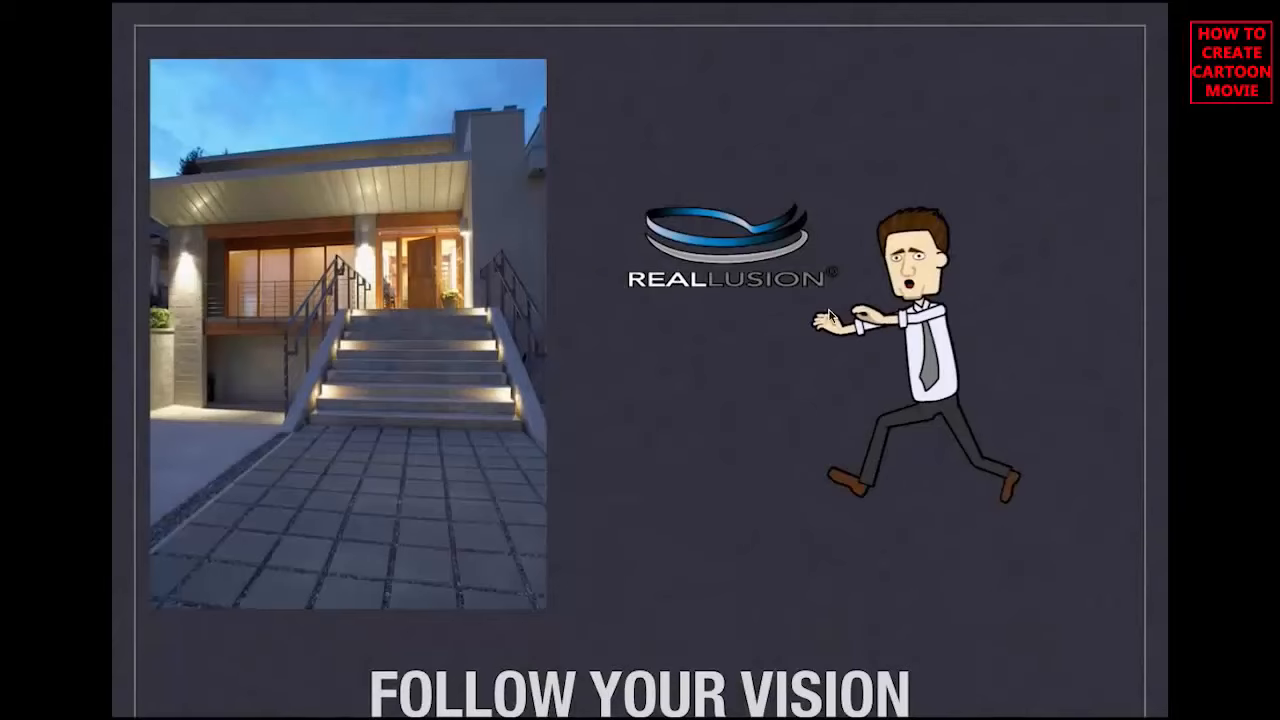
pyautogui.press('Escape')
pyautogui.click(778, 348)
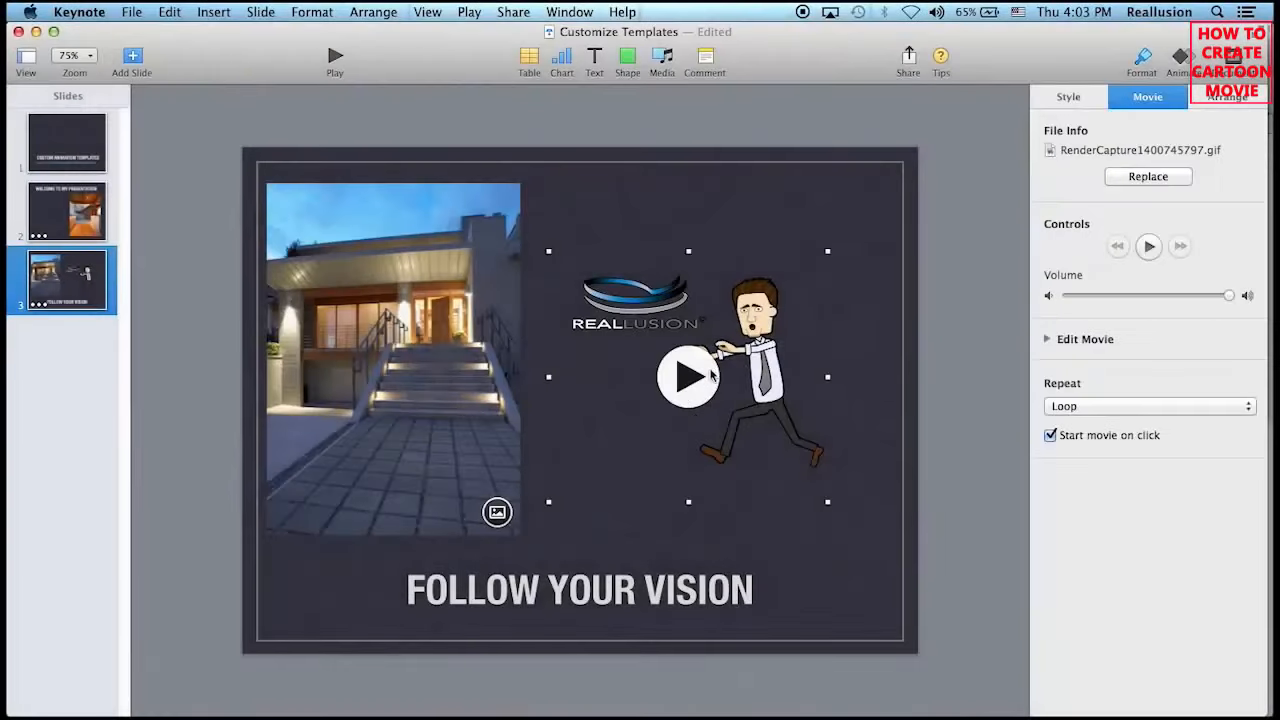
pyautogui.click(710, 376)
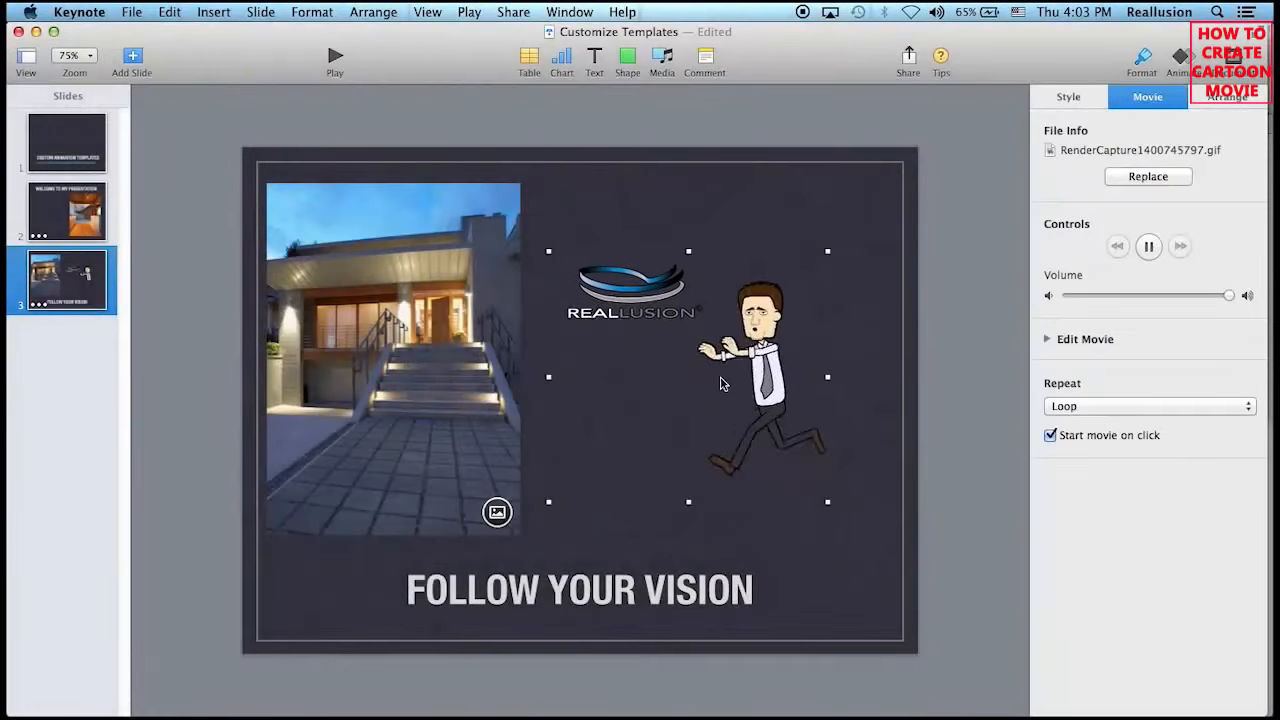
pyautogui.click(724, 383)
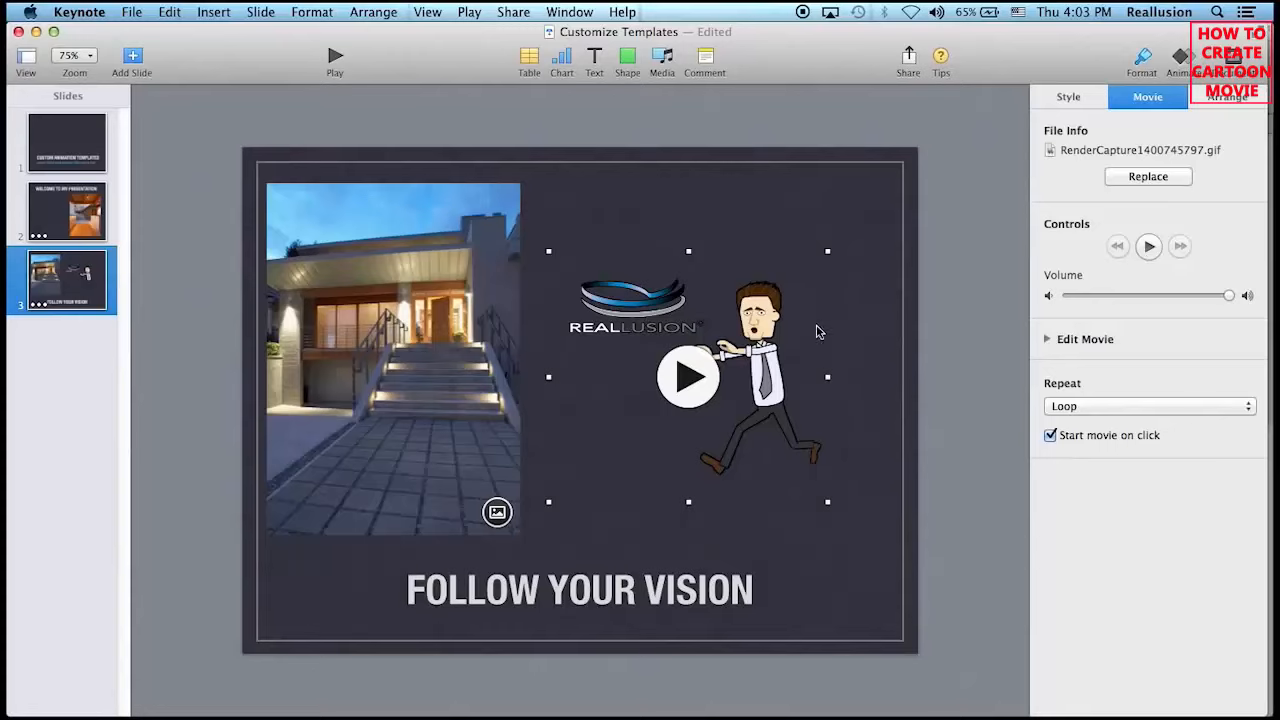
# Keep the GIF's repeat option at Loop and play the Follow Your Vision slide as a slideshow.
pyautogui.click(1094, 406)
pyautogui.click(1094, 408)
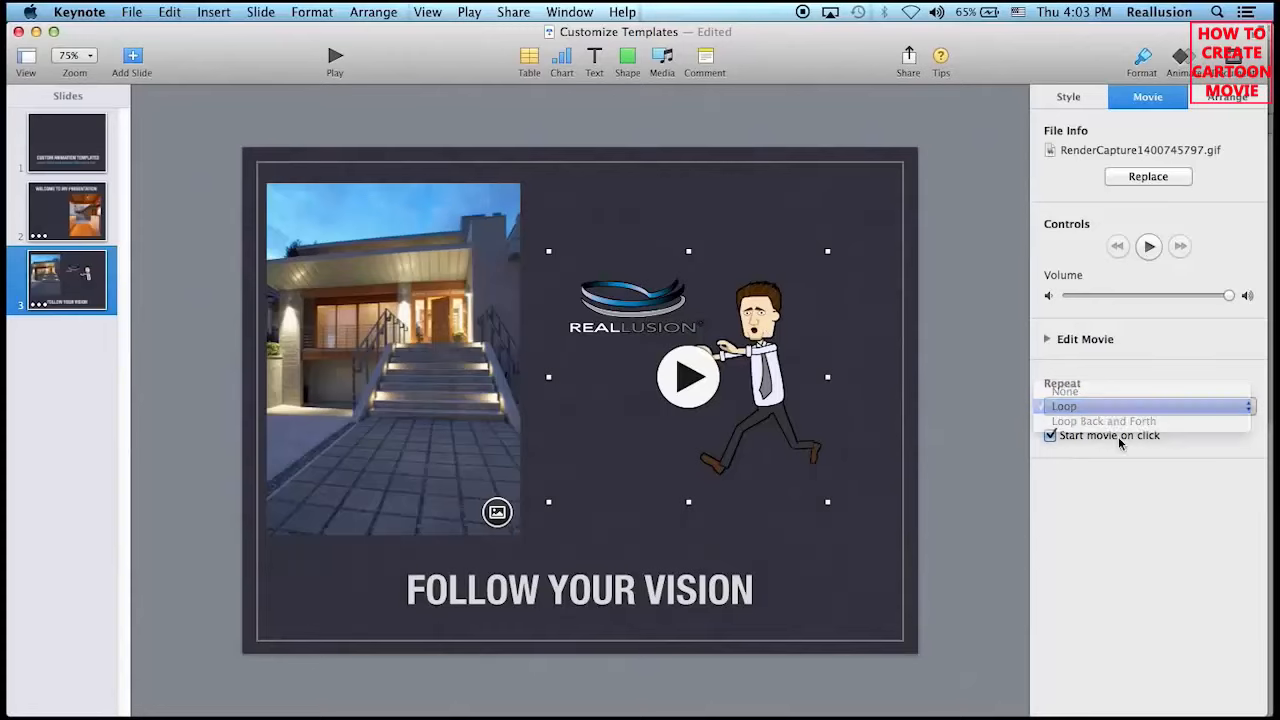
pyautogui.click(335, 56)
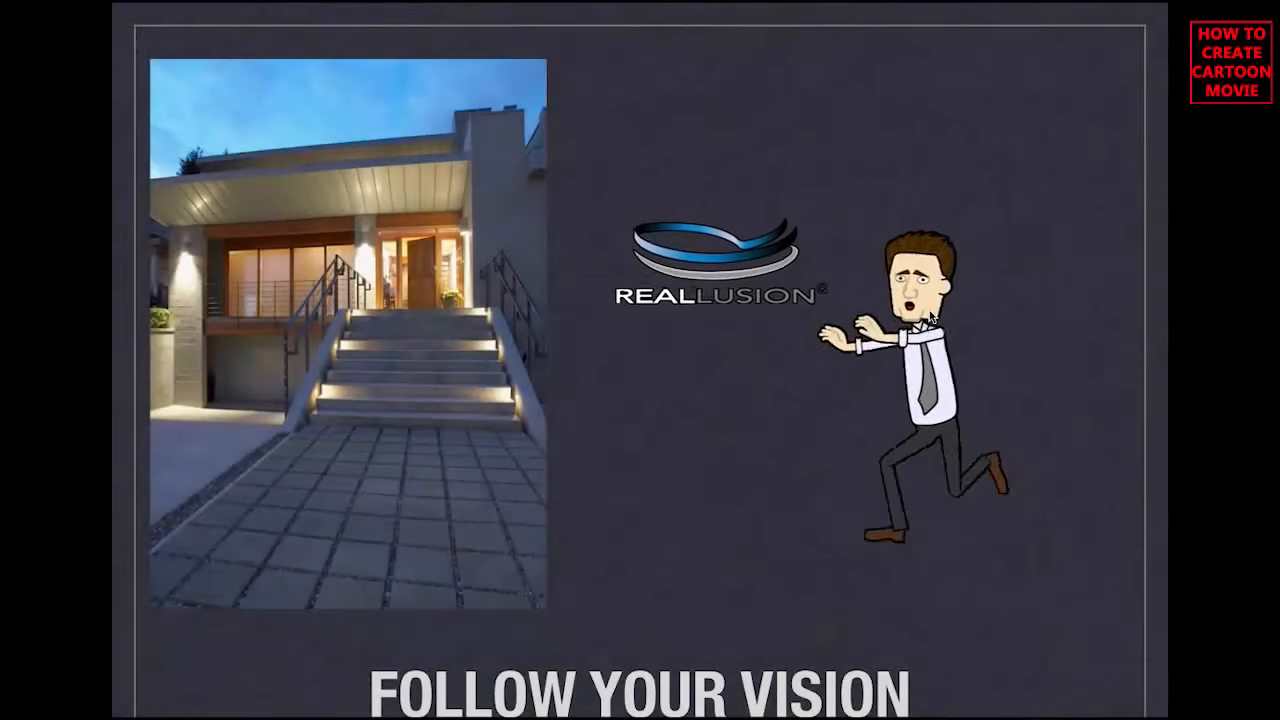
pyautogui.moveTo(1023, 340)
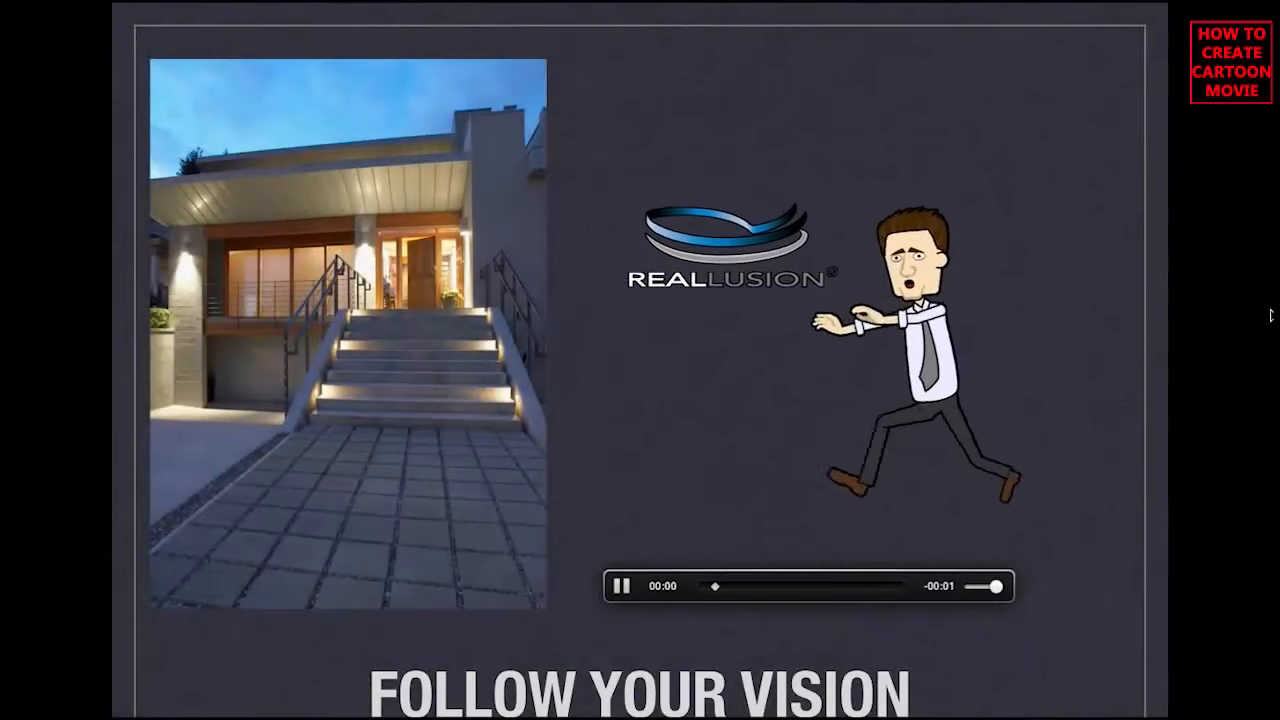